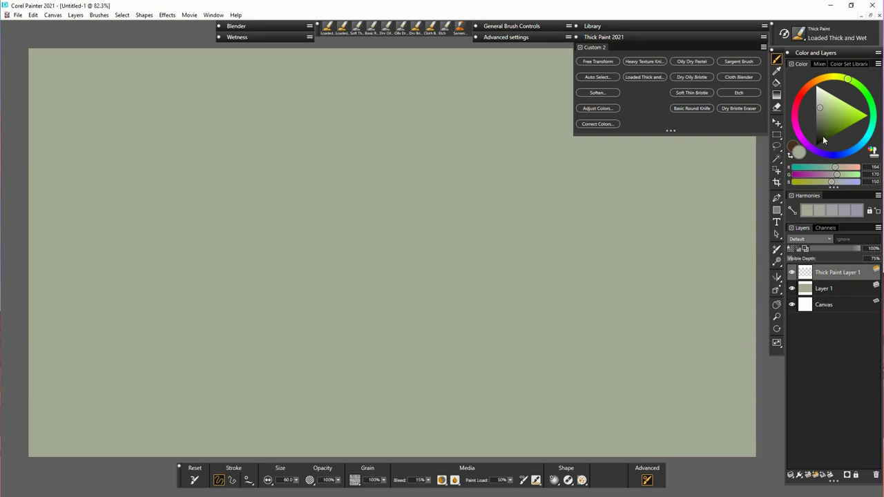
- Choose a dark olive green and block in rough horizontal ground strokes in the lower right and lower left of the canvas
{"action": "left_click_drag", "start_coordinate": [823, 140], "coordinate": [823, 135]}
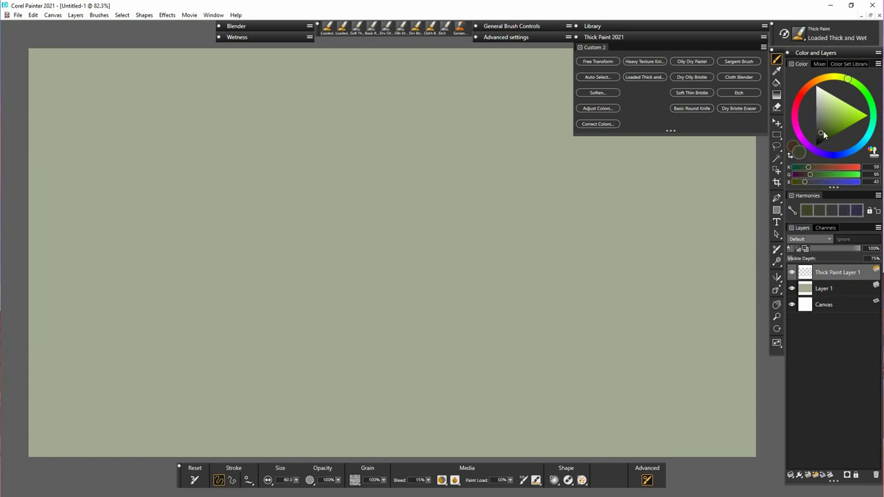
{"action": "left_click_drag", "start_coordinate": [550, 374], "coordinate": [680, 355]}
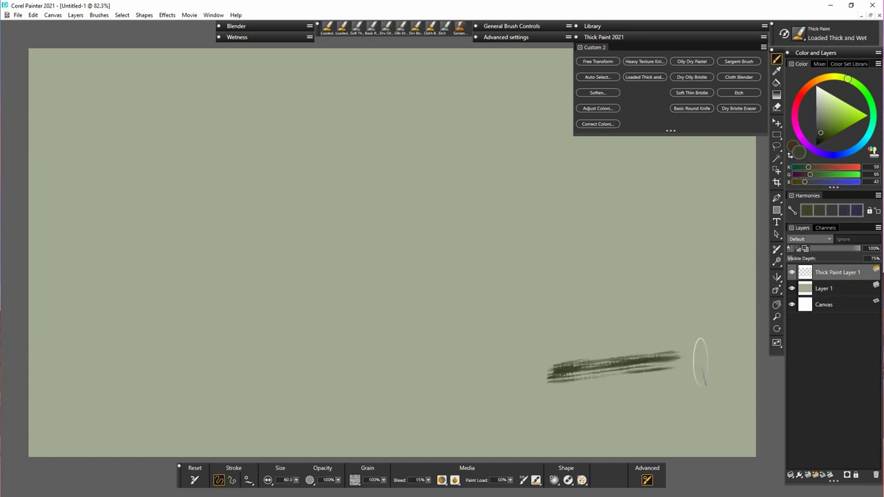
{"action": "mouse_move", "coordinate": [439, 418]}
{"action": "left_mouse_down"}
{"action": "mouse_move", "coordinate": [608, 397]}
{"action": "mouse_move", "coordinate": [687, 376]}
{"action": "left_mouse_up"}
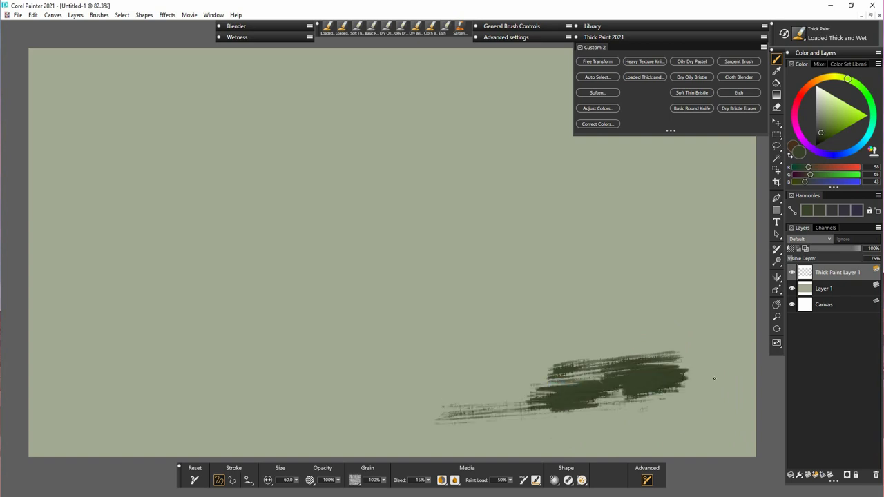
{"action": "left_click_drag", "start_coordinate": [63, 415], "coordinate": [279, 413]}
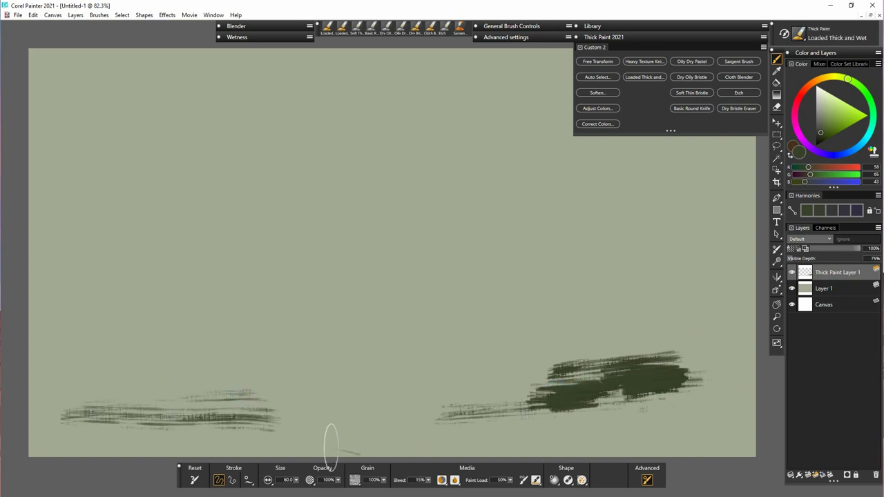
{"action": "left_click_drag", "start_coordinate": [61, 353], "coordinate": [148, 355]}
{"action": "left_click_drag", "start_coordinate": [31, 355], "coordinate": [317, 353]}
{"action": "mouse_move", "coordinate": [225, 362]}
{"action": "left_mouse_down"}
{"action": "mouse_move", "coordinate": [133, 366]}
{"action": "mouse_move", "coordinate": [196, 345]}
{"action": "mouse_move", "coordinate": [235, 362]}
{"action": "left_mouse_up"}
- Set the brush size to 233.1 and lay broad ground masses across the canvas's lower left and lower right
{"action": "left_click_drag", "start_coordinate": [296, 480], "coordinate": [308, 487]}
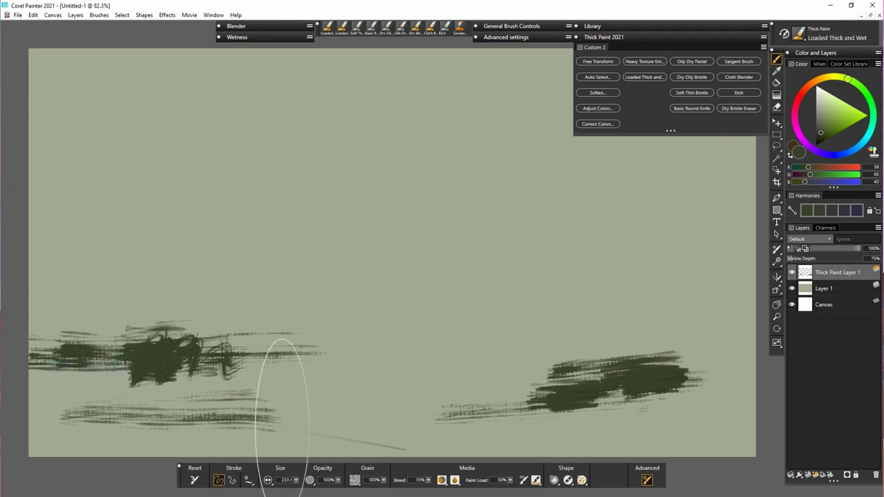
{"action": "mouse_move", "coordinate": [276, 407]}
{"action": "left_mouse_down"}
{"action": "mouse_move", "coordinate": [141, 416]}
{"action": "mouse_move", "coordinate": [376, 408]}
{"action": "left_mouse_up"}
{"action": "mouse_move", "coordinate": [134, 385]}
{"action": "left_mouse_down"}
{"action": "mouse_move", "coordinate": [58, 405]}
{"action": "mouse_move", "coordinate": [97, 414]}
{"action": "mouse_move", "coordinate": [38, 399]}
{"action": "mouse_move", "coordinate": [56, 388]}
{"action": "left_mouse_up"}
{"action": "mouse_move", "coordinate": [199, 430]}
{"action": "left_mouse_down"}
{"action": "mouse_move", "coordinate": [178, 407]}
{"action": "mouse_move", "coordinate": [190, 378]}
{"action": "left_mouse_up"}
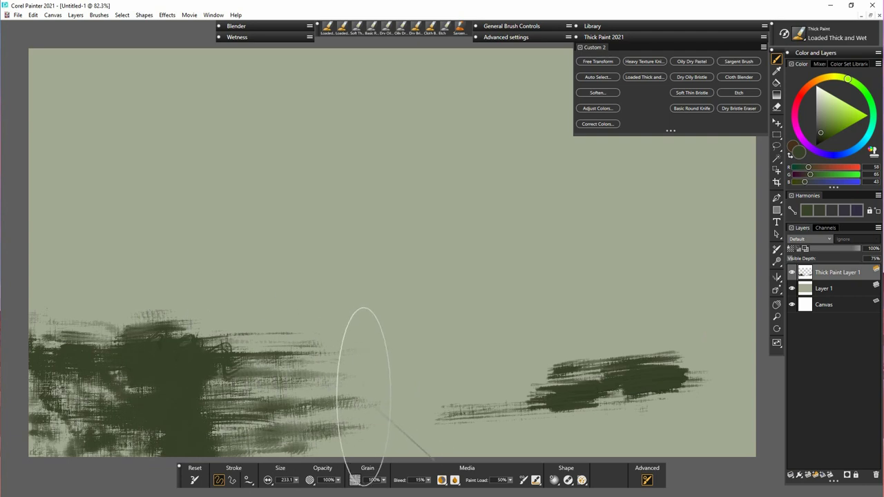
{"action": "mouse_move", "coordinate": [574, 440]}
{"action": "left_mouse_down"}
{"action": "mouse_move", "coordinate": [407, 428]}
{"action": "mouse_move", "coordinate": [665, 387]}
{"action": "left_mouse_up"}
- Set the brush size to 68.5, fill the gap between the ground masses, and raise the ground line on the canvas's left side
{"action": "left_click_drag", "start_coordinate": [296, 481], "coordinate": [291, 487]}
{"action": "mouse_move", "coordinate": [418, 370]}
{"action": "left_mouse_down"}
{"action": "mouse_move", "coordinate": [420, 380]}
{"action": "mouse_move", "coordinate": [359, 414]}
{"action": "mouse_move", "coordinate": [691, 436]}
{"action": "mouse_move", "coordinate": [545, 425]}
{"action": "mouse_move", "coordinate": [735, 394]}
{"action": "mouse_move", "coordinate": [691, 361]}
{"action": "mouse_move", "coordinate": [600, 373]}
{"action": "left_mouse_up"}
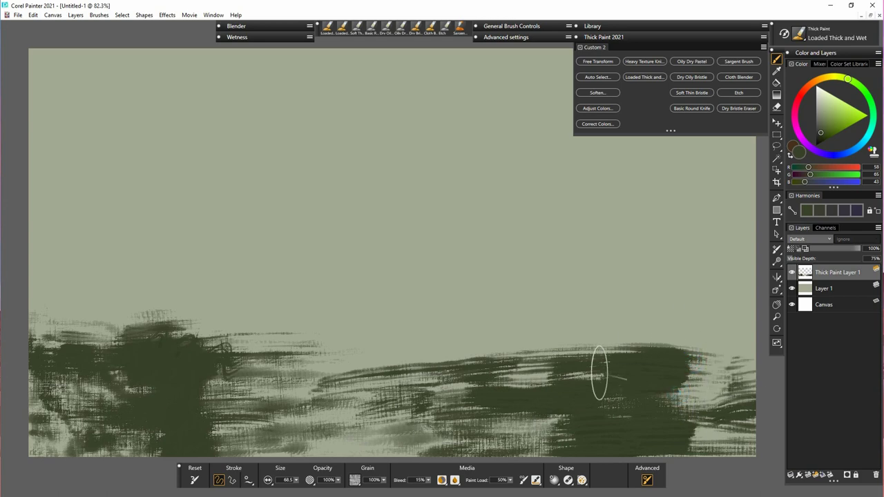
{"action": "mouse_move", "coordinate": [374, 323]}
{"action": "left_mouse_down"}
{"action": "mouse_move", "coordinate": [156, 330]}
{"action": "mouse_move", "coordinate": [401, 325]}
{"action": "mouse_move", "coordinate": [214, 321]}
{"action": "mouse_move", "coordinate": [138, 331]}
{"action": "left_mouse_up"}
{"action": "mouse_move", "coordinate": [387, 366]}
{"action": "left_mouse_down"}
{"action": "mouse_move", "coordinate": [513, 339]}
{"action": "mouse_move", "coordinate": [281, 422]}
{"action": "mouse_move", "coordinate": [431, 434]}
{"action": "mouse_move", "coordinate": [584, 398]}
{"action": "mouse_move", "coordinate": [357, 346]}
{"action": "mouse_move", "coordinate": [223, 394]}
{"action": "mouse_move", "coordinate": [200, 362]}
{"action": "left_mouse_up"}
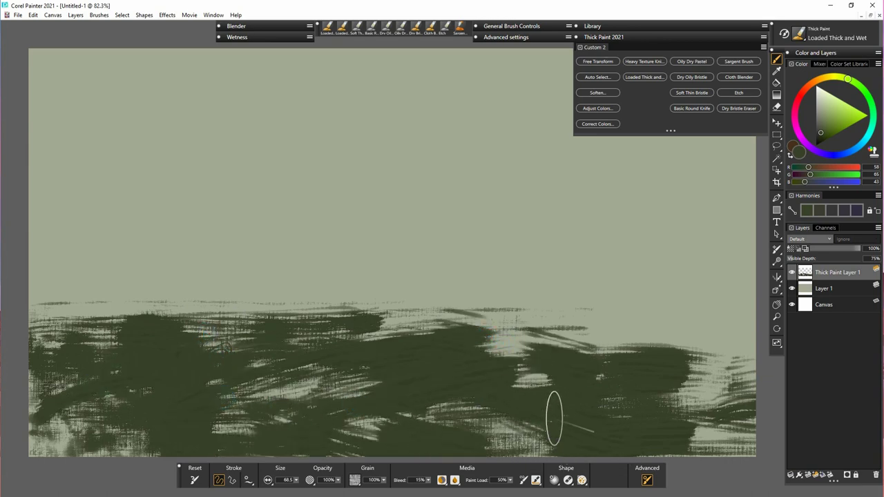
{"action": "mouse_move", "coordinate": [123, 304]}
{"action": "left_mouse_down"}
{"action": "mouse_move", "coordinate": [201, 306]}
{"action": "mouse_move", "coordinate": [283, 297]}
{"action": "mouse_move", "coordinate": [306, 274]}
{"action": "left_mouse_up"}
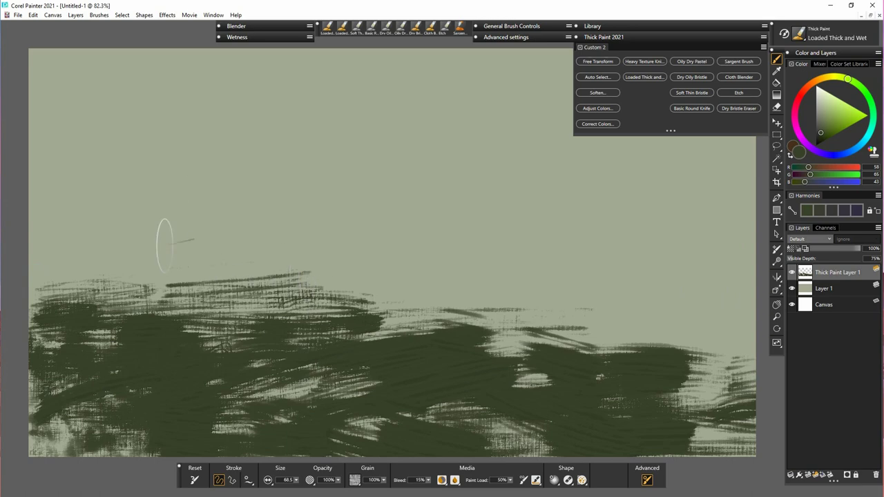
- Paint a row of vertical tree trunks over the canvas's left third and a short trunk in the middle distance
{"action": "mouse_move", "coordinate": [46, 103]}
{"action": "left_mouse_down"}
{"action": "mouse_move", "coordinate": [38, 290]}
{"action": "mouse_move", "coordinate": [59, 207]}
{"action": "mouse_move", "coordinate": [86, 276]}
{"action": "mouse_move", "coordinate": [72, 160]}
{"action": "mouse_move", "coordinate": [114, 277]}
{"action": "mouse_move", "coordinate": [158, 174]}
{"action": "mouse_move", "coordinate": [143, 292]}
{"action": "mouse_move", "coordinate": [89, 55]}
{"action": "mouse_move", "coordinate": [49, 159]}
{"action": "mouse_move", "coordinate": [31, 104]}
{"action": "mouse_move", "coordinate": [34, 48]}
{"action": "mouse_move", "coordinate": [107, 276]}
{"action": "mouse_move", "coordinate": [125, 296]}
{"action": "mouse_move", "coordinate": [76, 290]}
{"action": "mouse_move", "coordinate": [160, 270]}
{"action": "mouse_move", "coordinate": [166, 124]}
{"action": "mouse_move", "coordinate": [218, 283]}
{"action": "mouse_move", "coordinate": [255, 247]}
{"action": "mouse_move", "coordinate": [289, 257]}
{"action": "mouse_move", "coordinate": [299, 217]}
{"action": "mouse_move", "coordinate": [304, 276]}
{"action": "mouse_move", "coordinate": [293, 290]}
{"action": "left_mouse_up"}
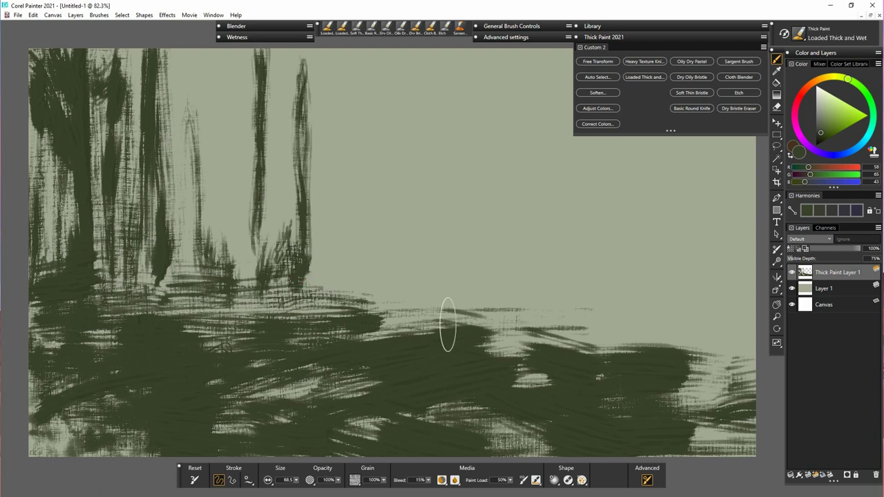
{"action": "left_click_drag", "start_coordinate": [387, 297], "coordinate": [384, 266]}
- Collapse the custom palette covering the canvas and paint a large forked tree right of centre, from the ground to the upper edge
{"action": "mouse_move", "coordinate": [545, 331]}
{"action": "left_mouse_down"}
{"action": "mouse_move", "coordinate": [517, 375]}
{"action": "mouse_move", "coordinate": [549, 304]}
{"action": "mouse_move", "coordinate": [525, 62]}
{"action": "mouse_move", "coordinate": [579, 268]}
{"action": "mouse_move", "coordinate": [567, 303]}
{"action": "left_mouse_up"}
{"action": "left_click", "coordinate": [645, 36]}
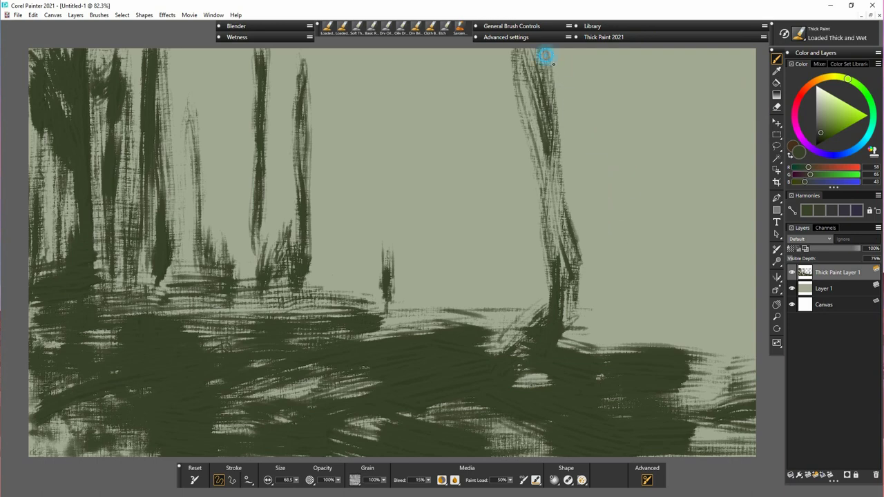
{"action": "mouse_move", "coordinate": [545, 55]}
{"action": "left_mouse_down"}
{"action": "mouse_move", "coordinate": [587, 232]}
{"action": "mouse_move", "coordinate": [540, 63]}
{"action": "left_mouse_up"}
{"action": "mouse_move", "coordinate": [560, 211]}
{"action": "left_mouse_down"}
{"action": "mouse_move", "coordinate": [550, 138]}
{"action": "mouse_move", "coordinate": [585, 286]}
{"action": "mouse_move", "coordinate": [572, 282]}
{"action": "mouse_move", "coordinate": [580, 230]}
{"action": "mouse_move", "coordinate": [606, 377]}
{"action": "mouse_move", "coordinate": [592, 247]}
{"action": "mouse_move", "coordinate": [605, 342]}
{"action": "mouse_move", "coordinate": [628, 348]}
{"action": "mouse_move", "coordinate": [610, 108]}
{"action": "mouse_move", "coordinate": [615, 53]}
{"action": "mouse_move", "coordinate": [615, 127]}
{"action": "mouse_move", "coordinate": [628, 50]}
{"action": "mouse_move", "coordinate": [615, 97]}
{"action": "mouse_move", "coordinate": [621, 197]}
{"action": "mouse_move", "coordinate": [618, 165]}
{"action": "mouse_move", "coordinate": [612, 230]}
{"action": "mouse_move", "coordinate": [625, 301]}
{"action": "mouse_move", "coordinate": [612, 284]}
{"action": "mouse_move", "coordinate": [591, 312]}
{"action": "left_mouse_up"}
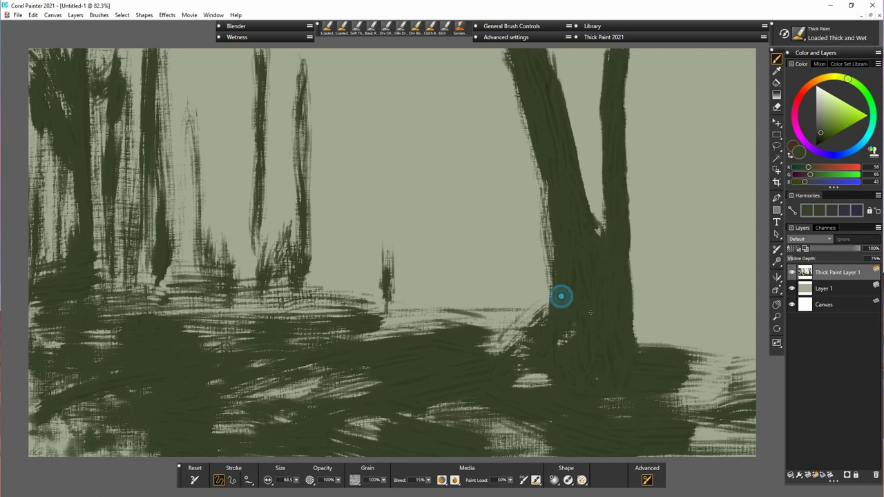
- Extend the dark left-hand trunk down into the ground and thicken both stems of the forked tree
{"action": "left_click_drag", "start_coordinate": [165, 325], "coordinate": [155, 242]}
{"action": "left_click_drag", "start_coordinate": [151, 356], "coordinate": [157, 83]}
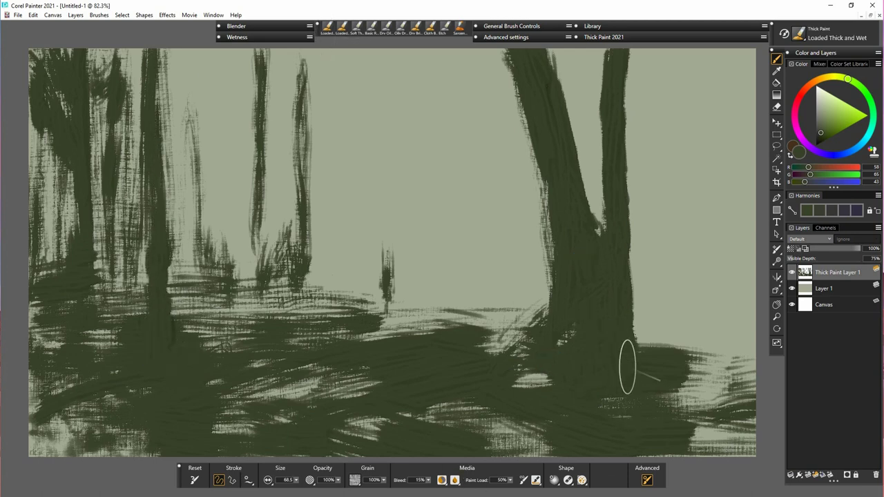
{"action": "mouse_move", "coordinate": [529, 336]}
{"action": "left_mouse_down"}
{"action": "mouse_move", "coordinate": [542, 149]}
{"action": "mouse_move", "coordinate": [533, 96]}
{"action": "left_mouse_up"}
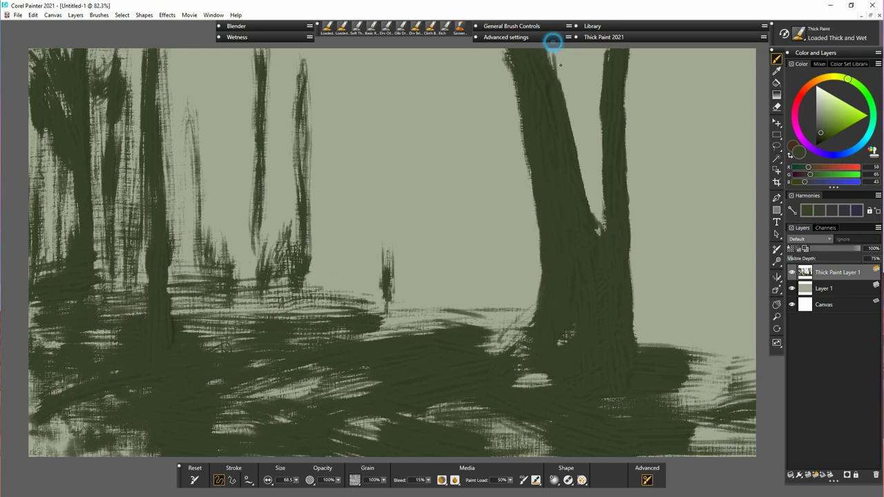
{"action": "left_click_drag", "start_coordinate": [553, 43], "coordinate": [563, 88]}
{"action": "mouse_move", "coordinate": [642, 361]}
{"action": "left_mouse_down"}
{"action": "mouse_move", "coordinate": [634, 52]}
{"action": "mouse_move", "coordinate": [630, 383]}
{"action": "left_mouse_up"}
- Paint a leaning tree trunk along the canvas's right edge
{"action": "left_click_drag", "start_coordinate": [719, 50], "coordinate": [725, 145]}
{"action": "mouse_move", "coordinate": [732, 104]}
{"action": "left_mouse_down"}
{"action": "mouse_move", "coordinate": [750, 270]}
{"action": "mouse_move", "coordinate": [724, 50]}
{"action": "mouse_move", "coordinate": [757, 99]}
{"action": "left_mouse_up"}
{"action": "mouse_move", "coordinate": [739, 50]}
{"action": "left_mouse_down"}
{"action": "mouse_move", "coordinate": [749, 90]}
{"action": "mouse_move", "coordinate": [752, 321]}
{"action": "left_mouse_up"}
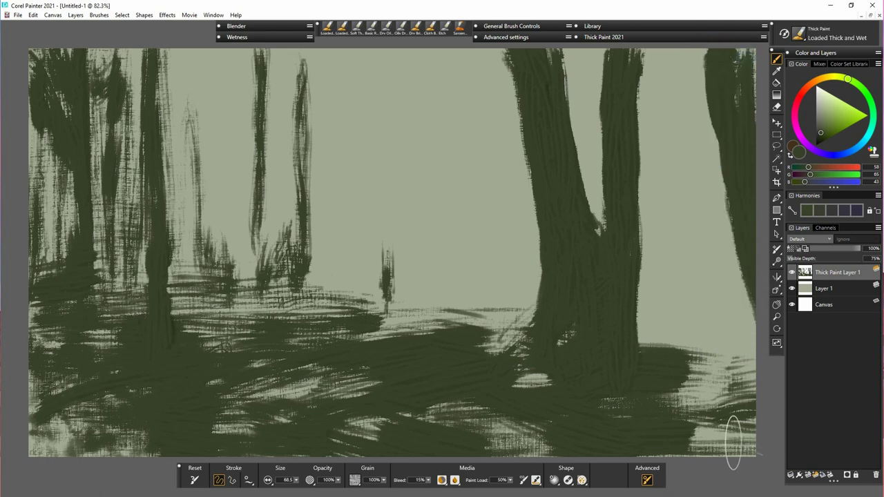
- Flare the forked tree's base out to the right and widen the outer edges of both its stems
{"action": "mouse_move", "coordinate": [632, 218]}
{"action": "left_mouse_down"}
{"action": "mouse_move", "coordinate": [694, 377]}
{"action": "mouse_move", "coordinate": [672, 415]}
{"action": "left_mouse_up"}
{"action": "left_click_drag", "start_coordinate": [524, 130], "coordinate": [535, 252]}
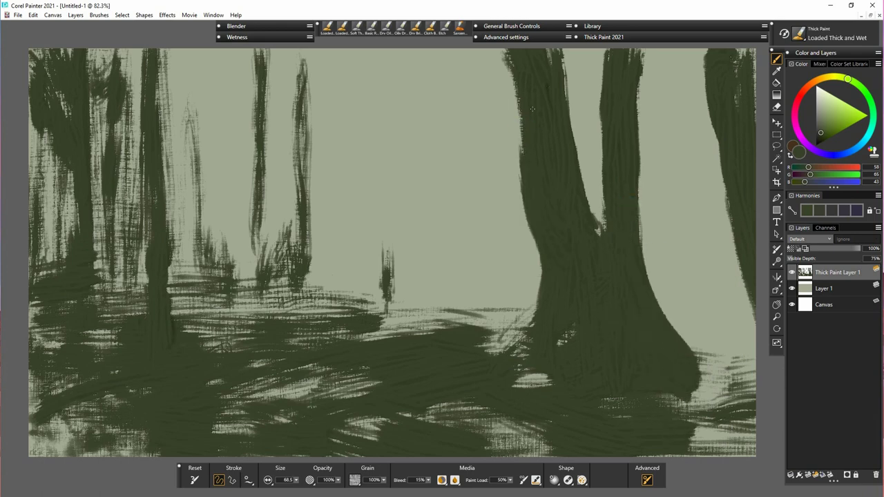
{"action": "left_click_drag", "start_coordinate": [519, 88], "coordinate": [529, 151]}
{"action": "left_click_drag", "start_coordinate": [607, 239], "coordinate": [607, 168]}
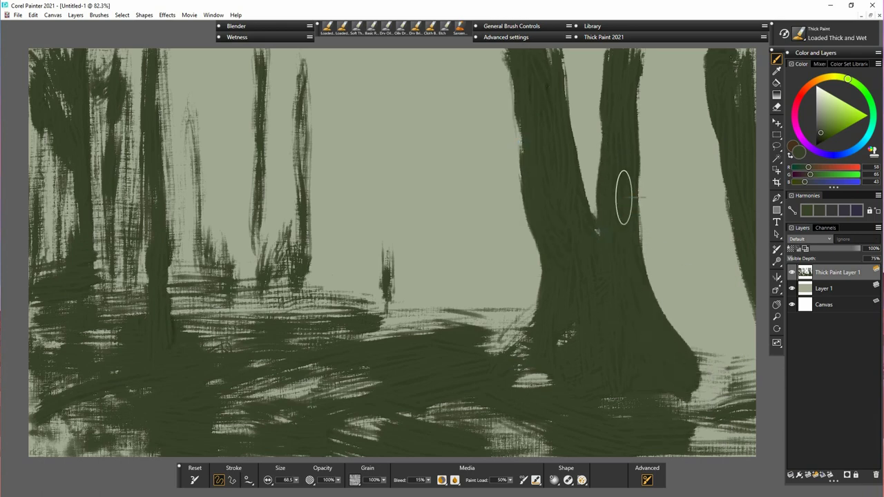
{"action": "mouse_move", "coordinate": [643, 274]}
{"action": "left_mouse_down"}
{"action": "mouse_move", "coordinate": [631, 227]}
{"action": "mouse_move", "coordinate": [641, 31]}
{"action": "left_mouse_up"}
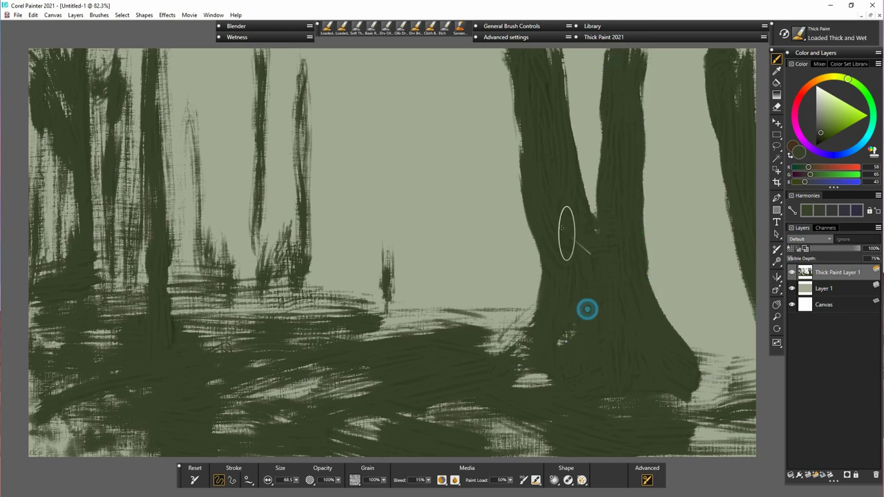
- Paint background shrubs between the left trees and the canvas centre, and add hanging foliage across the upper left and centre
{"action": "mouse_move", "coordinate": [322, 304]}
{"action": "left_mouse_down"}
{"action": "mouse_move", "coordinate": [354, 288]}
{"action": "mouse_move", "coordinate": [469, 282]}
{"action": "left_mouse_up"}
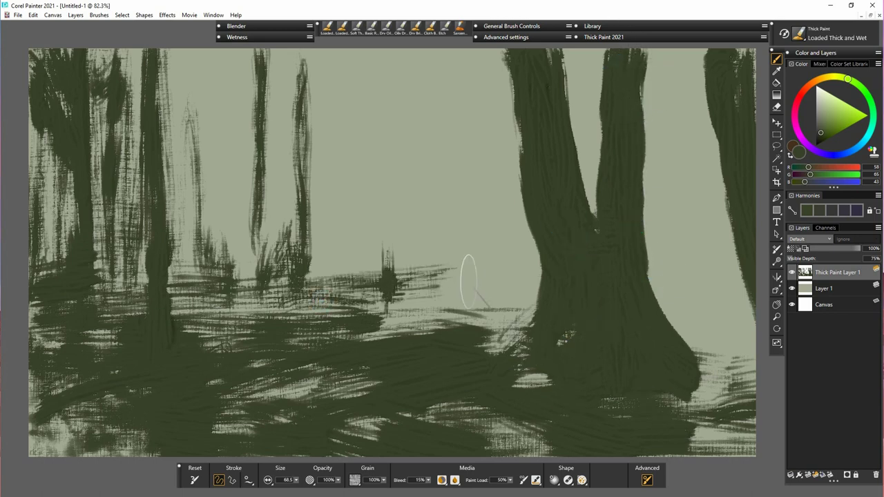
{"action": "mouse_move", "coordinate": [358, 235]}
{"action": "left_mouse_down"}
{"action": "mouse_move", "coordinate": [386, 261]}
{"action": "mouse_move", "coordinate": [446, 235]}
{"action": "mouse_move", "coordinate": [335, 253]}
{"action": "left_mouse_up"}
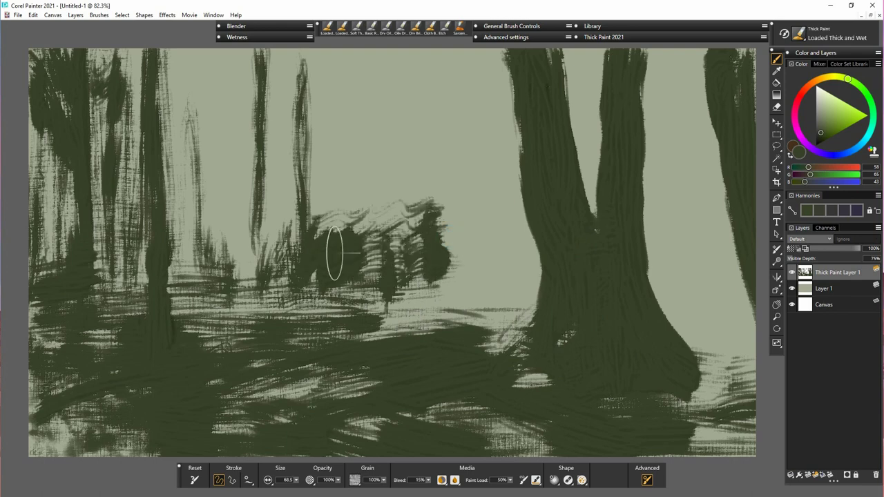
{"action": "mouse_move", "coordinate": [173, 231]}
{"action": "left_mouse_down"}
{"action": "mouse_move", "coordinate": [281, 187]}
{"action": "mouse_move", "coordinate": [134, 235]}
{"action": "left_mouse_up"}
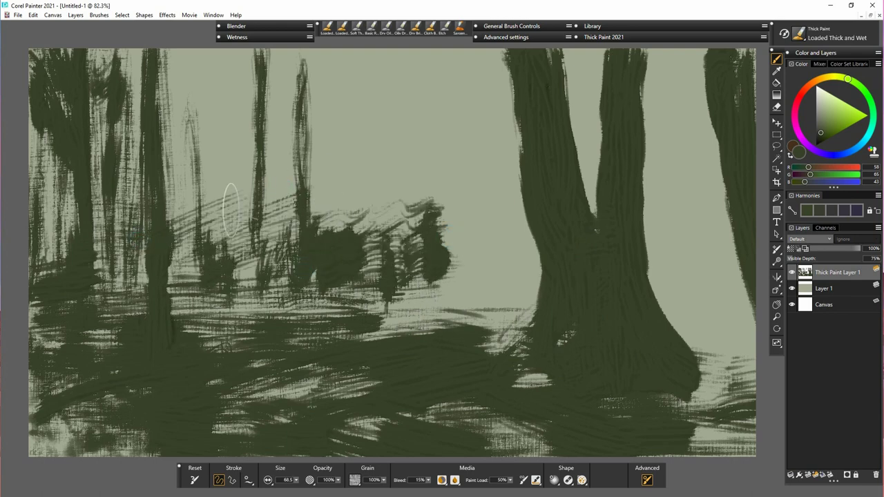
{"action": "mouse_move", "coordinate": [231, 209]}
{"action": "left_mouse_down"}
{"action": "mouse_move", "coordinate": [283, 141]}
{"action": "mouse_move", "coordinate": [181, 114]}
{"action": "mouse_move", "coordinate": [205, 66]}
{"action": "mouse_move", "coordinate": [235, 141]}
{"action": "mouse_move", "coordinate": [189, 158]}
{"action": "mouse_move", "coordinate": [266, 142]}
{"action": "mouse_move", "coordinate": [282, 118]}
{"action": "mouse_move", "coordinate": [235, 173]}
{"action": "mouse_move", "coordinate": [321, 166]}
{"action": "mouse_move", "coordinate": [324, 82]}
{"action": "left_mouse_up"}
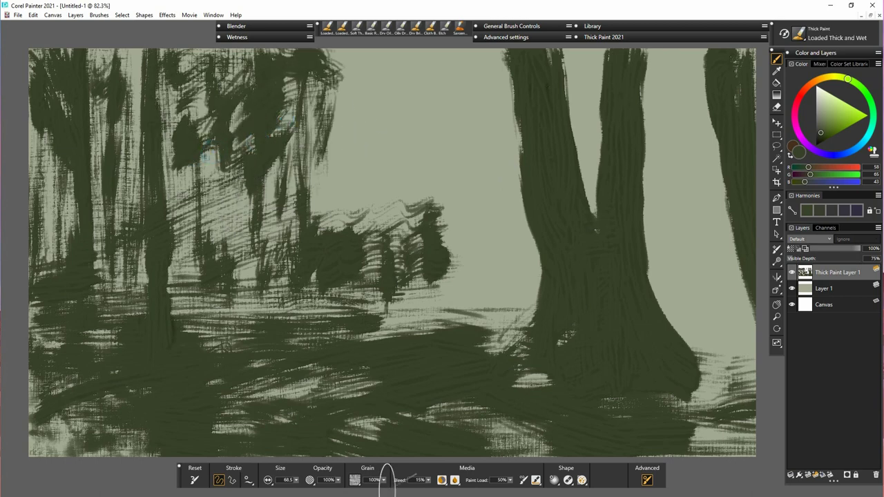
{"action": "mouse_move", "coordinate": [422, 78]}
{"action": "left_mouse_down"}
{"action": "mouse_move", "coordinate": [397, 138]}
{"action": "mouse_move", "coordinate": [387, 76]}
{"action": "mouse_move", "coordinate": [343, 124]}
{"action": "mouse_move", "coordinate": [413, 139]}
{"action": "left_mouse_up"}
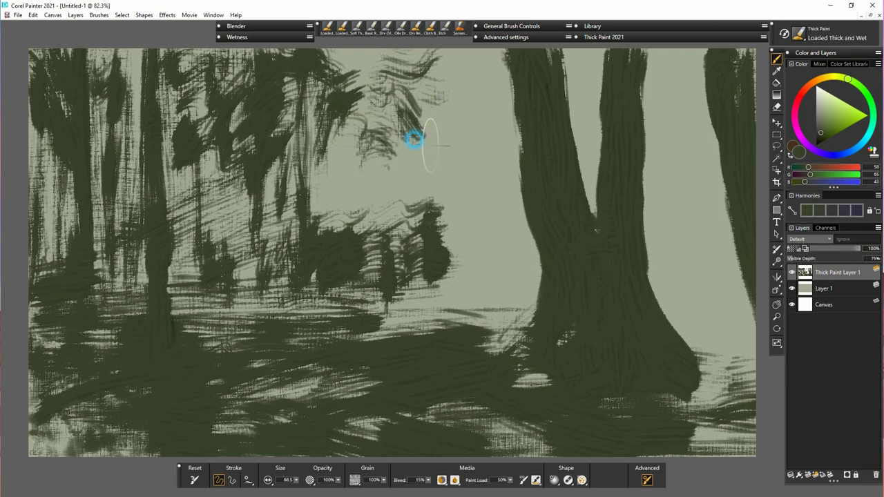
- Add undergrowth between the forked tree and the right-edge trunk, and brush a sloping hillside behind the forked tree
{"action": "mouse_move", "coordinate": [712, 221]}
{"action": "left_mouse_down"}
{"action": "mouse_move", "coordinate": [705, 318]}
{"action": "mouse_move", "coordinate": [714, 205]}
{"action": "left_mouse_up"}
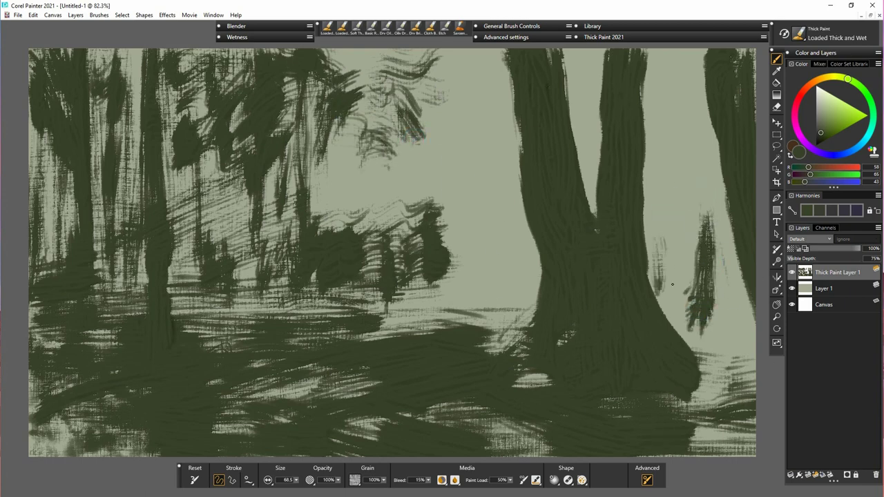
{"action": "mouse_move", "coordinate": [673, 284]}
{"action": "left_mouse_down"}
{"action": "mouse_move", "coordinate": [700, 257]}
{"action": "mouse_move", "coordinate": [719, 266]}
{"action": "mouse_move", "coordinate": [714, 347]}
{"action": "mouse_move", "coordinate": [734, 329]}
{"action": "mouse_move", "coordinate": [655, 241]}
{"action": "mouse_move", "coordinate": [705, 209]}
{"action": "mouse_move", "coordinate": [657, 199]}
{"action": "mouse_move", "coordinate": [659, 276]}
{"action": "mouse_move", "coordinate": [689, 231]}
{"action": "left_mouse_up"}
{"action": "mouse_move", "coordinate": [388, 269]}
{"action": "left_mouse_down"}
{"action": "mouse_move", "coordinate": [529, 223]}
{"action": "mouse_move", "coordinate": [530, 198]}
{"action": "left_mouse_up"}
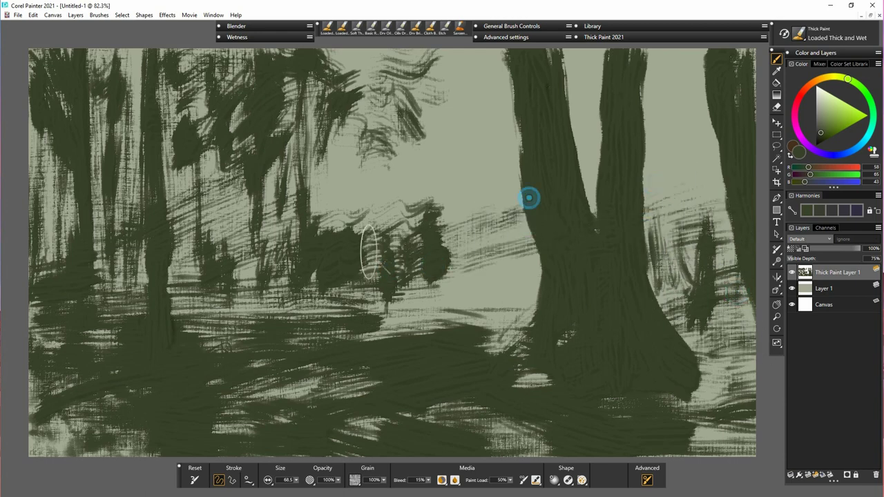
{"action": "left_click_drag", "start_coordinate": [447, 238], "coordinate": [377, 250]}
- Fill in the gaps among the left-hand trees with denser foliage strokes
{"action": "mouse_move", "coordinate": [92, 255]}
{"action": "left_mouse_down"}
{"action": "mouse_move", "coordinate": [114, 251]}
{"action": "mouse_move", "coordinate": [47, 214]}
{"action": "mouse_move", "coordinate": [43, 147]}
{"action": "left_mouse_up"}
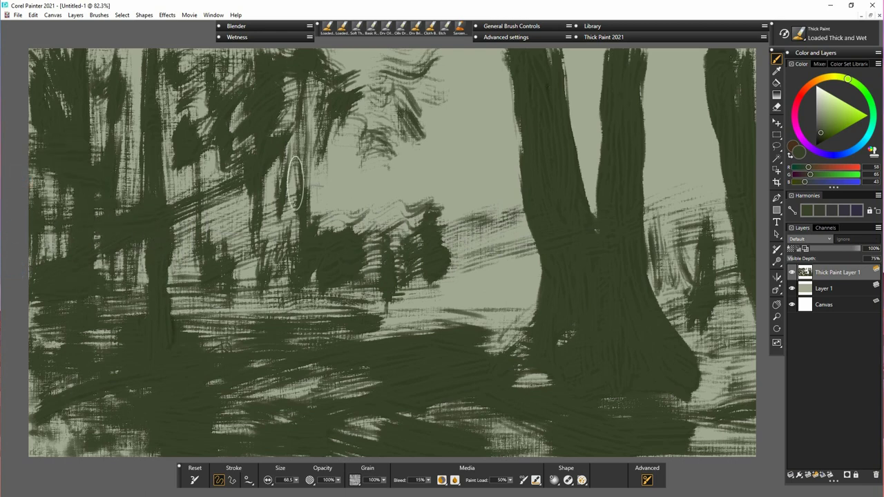
{"action": "mouse_move", "coordinate": [129, 124]}
{"action": "left_mouse_down"}
{"action": "mouse_move", "coordinate": [153, 53]}
{"action": "mouse_move", "coordinate": [201, 193]}
{"action": "mouse_move", "coordinate": [104, 125]}
{"action": "mouse_move", "coordinate": [290, 152]}
{"action": "left_mouse_up"}
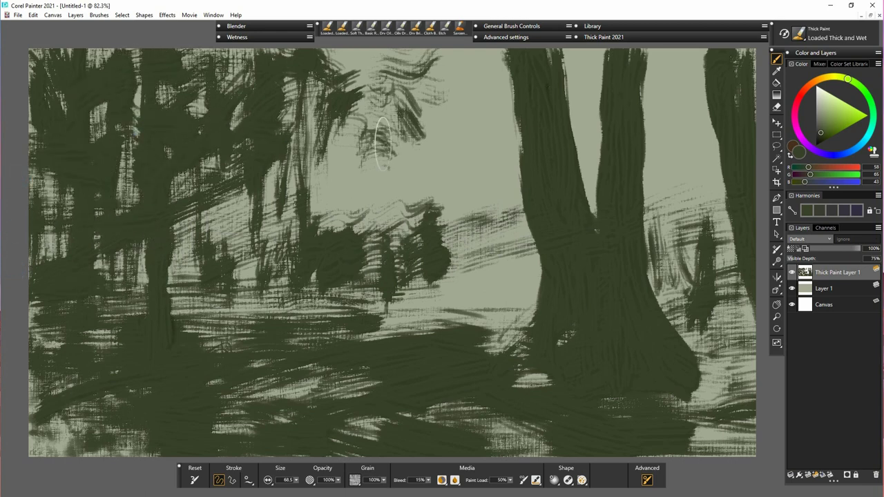
- Choose a darker olive green and shade the forked tree's left stem, the central shrub and the ground below the left trees
{"action": "left_click", "coordinate": [819, 136]}
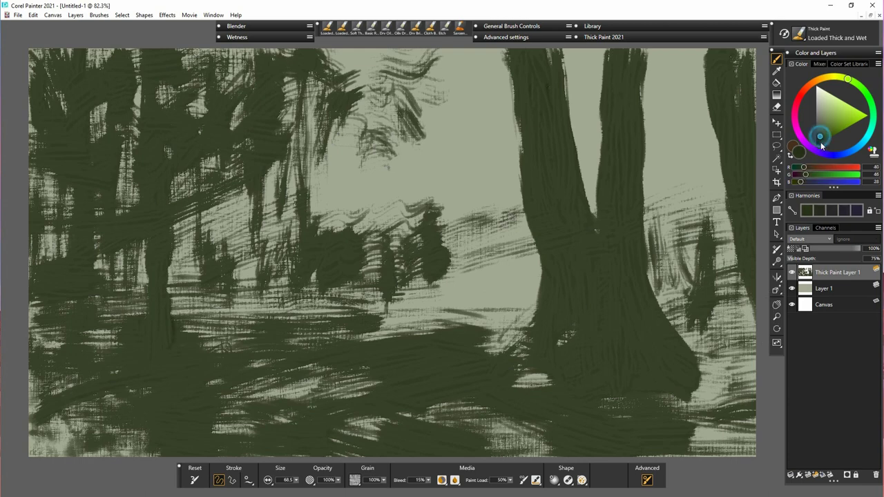
{"action": "mouse_move", "coordinate": [527, 68]}
{"action": "left_mouse_down"}
{"action": "mouse_move", "coordinate": [537, 183]}
{"action": "mouse_move", "coordinate": [562, 208]}
{"action": "mouse_move", "coordinate": [555, 322]}
{"action": "left_mouse_up"}
{"action": "mouse_move", "coordinate": [422, 310]}
{"action": "left_mouse_down"}
{"action": "mouse_move", "coordinate": [352, 302]}
{"action": "mouse_move", "coordinate": [371, 288]}
{"action": "mouse_move", "coordinate": [395, 297]}
{"action": "left_mouse_up"}
{"action": "mouse_move", "coordinate": [53, 300]}
{"action": "left_mouse_down"}
{"action": "mouse_move", "coordinate": [84, 320]}
{"action": "mouse_move", "coordinate": [206, 285]}
{"action": "left_mouse_up"}
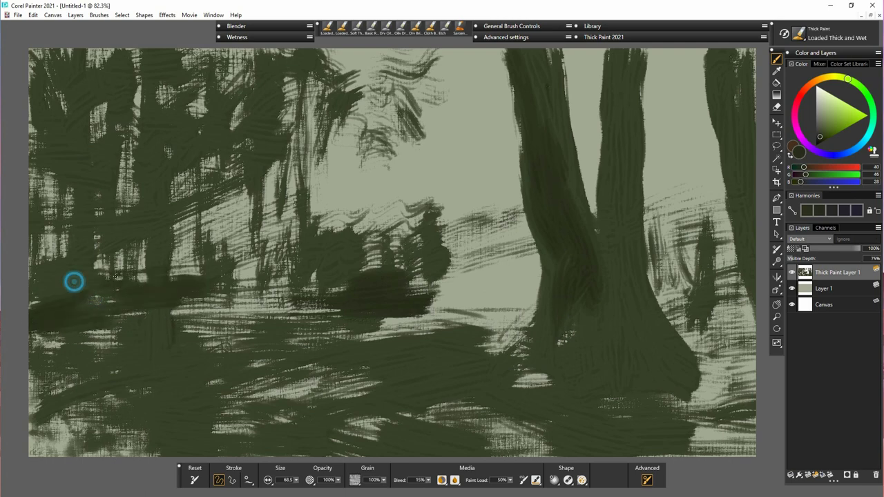
- Darken the left-hand trunks and foliage, then shade the forest floor and the forked tree's right stem and roots
{"action": "left_click_drag", "start_coordinate": [73, 280], "coordinate": [124, 276]}
{"action": "left_click_drag", "start_coordinate": [110, 148], "coordinate": [104, 254]}
{"action": "mouse_move", "coordinate": [154, 278]}
{"action": "left_mouse_down"}
{"action": "mouse_move", "coordinate": [148, 148]}
{"action": "mouse_move", "coordinate": [218, 82]}
{"action": "left_mouse_up"}
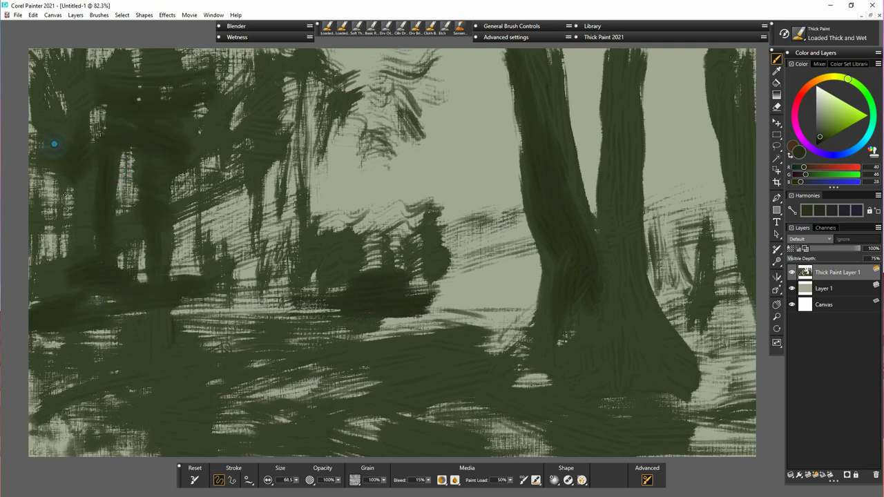
{"action": "mouse_move", "coordinate": [362, 389]}
{"action": "left_mouse_down"}
{"action": "mouse_move", "coordinate": [495, 415]}
{"action": "mouse_move", "coordinate": [448, 369]}
{"action": "mouse_move", "coordinate": [337, 321]}
{"action": "mouse_move", "coordinate": [180, 374]}
{"action": "mouse_move", "coordinate": [312, 332]}
{"action": "mouse_move", "coordinate": [639, 375]}
{"action": "mouse_move", "coordinate": [721, 409]}
{"action": "mouse_move", "coordinate": [626, 284]}
{"action": "mouse_move", "coordinate": [618, 241]}
{"action": "mouse_move", "coordinate": [612, 300]}
{"action": "mouse_move", "coordinate": [586, 335]}
{"action": "mouse_move", "coordinate": [555, 300]}
{"action": "mouse_move", "coordinate": [587, 387]}
{"action": "mouse_move", "coordinate": [558, 227]}
{"action": "mouse_move", "coordinate": [607, 306]}
{"action": "left_mouse_up"}
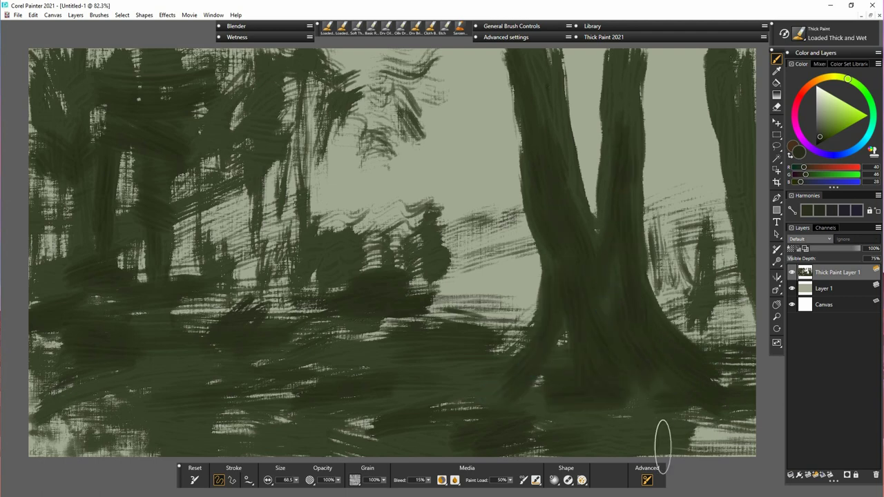
- Paint a dark bush and two thin background trunks near the centre, and darken the main left-hand trunk down into the ground
{"action": "left_click_drag", "start_coordinate": [251, 265], "coordinate": [267, 315]}
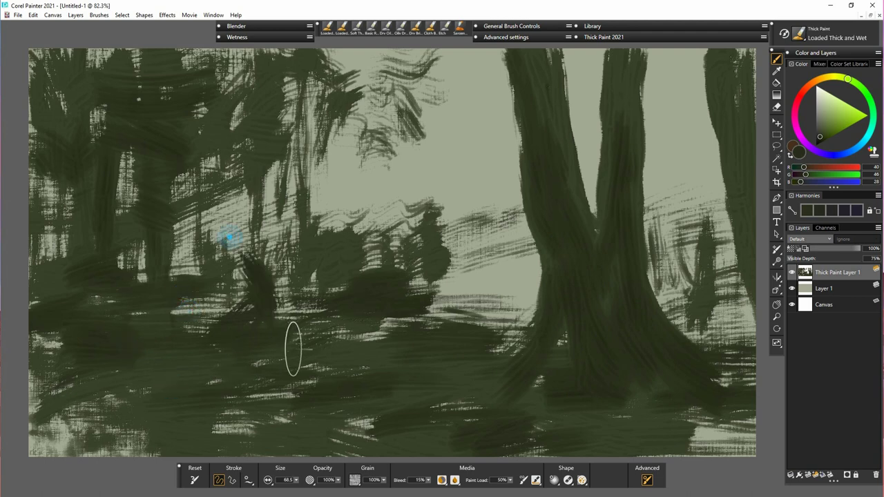
{"action": "left_click_drag", "start_coordinate": [379, 231], "coordinate": [366, 69]}
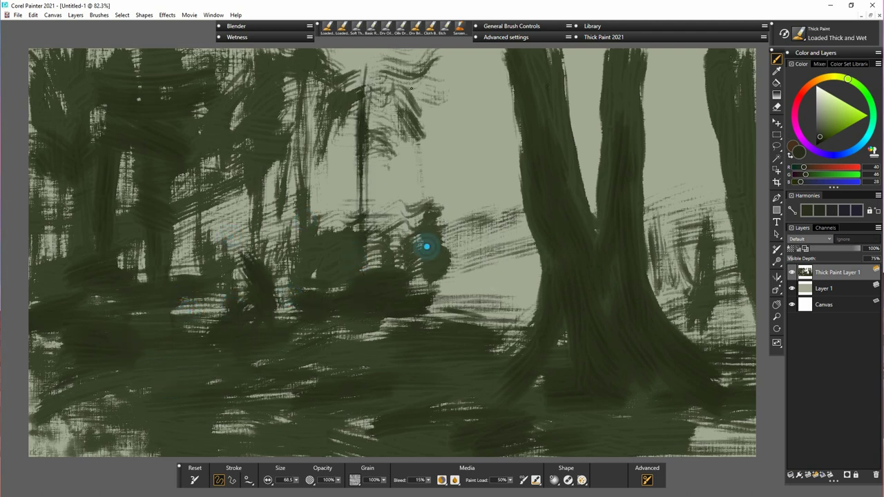
{"action": "left_click_drag", "start_coordinate": [427, 247], "coordinate": [409, 166]}
{"action": "left_click_drag", "start_coordinate": [157, 121], "coordinate": [152, 336]}
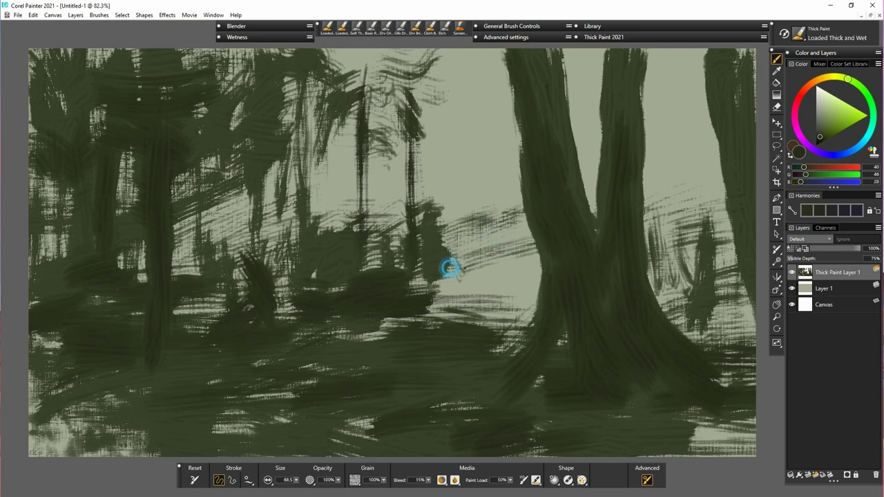
- Darken the hillside left of the forked tree and the undergrowth between it and the right-edge trunk
{"action": "left_click_drag", "start_coordinate": [465, 268], "coordinate": [535, 247]}
{"action": "left_click_drag", "start_coordinate": [678, 232], "coordinate": [701, 239]}
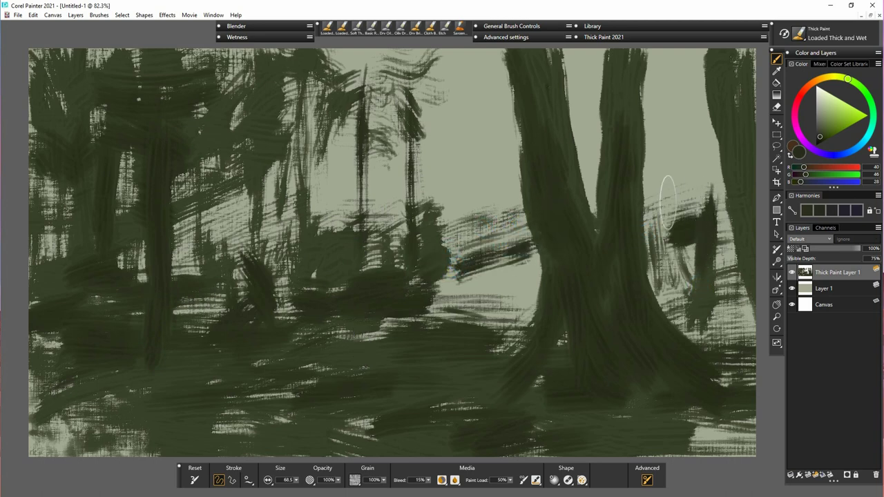
- Paint thin dark trunks between the forked tree and the right-edge trunk, and darken the right-edge trunk
{"action": "mouse_move", "coordinate": [667, 201]}
{"action": "left_mouse_down"}
{"action": "mouse_move", "coordinate": [653, 148]}
{"action": "mouse_move", "coordinate": [721, 193]}
{"action": "left_mouse_up"}
{"action": "mouse_move", "coordinate": [725, 69]}
{"action": "left_mouse_down"}
{"action": "mouse_move", "coordinate": [740, 161]}
{"action": "mouse_move", "coordinate": [743, 290]}
{"action": "left_mouse_up"}
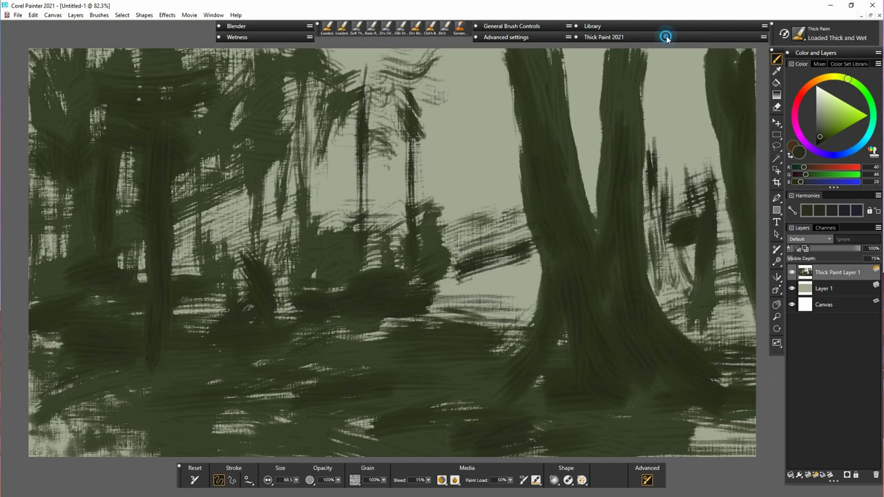
- Switch to the Heavy Texture Knife, add a new Thick Paint layer, and texture the forked tree's trunk and roots with dark green
{"action": "left_click", "coordinate": [644, 61]}
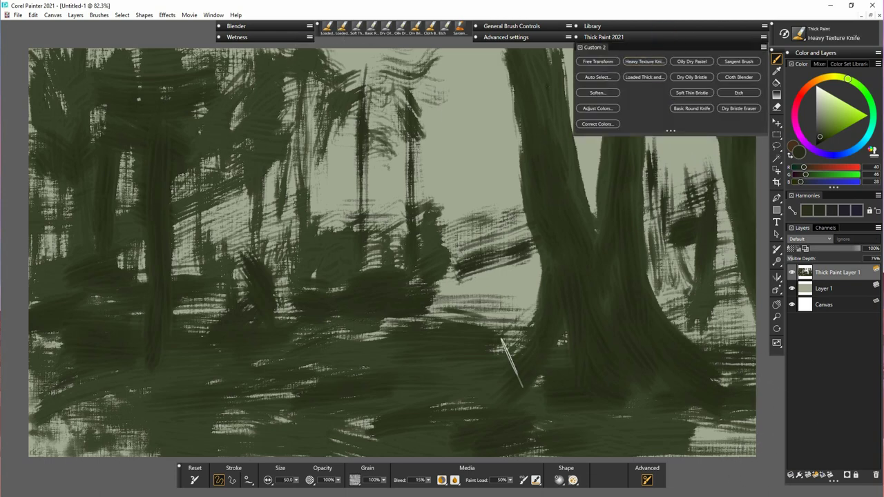
{"action": "left_click", "coordinate": [816, 476]}
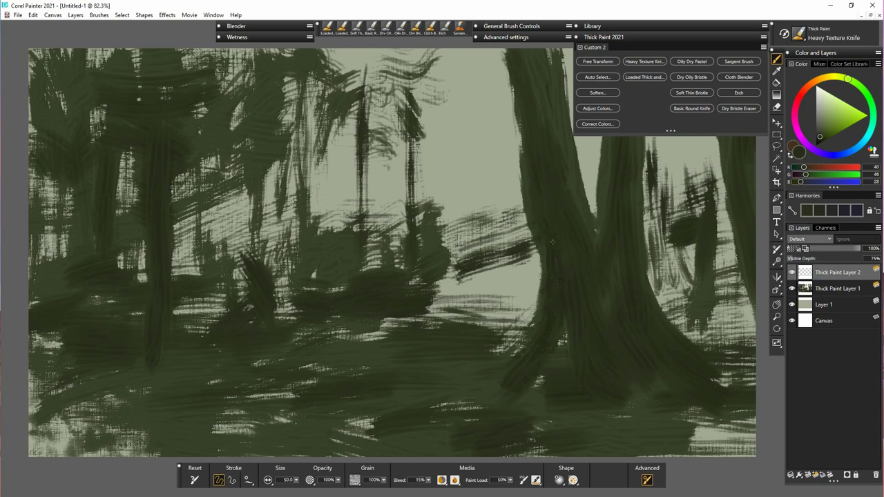
{"action": "left_click_drag", "start_coordinate": [556, 185], "coordinate": [564, 255]}
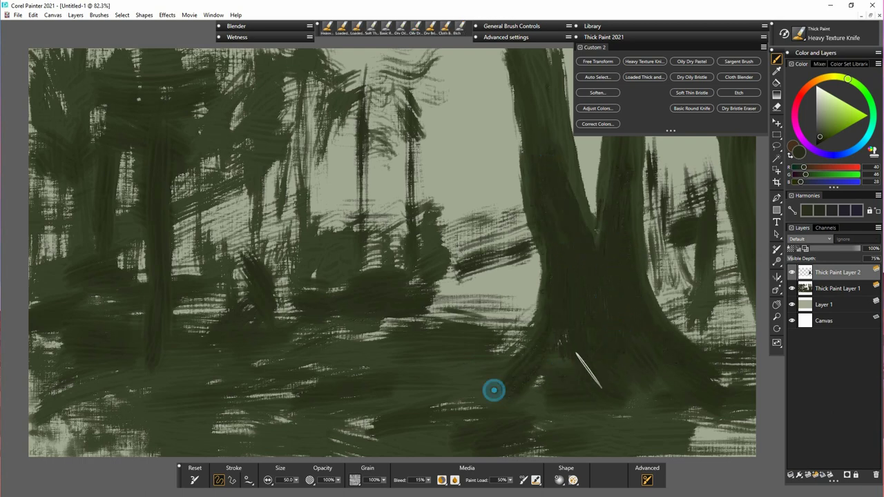
- Choose a muted grey-brown (RGB 98, 92, 84) and paint a horizontal earth patch on the forest floor left of centre
{"action": "left_click", "coordinate": [819, 85]}
{"action": "left_click_drag", "start_coordinate": [352, 386], "coordinate": [256, 394]}
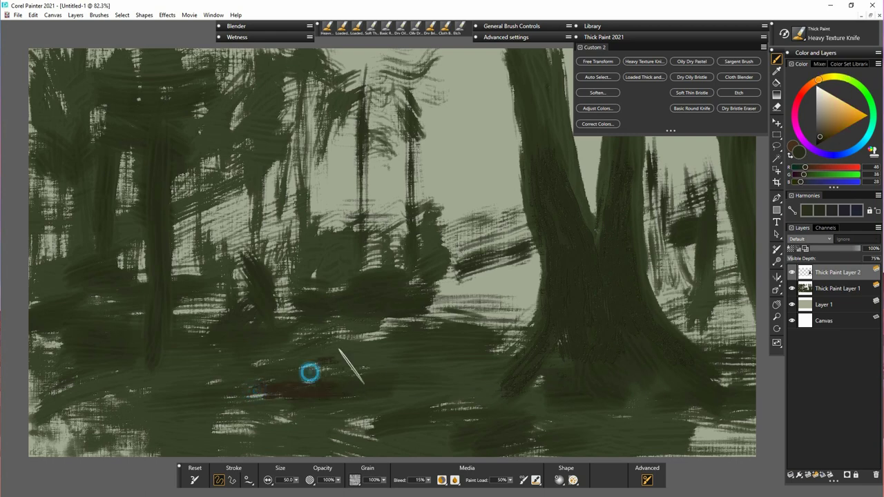
{"action": "left_click", "coordinate": [819, 126]}
{"action": "left_click_drag", "start_coordinate": [818, 127], "coordinate": [820, 126]}
{"action": "mouse_move", "coordinate": [344, 390]}
{"action": "left_mouse_down"}
{"action": "mouse_move", "coordinate": [240, 391]}
{"action": "mouse_move", "coordinate": [368, 382]}
{"action": "left_mouse_up"}
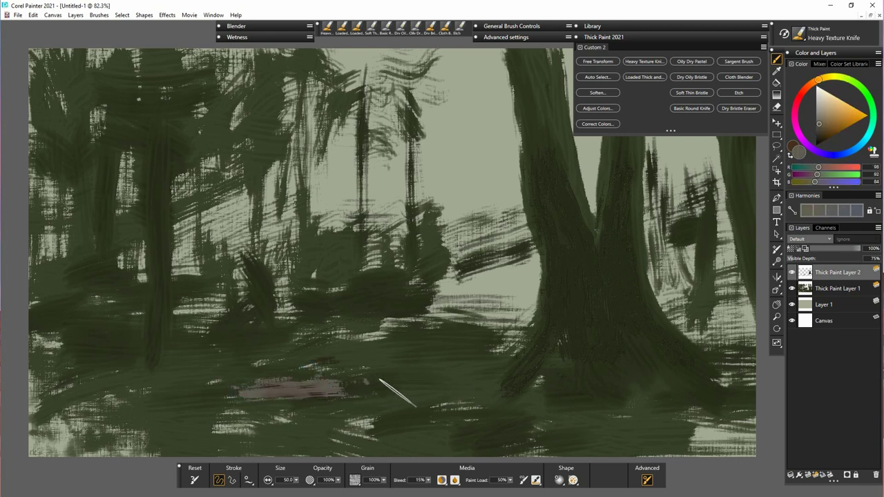
- Scatter grey-brown earth patches across the forest floor, from the left edge below the trunks to the middle ground near the forked tree
{"action": "left_click_drag", "start_coordinate": [140, 365], "coordinate": [220, 361]}
{"action": "left_click_drag", "start_coordinate": [40, 387], "coordinate": [60, 394]}
{"action": "left_click_drag", "start_coordinate": [123, 387], "coordinate": [114, 390]}
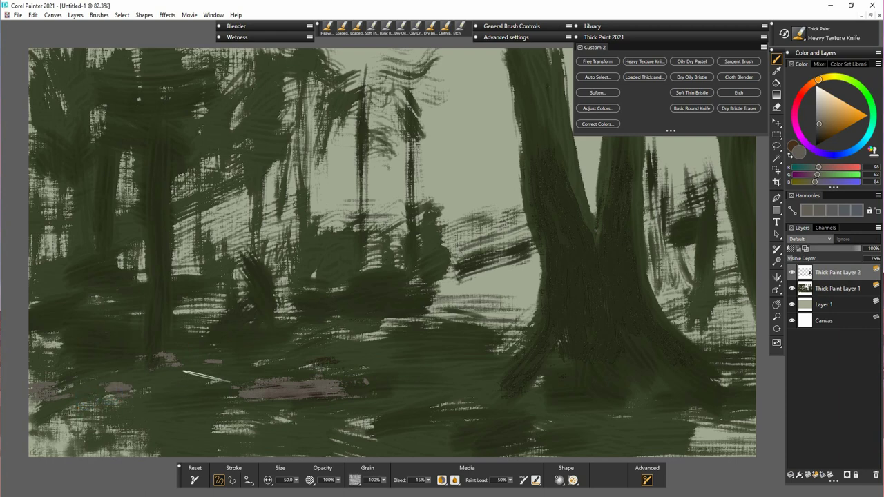
{"action": "left_click_drag", "start_coordinate": [34, 344], "coordinate": [96, 351]}
{"action": "left_click_drag", "start_coordinate": [199, 383], "coordinate": [177, 385]}
{"action": "mouse_move", "coordinate": [321, 334]}
{"action": "left_mouse_down"}
{"action": "mouse_move", "coordinate": [202, 340]}
{"action": "mouse_move", "coordinate": [398, 335]}
{"action": "left_mouse_up"}
{"action": "left_click_drag", "start_coordinate": [334, 345], "coordinate": [403, 352]}
{"action": "left_click_drag", "start_coordinate": [315, 351], "coordinate": [482, 329]}
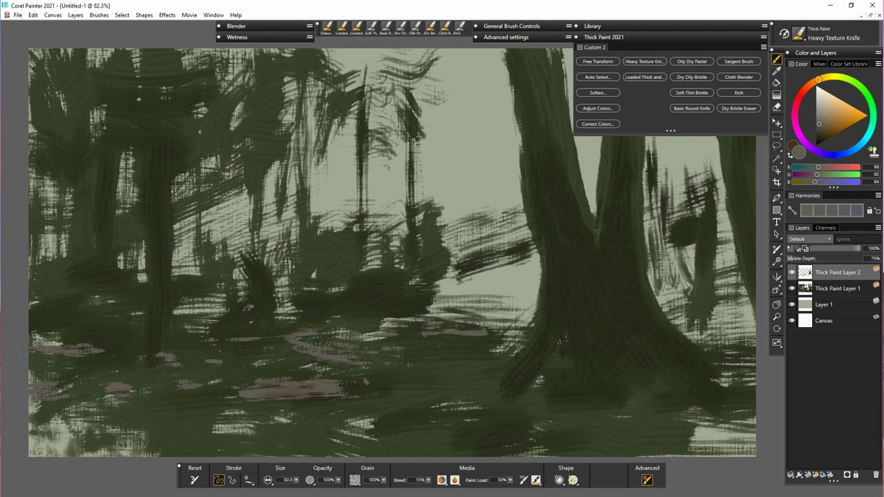
- Reduce the brush size to 13.3 and paint grey-brown and lighter grey highlights along the left-hand trunks and the ground beneath them
{"action": "left_click_drag", "start_coordinate": [296, 482], "coordinate": [276, 483]}
{"action": "left_click_drag", "start_coordinate": [168, 343], "coordinate": [165, 114]}
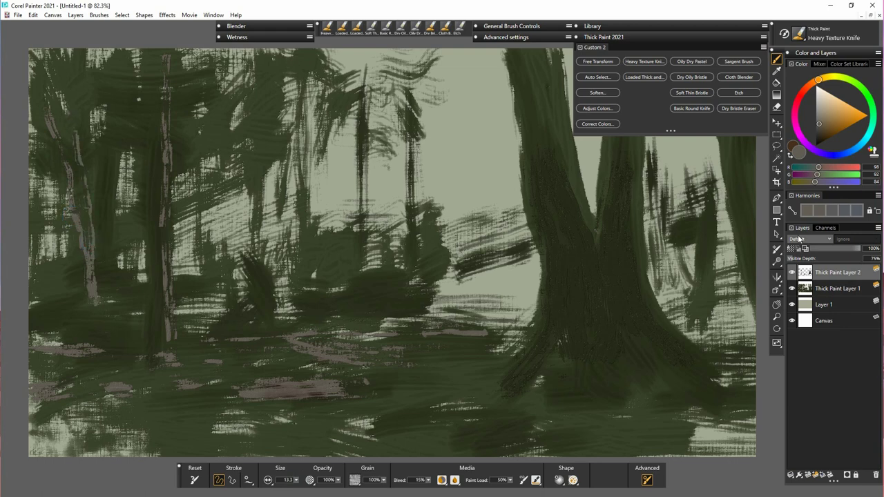
{"action": "left_click", "coordinate": [820, 114]}
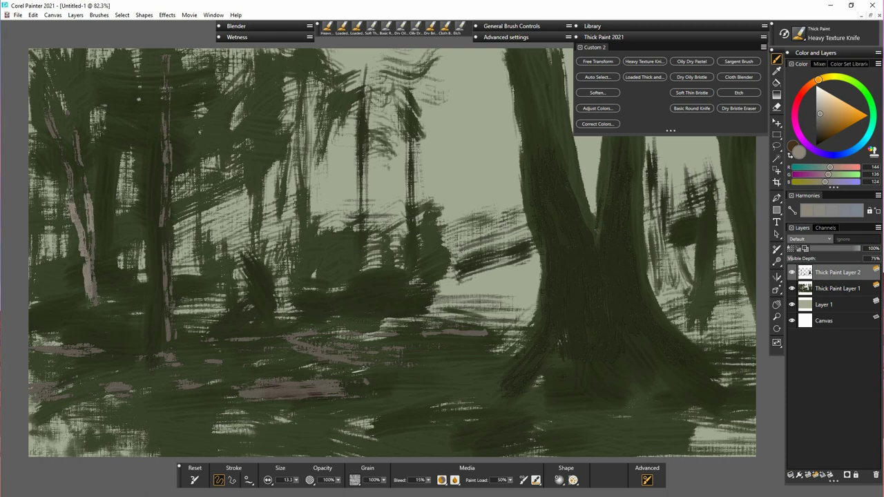
{"action": "left_click_drag", "start_coordinate": [230, 186], "coordinate": [235, 252]}
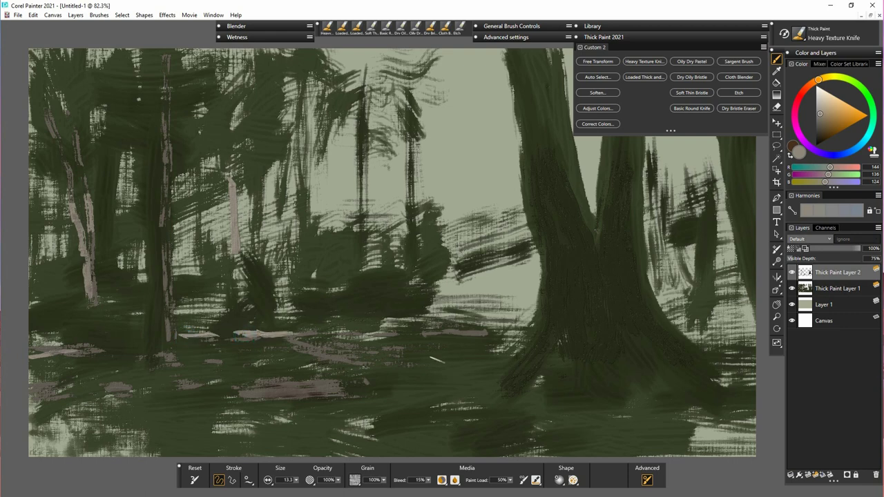
- Choose a light yellow (RGB 227, 232, 134) and paint sunlit streaks on the middle ground, the central hillside and the left undergrowth
{"action": "left_click", "coordinate": [830, 77]}
{"action": "left_click", "coordinate": [836, 111]}
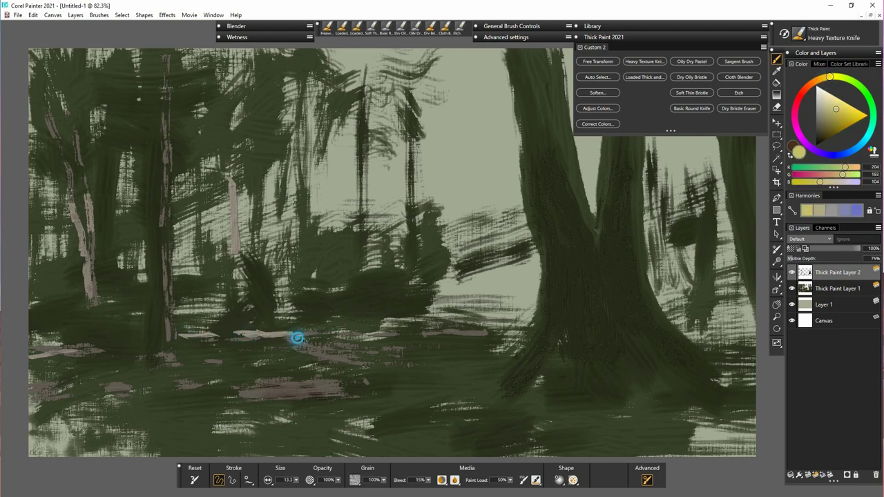
{"action": "left_click", "coordinate": [835, 104]}
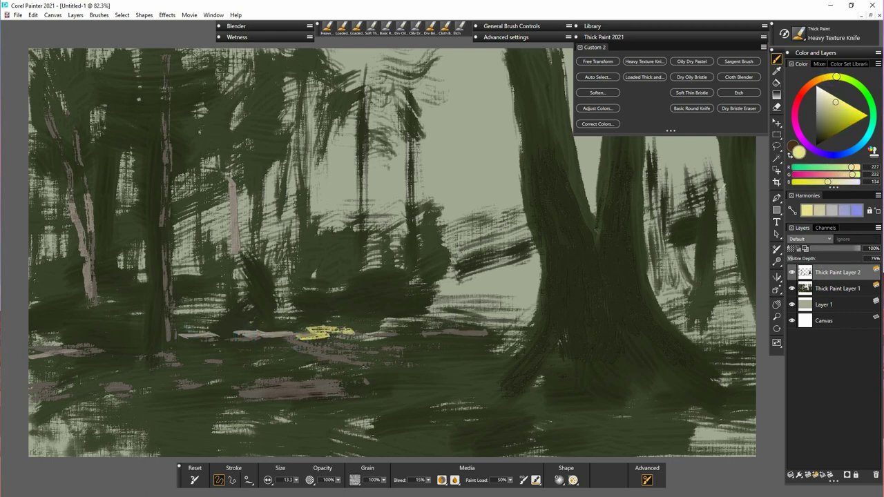
{"action": "left_click_drag", "start_coordinate": [351, 333], "coordinate": [385, 333]}
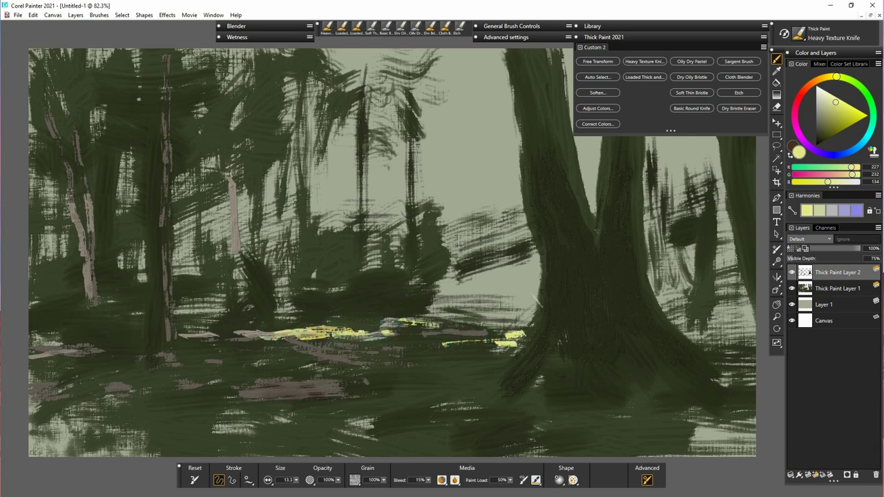
{"action": "left_click_drag", "start_coordinate": [407, 293], "coordinate": [538, 272]}
{"action": "left_click_drag", "start_coordinate": [311, 299], "coordinate": [259, 291]}
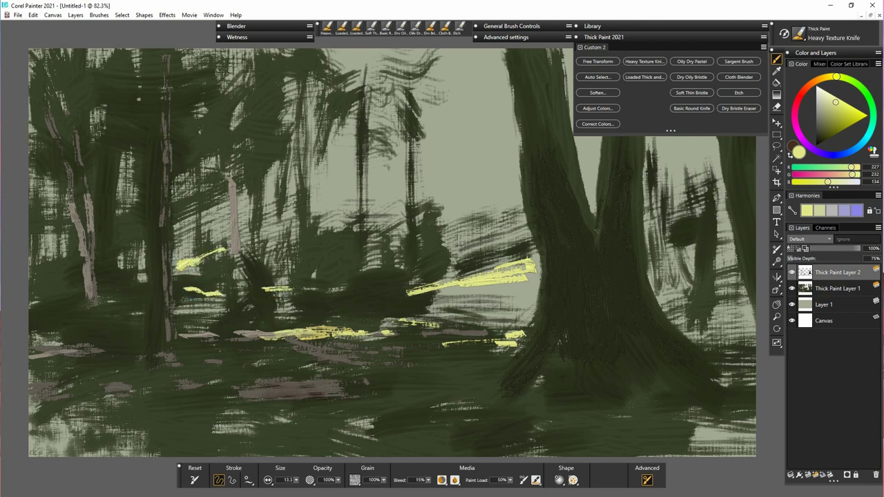
- Use paler yellow and sampled beige tones to paint light patches on the left foreground and over the grey-brown earth
{"action": "left_click_drag", "start_coordinate": [844, 106], "coordinate": [828, 101]}
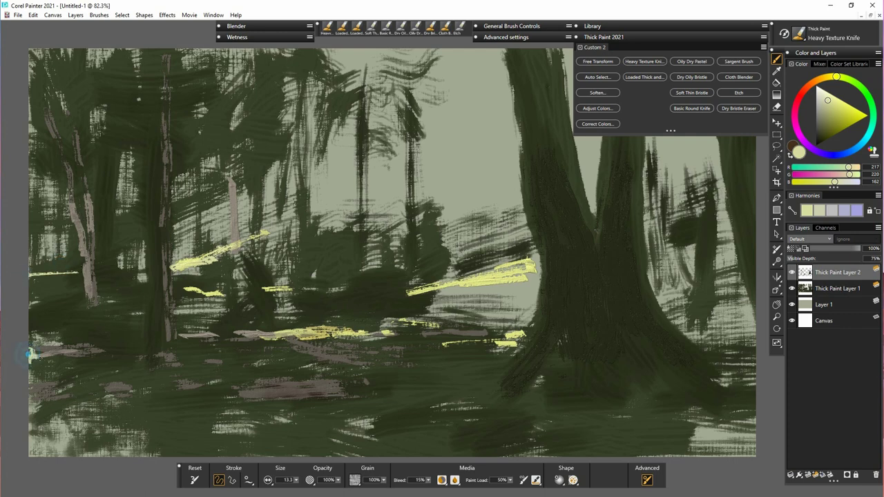
{"action": "left_click_drag", "start_coordinate": [43, 398], "coordinate": [81, 389]}
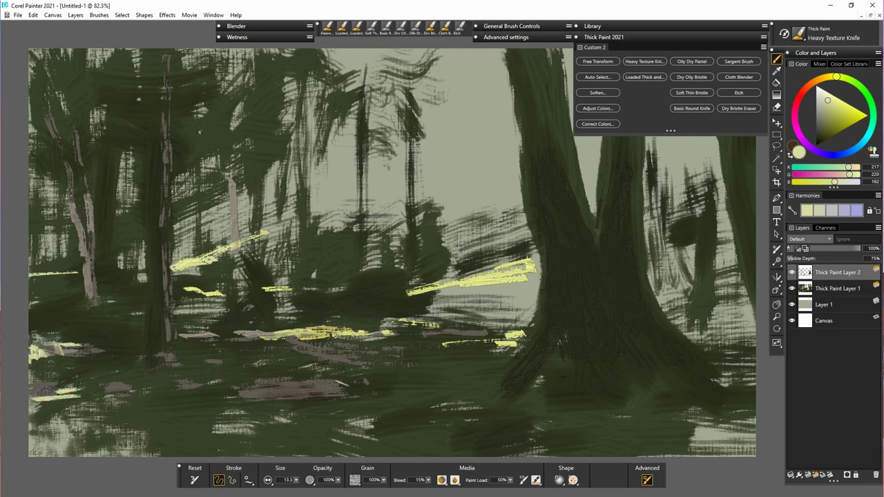
{"action": "left_click", "coordinate": [239, 247], "text": "alt"}
{"action": "mouse_move", "coordinate": [192, 422]}
{"action": "left_mouse_down"}
{"action": "mouse_move", "coordinate": [287, 421]}
{"action": "mouse_move", "coordinate": [258, 432]}
{"action": "left_mouse_up"}
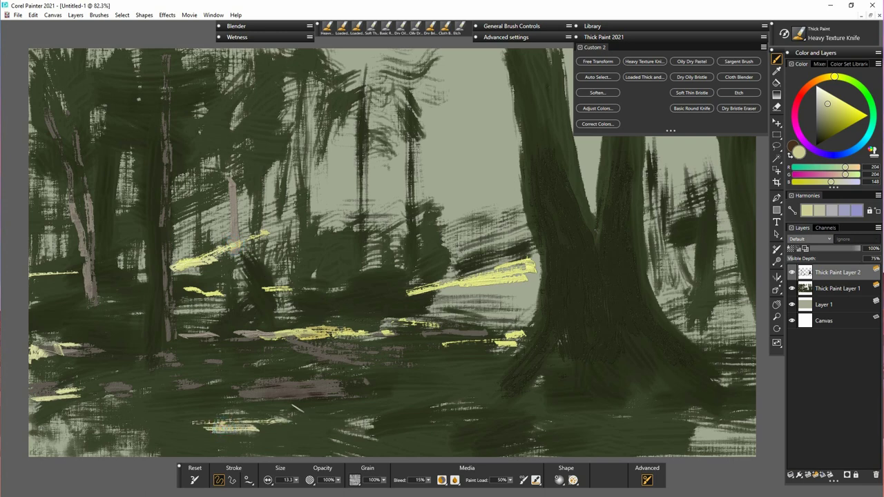
{"action": "mouse_move", "coordinate": [240, 399]}
{"action": "left_mouse_down"}
{"action": "mouse_move", "coordinate": [270, 388]}
{"action": "mouse_move", "coordinate": [270, 397]}
{"action": "mouse_move", "coordinate": [302, 395]}
{"action": "left_mouse_up"}
{"action": "left_click", "coordinate": [254, 392], "text": "alt"}
{"action": "mouse_move", "coordinate": [208, 419]}
{"action": "left_mouse_down"}
{"action": "mouse_move", "coordinate": [282, 421]}
{"action": "mouse_move", "coordinate": [237, 418]}
{"action": "left_mouse_up"}
{"action": "mouse_move", "coordinate": [87, 416]}
{"action": "left_mouse_down"}
{"action": "mouse_move", "coordinate": [83, 403]}
{"action": "mouse_move", "coordinate": [128, 409]}
{"action": "left_mouse_up"}
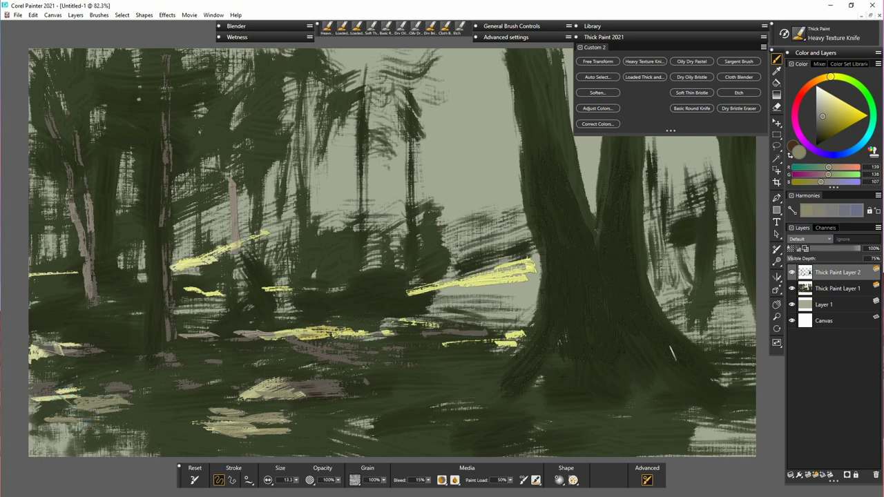
- Choose mid greens and paint grassy strokes left of the forked tree's roots, over the nearby yellow streaks and below the right-edge trunk
{"action": "left_click", "coordinate": [846, 78]}
{"action": "left_click", "coordinate": [828, 123]}
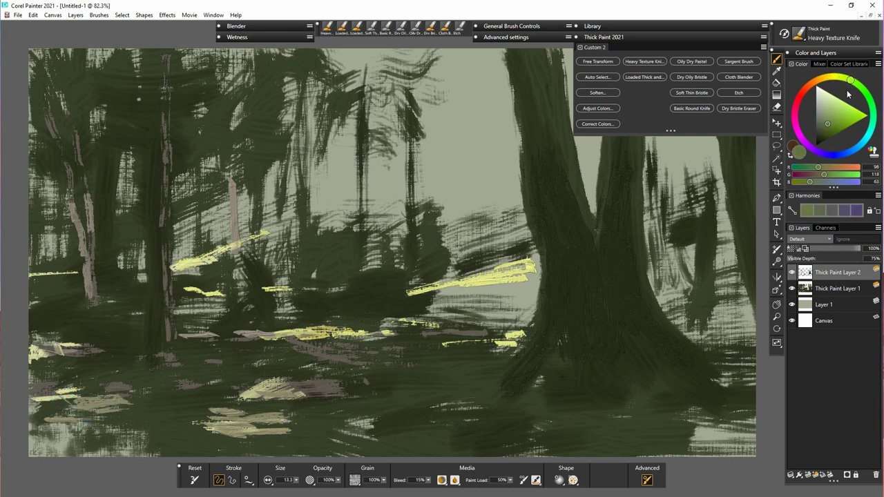
{"action": "mouse_move", "coordinate": [359, 388]}
{"action": "left_mouse_down"}
{"action": "mouse_move", "coordinate": [429, 381]}
{"action": "mouse_move", "coordinate": [355, 378]}
{"action": "mouse_move", "coordinate": [437, 377]}
{"action": "left_mouse_up"}
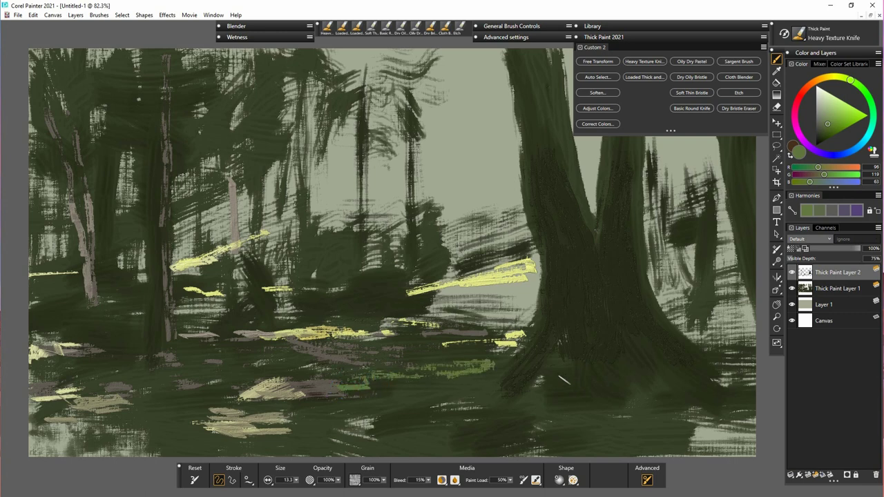
{"action": "left_click", "coordinate": [827, 124]}
{"action": "left_click_drag", "start_coordinate": [368, 380], "coordinate": [479, 376]}
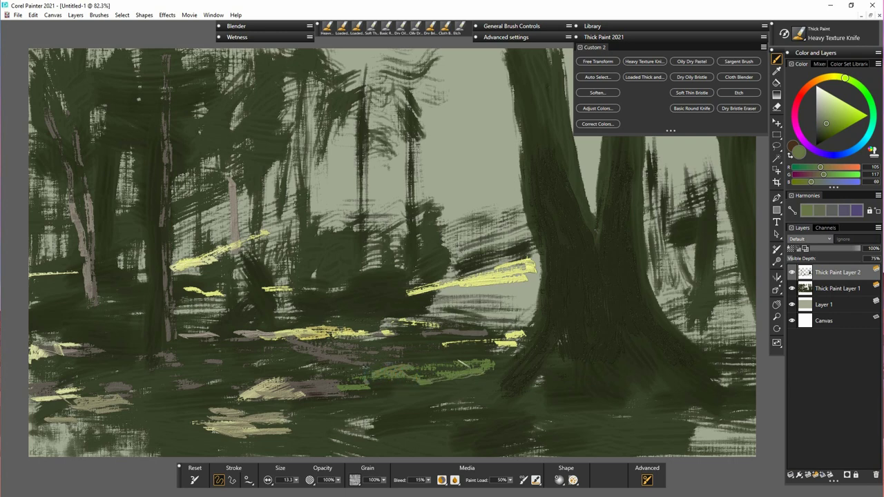
{"action": "mouse_move", "coordinate": [453, 349]}
{"action": "left_mouse_down"}
{"action": "mouse_move", "coordinate": [474, 355]}
{"action": "mouse_move", "coordinate": [515, 340]}
{"action": "left_mouse_up"}
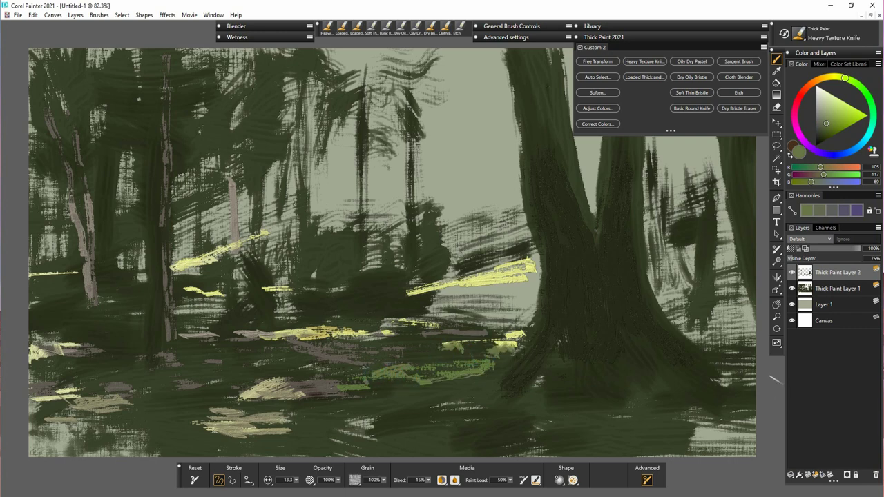
{"action": "left_click_drag", "start_coordinate": [684, 339], "coordinate": [738, 330]}
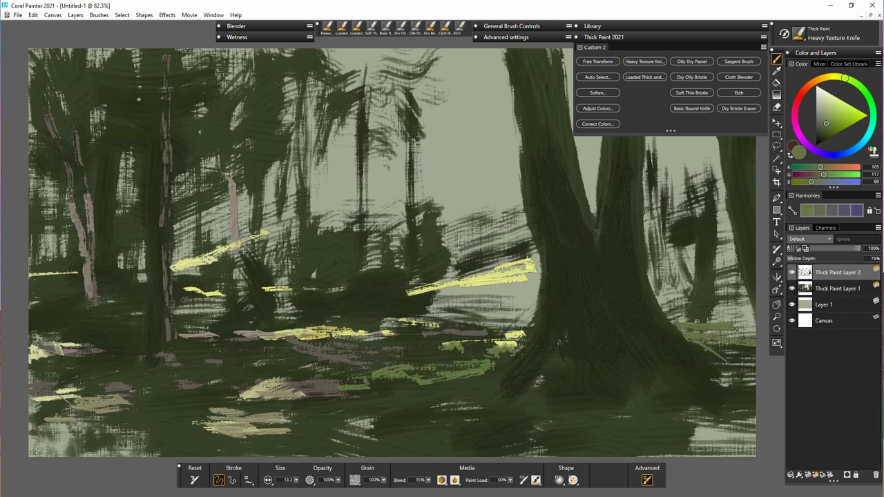
- Choose a darker olive green and brush it over the light patches in the left foreground and across the central forest floor
{"action": "left_click", "coordinate": [823, 128]}
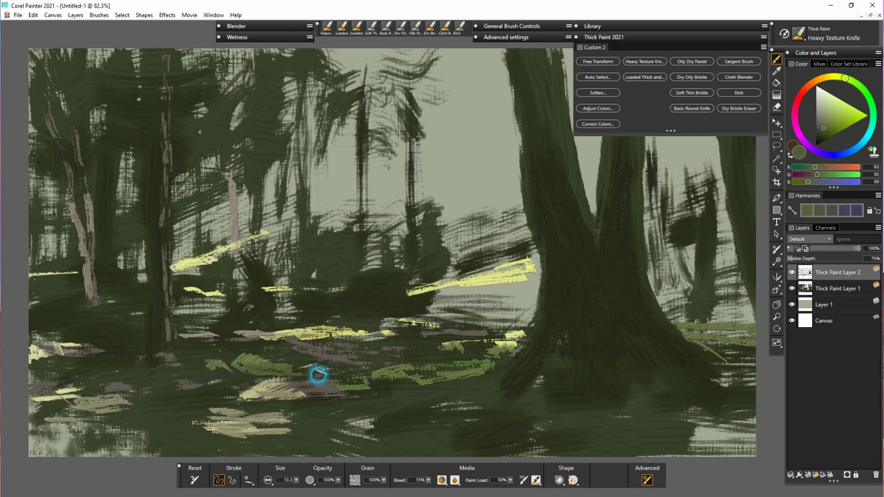
{"action": "left_click_drag", "start_coordinate": [144, 407], "coordinate": [41, 432]}
{"action": "mouse_move", "coordinate": [111, 435]}
{"action": "left_mouse_down"}
{"action": "mouse_move", "coordinate": [96, 413]}
{"action": "mouse_move", "coordinate": [49, 414]}
{"action": "left_mouse_up"}
{"action": "mouse_move", "coordinate": [171, 424]}
{"action": "left_mouse_down"}
{"action": "mouse_move", "coordinate": [194, 439]}
{"action": "mouse_move", "coordinate": [277, 441]}
{"action": "mouse_move", "coordinate": [264, 447]}
{"action": "mouse_move", "coordinate": [283, 423]}
{"action": "mouse_move", "coordinate": [371, 426]}
{"action": "left_mouse_up"}
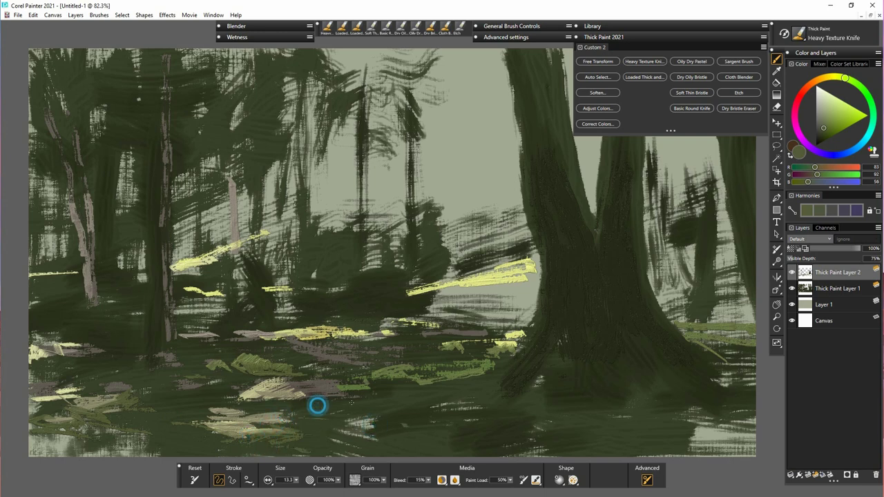
{"action": "left_click_drag", "start_coordinate": [367, 387], "coordinate": [317, 395]}
{"action": "mouse_move", "coordinate": [563, 428]}
{"action": "left_mouse_down"}
{"action": "mouse_move", "coordinate": [476, 386]}
{"action": "mouse_move", "coordinate": [402, 385]}
{"action": "left_mouse_up"}
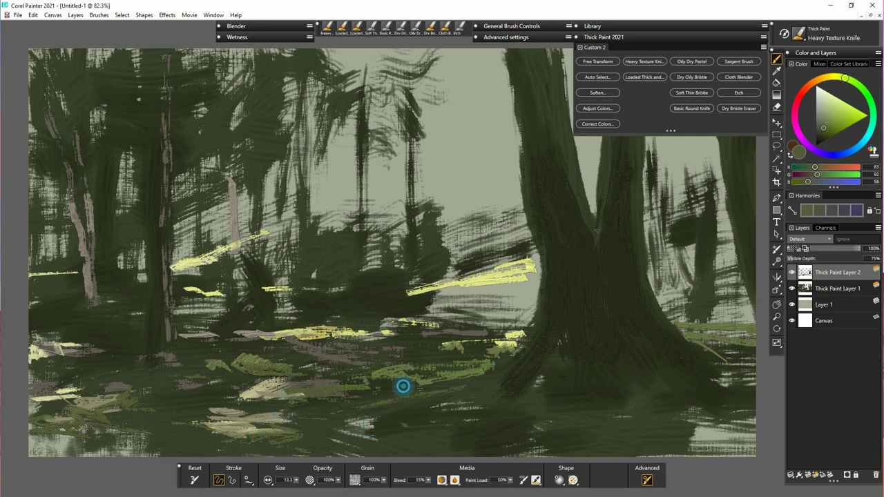
- Choose brighter olive greens and add grass strokes across the central floor, beneath the left trunks and beside the forked tree's right root
{"action": "left_click", "coordinate": [834, 127]}
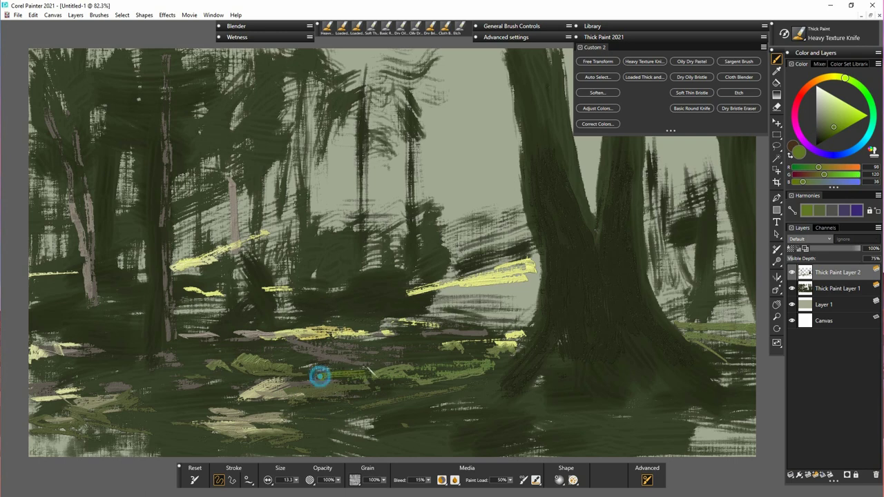
{"action": "left_click_drag", "start_coordinate": [316, 376], "coordinate": [441, 394]}
{"action": "left_click", "coordinate": [829, 129]}
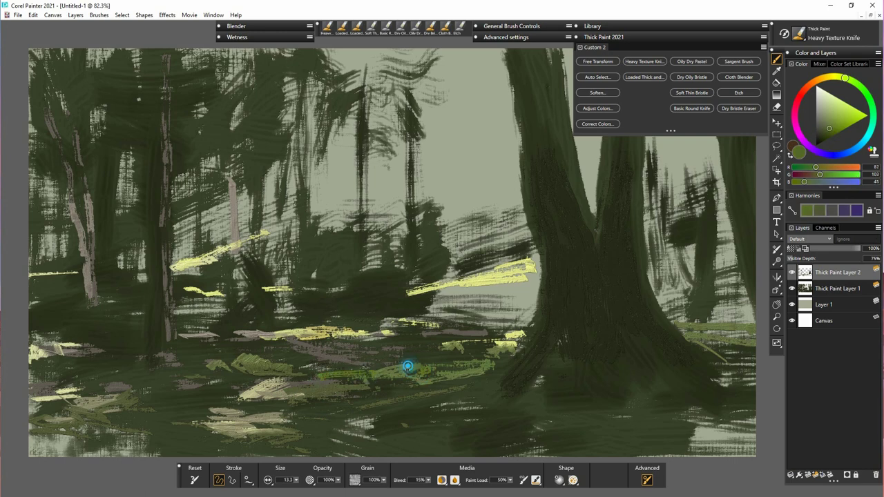
{"action": "mouse_move", "coordinate": [407, 366]}
{"action": "left_mouse_down"}
{"action": "mouse_move", "coordinate": [438, 355]}
{"action": "mouse_move", "coordinate": [501, 357]}
{"action": "left_mouse_up"}
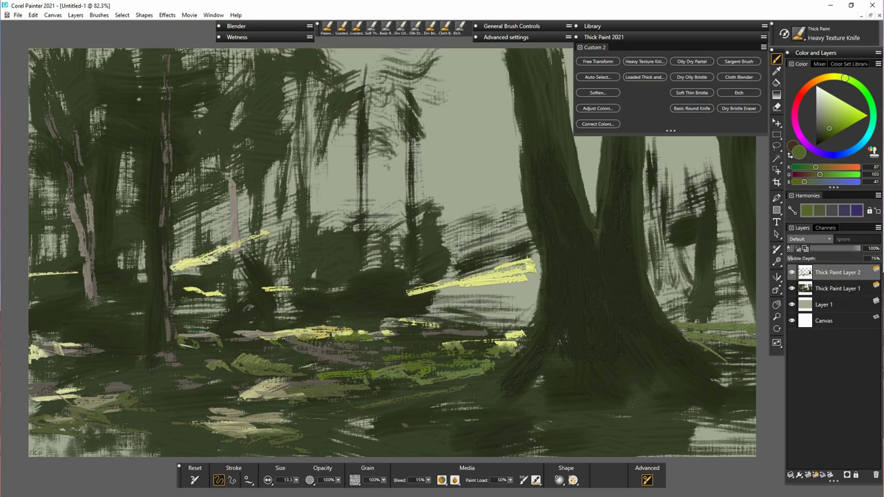
{"action": "left_click_drag", "start_coordinate": [148, 336], "coordinate": [64, 354]}
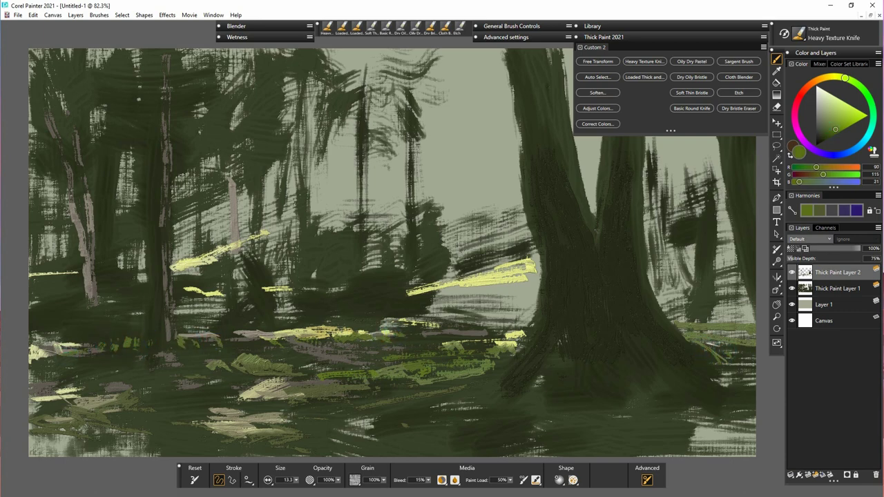
{"action": "mouse_move", "coordinate": [715, 362]}
{"action": "left_mouse_down"}
{"action": "mouse_move", "coordinate": [699, 339]}
{"action": "mouse_move", "coordinate": [705, 321]}
{"action": "left_mouse_up"}
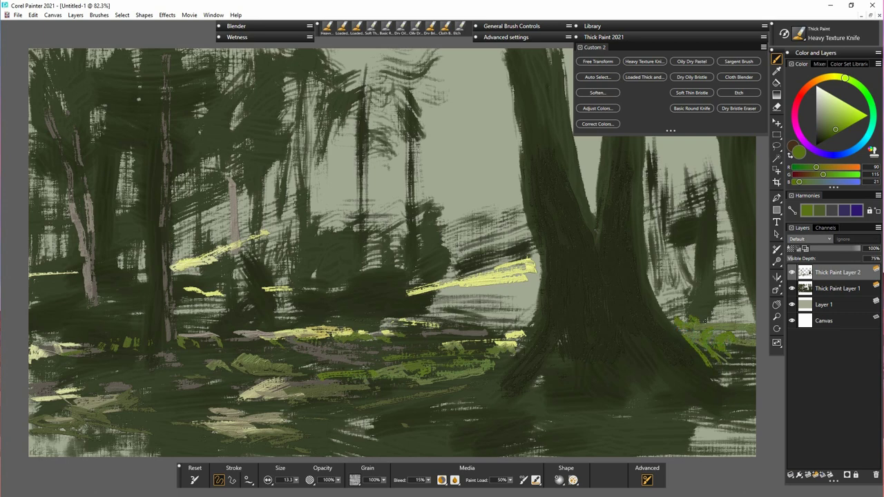
- Fill the hillside left of the forked tree with vivid greens, including RGB 66, 115, 21, below the yellow streak
{"action": "mouse_move", "coordinate": [480, 297]}
{"action": "left_mouse_down"}
{"action": "mouse_move", "coordinate": [531, 288]}
{"action": "mouse_move", "coordinate": [538, 304]}
{"action": "mouse_move", "coordinate": [462, 301]}
{"action": "mouse_move", "coordinate": [499, 291]}
{"action": "mouse_move", "coordinate": [466, 290]}
{"action": "left_mouse_up"}
{"action": "left_click", "coordinate": [855, 82]}
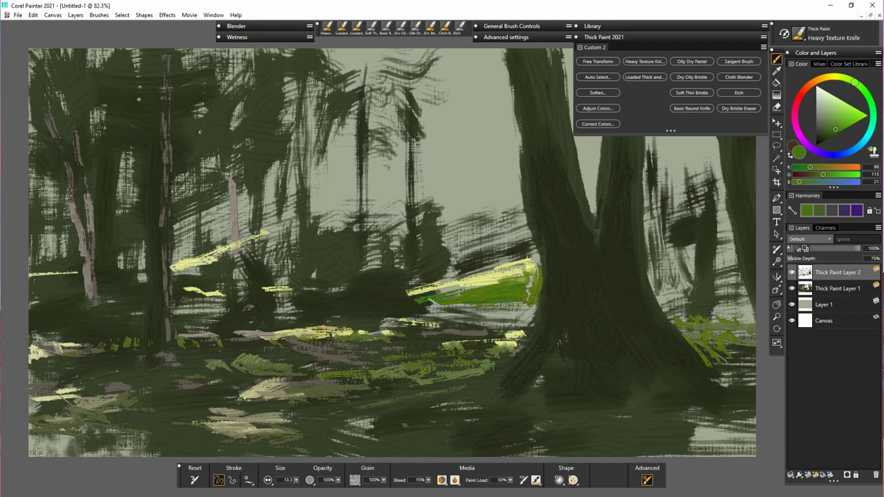
{"action": "mouse_move", "coordinate": [393, 297]}
{"action": "left_mouse_down"}
{"action": "mouse_move", "coordinate": [507, 284]}
{"action": "mouse_move", "coordinate": [538, 292]}
{"action": "mouse_move", "coordinate": [468, 303]}
{"action": "mouse_move", "coordinate": [509, 306]}
{"action": "left_mouse_up"}
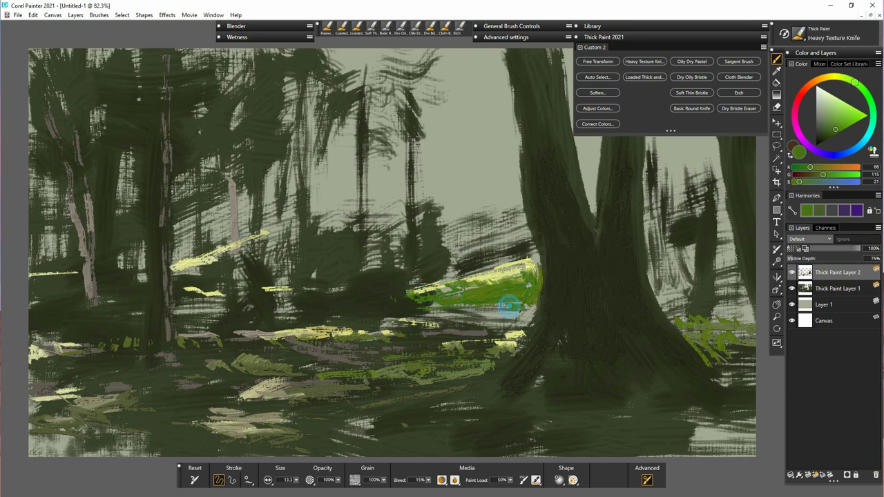
- Paint foliage to the right of the forked tree with vivid green, then add darker muted greens, including RGB 63, 79, 53
{"action": "mouse_move", "coordinate": [640, 287]}
{"action": "left_mouse_down"}
{"action": "mouse_move", "coordinate": [681, 292]}
{"action": "mouse_move", "coordinate": [827, 134]}
{"action": "mouse_move", "coordinate": [856, 83]}
{"action": "mouse_move", "coordinate": [656, 258]}
{"action": "mouse_move", "coordinate": [679, 263]}
{"action": "mouse_move", "coordinate": [680, 292]}
{"action": "mouse_move", "coordinate": [694, 271]}
{"action": "left_mouse_up"}
{"action": "left_click", "coordinate": [826, 127]}
{"action": "left_click", "coordinate": [826, 130]}
{"action": "left_click", "coordinate": [858, 85]}
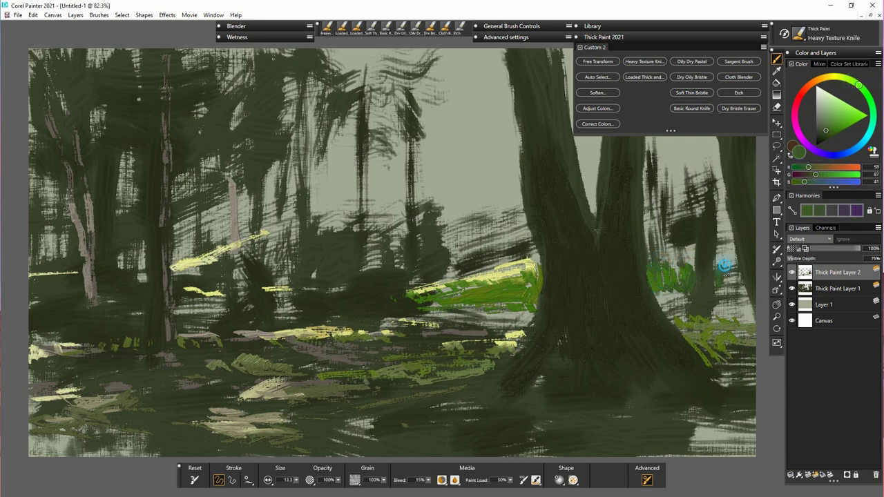
{"action": "left_click", "coordinate": [821, 130]}
{"action": "mouse_move", "coordinate": [662, 257]}
{"action": "left_mouse_down"}
{"action": "mouse_move", "coordinate": [689, 252]}
{"action": "mouse_move", "coordinate": [644, 260]}
{"action": "left_mouse_up"}
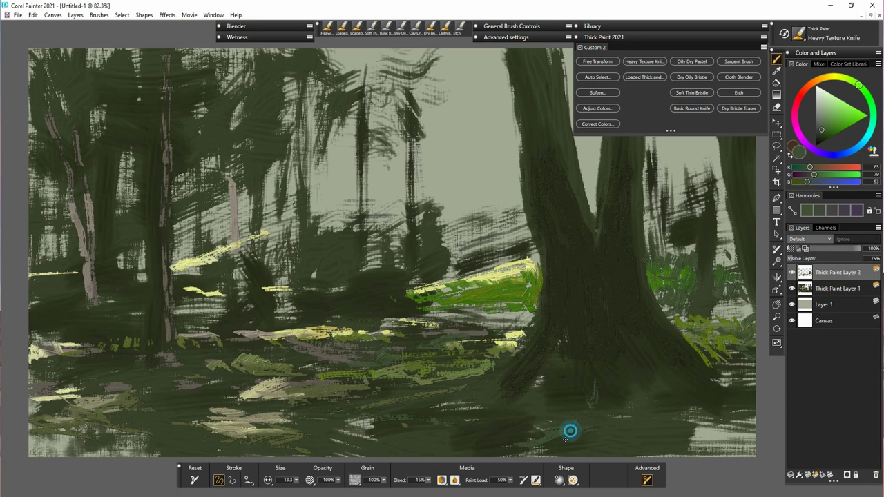
- Brush muted green strokes around the forked tree's roots and over the light patches on the left forest floor
{"action": "left_click_drag", "start_coordinate": [596, 407], "coordinate": [609, 415]}
{"action": "mouse_move", "coordinate": [532, 404]}
{"action": "left_mouse_down"}
{"action": "mouse_move", "coordinate": [556, 395]}
{"action": "mouse_move", "coordinate": [572, 373]}
{"action": "left_mouse_up"}
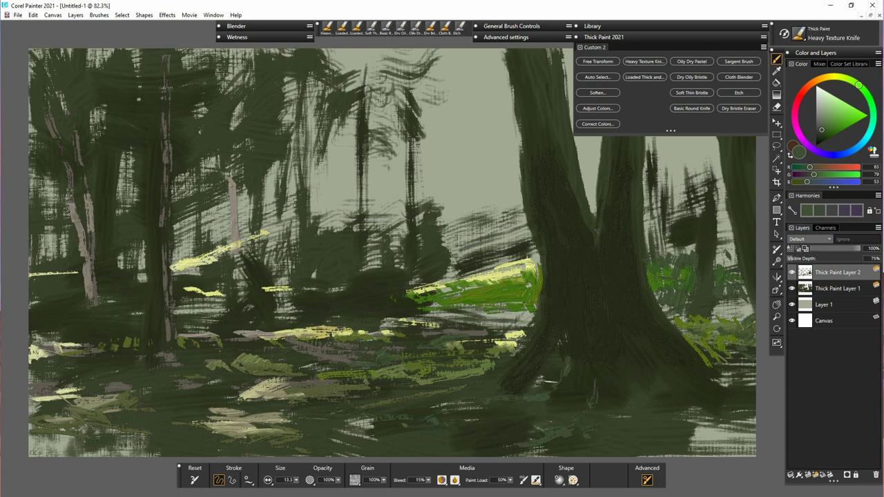
{"action": "mouse_move", "coordinate": [521, 346]}
{"action": "left_mouse_down"}
{"action": "mouse_move", "coordinate": [505, 375]}
{"action": "mouse_move", "coordinate": [500, 356]}
{"action": "left_mouse_up"}
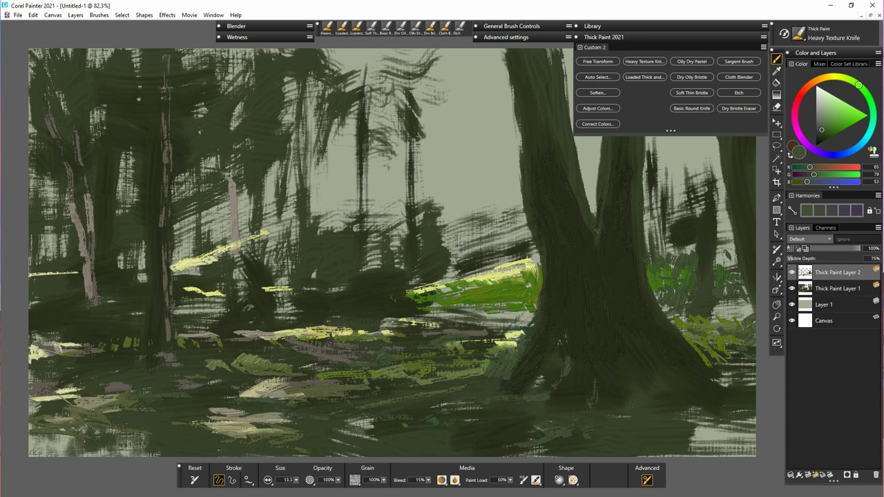
{"action": "left_click_drag", "start_coordinate": [179, 371], "coordinate": [260, 377]}
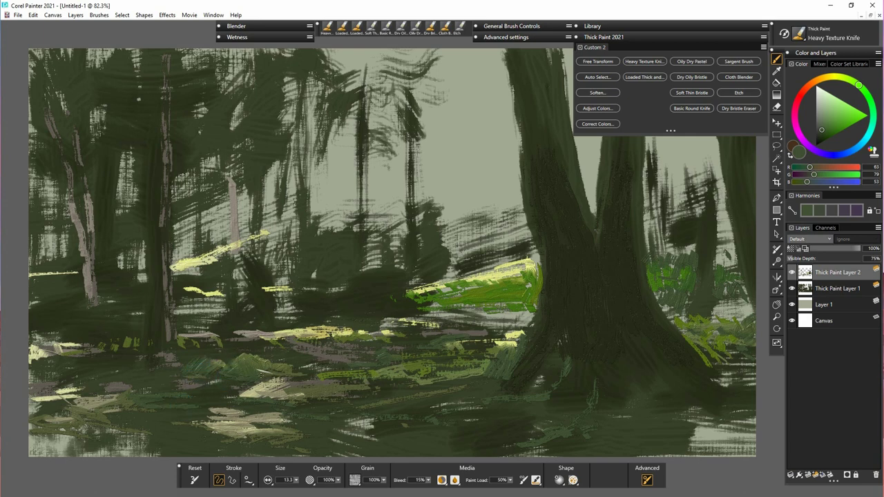
- Choose a pale teal green, RGB 121, 163, 140, and dab highlights across the left and central forest floor
{"action": "left_click", "coordinate": [823, 116]}
{"action": "left_click_drag", "start_coordinate": [871, 102], "coordinate": [872, 123]}
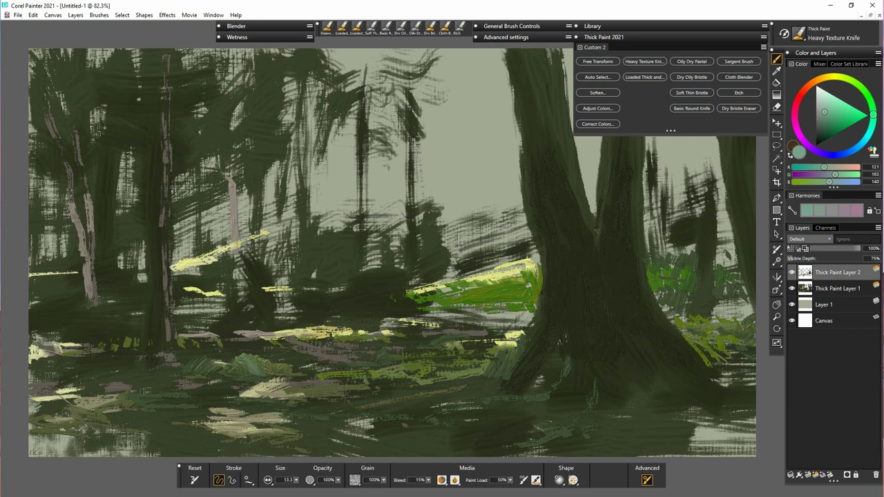
{"action": "mouse_move", "coordinate": [197, 361]}
{"action": "left_mouse_down"}
{"action": "mouse_move", "coordinate": [234, 370]}
{"action": "mouse_move", "coordinate": [192, 373]}
{"action": "left_mouse_up"}
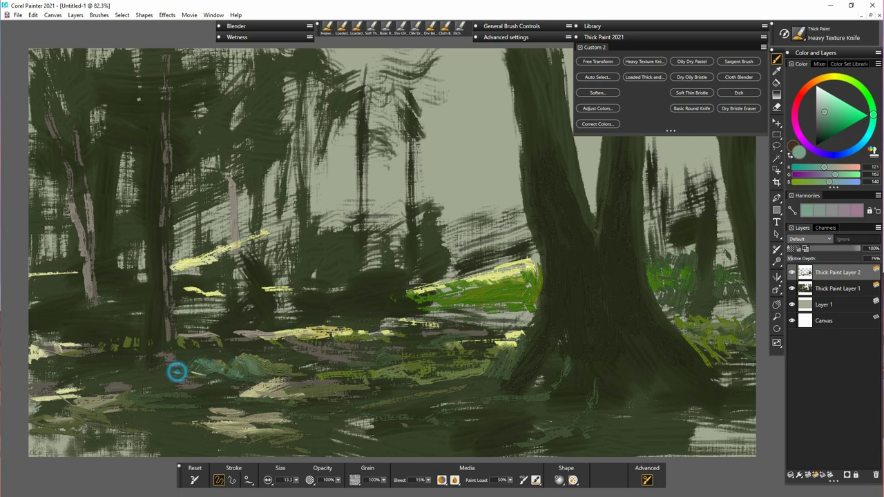
{"action": "left_click_drag", "start_coordinate": [81, 380], "coordinate": [136, 363]}
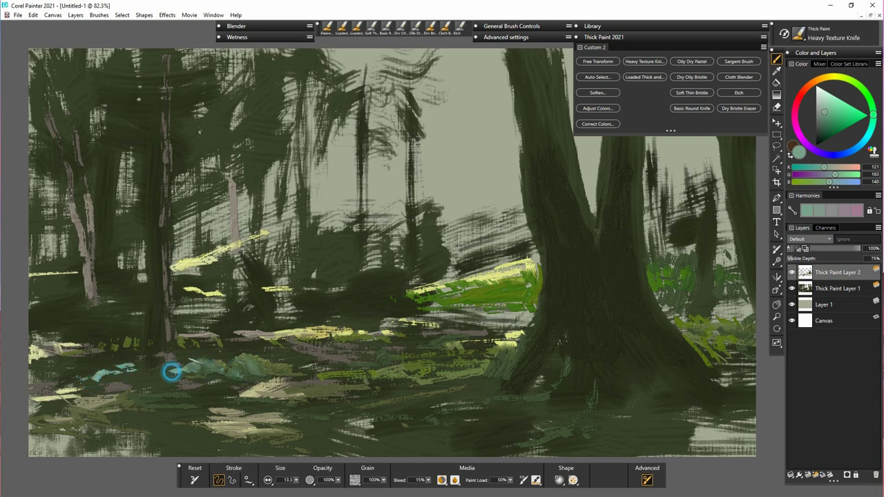
{"action": "left_click_drag", "start_coordinate": [293, 363], "coordinate": [343, 364]}
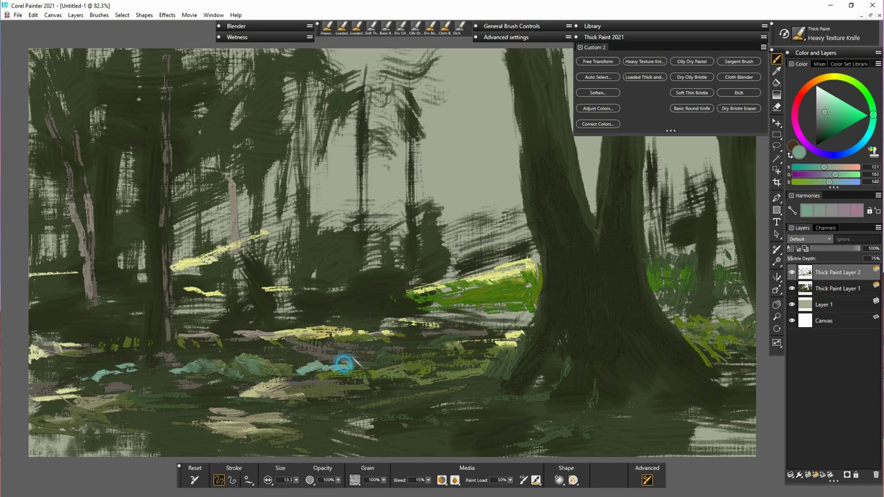
{"action": "left_click_drag", "start_coordinate": [435, 375], "coordinate": [483, 375]}
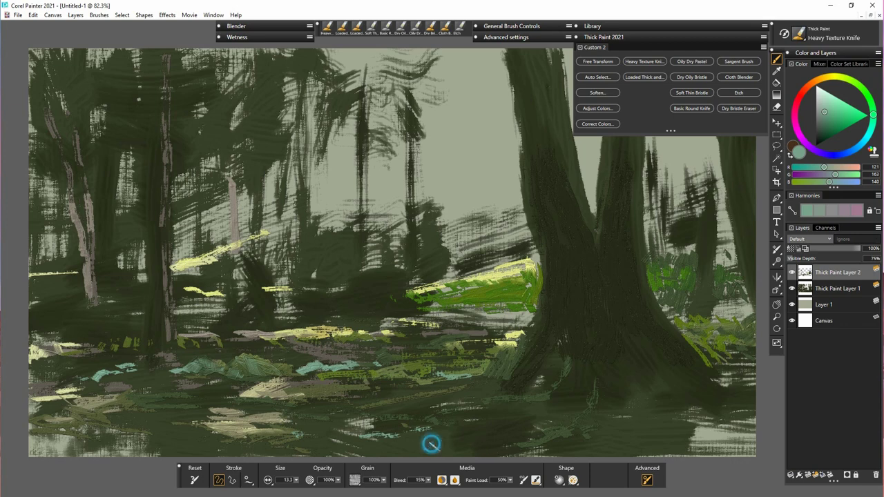
- Add teal strokes along the lower foreground, then sample a muted dark green and brush over the teal patches to subdue them
{"action": "left_click_drag", "start_coordinate": [430, 450], "coordinate": [505, 455]}
{"action": "left_click", "coordinate": [552, 443], "text": "alt"}
{"action": "left_click_drag", "start_coordinate": [426, 450], "coordinate": [514, 454]}
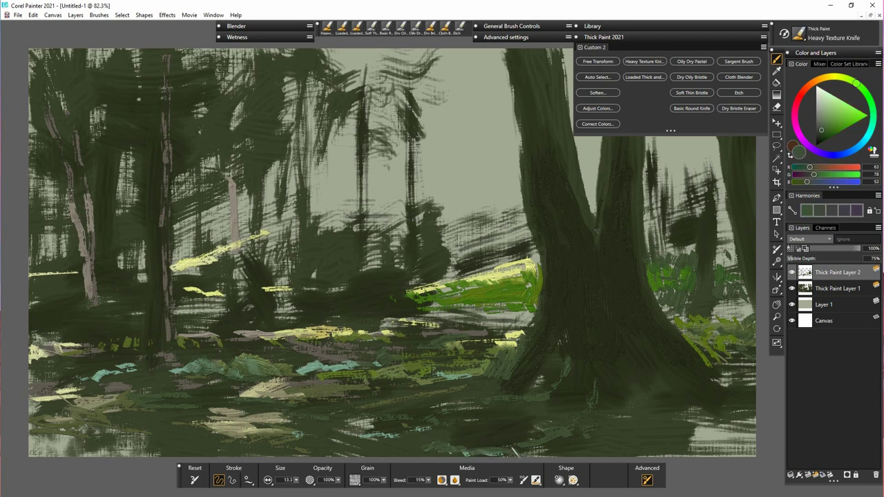
{"action": "left_click_drag", "start_coordinate": [394, 433], "coordinate": [381, 437]}
{"action": "left_click_drag", "start_coordinate": [298, 434], "coordinate": [363, 434]}
{"action": "left_click_drag", "start_coordinate": [294, 372], "coordinate": [360, 365]}
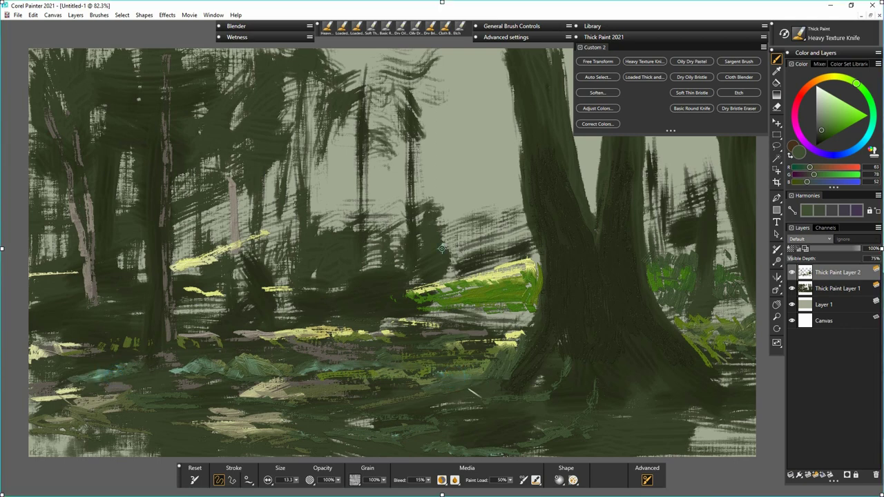
- Choose an olive green, RGB 95, 104, 68, enlarge the knife to 53.4, and cover the pale background left of the forked tree
{"action": "left_click", "coordinate": [479, 296], "text": "alt"}
{"action": "left_click", "coordinate": [824, 125]}
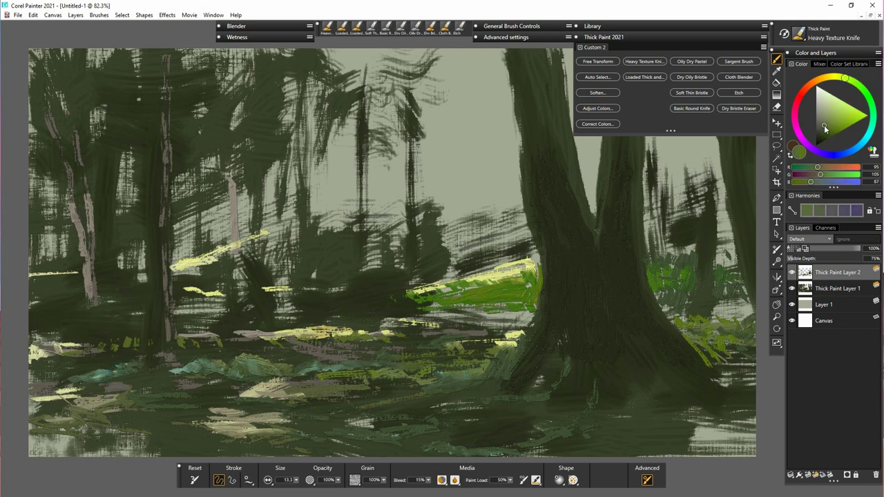
{"action": "mouse_move", "coordinate": [423, 138]}
{"action": "left_mouse_down"}
{"action": "mouse_move", "coordinate": [414, 197]}
{"action": "mouse_move", "coordinate": [425, 186]}
{"action": "left_mouse_up"}
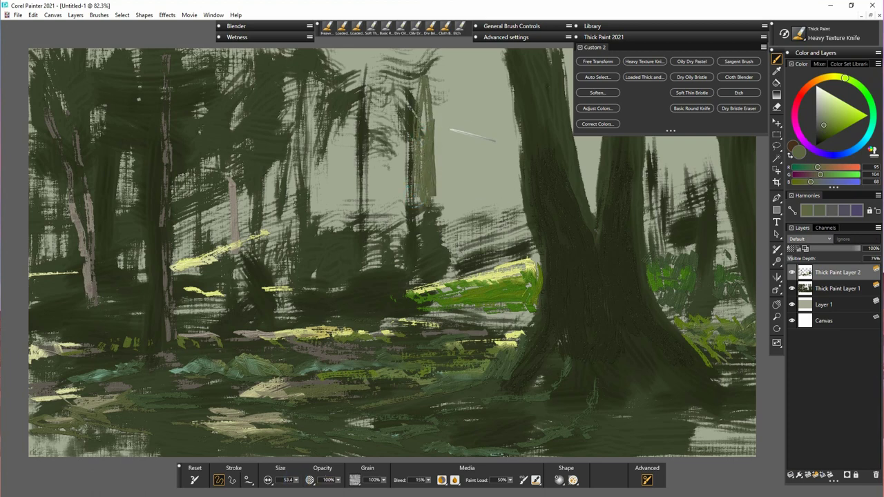
{"action": "mouse_move", "coordinate": [473, 135]}
{"action": "left_mouse_down"}
{"action": "mouse_move", "coordinate": [424, 198]}
{"action": "mouse_move", "coordinate": [511, 178]}
{"action": "left_mouse_up"}
{"action": "left_click_drag", "start_coordinate": [387, 207], "coordinate": [389, 134]}
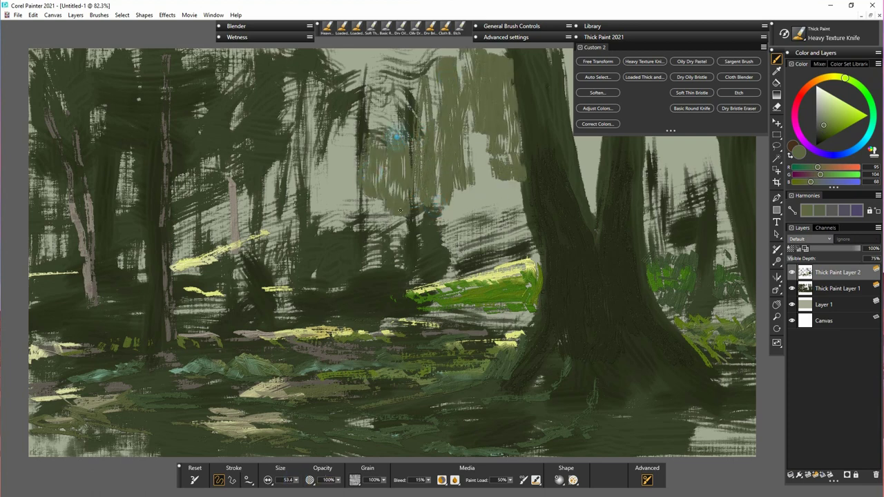
{"action": "mouse_move", "coordinate": [325, 118]}
{"action": "left_mouse_down"}
{"action": "mouse_move", "coordinate": [345, 216]}
{"action": "mouse_move", "coordinate": [379, 42]}
{"action": "mouse_move", "coordinate": [406, 47]}
{"action": "mouse_move", "coordinate": [460, 83]}
{"action": "mouse_move", "coordinate": [524, 226]}
{"action": "left_mouse_up"}
- Extend the olive background strokes into the gap between the forked trunks and the area up to the right-edge trunk
{"action": "left_click", "coordinate": [668, 36]}
{"action": "left_click_drag", "start_coordinate": [579, 49], "coordinate": [594, 190]}
{"action": "left_click_drag", "start_coordinate": [649, 56], "coordinate": [676, 146]}
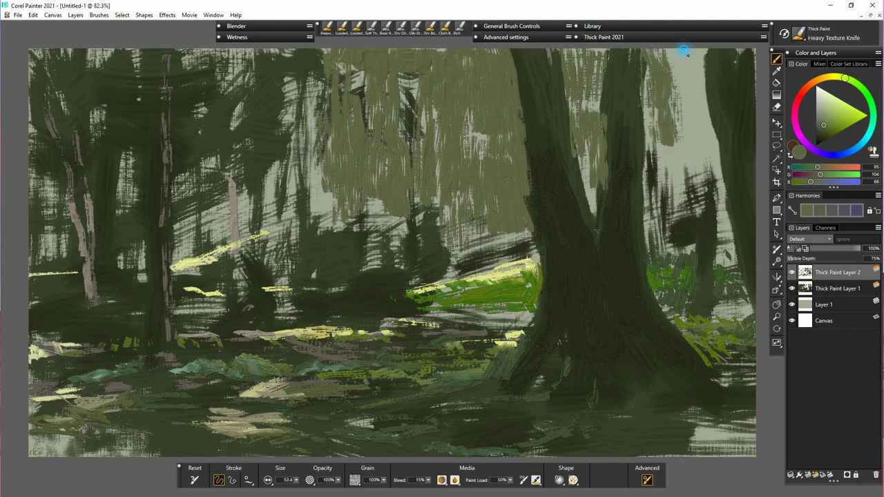
{"action": "mouse_move", "coordinate": [684, 52]}
{"action": "left_mouse_down"}
{"action": "mouse_move", "coordinate": [671, 188]}
{"action": "mouse_move", "coordinate": [691, 200]}
{"action": "mouse_move", "coordinate": [718, 276]}
{"action": "mouse_move", "coordinate": [653, 166]}
{"action": "left_mouse_up"}
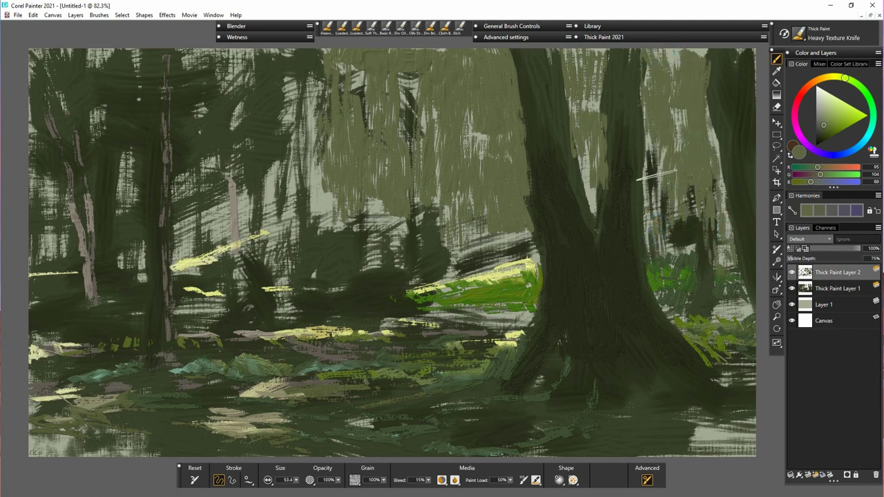
- Sample a green from the forest floor and paint leafy masses over the upper background and the left tree canopy
{"action": "left_click", "coordinate": [246, 373], "text": "alt"}
{"action": "mouse_move", "coordinate": [668, 69]}
{"action": "left_mouse_down"}
{"action": "mouse_move", "coordinate": [670, 111]}
{"action": "mouse_move", "coordinate": [673, 85]}
{"action": "left_mouse_up"}
{"action": "mouse_move", "coordinate": [428, 152]}
{"action": "left_mouse_down"}
{"action": "mouse_move", "coordinate": [494, 94]}
{"action": "mouse_move", "coordinate": [435, 181]}
{"action": "mouse_move", "coordinate": [404, 89]}
{"action": "mouse_move", "coordinate": [397, 121]}
{"action": "left_mouse_up"}
{"action": "mouse_move", "coordinate": [252, 128]}
{"action": "left_mouse_down"}
{"action": "mouse_move", "coordinate": [298, 128]}
{"action": "mouse_move", "coordinate": [276, 143]}
{"action": "mouse_move", "coordinate": [195, 108]}
{"action": "mouse_move", "coordinate": [219, 117]}
{"action": "mouse_move", "coordinate": [229, 85]}
{"action": "mouse_move", "coordinate": [177, 152]}
{"action": "mouse_move", "coordinate": [202, 159]}
{"action": "mouse_move", "coordinate": [118, 140]}
{"action": "mouse_move", "coordinate": [150, 153]}
{"action": "mouse_move", "coordinate": [112, 56]}
{"action": "mouse_move", "coordinate": [77, 82]}
{"action": "mouse_move", "coordinate": [111, 75]}
{"action": "left_mouse_up"}
{"action": "mouse_move", "coordinate": [124, 142]}
{"action": "left_mouse_down"}
{"action": "mouse_move", "coordinate": [124, 214]}
{"action": "mouse_move", "coordinate": [71, 56]}
{"action": "mouse_move", "coordinate": [104, 69]}
{"action": "mouse_move", "coordinate": [136, 110]}
{"action": "mouse_move", "coordinate": [65, 90]}
{"action": "mouse_move", "coordinate": [141, 130]}
{"action": "mouse_move", "coordinate": [76, 113]}
{"action": "mouse_move", "coordinate": [131, 115]}
{"action": "mouse_move", "coordinate": [228, 97]}
{"action": "mouse_move", "coordinate": [184, 114]}
{"action": "mouse_move", "coordinate": [223, 131]}
{"action": "mouse_move", "coordinate": [184, 69]}
{"action": "mouse_move", "coordinate": [209, 63]}
{"action": "mouse_move", "coordinate": [346, 99]}
{"action": "mouse_move", "coordinate": [326, 79]}
{"action": "left_mouse_up"}
- Choose lighter yellow-greens, up to RGB 184, 200, 138, and paint sunlit foliage across the upper central canopy
{"action": "left_click", "coordinate": [182, 341], "text": "alt"}
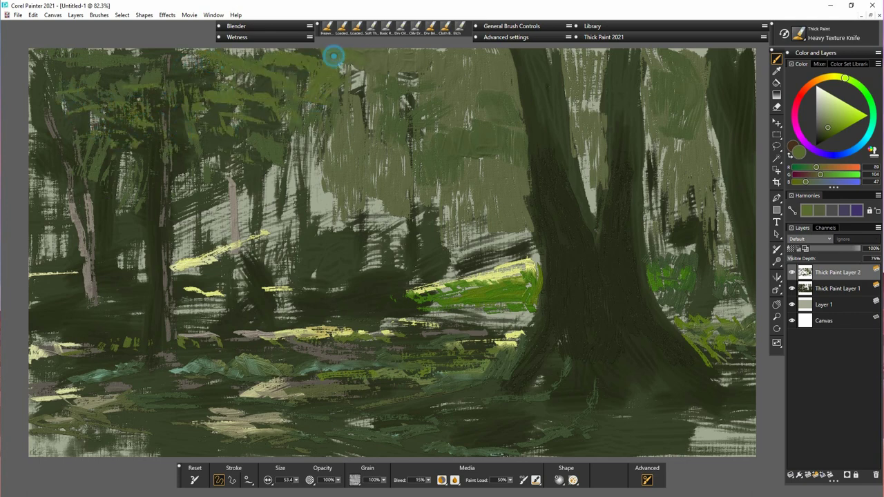
{"action": "left_click", "coordinate": [835, 119]}
{"action": "mouse_move", "coordinate": [263, 49]}
{"action": "left_mouse_down"}
{"action": "mouse_move", "coordinate": [290, 124]}
{"action": "mouse_move", "coordinate": [341, 56]}
{"action": "mouse_move", "coordinate": [335, 180]}
{"action": "left_mouse_up"}
{"action": "mouse_move", "coordinate": [366, 54]}
{"action": "left_mouse_down"}
{"action": "mouse_move", "coordinate": [361, 118]}
{"action": "mouse_move", "coordinate": [384, 147]}
{"action": "left_mouse_up"}
{"action": "left_click", "coordinate": [829, 105]}
{"action": "mouse_move", "coordinate": [342, 128]}
{"action": "left_mouse_down"}
{"action": "mouse_move", "coordinate": [364, 142]}
{"action": "mouse_move", "coordinate": [376, 97]}
{"action": "mouse_move", "coordinate": [407, 90]}
{"action": "mouse_move", "coordinate": [418, 55]}
{"action": "mouse_move", "coordinate": [470, 100]}
{"action": "mouse_move", "coordinate": [476, 50]}
{"action": "mouse_move", "coordinate": [452, 88]}
{"action": "mouse_move", "coordinate": [397, 131]}
{"action": "mouse_move", "coordinate": [407, 200]}
{"action": "mouse_move", "coordinate": [414, 93]}
{"action": "mouse_move", "coordinate": [359, 188]}
{"action": "left_mouse_up"}
- Reduce the knife size to 10.2 and stretch pale green light strokes along the hillside left of the forked tree
{"action": "left_click_drag", "start_coordinate": [296, 480], "coordinate": [284, 491]}
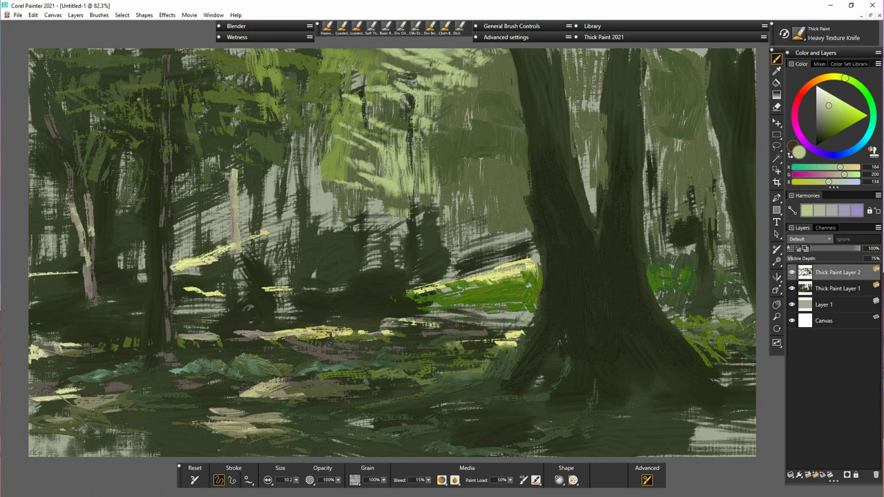
{"action": "left_click_drag", "start_coordinate": [484, 281], "coordinate": [375, 301]}
{"action": "left_click_drag", "start_coordinate": [522, 275], "coordinate": [366, 304]}
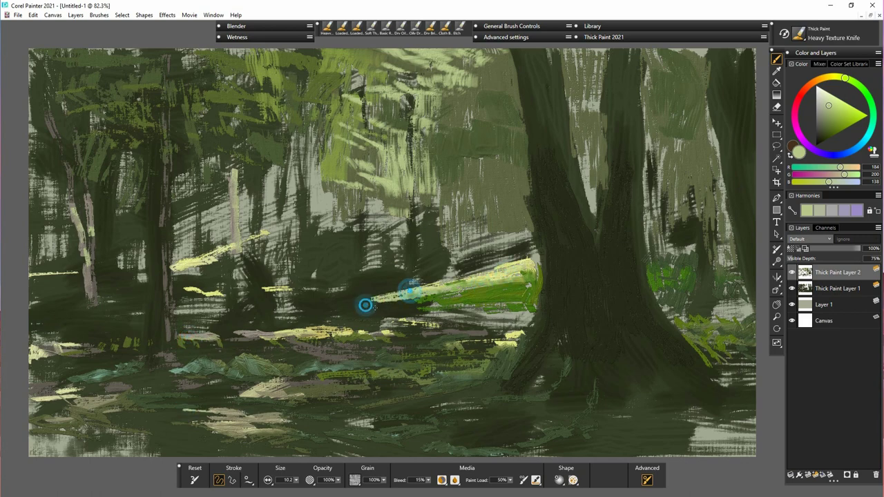
{"action": "left_click_drag", "start_coordinate": [476, 292], "coordinate": [413, 297]}
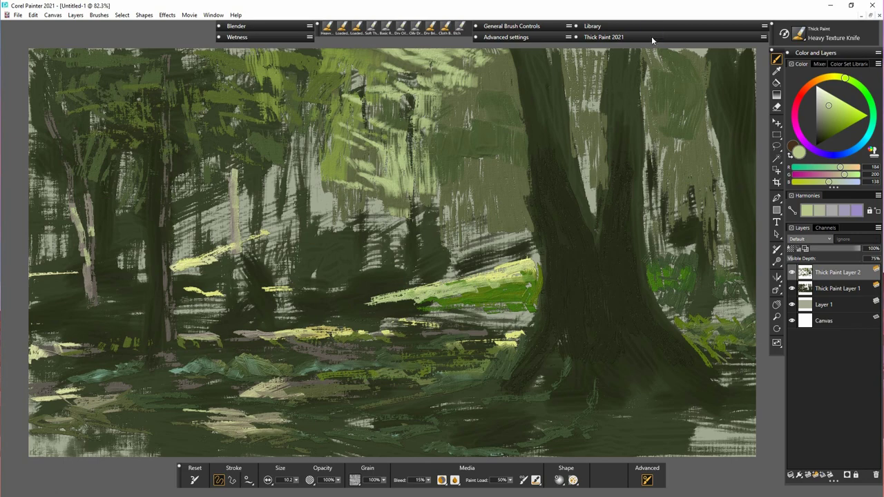
- Switch to the Etch brush, continue painting on the Thick Paint layer, and soften the hillside and its yellow streak
{"action": "left_click", "coordinate": [681, 37]}
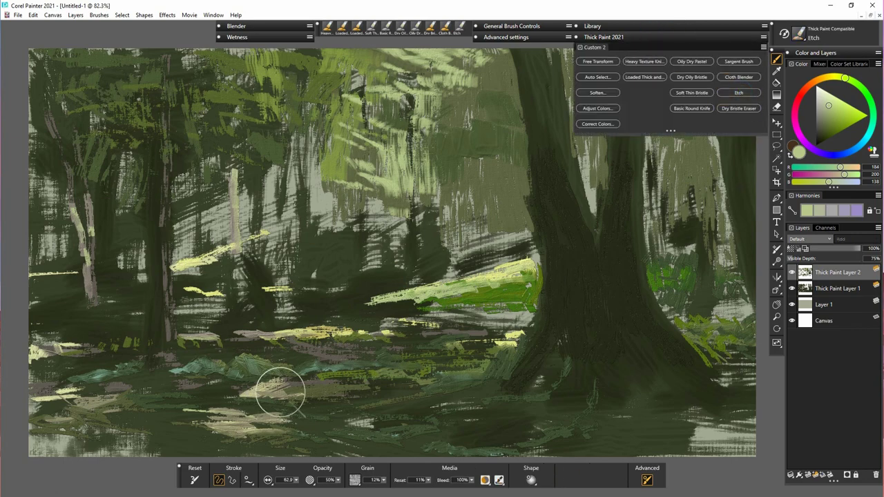
{"action": "left_click", "coordinate": [173, 377]}
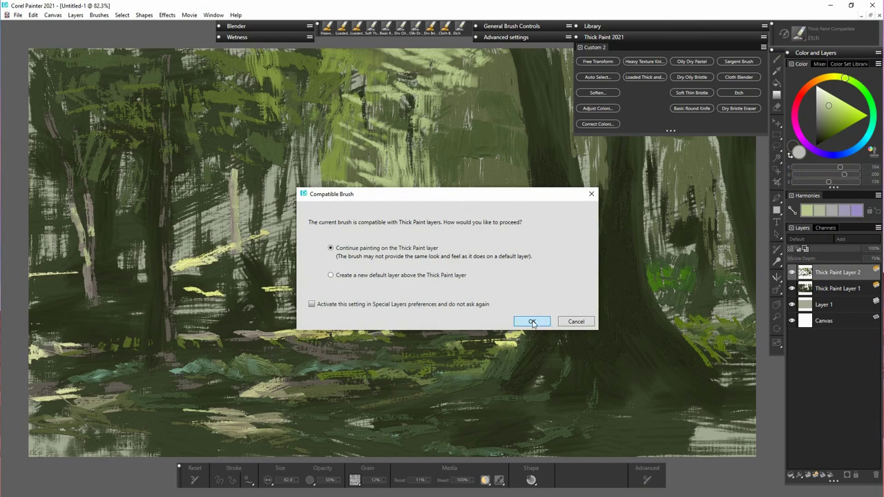
{"action": "left_click", "coordinate": [532, 322]}
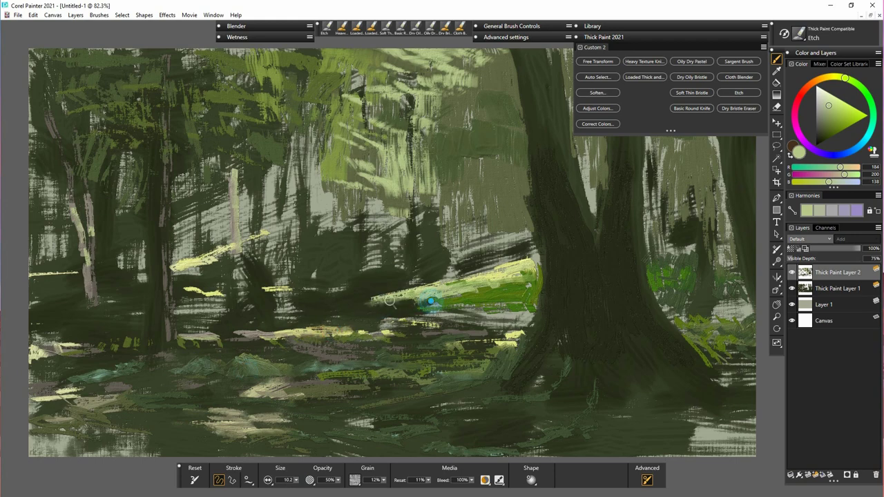
{"action": "left_click", "coordinate": [453, 279], "text": "alt"}
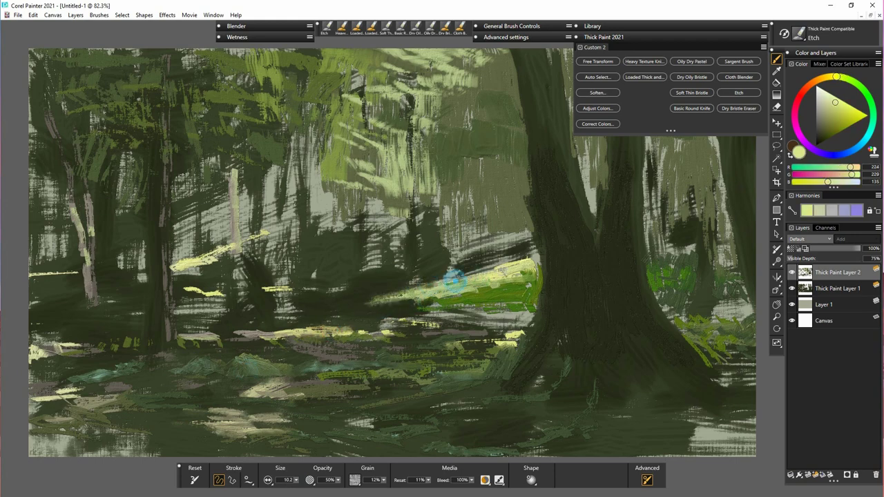
{"action": "mouse_move", "coordinate": [489, 284]}
{"action": "left_mouse_down"}
{"action": "mouse_move", "coordinate": [450, 302]}
{"action": "mouse_move", "coordinate": [504, 300]}
{"action": "mouse_move", "coordinate": [539, 260]}
{"action": "left_mouse_up"}
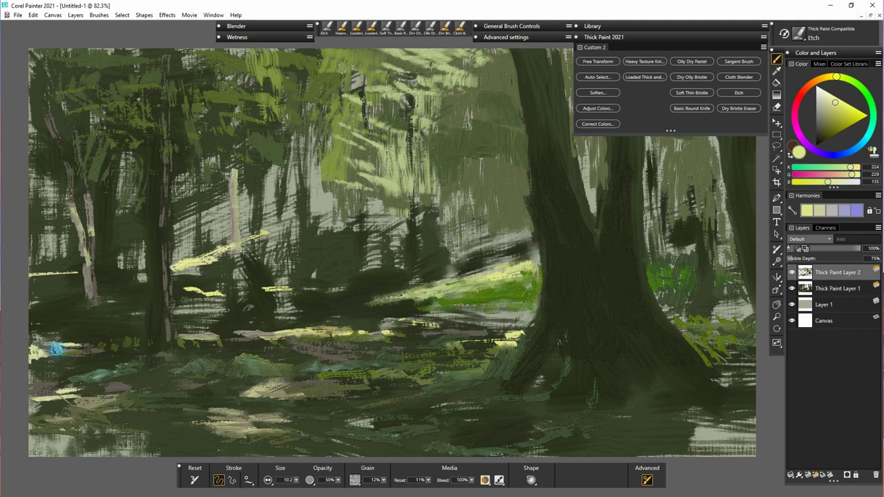
- Enlarge the Etch brush to 122 and blend the left trees, central canopy and forest floor into a soft haze
{"action": "mouse_move", "coordinate": [223, 166]}
{"action": "left_mouse_down"}
{"action": "mouse_move", "coordinate": [247, 192]}
{"action": "mouse_move", "coordinate": [298, 197]}
{"action": "mouse_move", "coordinate": [315, 219]}
{"action": "left_mouse_up"}
{"action": "left_click_drag", "start_coordinate": [116, 168], "coordinate": [132, 238]}
{"action": "left_click_drag", "start_coordinate": [41, 200], "coordinate": [24, 51]}
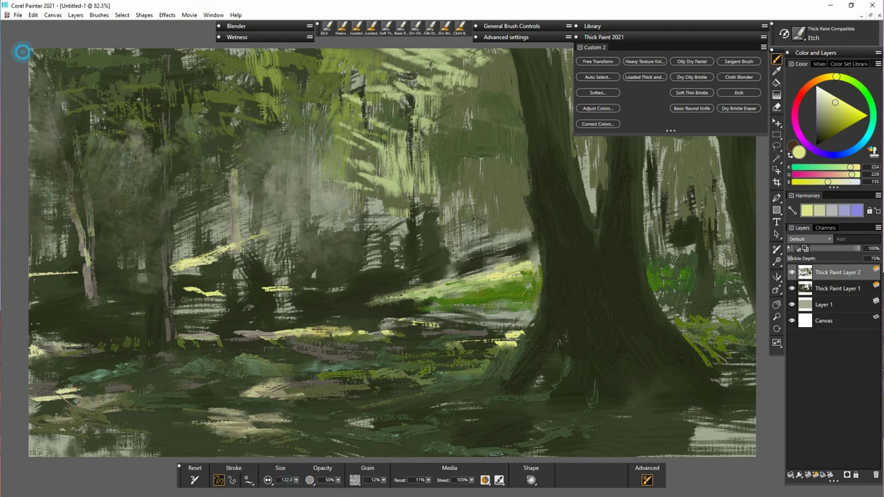
{"action": "left_click_drag", "start_coordinate": [384, 170], "coordinate": [362, 89]}
{"action": "left_click_drag", "start_coordinate": [425, 173], "coordinate": [470, 62]}
{"action": "mouse_move", "coordinate": [501, 327]}
{"action": "left_mouse_down"}
{"action": "mouse_move", "coordinate": [385, 306]}
{"action": "mouse_move", "coordinate": [454, 369]}
{"action": "left_mouse_up"}
{"action": "left_click_drag", "start_coordinate": [626, 418], "coordinate": [639, 401]}
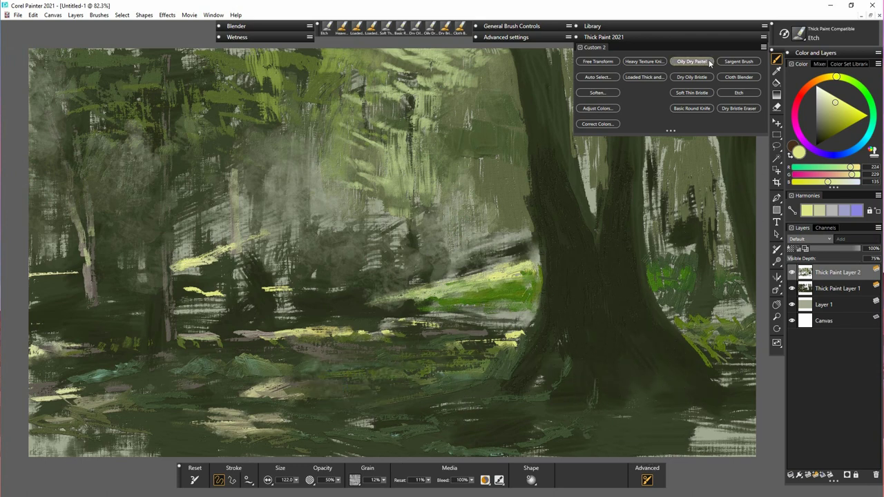
- Reduce the Etch brush to 32.5 and soften the background between and right of the forked trunks and the right foreground
{"action": "double_click", "coordinate": [676, 37]}
{"action": "left_click_drag", "start_coordinate": [296, 480], "coordinate": [283, 484]}
{"action": "mouse_move", "coordinate": [584, 100]}
{"action": "left_mouse_down"}
{"action": "mouse_move", "coordinate": [601, 97]}
{"action": "mouse_move", "coordinate": [578, 166]}
{"action": "left_mouse_up"}
{"action": "left_click_drag", "start_coordinate": [654, 250], "coordinate": [651, 175]}
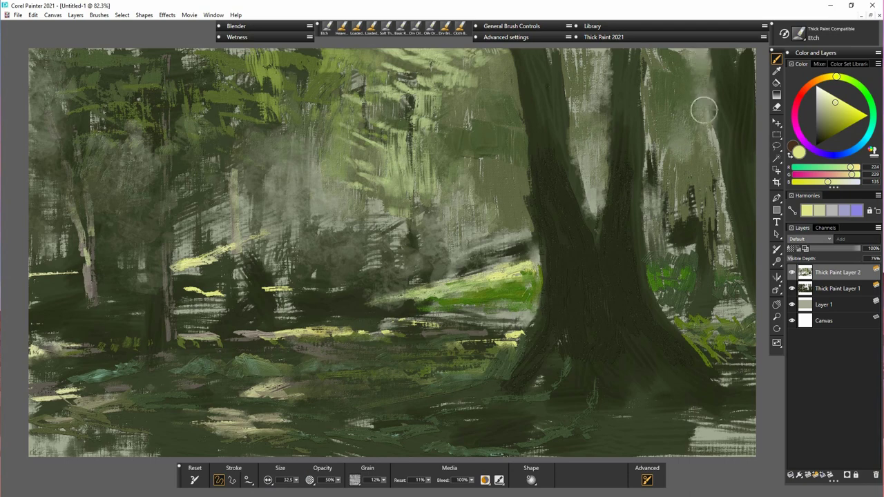
{"action": "left_click_drag", "start_coordinate": [730, 411], "coordinate": [670, 422]}
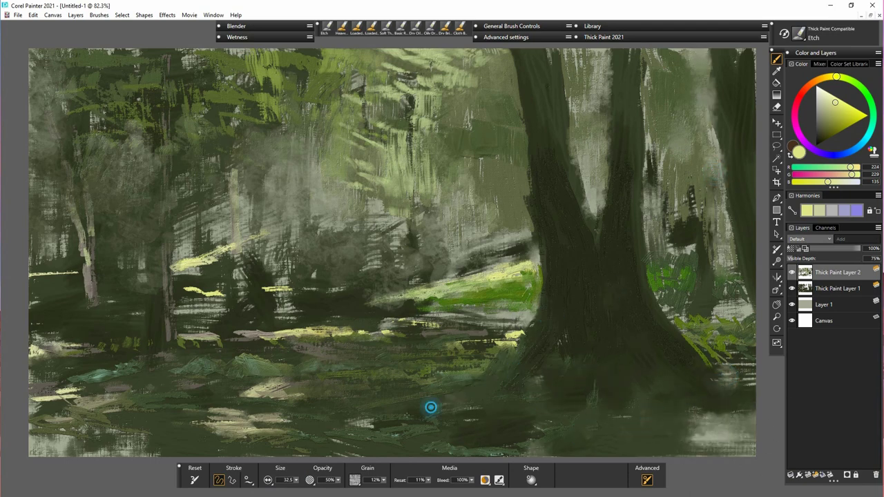
- Blend the left foreground, the yellow streaks behind the left trees and the bases of the left trunks
{"action": "mouse_move", "coordinate": [135, 443]}
{"action": "left_mouse_down"}
{"action": "mouse_move", "coordinate": [118, 399]}
{"action": "mouse_move", "coordinate": [228, 411]}
{"action": "left_mouse_up"}
{"action": "left_click_drag", "start_coordinate": [177, 345], "coordinate": [329, 346]}
{"action": "mouse_move", "coordinate": [197, 296]}
{"action": "left_mouse_down"}
{"action": "mouse_move", "coordinate": [177, 251]}
{"action": "mouse_move", "coordinate": [233, 253]}
{"action": "mouse_move", "coordinate": [287, 294]}
{"action": "mouse_move", "coordinate": [281, 279]}
{"action": "mouse_move", "coordinate": [297, 314]}
{"action": "left_mouse_up"}
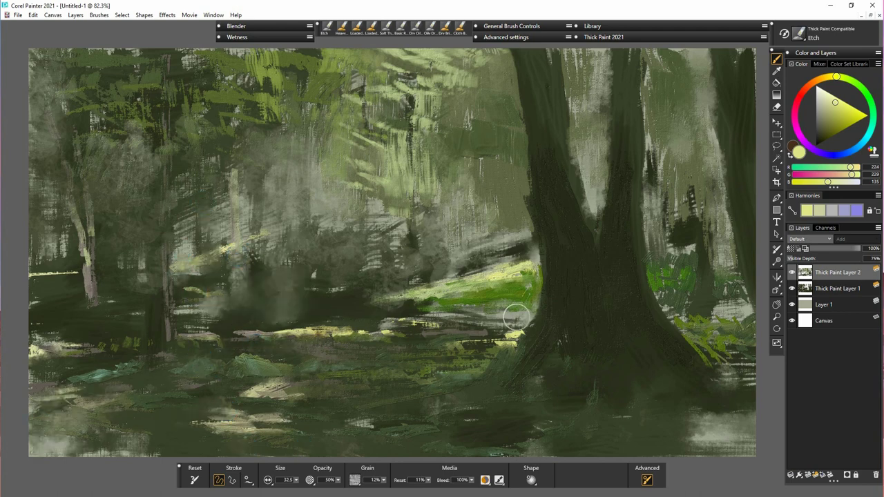
{"action": "mouse_move", "coordinate": [94, 303]}
{"action": "left_mouse_down"}
{"action": "mouse_move", "coordinate": [69, 307]}
{"action": "mouse_move", "coordinate": [113, 295]}
{"action": "left_mouse_up"}
{"action": "mouse_move", "coordinate": [54, 270]}
{"action": "left_mouse_down"}
{"action": "mouse_move", "coordinate": [66, 244]}
{"action": "mouse_move", "coordinate": [56, 278]}
{"action": "mouse_move", "coordinate": [33, 280]}
{"action": "left_mouse_up"}
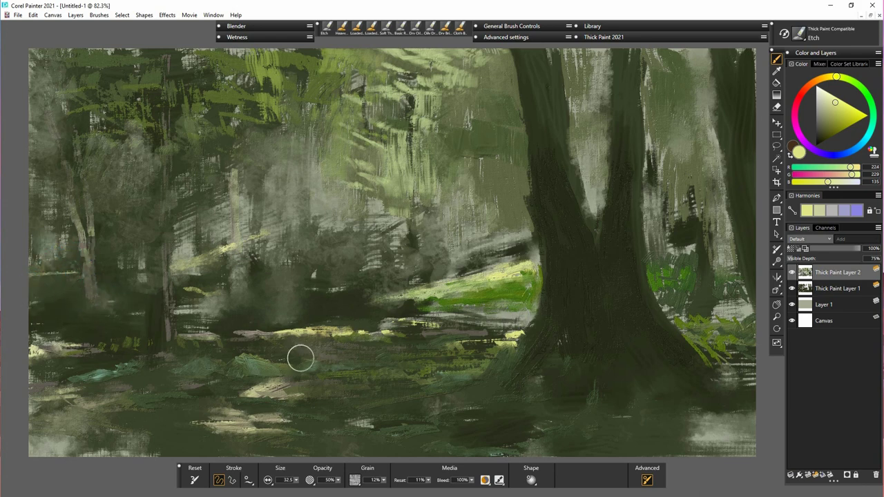
{"action": "left_click_drag", "start_coordinate": [172, 316], "coordinate": [208, 336]}
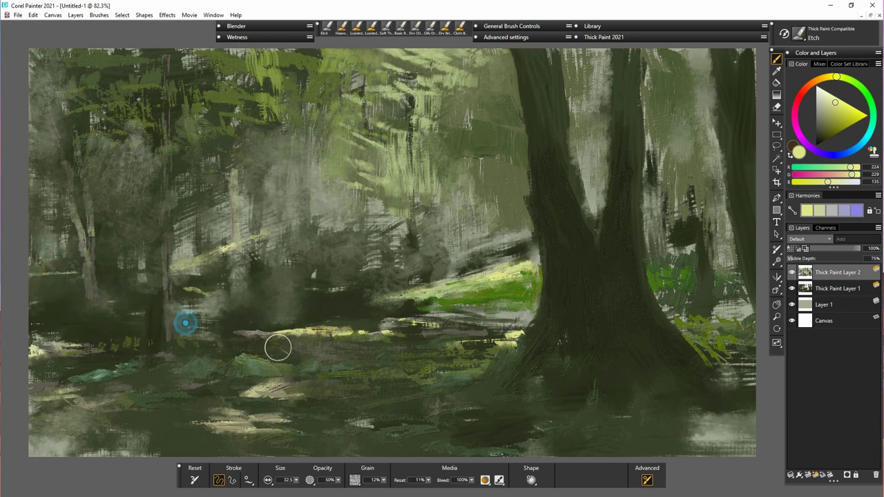
- Switch to the Heavy Texture Knife, sample the dark green, and paint a dark thin trunk in the background right of the forked tree
{"action": "left_click", "coordinate": [653, 37]}
{"action": "left_click", "coordinate": [644, 62]}
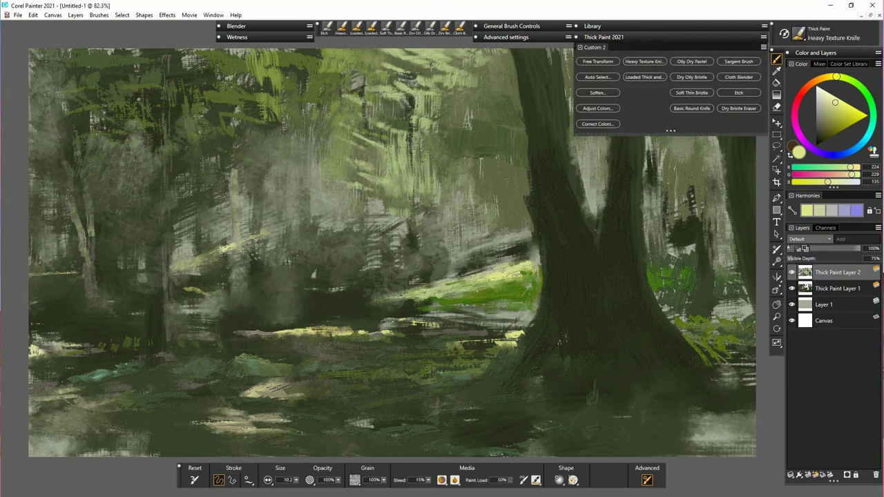
{"action": "left_click", "coordinate": [676, 39]}
{"action": "left_click", "coordinate": [685, 231], "text": "alt"}
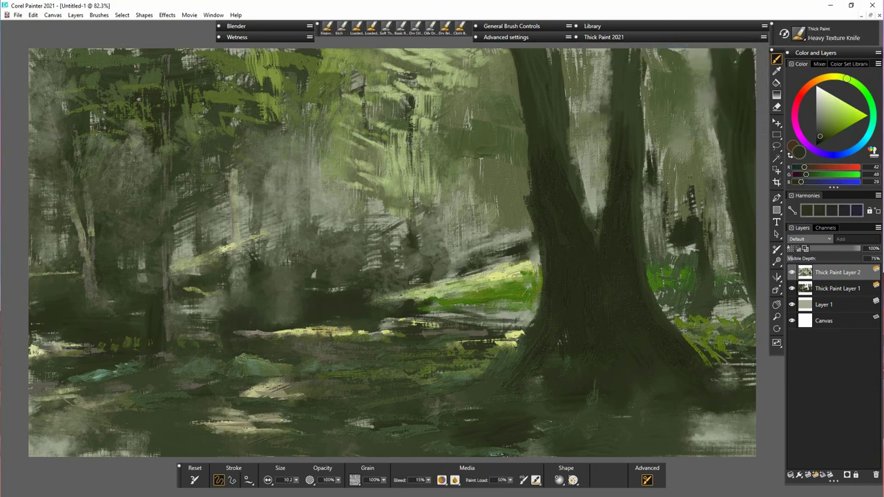
{"action": "left_click_drag", "start_coordinate": [676, 243], "coordinate": [682, 316]}
{"action": "left_click_drag", "start_coordinate": [680, 178], "coordinate": [676, 236]}
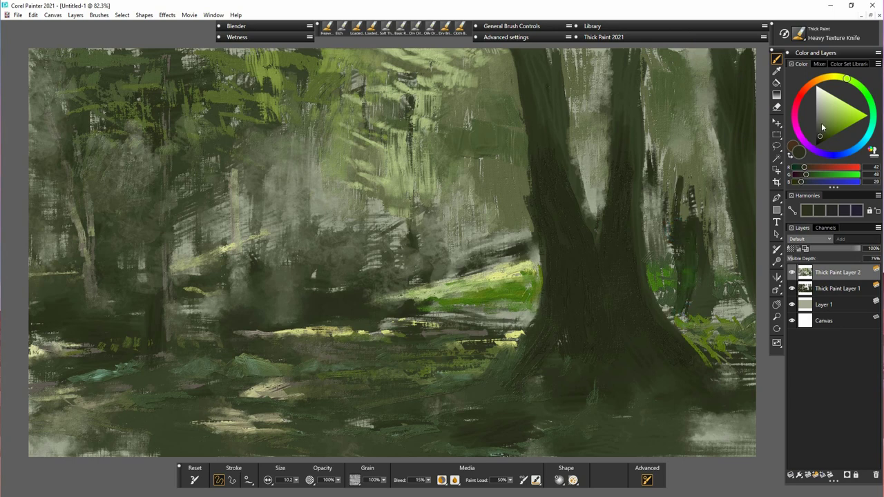
- Paint the thin background tree's upper trunk and branches in olive, layering lighter yellow-green strokes up and down them
{"action": "left_click", "coordinate": [827, 129]}
{"action": "left_click", "coordinate": [838, 83]}
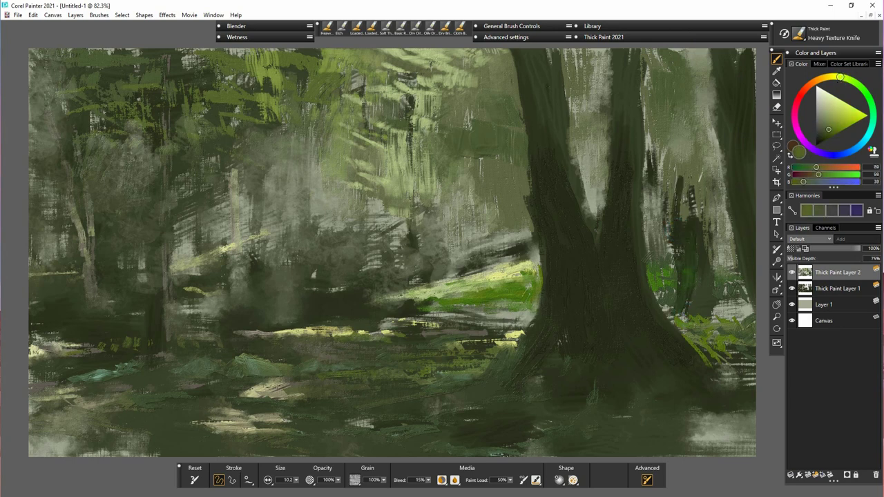
{"action": "mouse_move", "coordinate": [698, 152]}
{"action": "left_mouse_down"}
{"action": "mouse_move", "coordinate": [702, 187]}
{"action": "mouse_move", "coordinate": [688, 120]}
{"action": "left_mouse_up"}
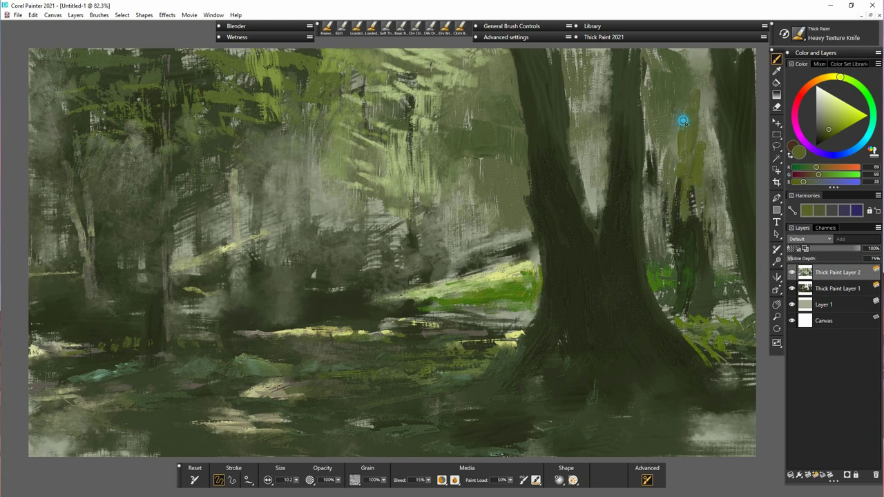
{"action": "left_click", "coordinate": [828, 117]}
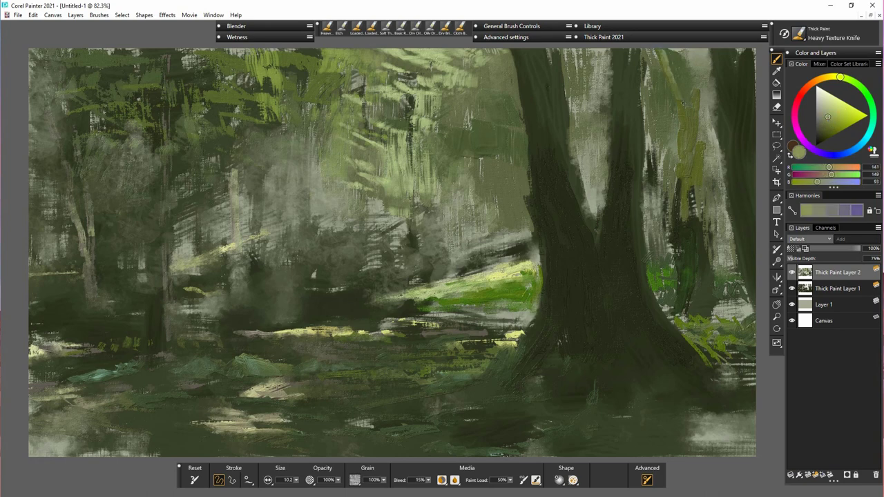
{"action": "mouse_move", "coordinate": [684, 103]}
{"action": "left_mouse_down"}
{"action": "mouse_move", "coordinate": [686, 124]}
{"action": "mouse_move", "coordinate": [689, 112]}
{"action": "left_mouse_up"}
{"action": "left_click_drag", "start_coordinate": [703, 54], "coordinate": [704, 173]}
{"action": "left_click_drag", "start_coordinate": [707, 209], "coordinate": [722, 154]}
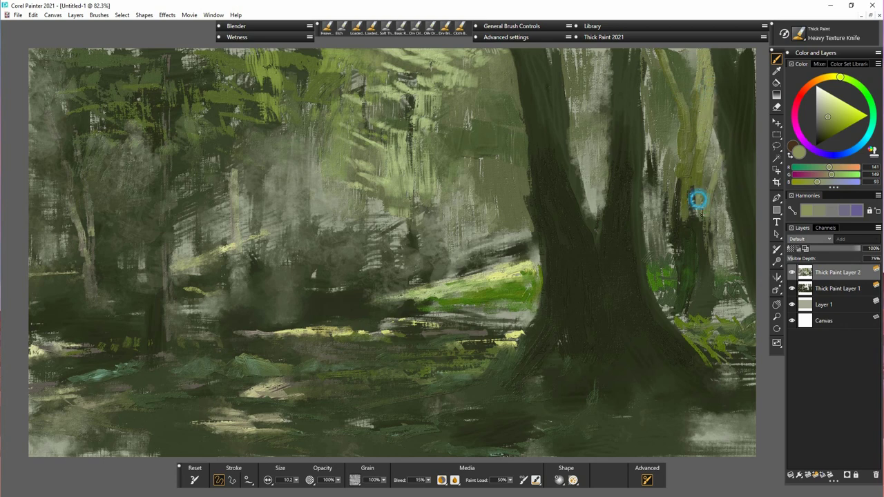
{"action": "mouse_move", "coordinate": [695, 206]}
{"action": "left_mouse_down"}
{"action": "mouse_move", "coordinate": [705, 254]}
{"action": "mouse_move", "coordinate": [708, 248]}
{"action": "left_mouse_up"}
- Reduce the knife to 5.3 and add pale cream-green highlights along the thin background tree's trunk and branches
{"action": "left_click", "coordinate": [824, 105]}
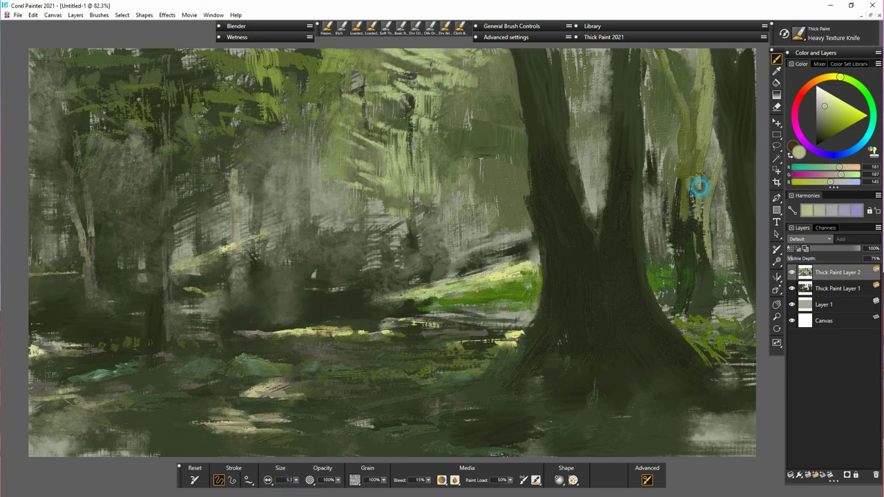
{"action": "left_click", "coordinate": [823, 101]}
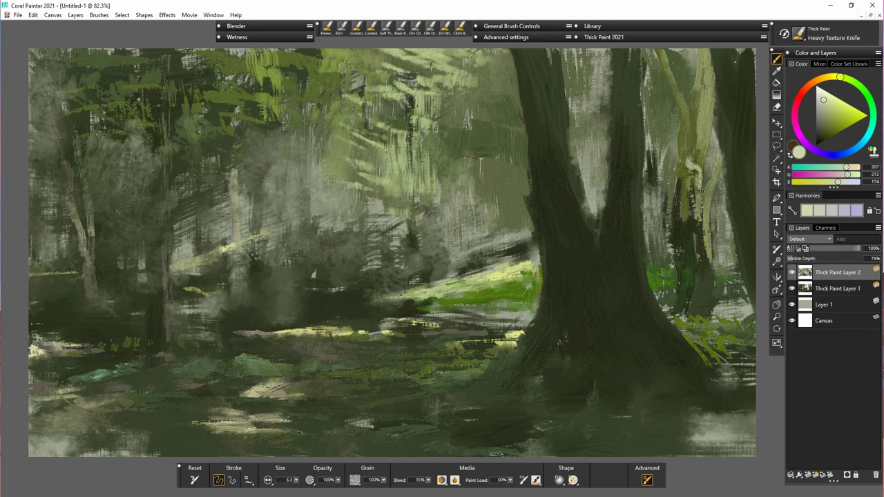
{"action": "mouse_move", "coordinate": [696, 142]}
{"action": "left_mouse_down"}
{"action": "mouse_move", "coordinate": [705, 110]}
{"action": "mouse_move", "coordinate": [705, 142]}
{"action": "left_mouse_up"}
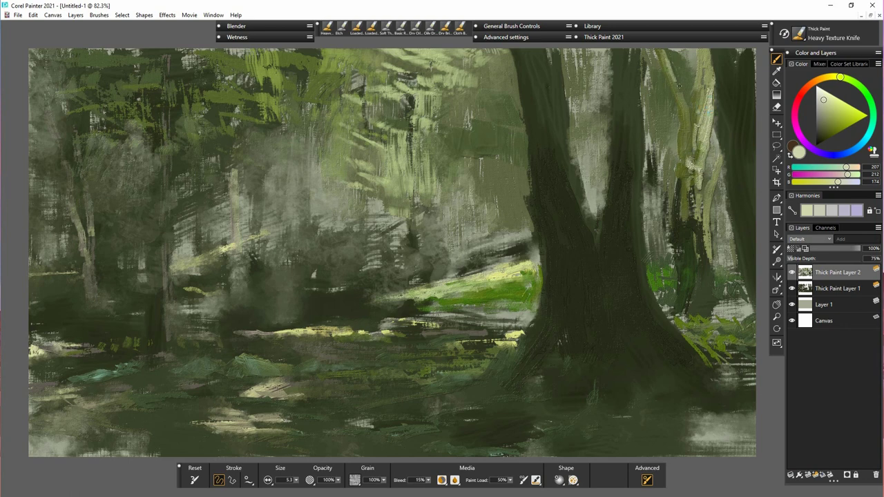
{"action": "left_click_drag", "start_coordinate": [721, 172], "coordinate": [710, 219]}
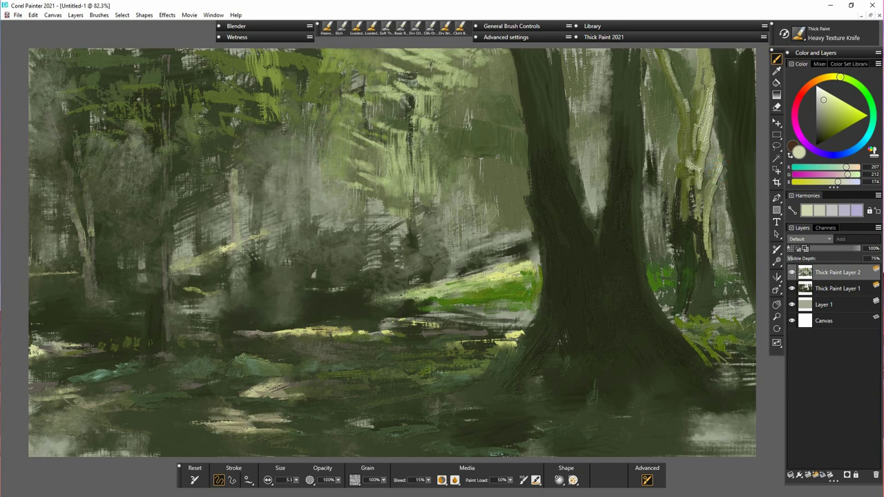
- Paint sampled grey-green and bright green on the ground beside the thin tree, and recut the forked trunk's edge in dark green
{"action": "left_click", "coordinate": [753, 305], "text": "alt"}
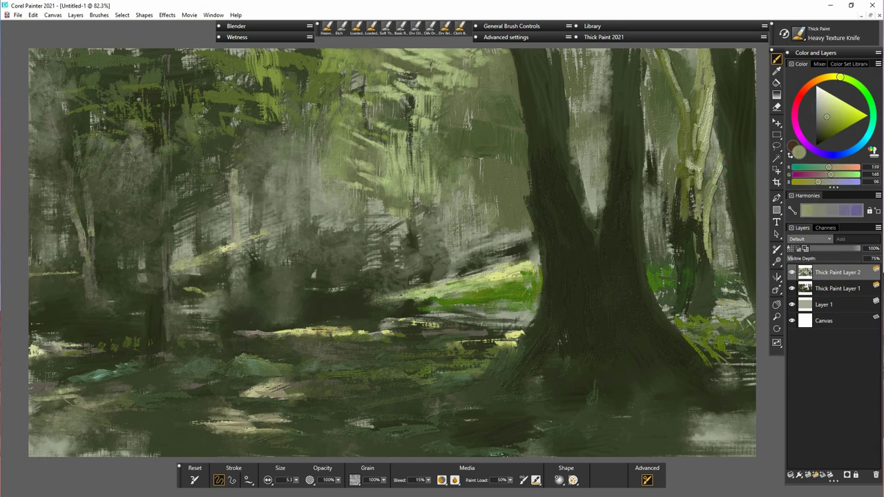
{"action": "left_click", "coordinate": [666, 289], "text": "alt"}
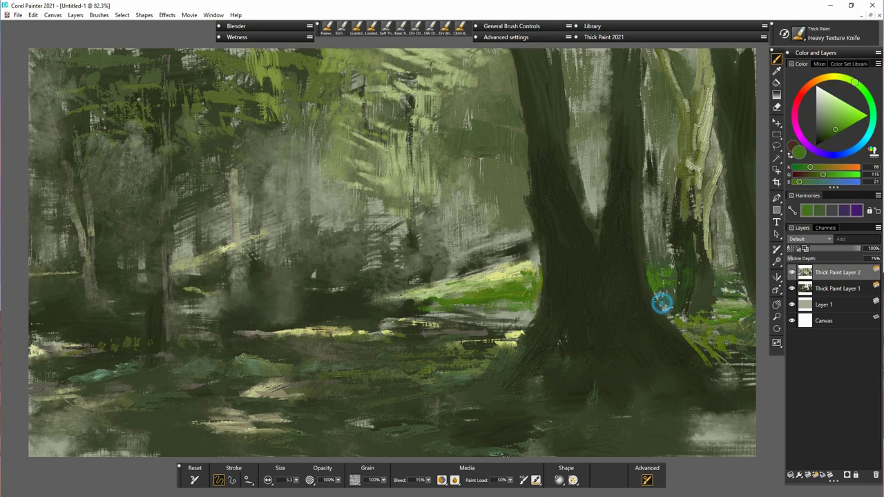
{"action": "left_click", "coordinate": [641, 288], "text": "alt"}
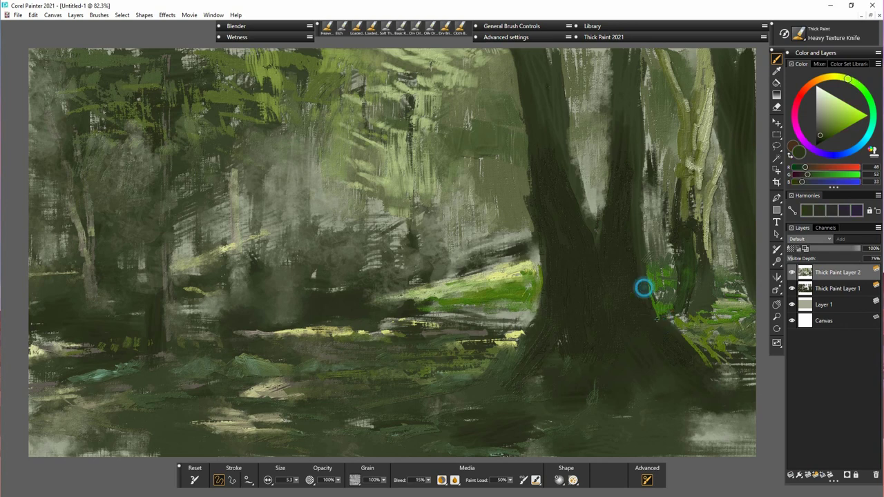
- Mix an olive green and paint mossy highlights down the outer edge of the forked tree's right trunk to its base
{"action": "left_click", "coordinate": [830, 124]}
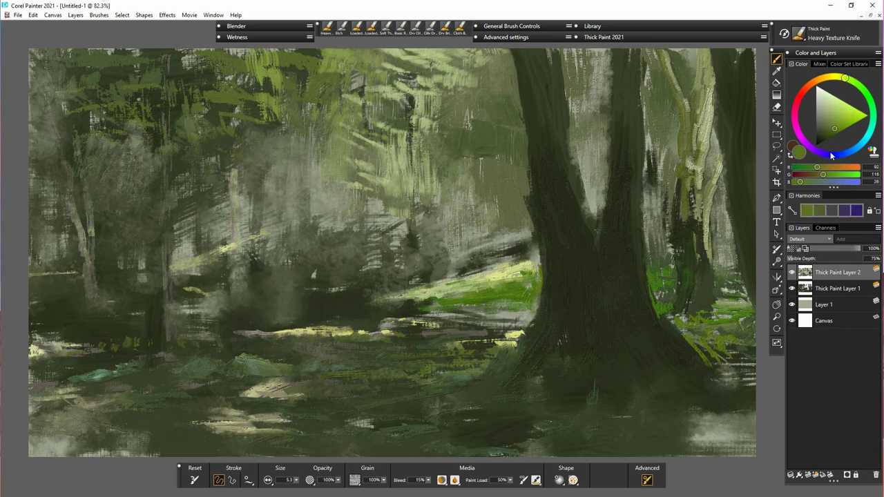
{"action": "left_click", "coordinate": [843, 77]}
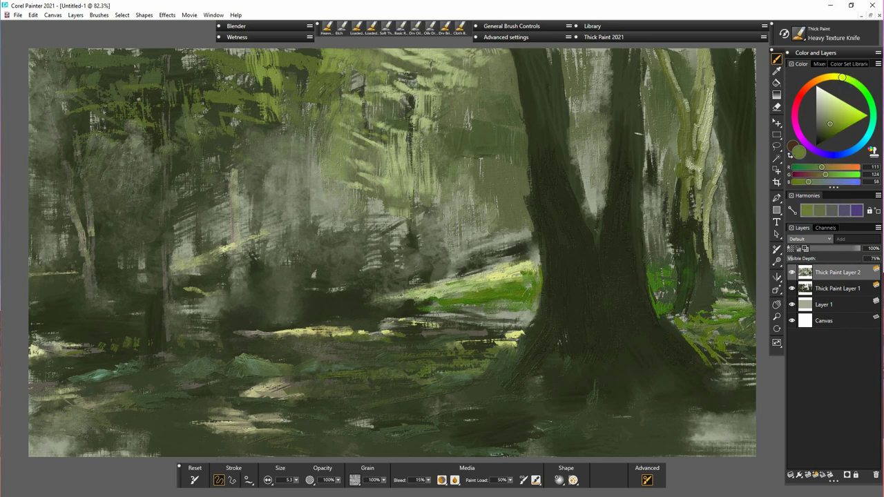
{"action": "left_click", "coordinate": [833, 129]}
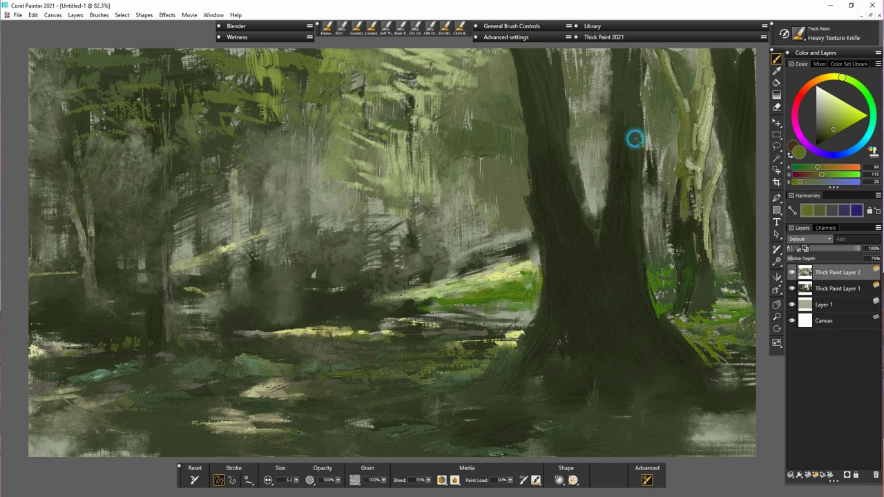
{"action": "mouse_move", "coordinate": [639, 116]}
{"action": "left_mouse_down"}
{"action": "mouse_move", "coordinate": [652, 66]}
{"action": "mouse_move", "coordinate": [645, 110]}
{"action": "mouse_move", "coordinate": [630, 78]}
{"action": "mouse_move", "coordinate": [645, 64]}
{"action": "mouse_move", "coordinate": [640, 88]}
{"action": "mouse_move", "coordinate": [648, 52]}
{"action": "left_mouse_up"}
{"action": "left_click_drag", "start_coordinate": [631, 167], "coordinate": [641, 183]}
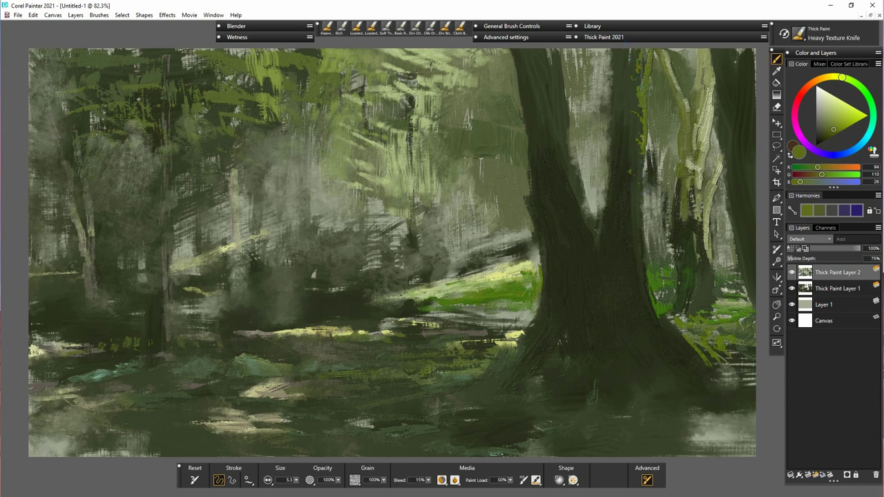
{"action": "left_click_drag", "start_coordinate": [640, 218], "coordinate": [643, 222]}
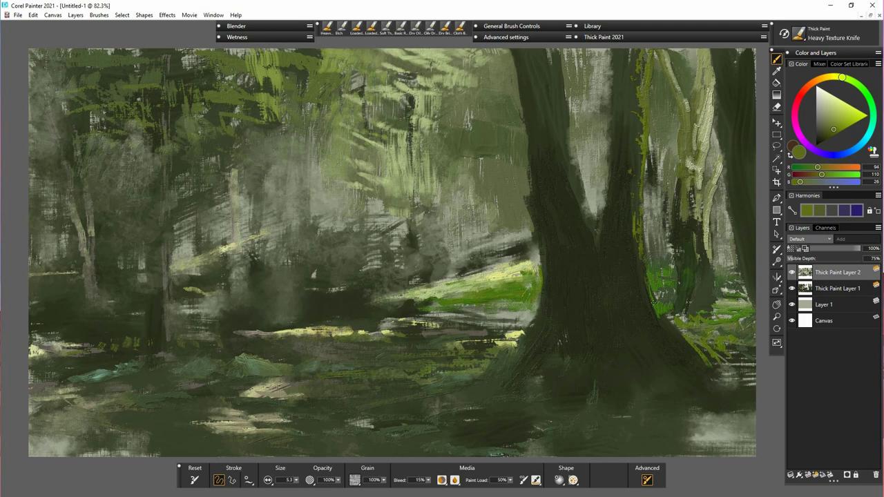
{"action": "mouse_move", "coordinate": [663, 334]}
{"action": "left_mouse_down"}
{"action": "mouse_move", "coordinate": [634, 279]}
{"action": "mouse_move", "coordinate": [640, 269]}
{"action": "mouse_move", "coordinate": [678, 337]}
{"action": "left_mouse_up"}
- Sample a dark olive and add mossy bark texture below the fork and down the centre of the trunk
{"action": "left_click", "coordinate": [652, 296], "text": "alt"}
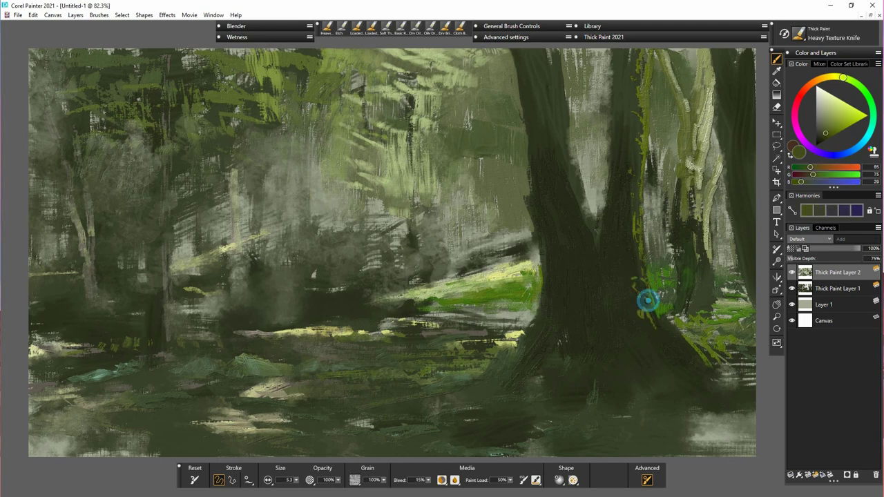
{"action": "mouse_move", "coordinate": [596, 270]}
{"action": "left_mouse_down"}
{"action": "mouse_move", "coordinate": [598, 247]}
{"action": "mouse_move", "coordinate": [605, 267]}
{"action": "mouse_move", "coordinate": [588, 267]}
{"action": "mouse_move", "coordinate": [609, 307]}
{"action": "left_mouse_up"}
{"action": "mouse_move", "coordinate": [590, 248]}
{"action": "left_mouse_down"}
{"action": "mouse_move", "coordinate": [587, 242]}
{"action": "mouse_move", "coordinate": [608, 253]}
{"action": "mouse_move", "coordinate": [604, 226]}
{"action": "left_mouse_up"}
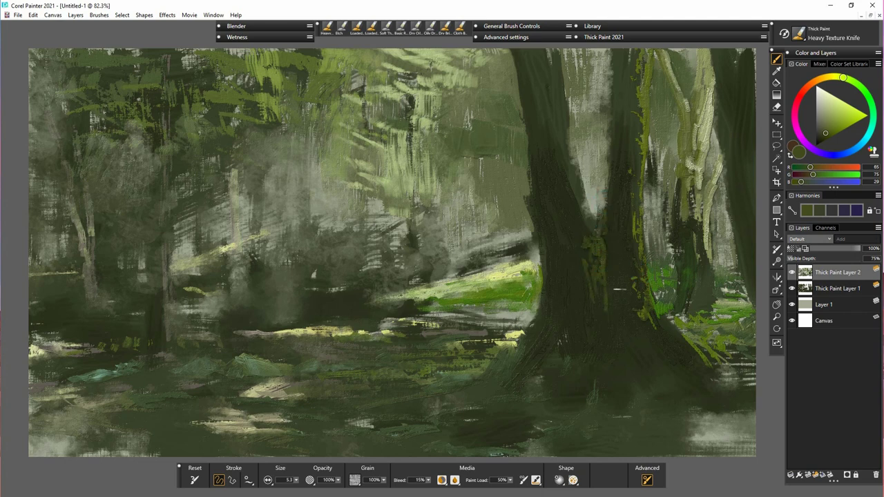
{"action": "mouse_move", "coordinate": [610, 267]}
{"action": "left_mouse_down"}
{"action": "mouse_move", "coordinate": [614, 309]}
{"action": "mouse_move", "coordinate": [601, 304]}
{"action": "mouse_move", "coordinate": [614, 322]}
{"action": "left_mouse_up"}
- Paint sampled dark strokes and lighter green tufts at the forked trunk's base, extending them into the ground as roots
{"action": "left_click", "coordinate": [617, 361], "text": "alt"}
{"action": "left_click_drag", "start_coordinate": [629, 378], "coordinate": [617, 396]}
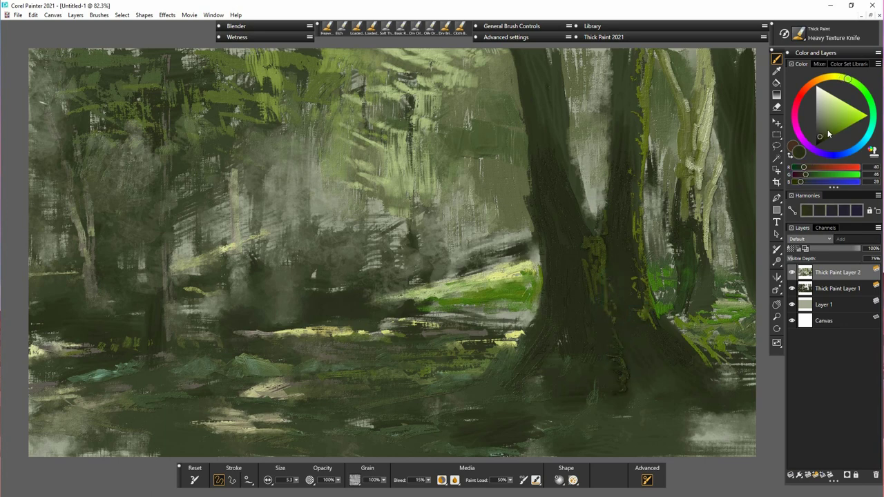
{"action": "left_click", "coordinate": [829, 125]}
{"action": "mouse_move", "coordinate": [617, 363]}
{"action": "left_mouse_down"}
{"action": "mouse_move", "coordinate": [624, 398]}
{"action": "mouse_move", "coordinate": [627, 374]}
{"action": "mouse_move", "coordinate": [635, 397]}
{"action": "mouse_move", "coordinate": [614, 412]}
{"action": "mouse_move", "coordinate": [628, 394]}
{"action": "mouse_move", "coordinate": [653, 417]}
{"action": "left_mouse_up"}
- Pick a muted grey-green, paint spreading roots below the forked trunk, and add broader foreground patches with an enlarged knife
{"action": "left_click_drag", "start_coordinate": [829, 125], "coordinate": [822, 124]}
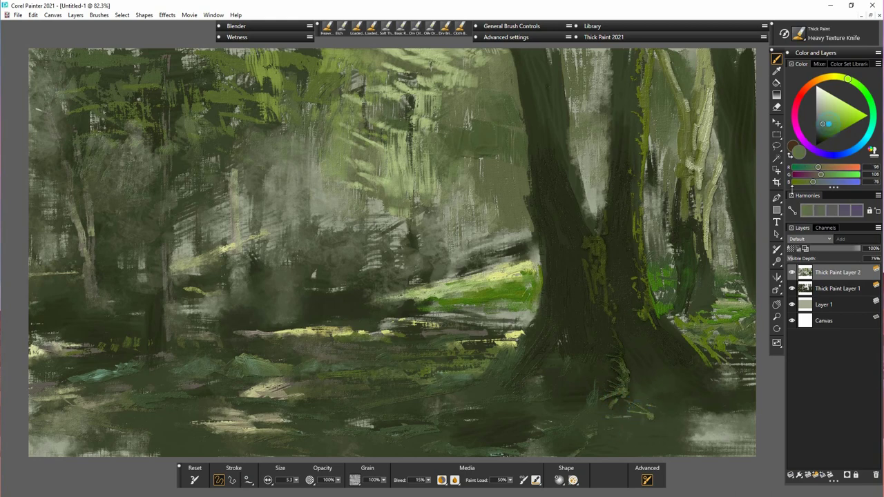
{"action": "mouse_move", "coordinate": [597, 434]}
{"action": "left_mouse_down"}
{"action": "mouse_move", "coordinate": [630, 420]}
{"action": "mouse_move", "coordinate": [664, 444]}
{"action": "mouse_move", "coordinate": [631, 432]}
{"action": "mouse_move", "coordinate": [616, 457]}
{"action": "mouse_move", "coordinate": [640, 452]}
{"action": "left_mouse_up"}
{"action": "left_click_drag", "start_coordinate": [646, 421], "coordinate": [677, 442]}
{"action": "left_click_drag", "start_coordinate": [297, 480], "coordinate": [308, 482]}
{"action": "mouse_move", "coordinate": [676, 442]}
{"action": "left_mouse_down"}
{"action": "mouse_move", "coordinate": [641, 418]}
{"action": "mouse_move", "coordinate": [671, 438]}
{"action": "mouse_move", "coordinate": [662, 418]}
{"action": "left_mouse_up"}
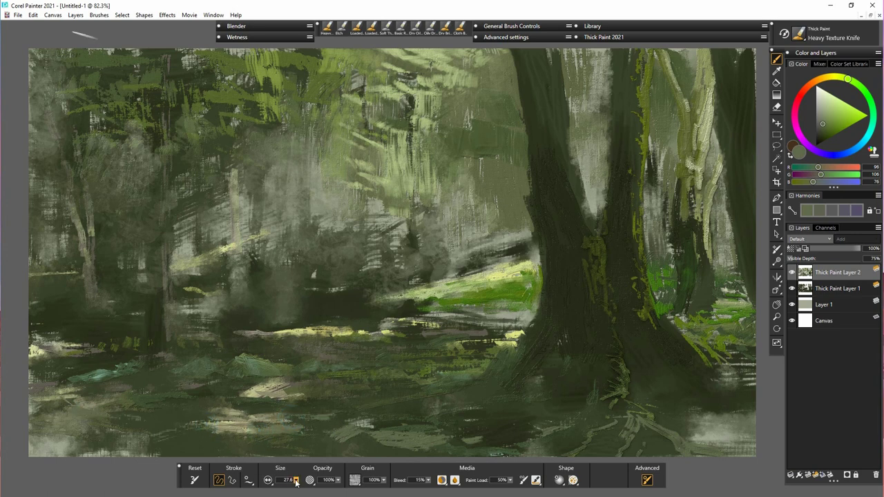
- Set the knife size to about 13.8 and texture the left forest floor with grey-green strokes
{"action": "left_click_drag", "start_coordinate": [295, 482], "coordinate": [268, 480]}
{"action": "left_click", "coordinate": [295, 481]}
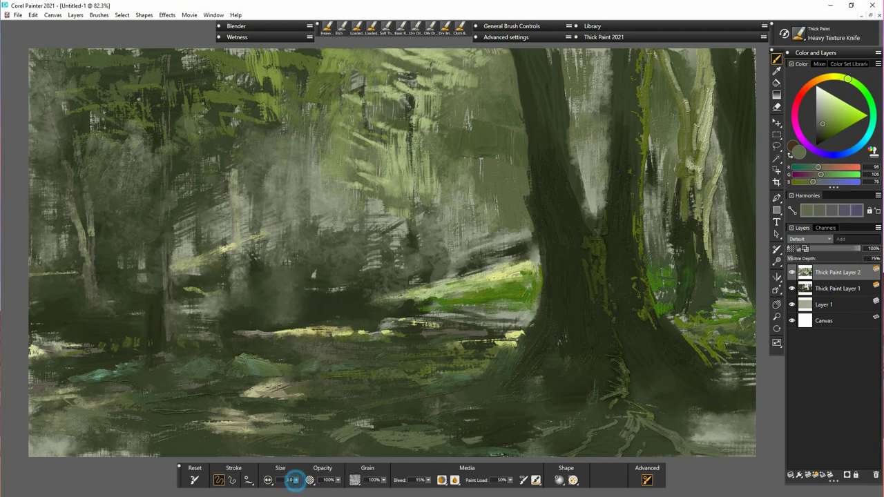
{"action": "left_click_drag", "start_coordinate": [296, 481], "coordinate": [310, 481]}
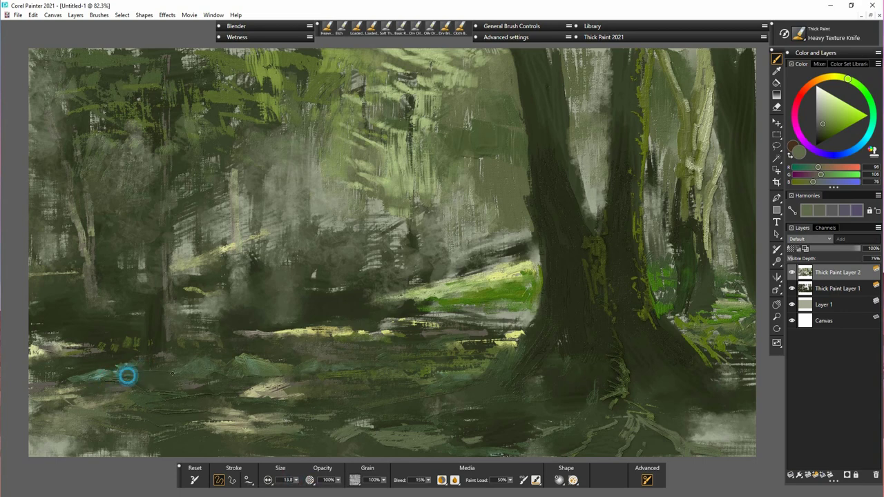
{"action": "left_click_drag", "start_coordinate": [127, 375], "coordinate": [32, 375]}
{"action": "left_click_drag", "start_coordinate": [209, 427], "coordinate": [97, 424]}
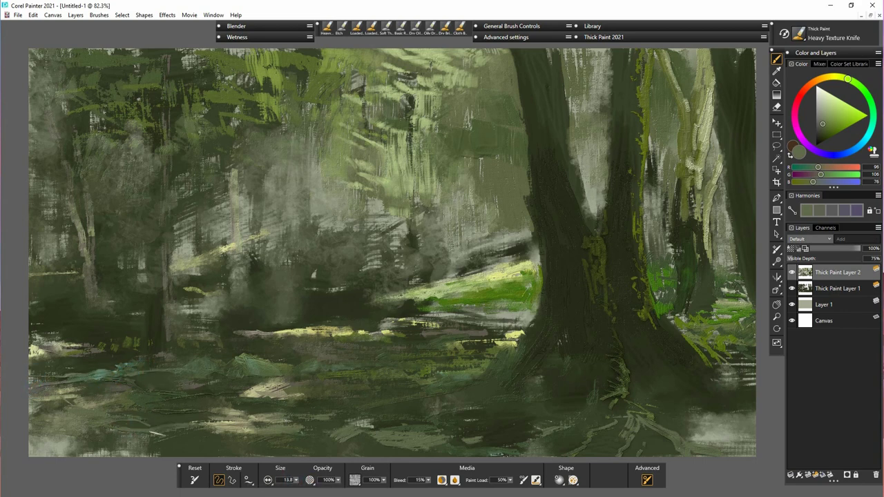
{"action": "mouse_move", "coordinate": [159, 408]}
{"action": "left_mouse_down"}
{"action": "mouse_move", "coordinate": [204, 408]}
{"action": "mouse_move", "coordinate": [167, 396]}
{"action": "left_mouse_up"}
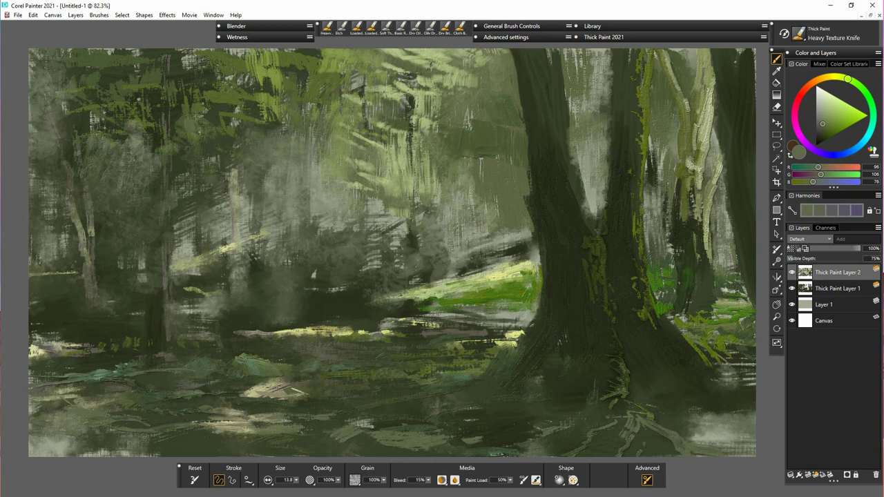
{"action": "left_click_drag", "start_coordinate": [201, 357], "coordinate": [188, 371]}
{"action": "left_click_drag", "start_coordinate": [215, 344], "coordinate": [238, 375]}
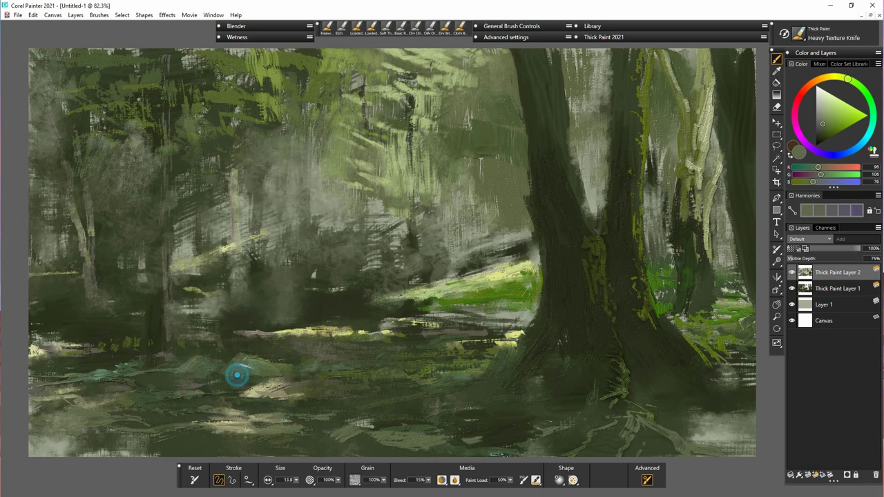
- Paint grey-green highlights on the forked tree's left roots and lower trunk, and on the ground in front of them
{"action": "left_click_drag", "start_coordinate": [495, 411], "coordinate": [467, 420]}
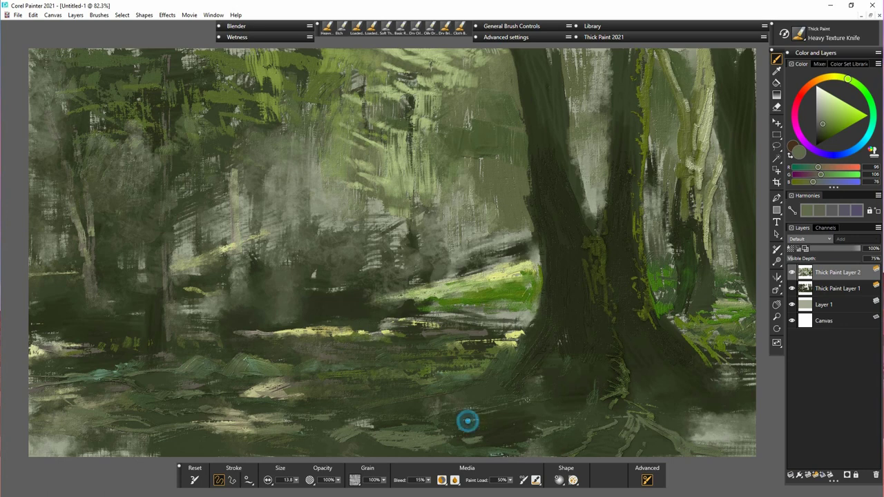
{"action": "mouse_move", "coordinate": [544, 340]}
{"action": "left_mouse_down"}
{"action": "mouse_move", "coordinate": [504, 385]}
{"action": "mouse_move", "coordinate": [451, 418]}
{"action": "left_mouse_up"}
{"action": "left_click_drag", "start_coordinate": [563, 353], "coordinate": [544, 387]}
{"action": "left_click_drag", "start_coordinate": [573, 324], "coordinate": [565, 345]}
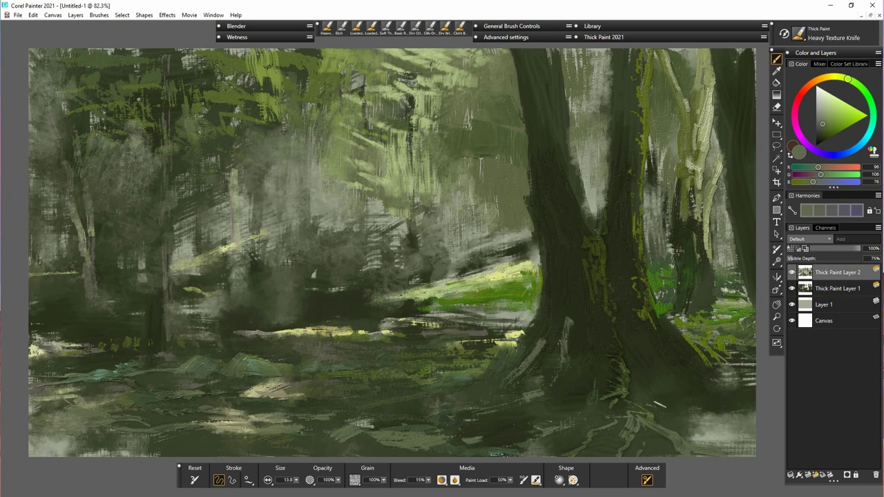
- Pick a richer green, reduce the knife to 5.8, and paint moss along the left trunk's edges and into the fork
{"action": "left_click", "coordinate": [831, 128]}
{"action": "left_click_drag", "start_coordinate": [297, 480], "coordinate": [299, 480]}
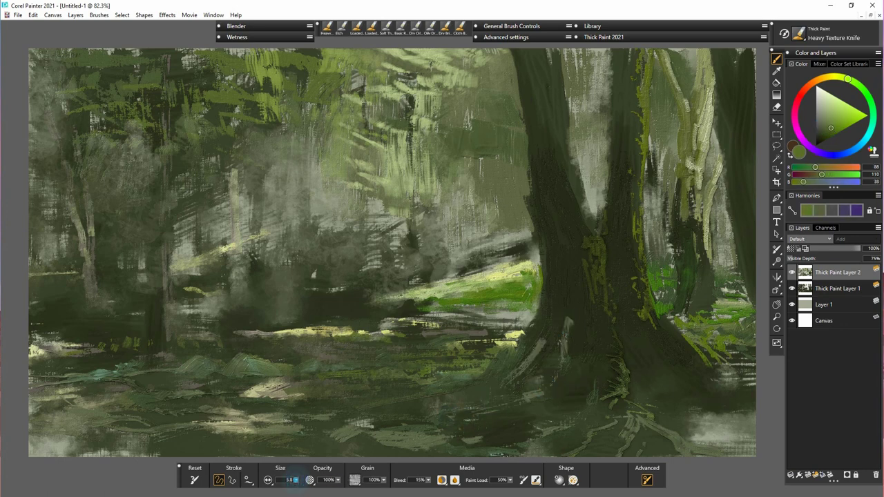
{"action": "left_click_drag", "start_coordinate": [543, 352], "coordinate": [540, 261]}
{"action": "mouse_move", "coordinate": [547, 64]}
{"action": "left_mouse_down"}
{"action": "mouse_move", "coordinate": [560, 65]}
{"action": "mouse_move", "coordinate": [554, 76]}
{"action": "mouse_move", "coordinate": [570, 172]}
{"action": "left_mouse_up"}
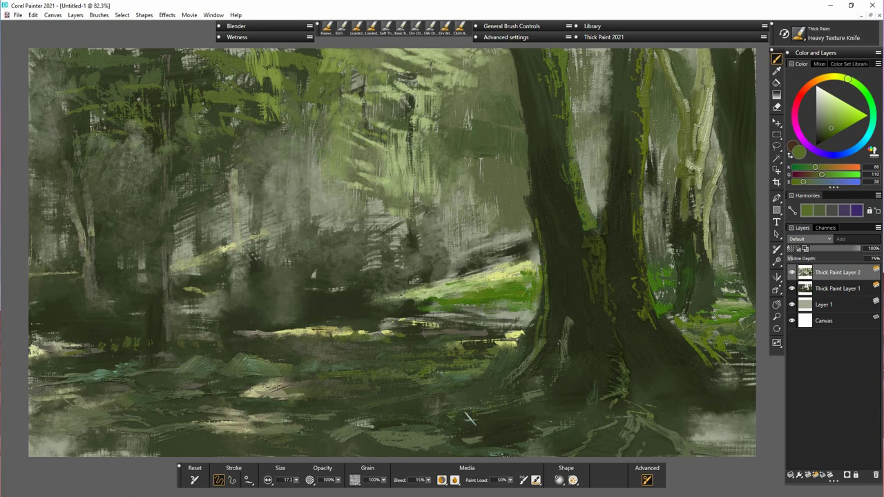
- Lay green strokes with the knife at size 17.3 across the ground left of the forked tree's roots
{"action": "left_click_drag", "start_coordinate": [539, 395], "coordinate": [434, 417]}
{"action": "left_click_drag", "start_coordinate": [423, 391], "coordinate": [401, 395]}
{"action": "mouse_move", "coordinate": [475, 388]}
{"action": "left_mouse_down"}
{"action": "mouse_move", "coordinate": [361, 392]}
{"action": "mouse_move", "coordinate": [434, 384]}
{"action": "left_mouse_up"}
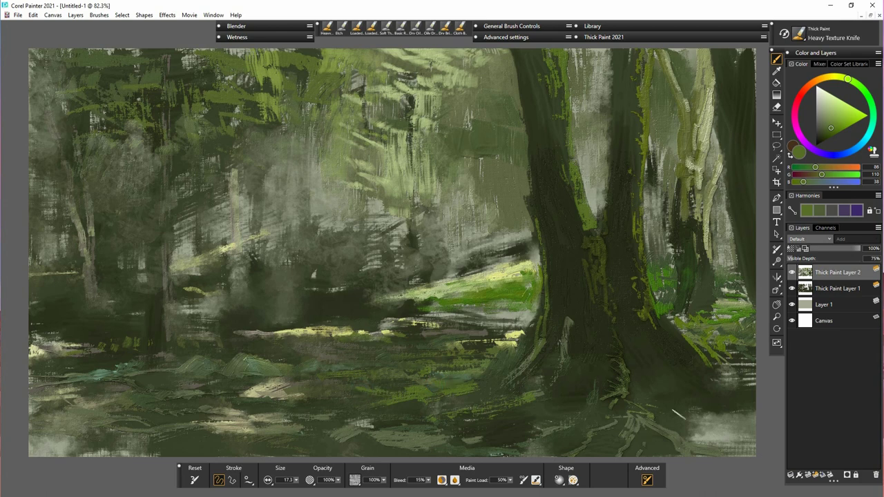
- Pick a lighter green, set the knife size to 4.3, and add fine strokes across the ground left of the forked tree and along its right root
{"action": "left_click_drag", "start_coordinate": [833, 127], "coordinate": [830, 120]}
{"action": "left_click_drag", "start_coordinate": [351, 396], "coordinate": [399, 392]}
{"action": "left_click_drag", "start_coordinate": [295, 480], "coordinate": [286, 480]}
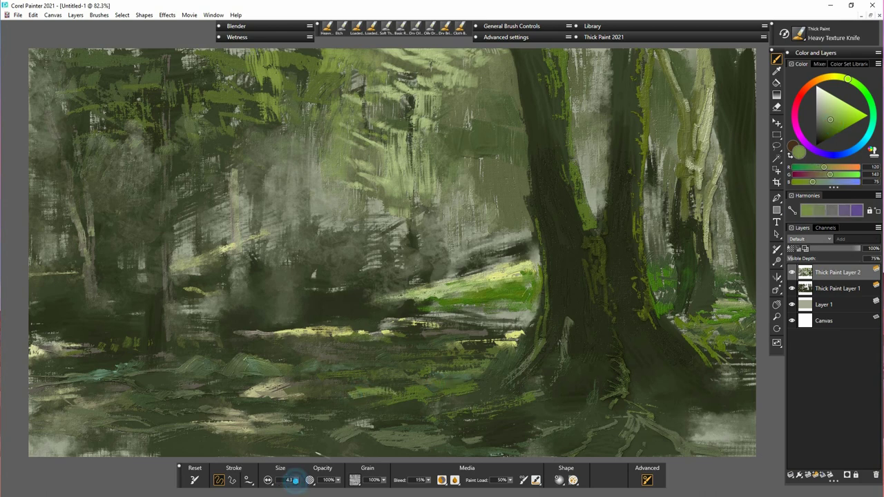
{"action": "mouse_move", "coordinate": [338, 399]}
{"action": "left_mouse_down"}
{"action": "mouse_move", "coordinate": [434, 391]}
{"action": "mouse_move", "coordinate": [461, 369]}
{"action": "left_mouse_up"}
{"action": "left_click_drag", "start_coordinate": [397, 366], "coordinate": [425, 368]}
{"action": "left_click_drag", "start_coordinate": [339, 378], "coordinate": [470, 354]}
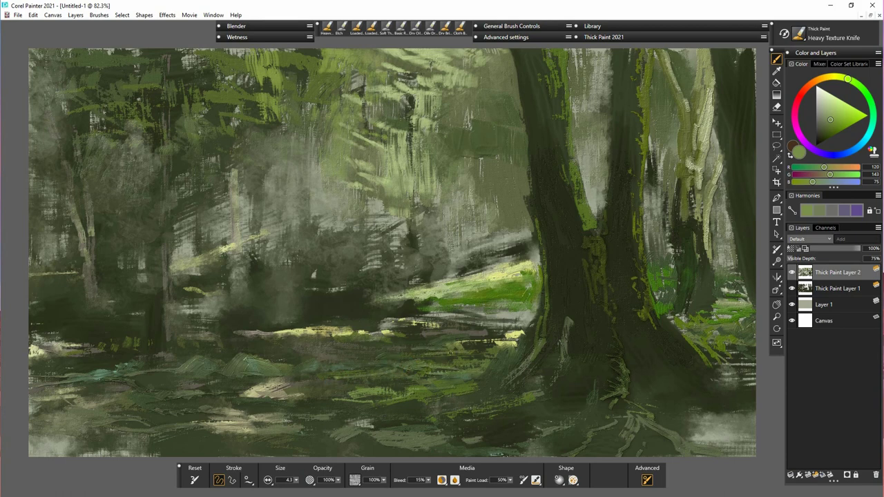
{"action": "left_click", "coordinate": [440, 347]}
{"action": "left_click_drag", "start_coordinate": [655, 317], "coordinate": [668, 353]}
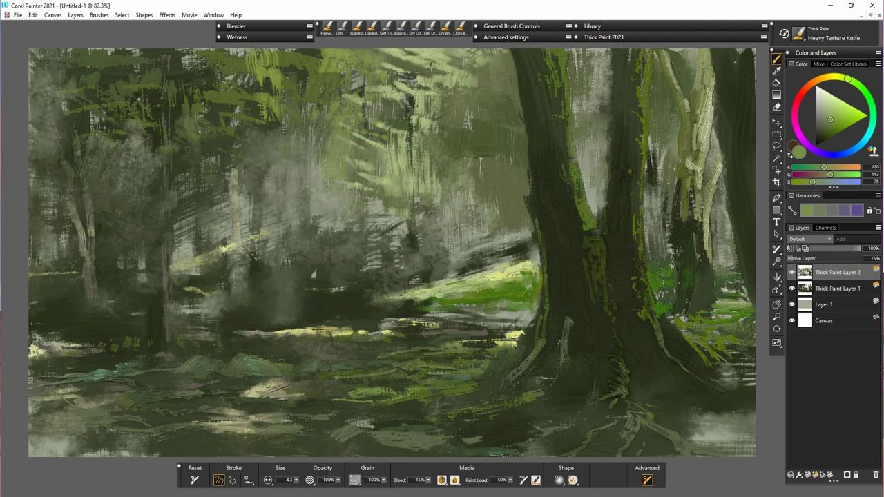
- Paint grass and light strokes beside the forked tree's left roots in sampled green, grey and pale yellow
{"action": "left_click", "coordinate": [499, 351], "text": "alt"}
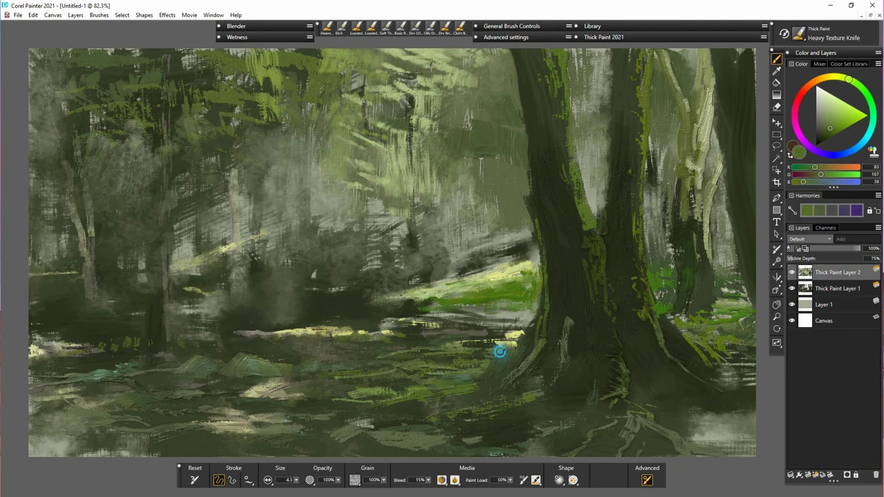
{"action": "left_click", "coordinate": [525, 318], "text": "alt"}
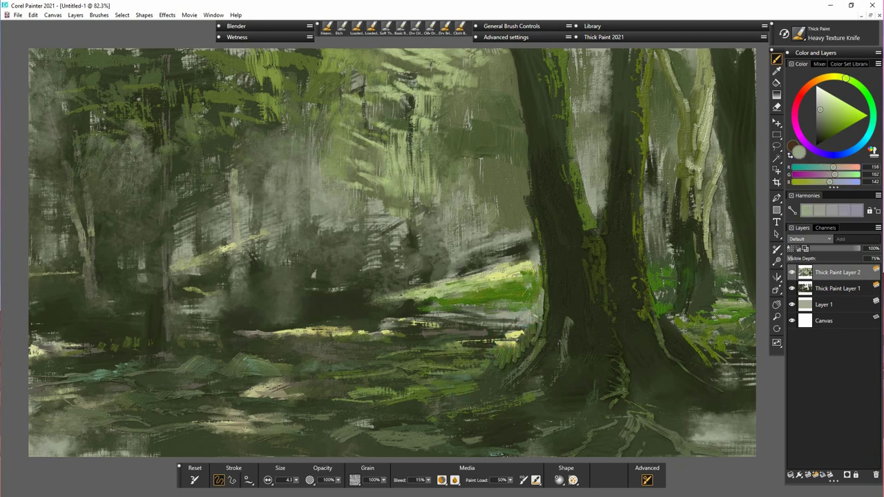
{"action": "left_click", "coordinate": [529, 300], "text": "alt"}
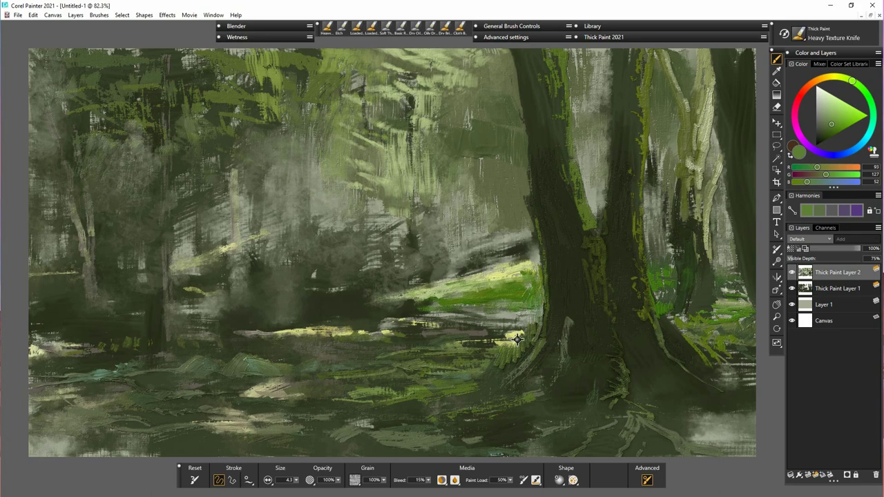
{"action": "left_click", "coordinate": [518, 337], "text": "alt"}
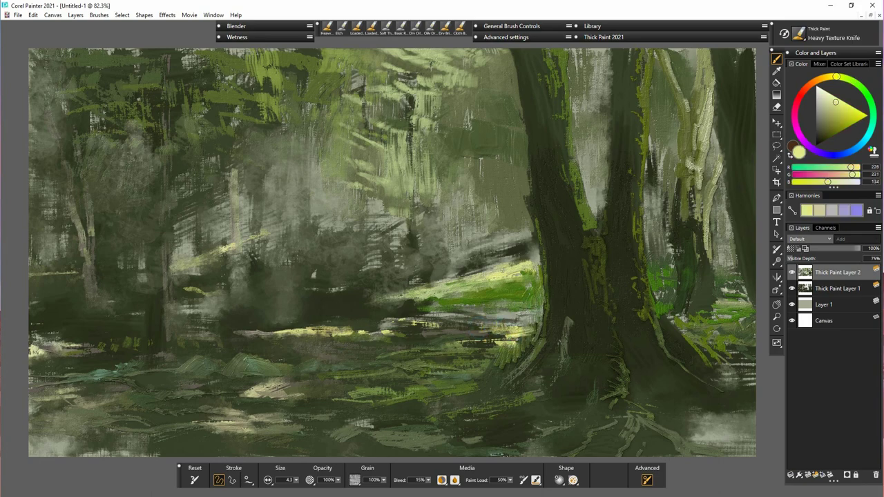
- Switch to the Etch brush and soften the ground strokes behind the forked tree, then those around its right roots
{"action": "left_click", "coordinate": [664, 36]}
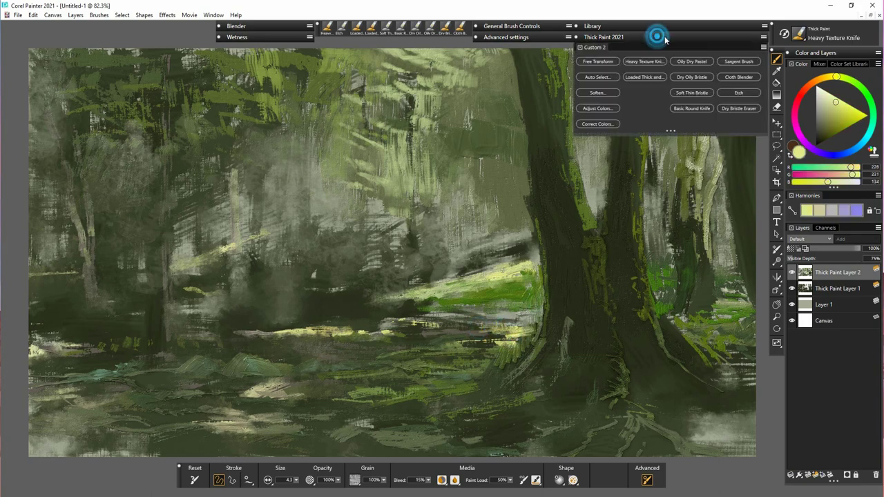
{"action": "left_click", "coordinate": [738, 94]}
{"action": "left_click", "coordinate": [385, 403]}
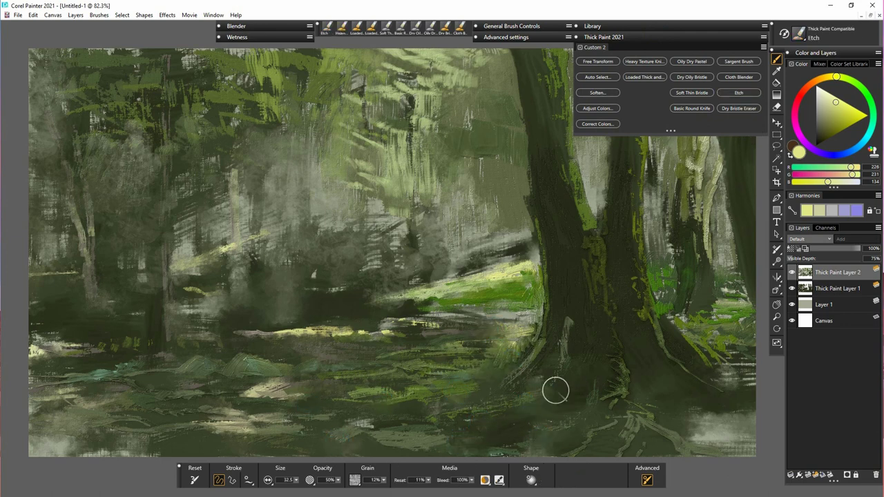
{"action": "mouse_move", "coordinate": [504, 327]}
{"action": "left_mouse_down"}
{"action": "mouse_move", "coordinate": [407, 322]}
{"action": "mouse_move", "coordinate": [527, 290]}
{"action": "left_mouse_up"}
{"action": "mouse_move", "coordinate": [441, 301]}
{"action": "left_mouse_down"}
{"action": "mouse_move", "coordinate": [396, 304]}
{"action": "mouse_move", "coordinate": [357, 334]}
{"action": "mouse_move", "coordinate": [177, 331]}
{"action": "left_mouse_up"}
{"action": "mouse_move", "coordinate": [690, 342]}
{"action": "left_mouse_down"}
{"action": "mouse_move", "coordinate": [660, 304]}
{"action": "mouse_move", "coordinate": [664, 270]}
{"action": "left_mouse_up"}
{"action": "left_click_drag", "start_coordinate": [724, 341], "coordinate": [744, 310]}
{"action": "left_click_drag", "start_coordinate": [731, 360], "coordinate": [753, 373]}
{"action": "left_click_drag", "start_coordinate": [645, 413], "coordinate": [688, 447]}
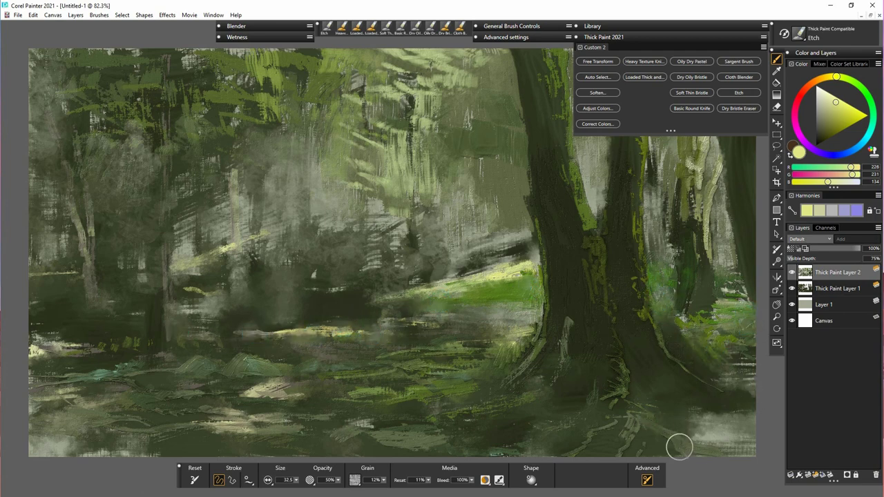
- Soften the forked tree's centre root, lower left trunk highlights and left roots, plus the foreground floor strokes, with Etch
{"action": "left_click", "coordinate": [617, 375]}
{"action": "left_click", "coordinate": [568, 315]}
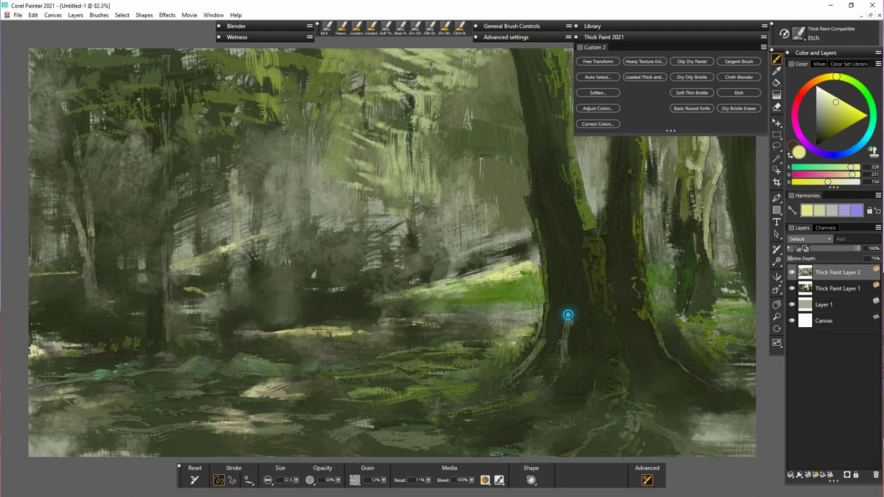
{"action": "left_click_drag", "start_coordinate": [567, 315], "coordinate": [567, 352]}
{"action": "mouse_move", "coordinate": [538, 320]}
{"action": "left_mouse_down"}
{"action": "mouse_move", "coordinate": [518, 360]}
{"action": "mouse_move", "coordinate": [468, 383]}
{"action": "left_mouse_up"}
{"action": "left_click_drag", "start_coordinate": [380, 439], "coordinate": [405, 447]}
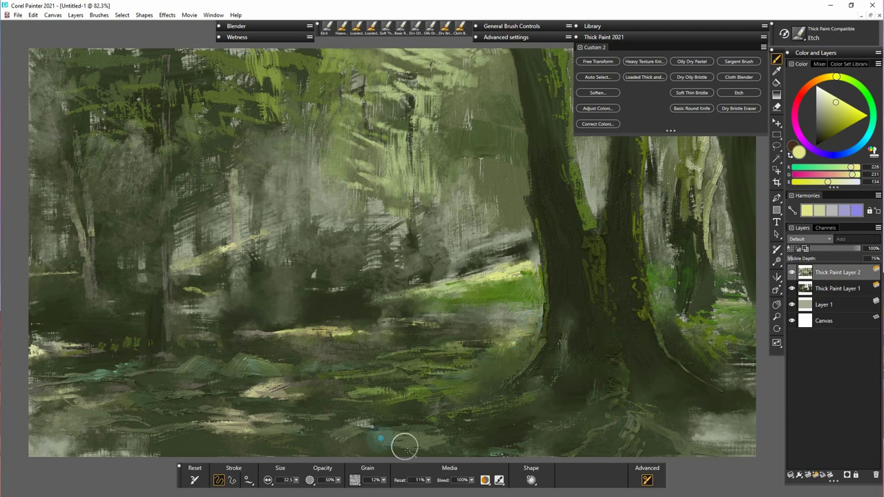
{"action": "left_click_drag", "start_coordinate": [230, 415], "coordinate": [175, 416]}
{"action": "left_click_drag", "start_coordinate": [130, 391], "coordinate": [159, 394]}
{"action": "left_click_drag", "start_coordinate": [526, 363], "coordinate": [523, 380]}
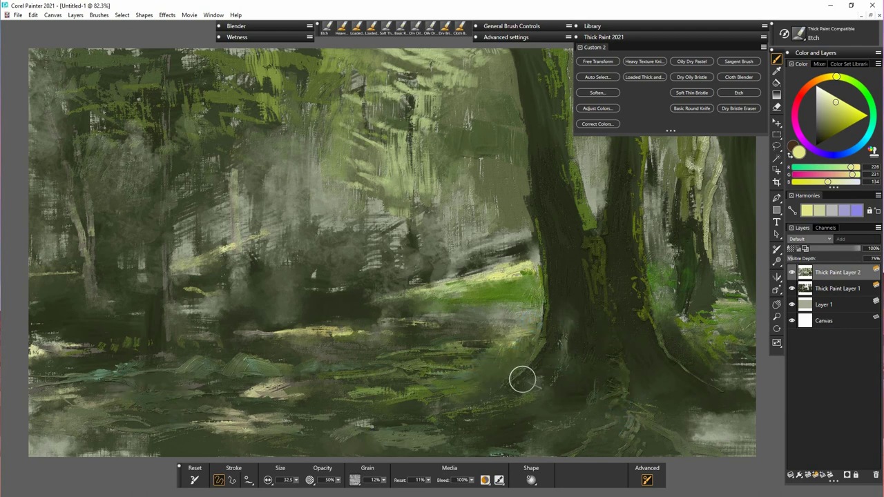
- Switch to the Soft Thin Bristle brush and work broad strokes at size 47.2 over the ground left of the forked tree
{"action": "left_click", "coordinate": [700, 92]}
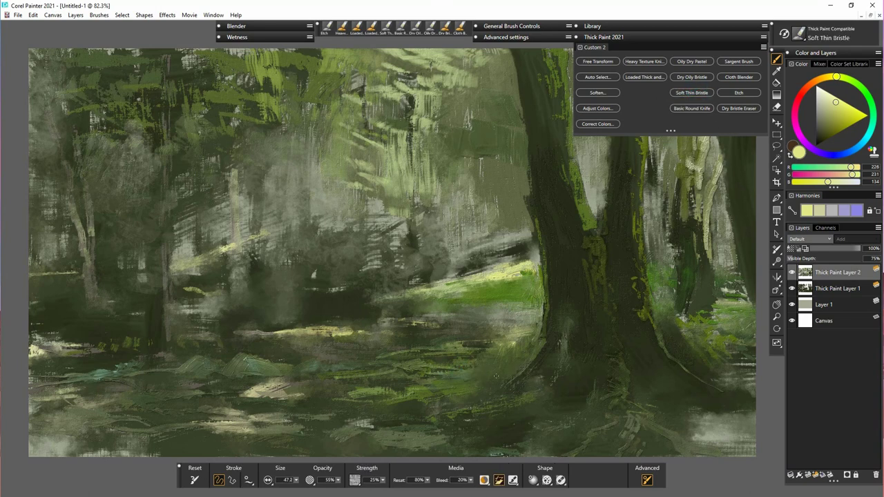
{"action": "left_click_drag", "start_coordinate": [463, 370], "coordinate": [512, 369]}
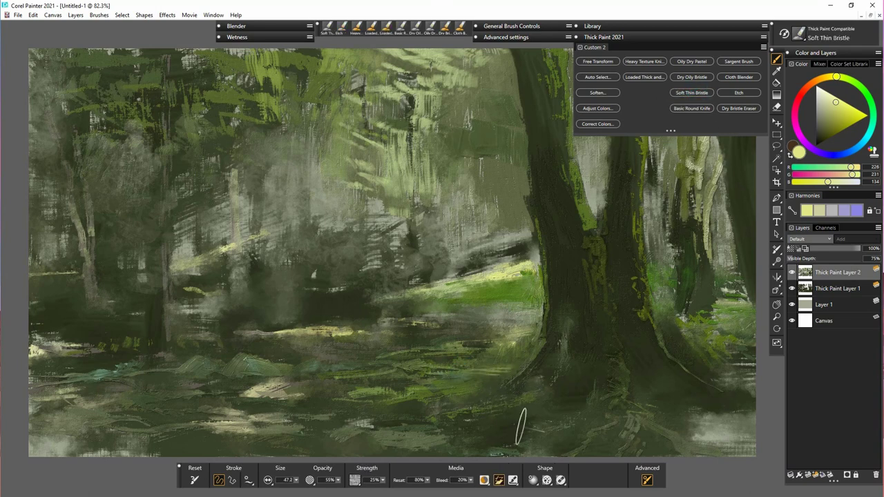
{"action": "left_click", "coordinate": [448, 379]}
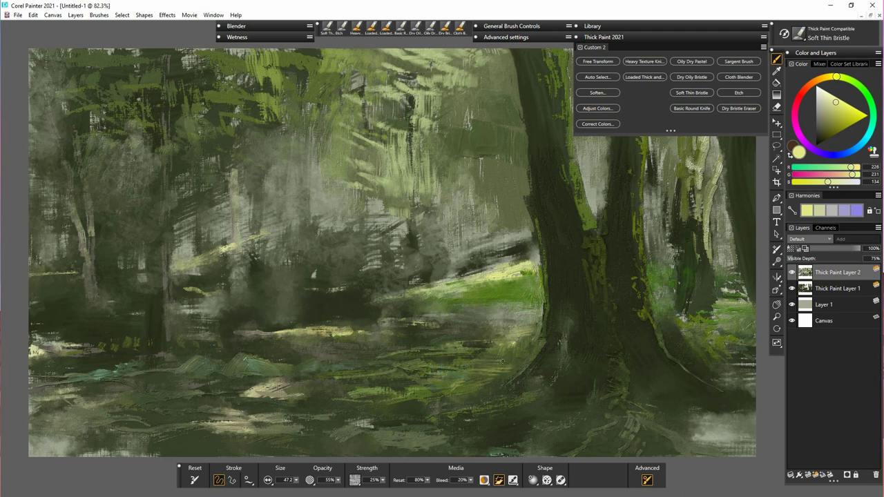
{"action": "left_click", "coordinate": [297, 357]}
{"action": "left_click", "coordinate": [316, 335]}
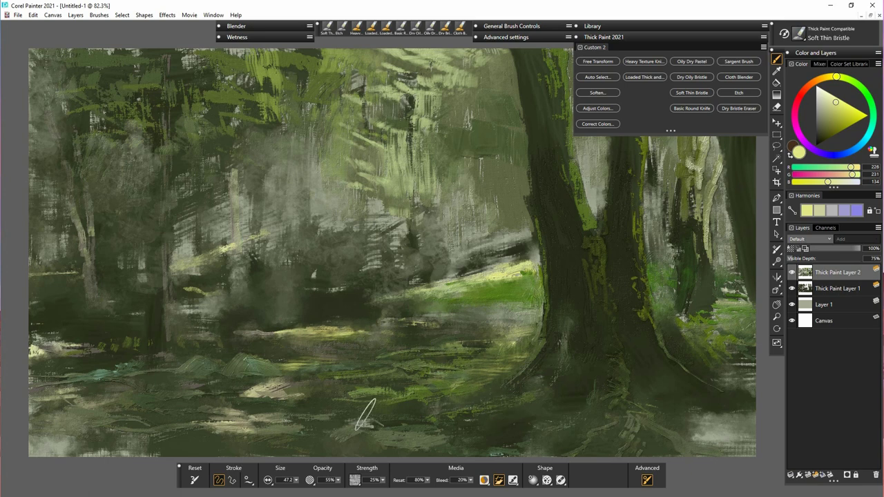
- Paint pale yellow sunlight streaks across the middle ground up to the forked tree, reducing the brush size to 22.0
{"action": "mouse_move", "coordinate": [184, 367]}
{"action": "left_mouse_down"}
{"action": "mouse_move", "coordinate": [168, 365]}
{"action": "mouse_move", "coordinate": [220, 359]}
{"action": "left_mouse_up"}
{"action": "left_click_drag", "start_coordinate": [281, 358], "coordinate": [312, 353]}
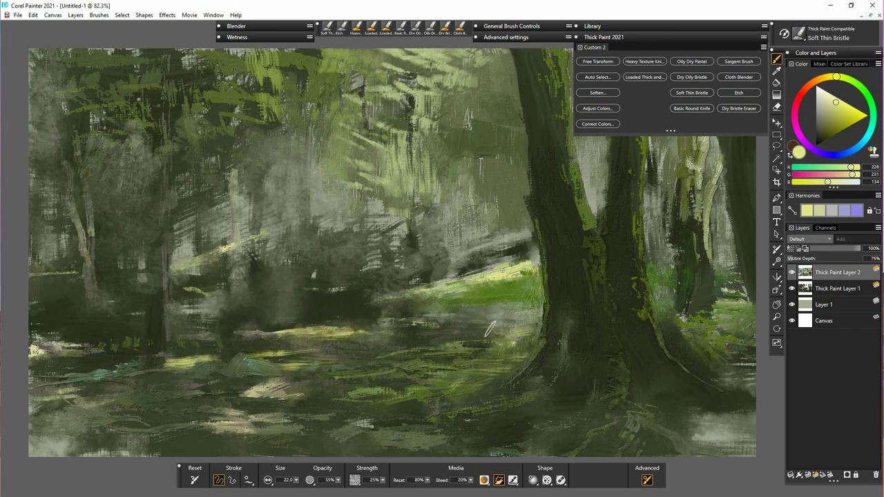
{"action": "left_click_drag", "start_coordinate": [438, 332], "coordinate": [542, 322]}
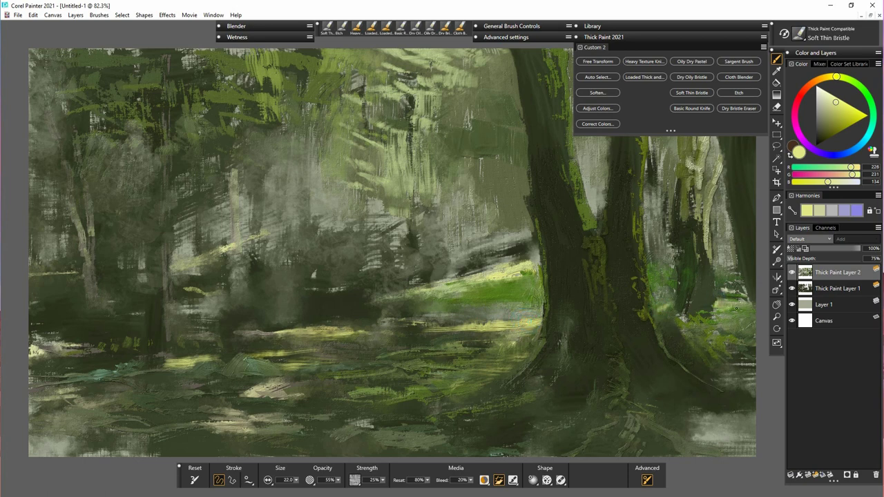
{"action": "mouse_move", "coordinate": [541, 311]}
{"action": "left_mouse_down"}
{"action": "mouse_move", "coordinate": [455, 319]}
{"action": "mouse_move", "coordinate": [483, 327]}
{"action": "mouse_move", "coordinate": [500, 306]}
{"action": "mouse_move", "coordinate": [418, 317]}
{"action": "mouse_move", "coordinate": [542, 309]}
{"action": "left_mouse_up"}
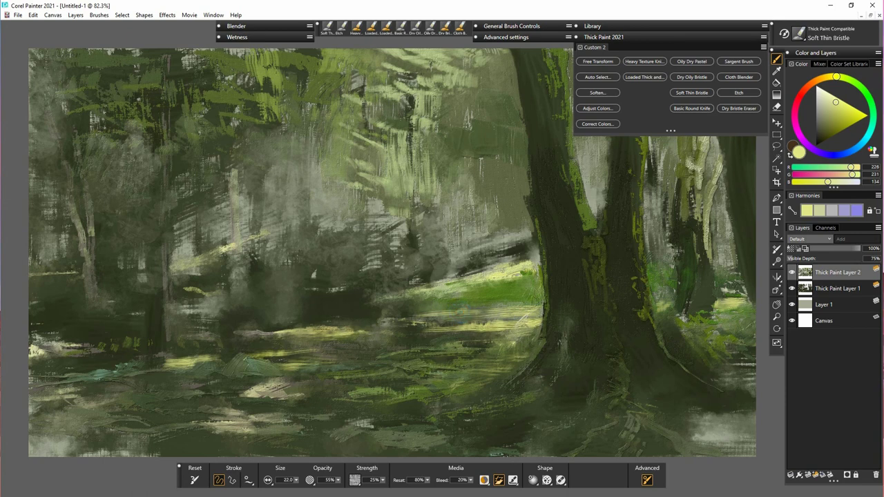
{"action": "left_click_drag", "start_coordinate": [328, 299], "coordinate": [452, 296]}
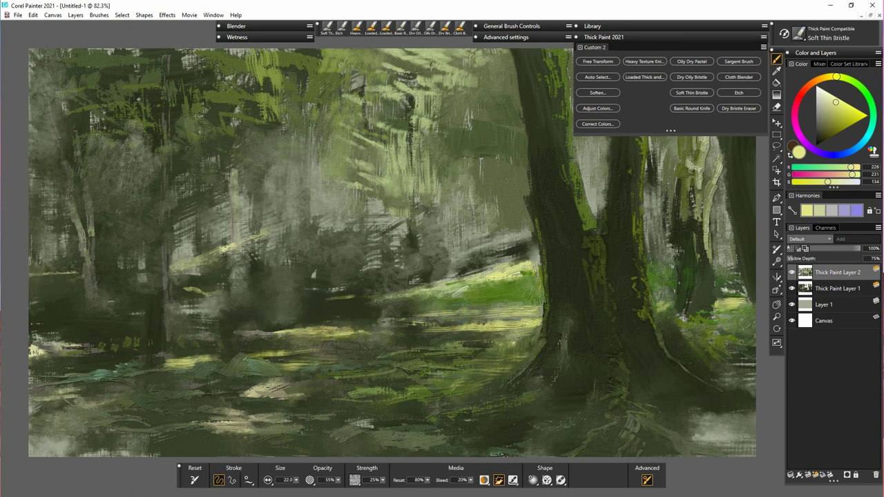
- Sample a paler yellow and paint light streaks across the left side of the forest floor
{"action": "left_click", "coordinate": [205, 310], "text": "alt"}
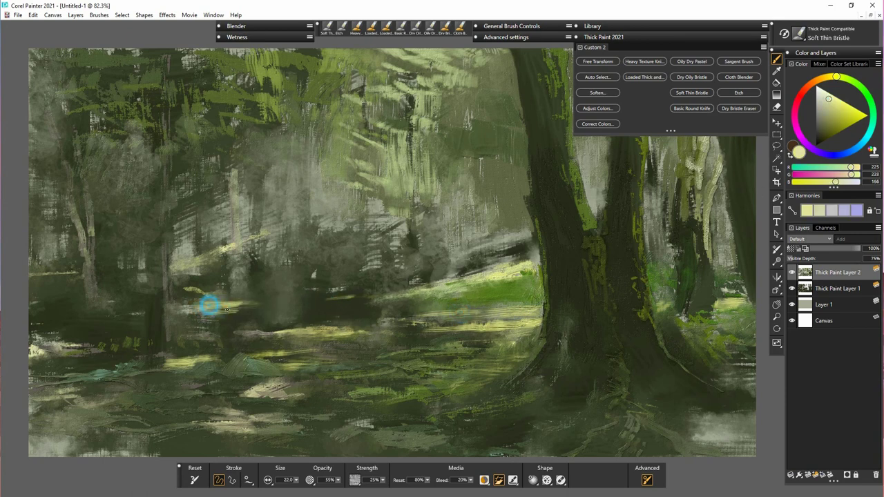
{"action": "left_click_drag", "start_coordinate": [142, 312], "coordinate": [103, 314]}
{"action": "left_click_drag", "start_coordinate": [86, 344], "coordinate": [31, 346]}
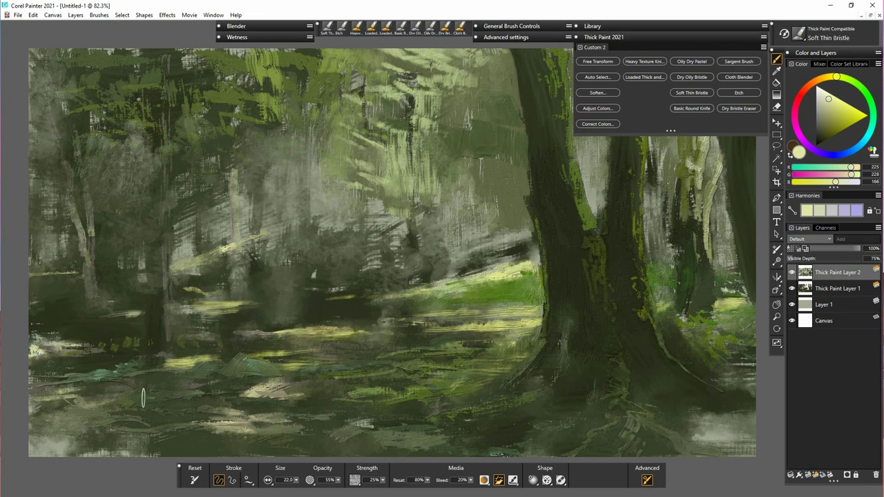
{"action": "left_click_drag", "start_coordinate": [35, 400], "coordinate": [84, 394]}
{"action": "left_click_drag", "start_coordinate": [173, 338], "coordinate": [279, 332]}
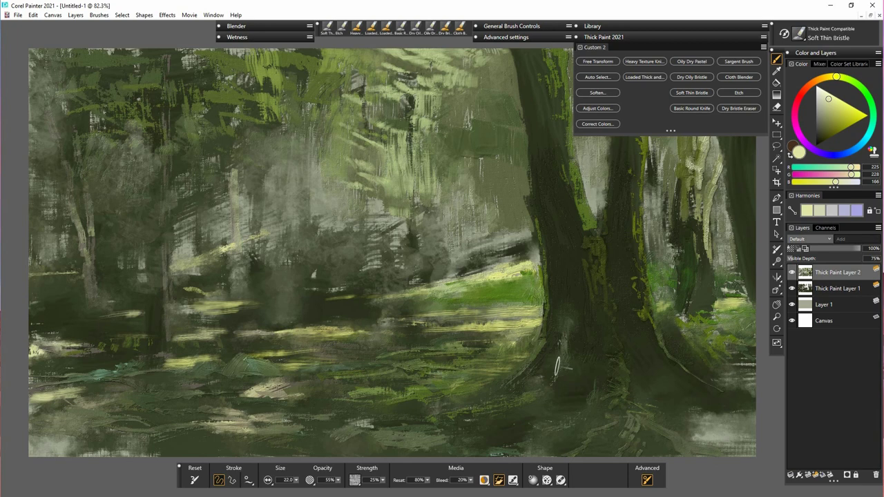
- Sample the trunk colour, shift it to a very dark olive, and shade the forked tree's left trunk and left roots
{"action": "double_click", "coordinate": [653, 39]}
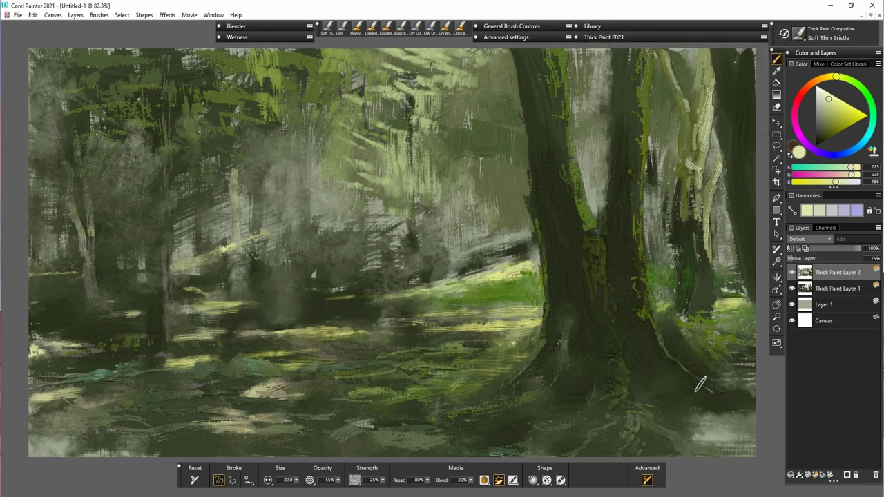
{"action": "left_click", "coordinate": [553, 311], "text": "alt"}
{"action": "left_click", "coordinate": [820, 141]}
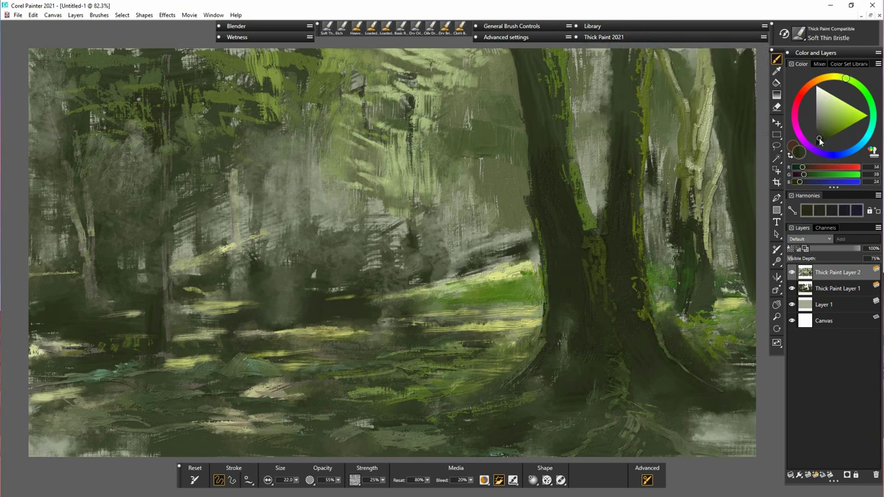
{"action": "left_click", "coordinate": [840, 78]}
{"action": "mouse_move", "coordinate": [559, 255]}
{"action": "left_mouse_down"}
{"action": "mouse_move", "coordinate": [553, 168]}
{"action": "mouse_move", "coordinate": [545, 159]}
{"action": "mouse_move", "coordinate": [544, 166]}
{"action": "mouse_move", "coordinate": [542, 148]}
{"action": "mouse_move", "coordinate": [535, 192]}
{"action": "mouse_move", "coordinate": [522, 94]}
{"action": "left_mouse_up"}
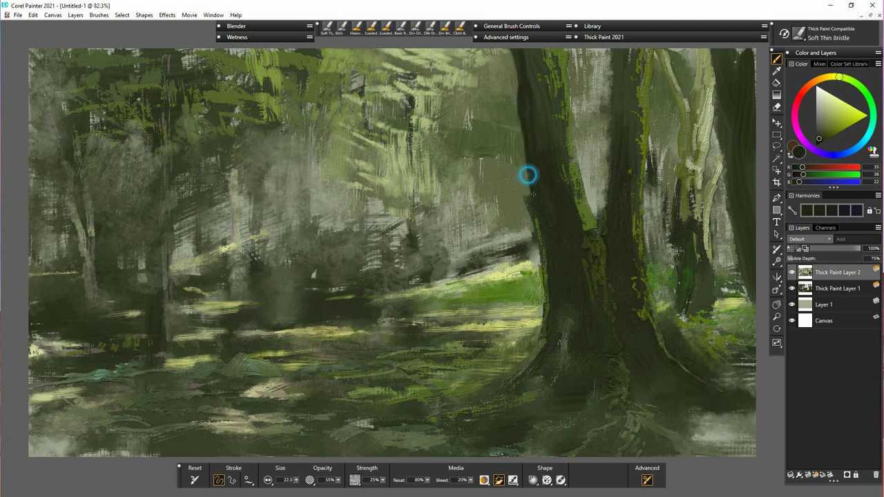
{"action": "left_click_drag", "start_coordinate": [527, 172], "coordinate": [540, 227]}
{"action": "mouse_move", "coordinate": [530, 194]}
{"action": "left_mouse_down"}
{"action": "mouse_move", "coordinate": [519, 91]}
{"action": "mouse_move", "coordinate": [547, 90]}
{"action": "left_mouse_up"}
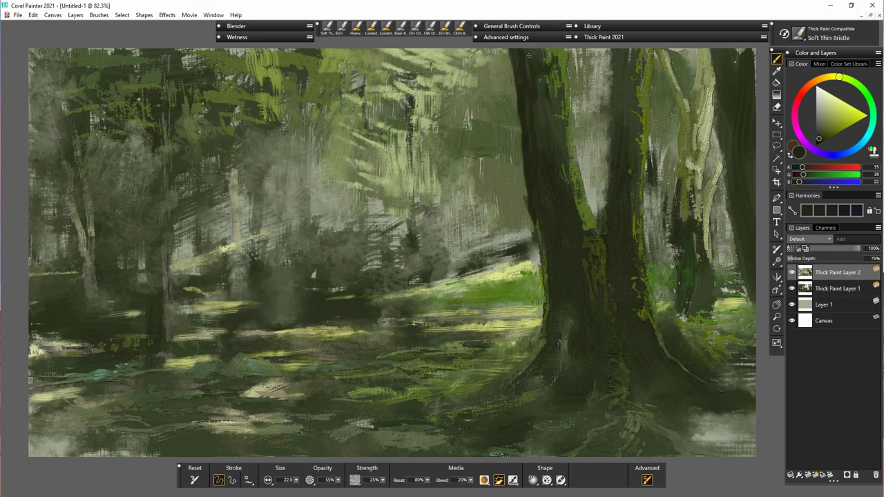
{"action": "mouse_move", "coordinate": [543, 124]}
{"action": "left_mouse_down"}
{"action": "mouse_move", "coordinate": [556, 114]}
{"action": "mouse_move", "coordinate": [553, 84]}
{"action": "mouse_move", "coordinate": [548, 90]}
{"action": "left_mouse_up"}
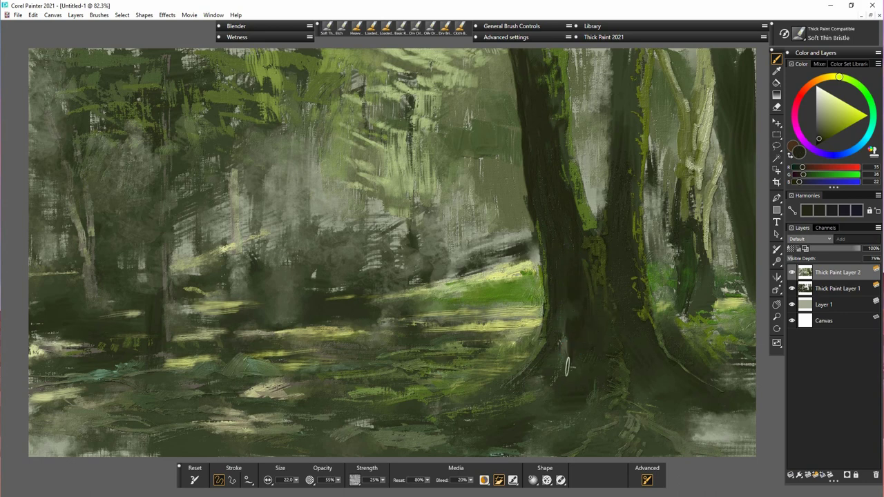
{"action": "mouse_move", "coordinate": [556, 343]}
{"action": "left_mouse_down"}
{"action": "mouse_move", "coordinate": [543, 380]}
{"action": "mouse_move", "coordinate": [521, 393]}
{"action": "left_mouse_up"}
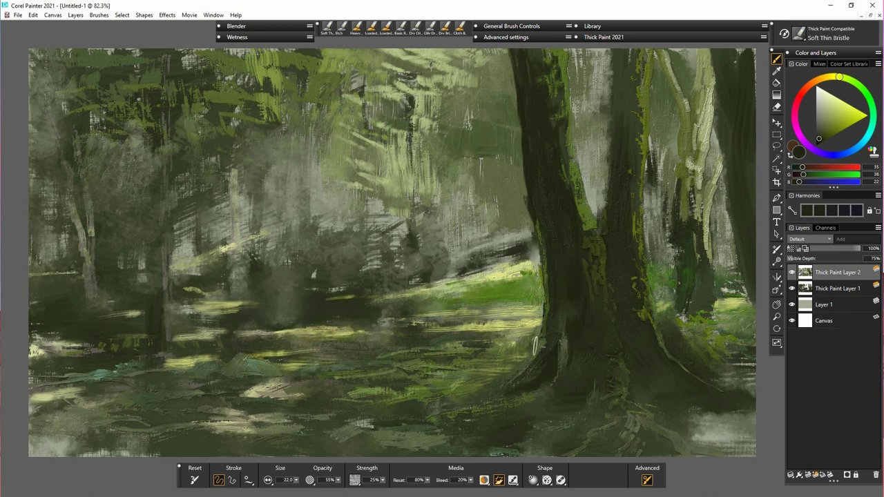
{"action": "left_click_drag", "start_coordinate": [545, 331], "coordinate": [538, 349]}
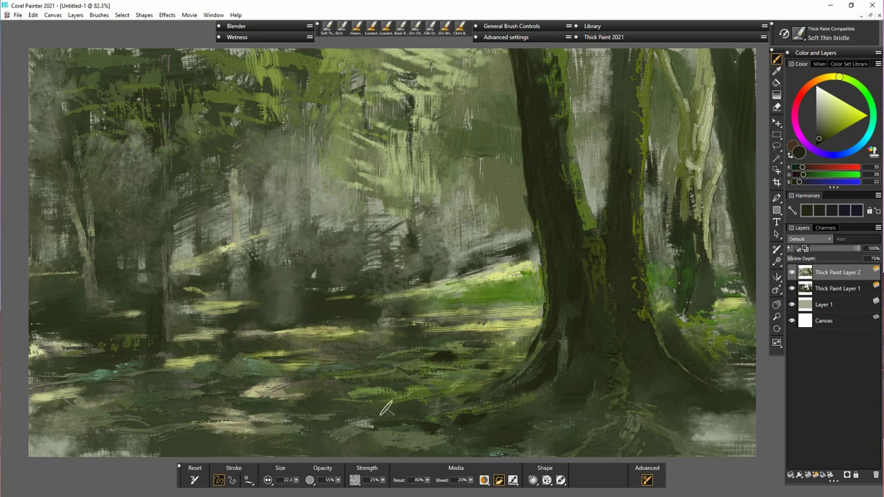
- Paint dark olive shadow strokes across the foreground floor and up to the base of the forked tree's roots
{"action": "left_click_drag", "start_coordinate": [297, 425], "coordinate": [334, 431]}
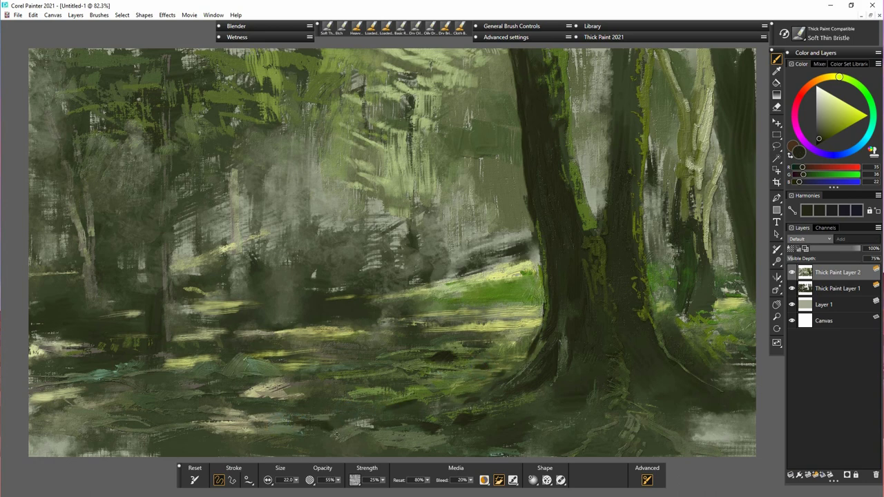
{"action": "left_click_drag", "start_coordinate": [405, 453], "coordinate": [463, 434]}
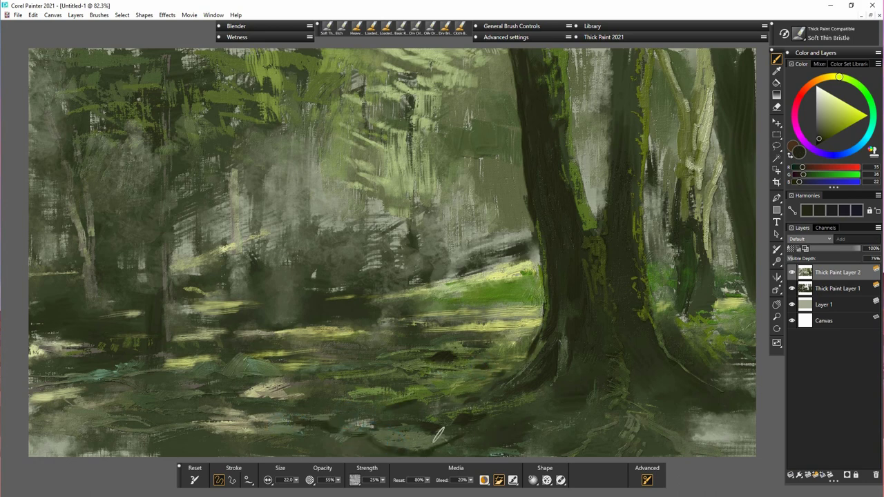
{"action": "left_click_drag", "start_coordinate": [350, 447], "coordinate": [388, 450]}
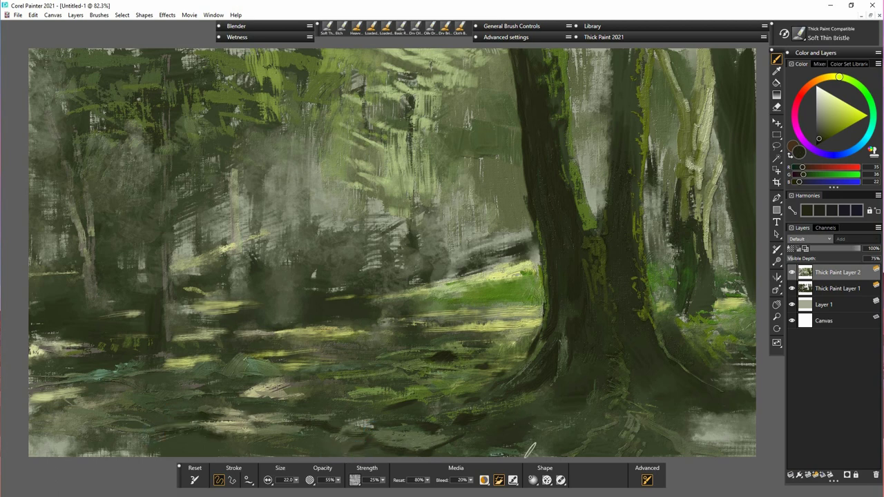
{"action": "left_click_drag", "start_coordinate": [481, 437], "coordinate": [549, 408]}
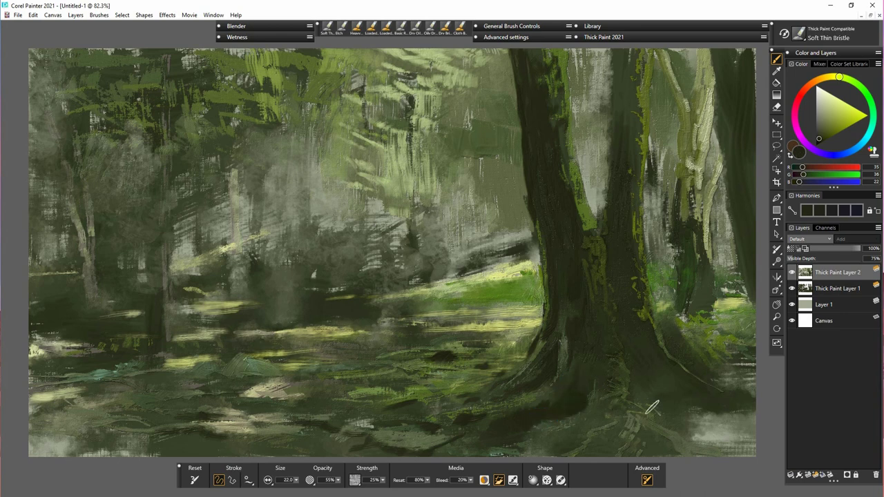
- Paint dark olive strokes over the forked tree's central root, fork and both trunks' inner edges, extending them into the foreground floor
{"action": "left_click_drag", "start_coordinate": [606, 435], "coordinate": [597, 373]}
{"action": "left_click_drag", "start_coordinate": [591, 420], "coordinate": [595, 357]}
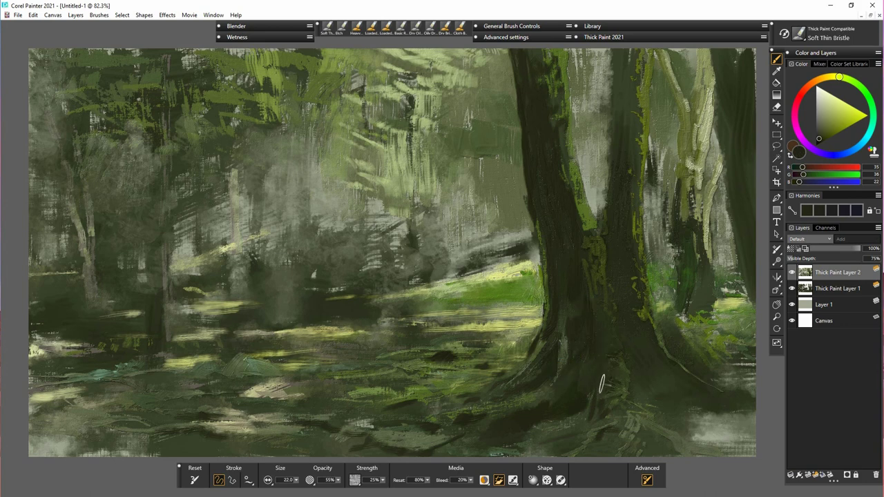
{"action": "left_click_drag", "start_coordinate": [595, 247], "coordinate": [601, 283]}
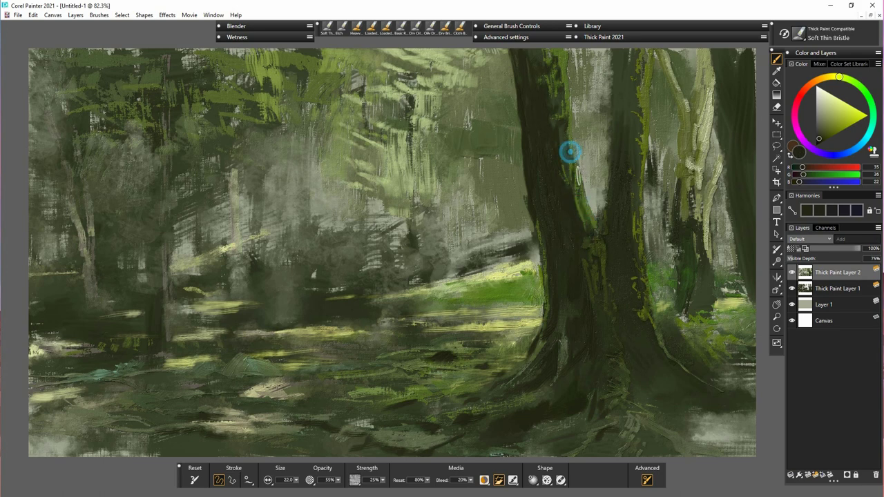
{"action": "left_click_drag", "start_coordinate": [577, 112], "coordinate": [579, 61]}
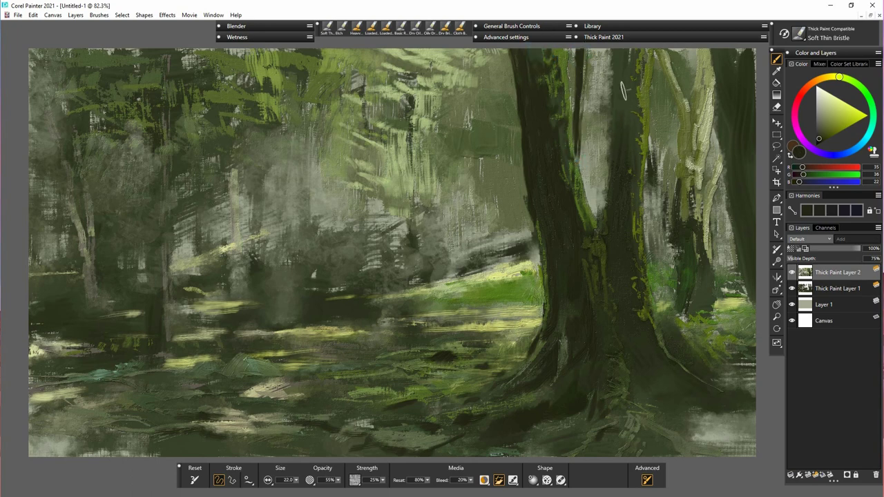
{"action": "left_click_drag", "start_coordinate": [614, 128], "coordinate": [611, 197]}
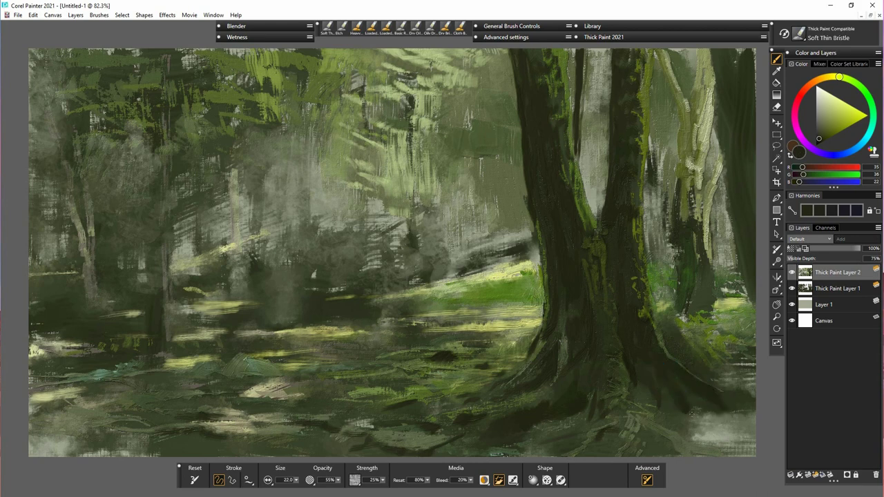
{"action": "left_click_drag", "start_coordinate": [698, 441], "coordinate": [722, 447]}
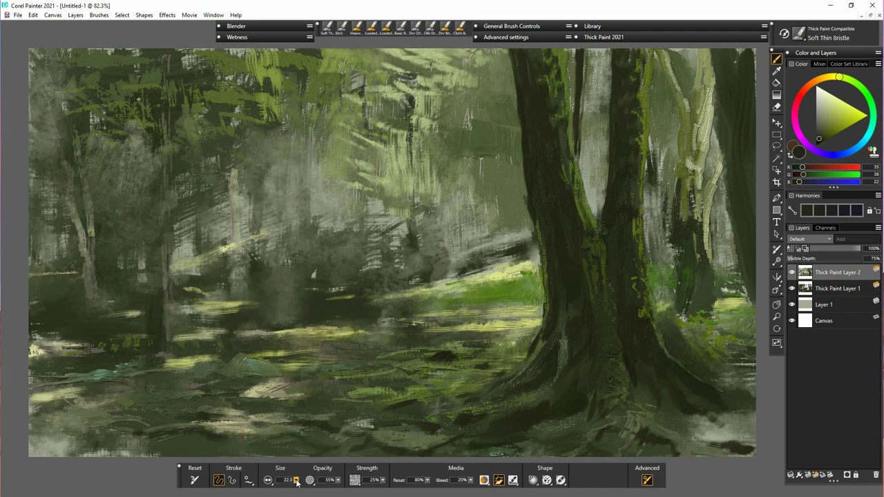
- Reduce the brush size to 6.1 and paint thin dark contour strokes across the left and central foreground floor
{"action": "left_click_drag", "start_coordinate": [297, 480], "coordinate": [291, 480]}
{"action": "mouse_move", "coordinate": [102, 427]}
{"action": "left_mouse_down"}
{"action": "mouse_move", "coordinate": [135, 431]}
{"action": "mouse_move", "coordinate": [87, 429]}
{"action": "mouse_move", "coordinate": [53, 404]}
{"action": "left_mouse_up"}
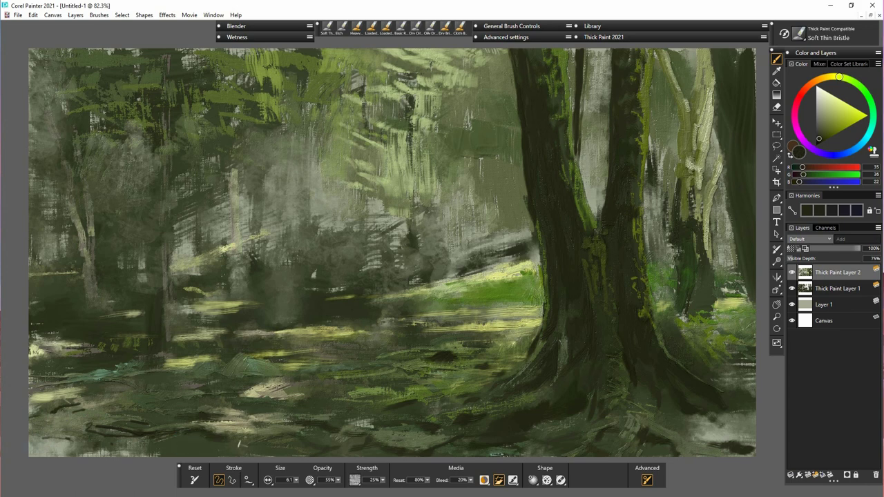
{"action": "mouse_move", "coordinate": [153, 452]}
{"action": "left_mouse_down"}
{"action": "mouse_move", "coordinate": [206, 448]}
{"action": "mouse_move", "coordinate": [192, 435]}
{"action": "left_mouse_up"}
{"action": "left_click_drag", "start_coordinate": [262, 423], "coordinate": [246, 425]}
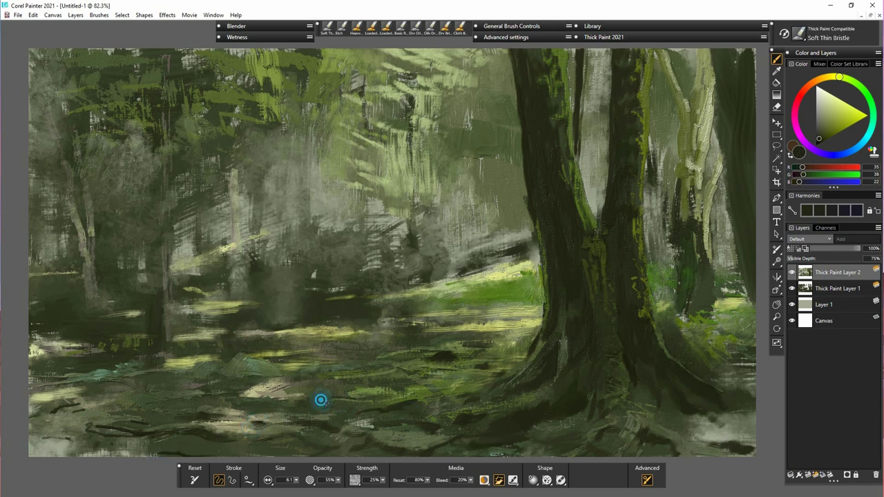
{"action": "left_click_drag", "start_coordinate": [320, 401], "coordinate": [373, 405]}
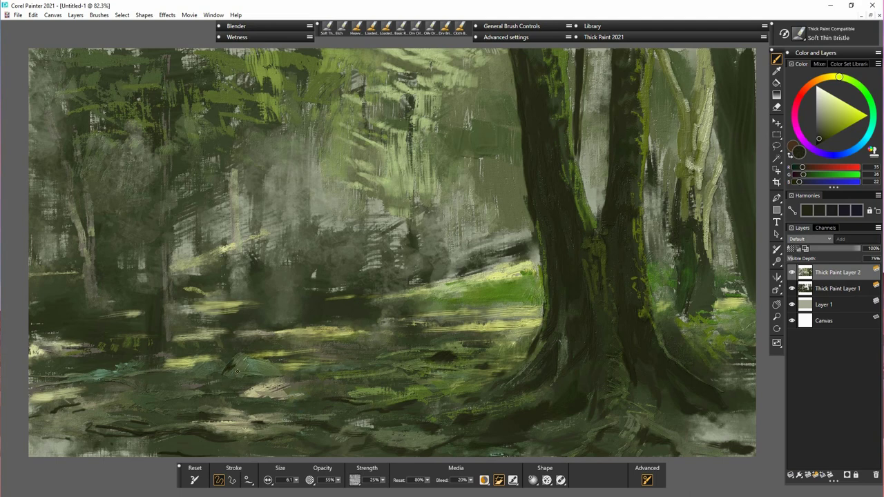
- Outline the bluish-green rock on the left forest floor with thin dark strokes and add dark marks near the canvas's left edge
{"action": "left_click_drag", "start_coordinate": [235, 359], "coordinate": [274, 378]}
{"action": "mouse_move", "coordinate": [196, 368]}
{"action": "left_mouse_down"}
{"action": "mouse_move", "coordinate": [217, 376]}
{"action": "mouse_move", "coordinate": [174, 378]}
{"action": "mouse_move", "coordinate": [207, 376]}
{"action": "left_mouse_up"}
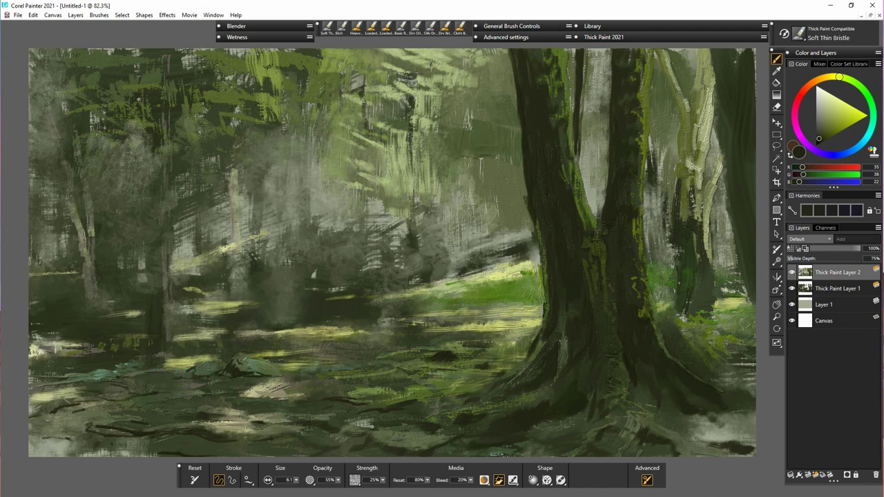
{"action": "mouse_move", "coordinate": [47, 338]}
{"action": "left_mouse_down"}
{"action": "mouse_move", "coordinate": [40, 358]}
{"action": "mouse_move", "coordinate": [61, 350]}
{"action": "mouse_move", "coordinate": [43, 368]}
{"action": "mouse_move", "coordinate": [83, 399]}
{"action": "left_mouse_up"}
- Lighten the dark olive slightly and, at brush size 12.6, paint a small stump in the middle ground and extend the left tree's trunk base
{"action": "left_click", "coordinate": [819, 134]}
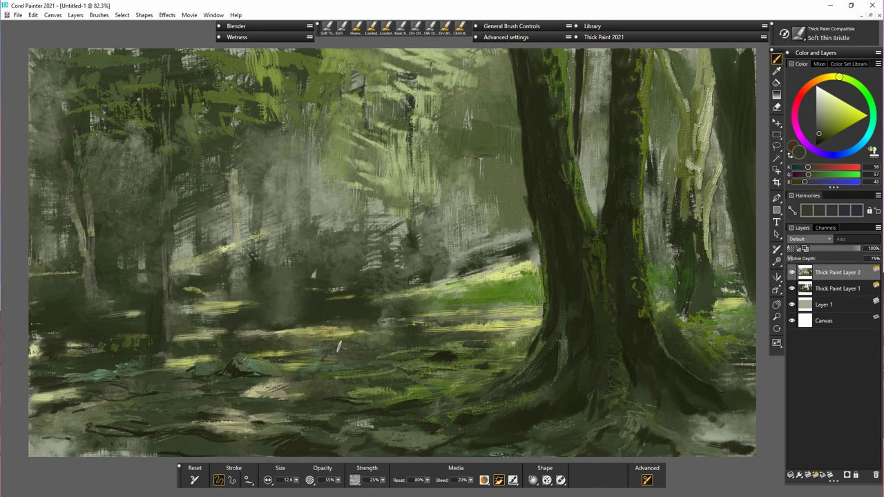
{"action": "left_click_drag", "start_coordinate": [330, 342], "coordinate": [355, 357]}
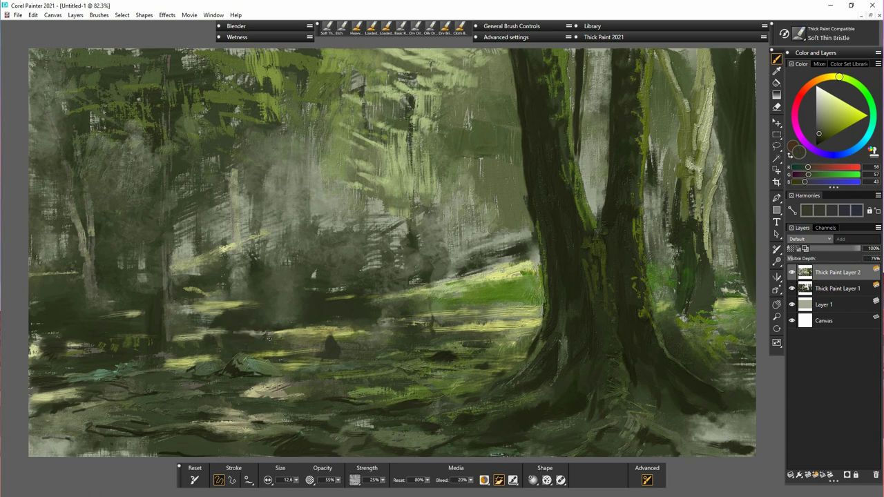
{"action": "mouse_move", "coordinate": [148, 324]}
{"action": "left_mouse_down"}
{"action": "mouse_move", "coordinate": [161, 358]}
{"action": "mouse_move", "coordinate": [167, 351]}
{"action": "mouse_move", "coordinate": [145, 382]}
{"action": "mouse_move", "coordinate": [153, 328]}
{"action": "mouse_move", "coordinate": [165, 373]}
{"action": "mouse_move", "coordinate": [93, 387]}
{"action": "left_mouse_up"}
{"action": "left_click_drag", "start_coordinate": [146, 391], "coordinate": [95, 402]}
{"action": "left_click", "coordinate": [91, 415]}
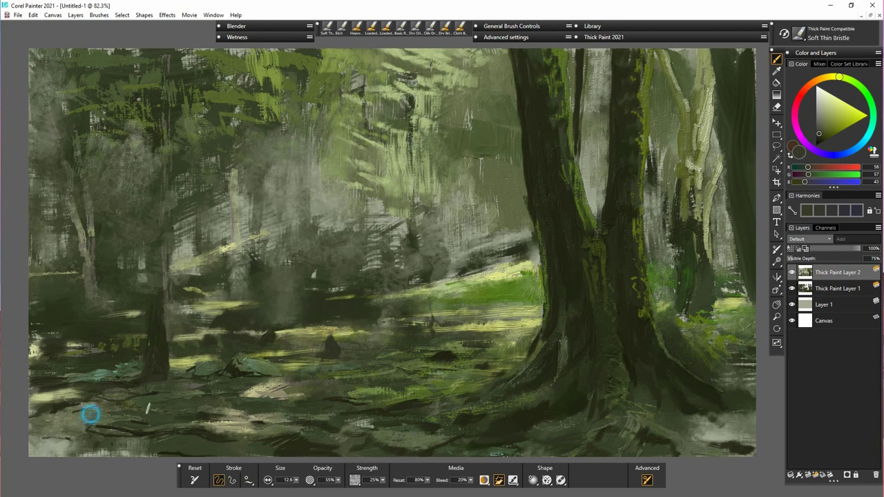
{"action": "left_click", "coordinate": [147, 403]}
- Sample a mossy green from the floor and paint grass patches around the left tree's base and the bluish-green rock
{"action": "left_click", "coordinate": [424, 393], "text": "alt"}
{"action": "left_click", "coordinate": [136, 385]}
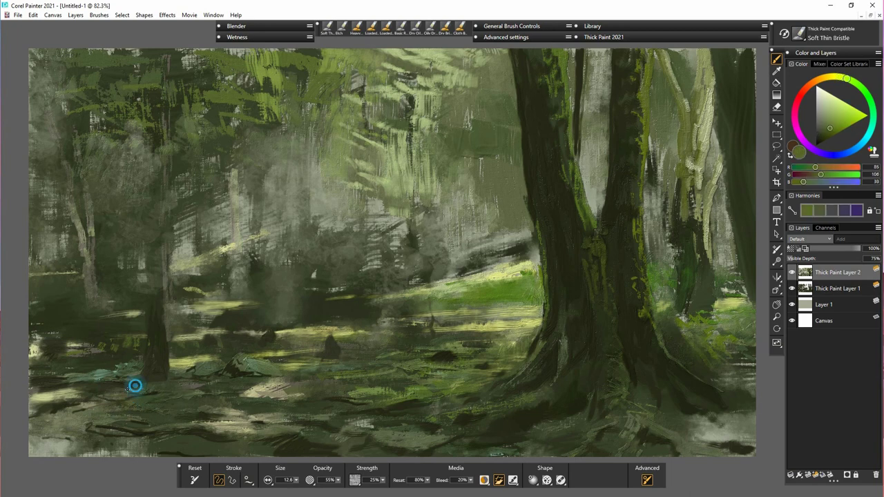
{"action": "left_click", "coordinate": [120, 387]}
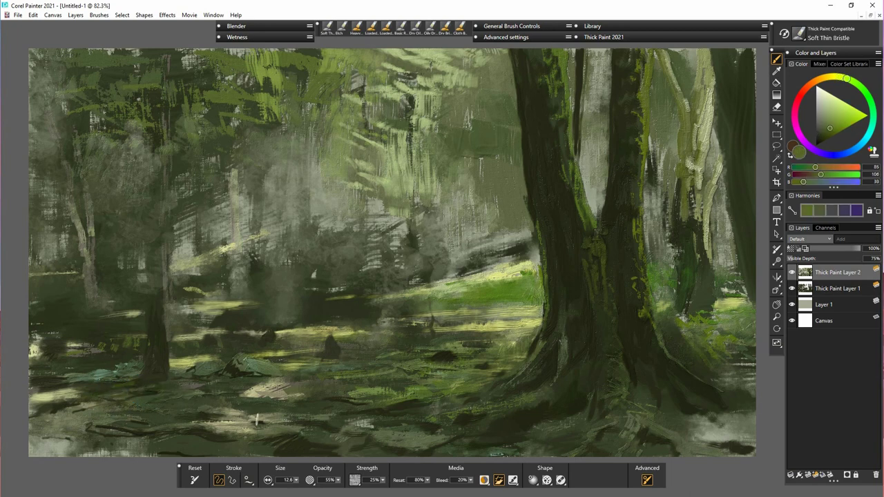
{"action": "left_click_drag", "start_coordinate": [193, 376], "coordinate": [194, 367]}
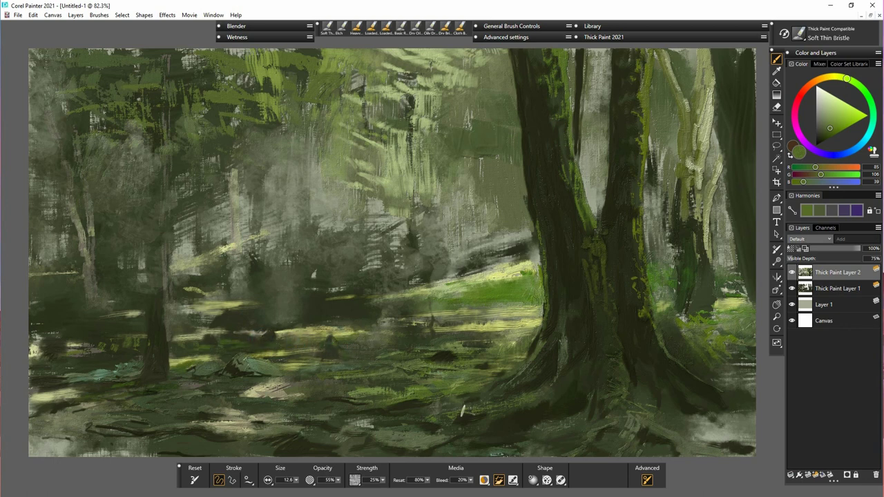
{"action": "left_click_drag", "start_coordinate": [219, 395], "coordinate": [255, 385]}
{"action": "left_click_drag", "start_coordinate": [241, 379], "coordinate": [250, 378]}
{"action": "left_click", "coordinate": [207, 388]}
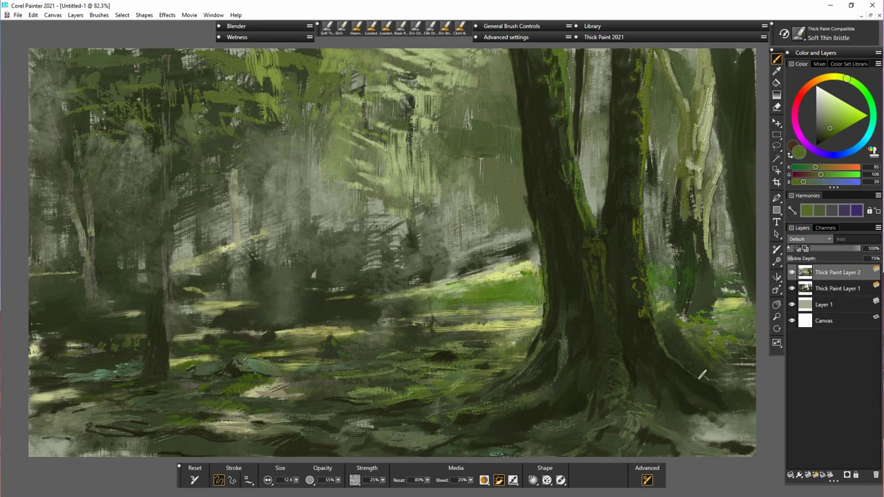
- Sample the root colour, shift it to a brighter mossy green, and paint moss on the centre of the forked tree's base
{"action": "left_click", "coordinate": [628, 424], "text": "alt"}
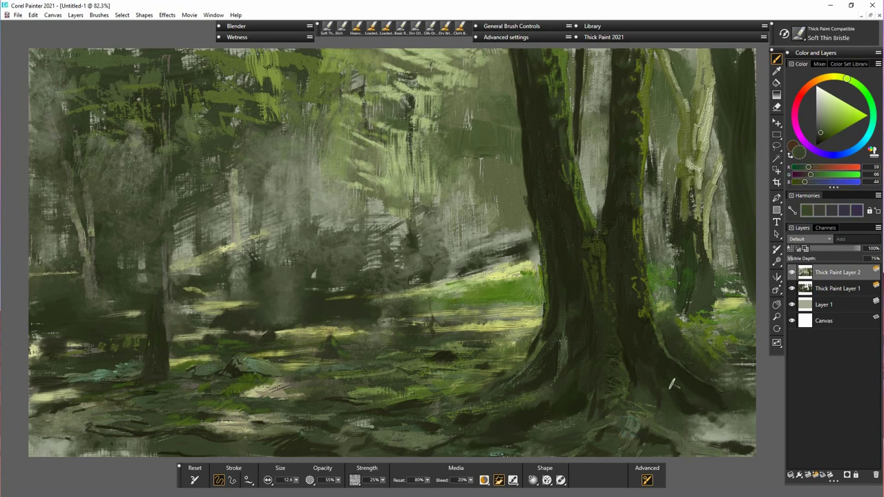
{"action": "left_click", "coordinate": [829, 131]}
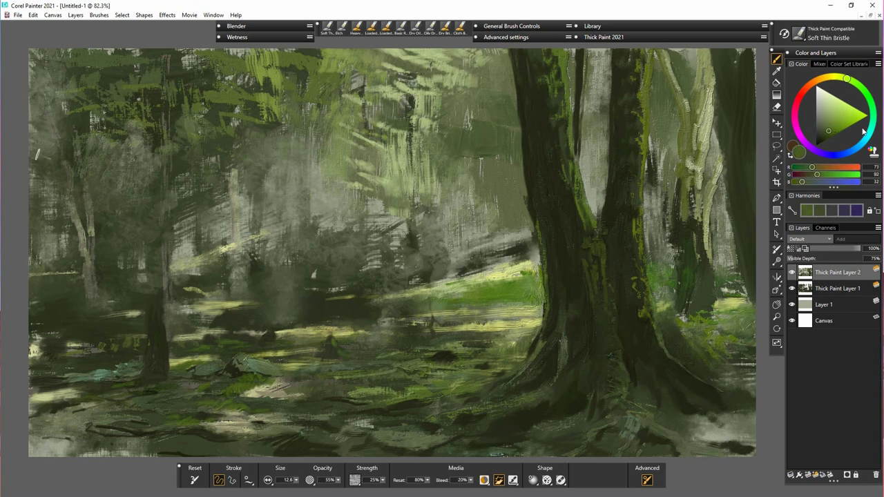
{"action": "left_click", "coordinate": [854, 82]}
{"action": "left_click_drag", "start_coordinate": [613, 356], "coordinate": [614, 364]}
{"action": "mouse_move", "coordinate": [619, 355]}
{"action": "left_mouse_down"}
{"action": "mouse_move", "coordinate": [634, 391]}
{"action": "mouse_move", "coordinate": [612, 385]}
{"action": "mouse_move", "coordinate": [616, 393]}
{"action": "mouse_move", "coordinate": [629, 366]}
{"action": "left_mouse_up"}
{"action": "left_click", "coordinate": [826, 129]}
{"action": "left_click", "coordinate": [849, 80]}
{"action": "left_click", "coordinate": [833, 126]}
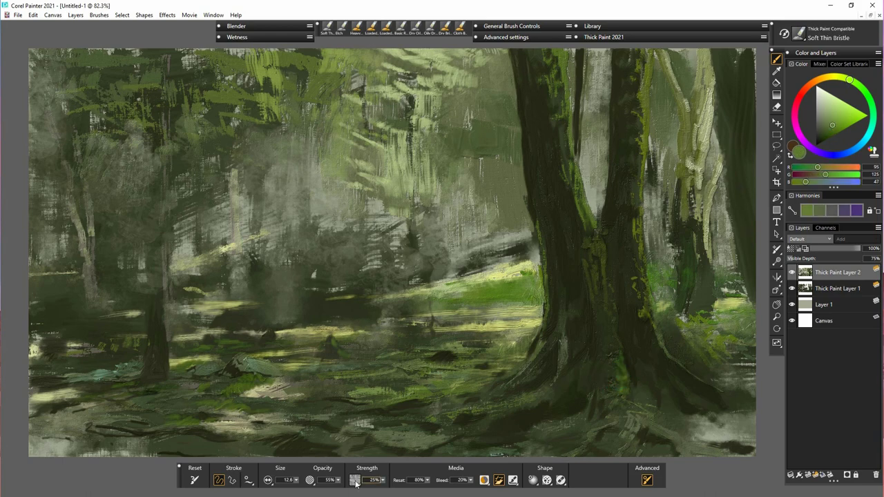
{"action": "left_click", "coordinate": [532, 37]}
{"action": "left_click", "coordinate": [534, 37]}
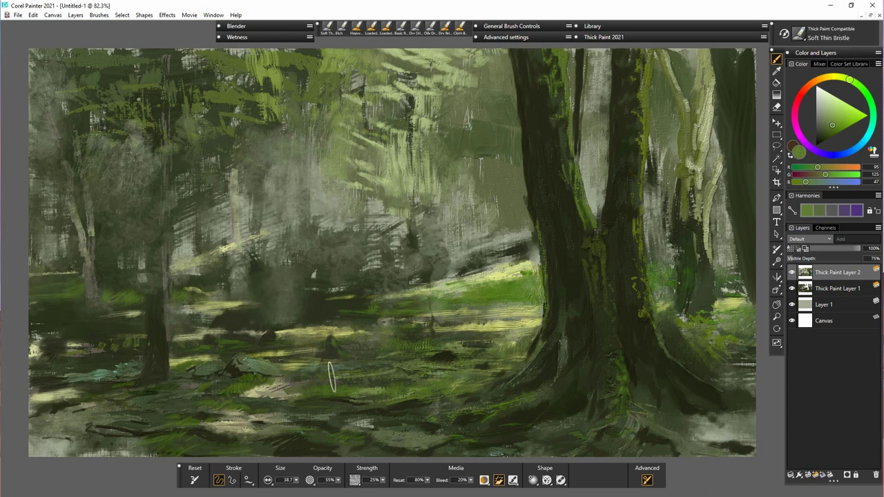
- Sample a very dark olive and, at brush size 38.7, darken the far-right trunk and the foreground around the forked tree's roots
{"action": "left_click", "coordinate": [447, 357], "text": "alt"}
{"action": "mouse_move", "coordinate": [734, 203]}
{"action": "left_mouse_down"}
{"action": "mouse_move", "coordinate": [717, 83]}
{"action": "mouse_move", "coordinate": [725, 69]}
{"action": "mouse_move", "coordinate": [741, 75]}
{"action": "mouse_move", "coordinate": [752, 187]}
{"action": "left_mouse_up"}
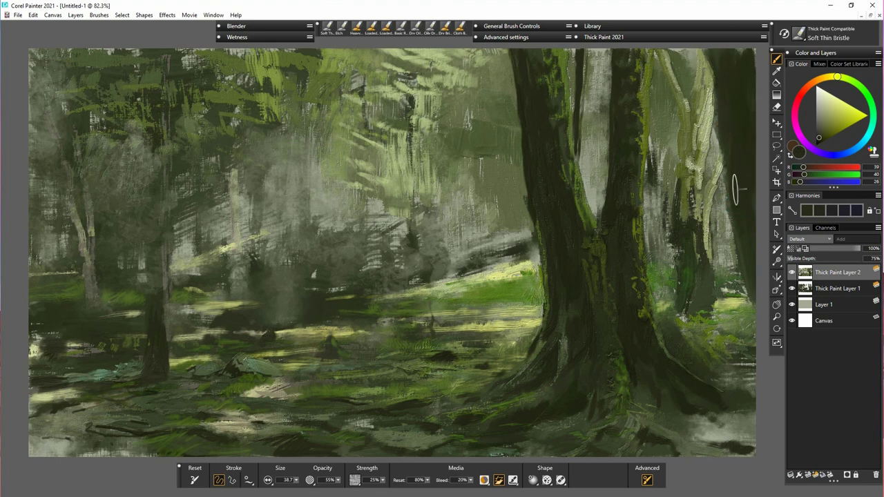
{"action": "left_click_drag", "start_coordinate": [724, 129], "coordinate": [742, 248]}
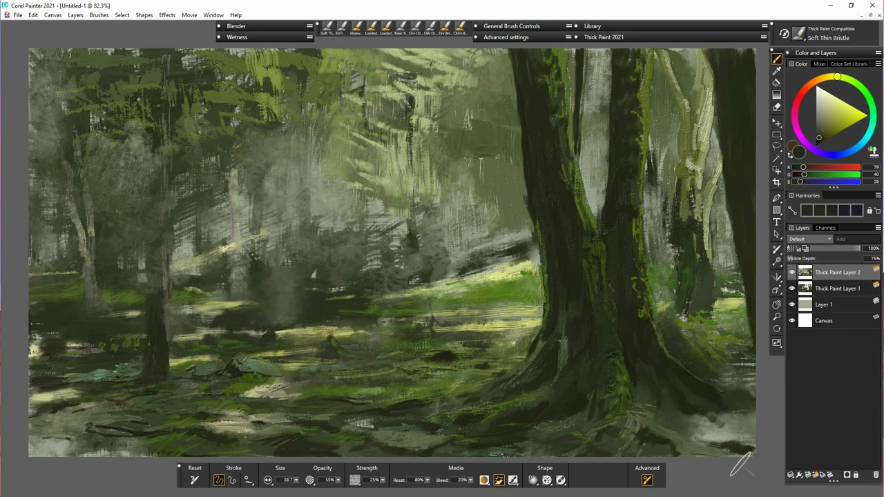
{"action": "mouse_move", "coordinate": [706, 423]}
{"action": "left_mouse_down"}
{"action": "mouse_move", "coordinate": [690, 441]}
{"action": "mouse_move", "coordinate": [714, 444]}
{"action": "left_mouse_up"}
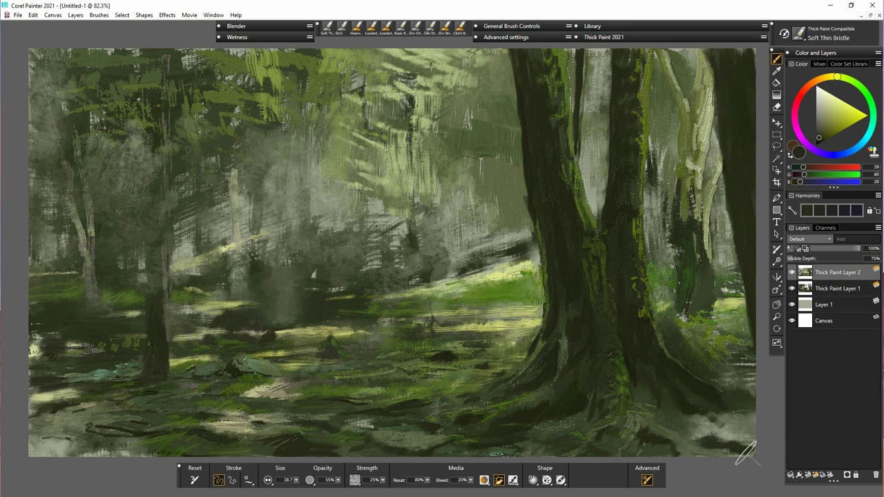
{"action": "left_click_drag", "start_coordinate": [579, 406], "coordinate": [523, 437]}
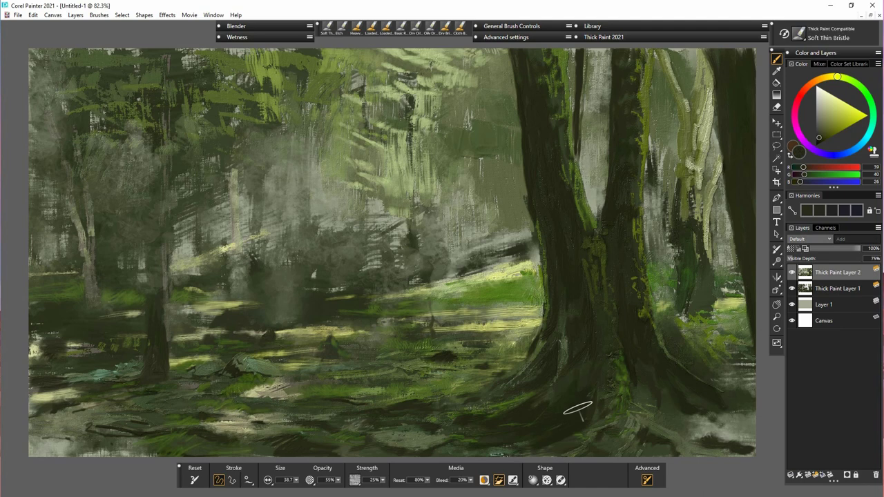
- Sample a mossy green and, at brush size 94.6, brush grass over the ground right of the forked tree and the sunlit bank
{"action": "left_click", "coordinate": [501, 415], "text": "alt"}
{"action": "left_click_drag", "start_coordinate": [298, 481], "coordinate": [308, 481]}
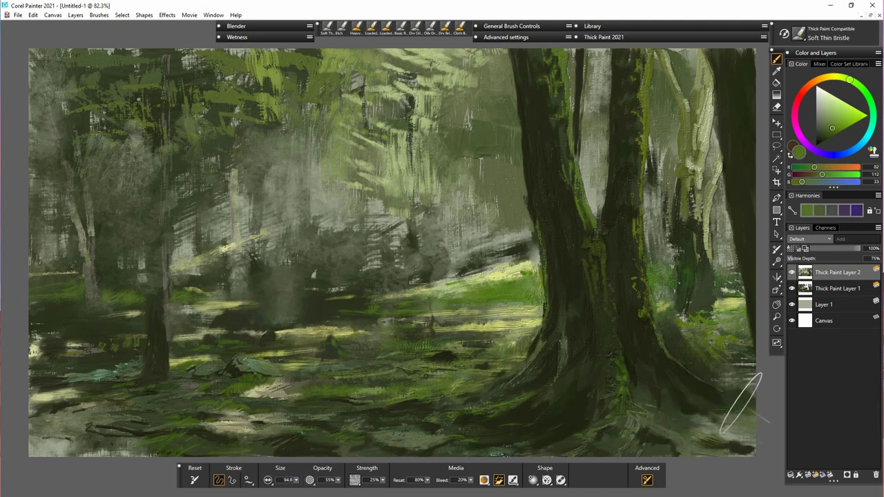
{"action": "mouse_move", "coordinate": [689, 356]}
{"action": "left_mouse_down"}
{"action": "mouse_move", "coordinate": [675, 332]}
{"action": "mouse_move", "coordinate": [725, 331]}
{"action": "left_mouse_up"}
{"action": "left_click_drag", "start_coordinate": [738, 370], "coordinate": [727, 439]}
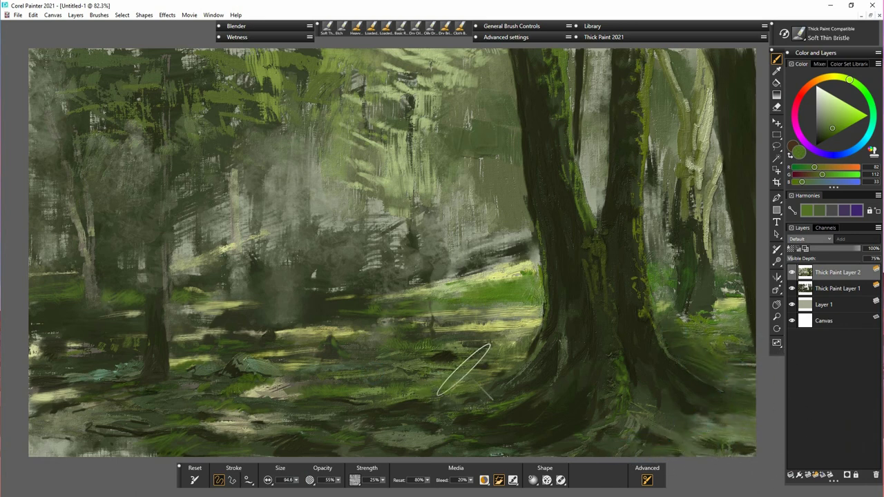
{"action": "mouse_move", "coordinate": [512, 290]}
{"action": "left_mouse_down"}
{"action": "mouse_move", "coordinate": [532, 266]}
{"action": "mouse_move", "coordinate": [449, 282]}
{"action": "left_mouse_up"}
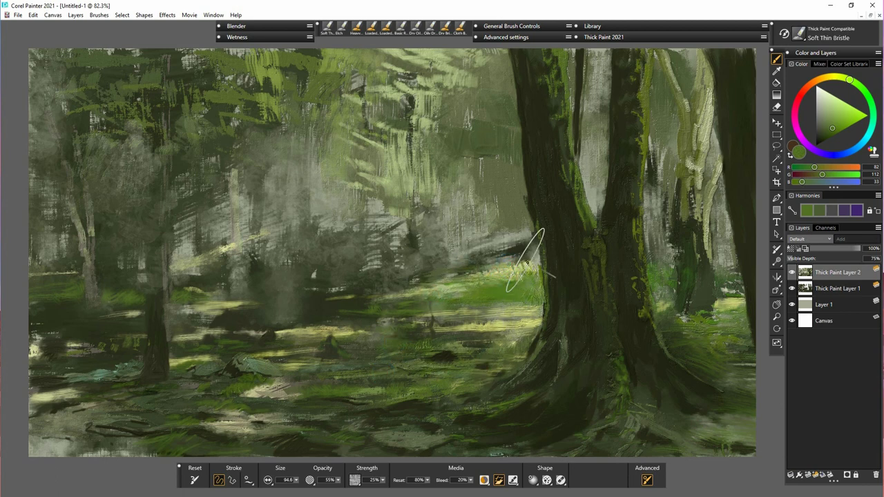
- Shift the colour to a cooler green and brush it over the misty background just left of the forked tree
{"action": "left_click_drag", "start_coordinate": [835, 154], "coordinate": [868, 97]}
{"action": "left_click_drag", "start_coordinate": [834, 125], "coordinate": [826, 124]}
{"action": "mouse_move", "coordinate": [497, 243]}
{"action": "left_mouse_down"}
{"action": "mouse_move", "coordinate": [467, 234]}
{"action": "mouse_move", "coordinate": [443, 244]}
{"action": "left_mouse_up"}
{"action": "left_click_drag", "start_coordinate": [523, 228], "coordinate": [493, 204]}
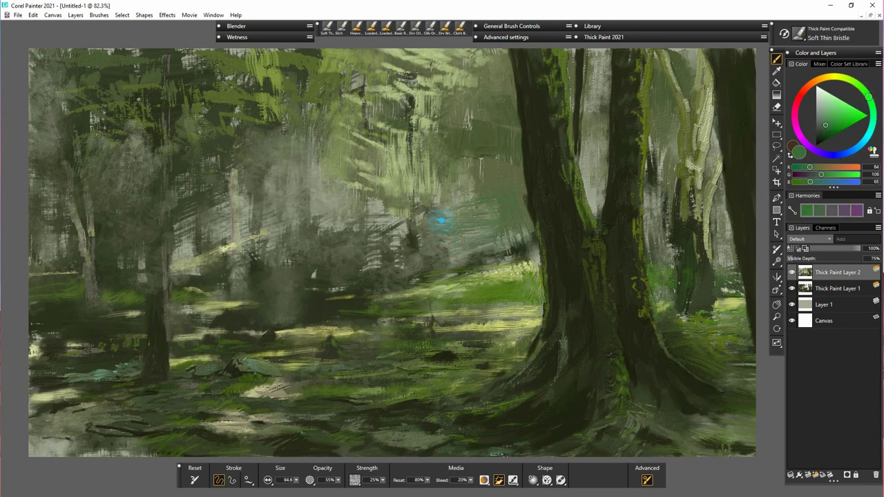
{"action": "left_click_drag", "start_coordinate": [441, 221], "coordinate": [471, 205]}
- Paint cool green accents in the forked tree's gap and the left background at brush size 27.8, then enlarge the brush to 80.1
{"action": "left_click_drag", "start_coordinate": [297, 481], "coordinate": [284, 483]}
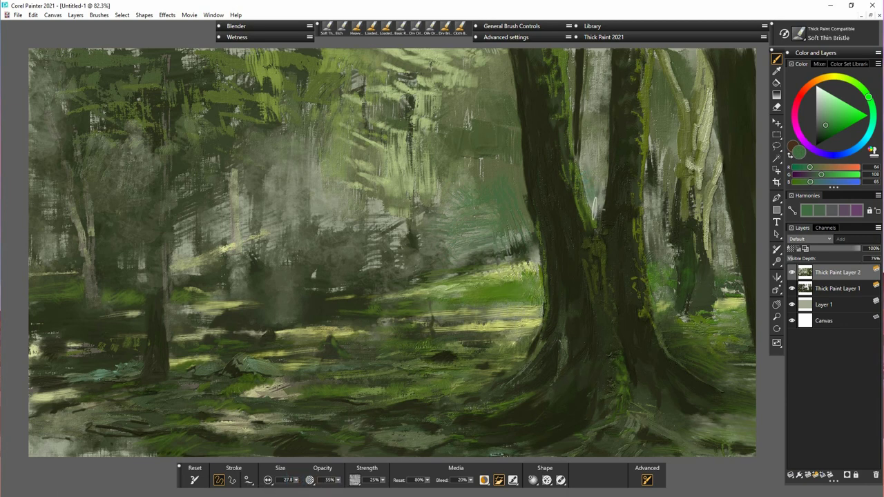
{"action": "left_click_drag", "start_coordinate": [586, 176], "coordinate": [606, 163]}
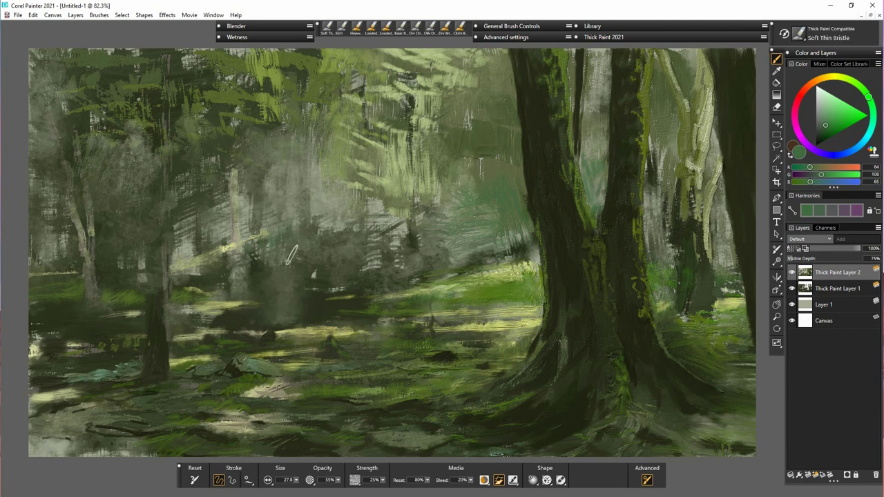
{"action": "left_click_drag", "start_coordinate": [42, 206], "coordinate": [68, 215]}
{"action": "left_click_drag", "start_coordinate": [44, 185], "coordinate": [61, 187]}
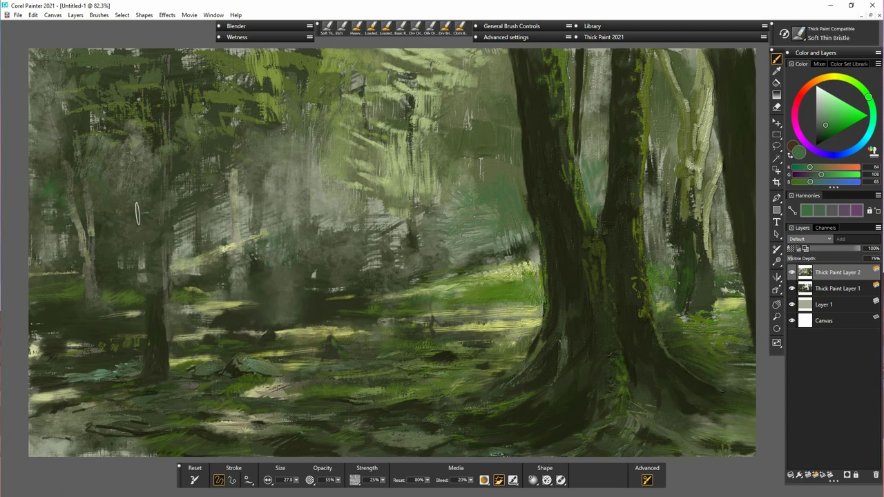
{"action": "left_click_drag", "start_coordinate": [153, 140], "coordinate": [141, 158]}
{"action": "left_click_drag", "start_coordinate": [297, 481], "coordinate": [309, 480]}
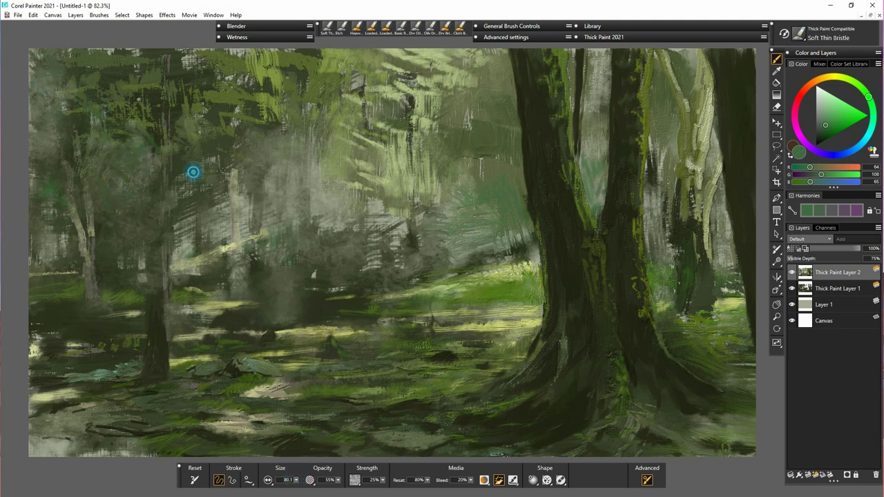
- Switch to the Oily Dry Pastel brush and paint cool green over the upper background just left of the forked tree
{"action": "left_click", "coordinate": [648, 37]}
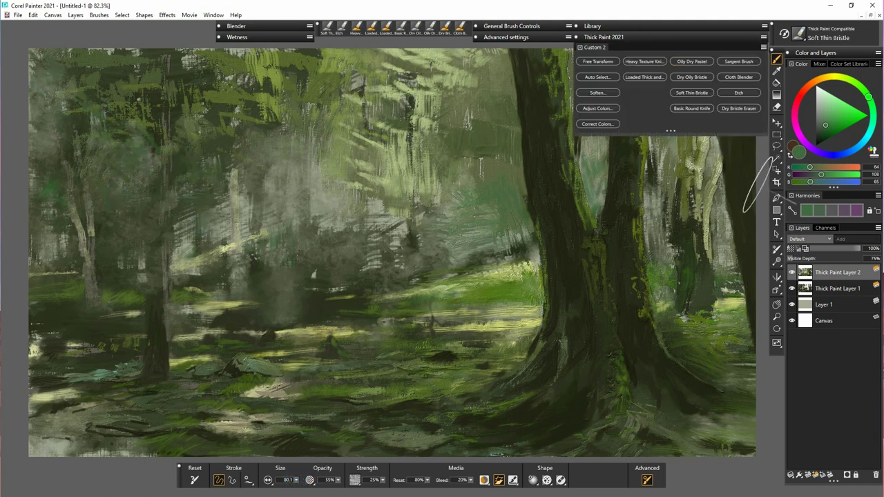
{"action": "left_click", "coordinate": [703, 62]}
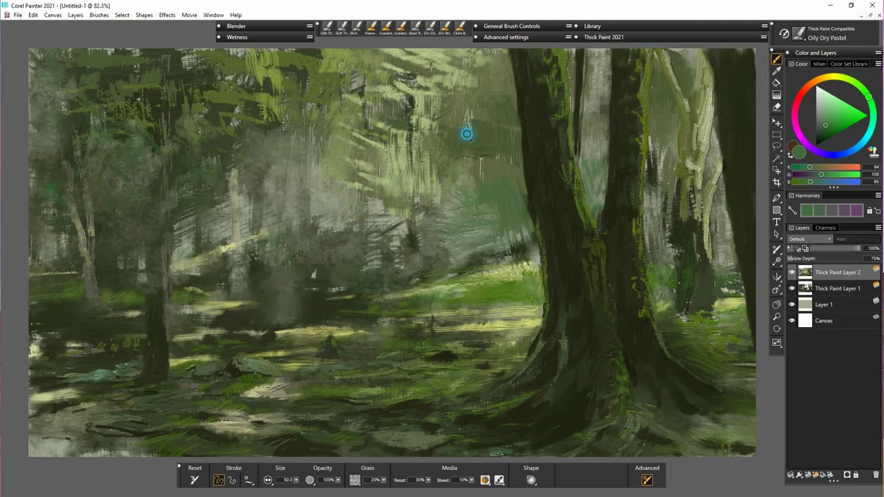
{"action": "mouse_move", "coordinate": [467, 132]}
{"action": "left_mouse_down"}
{"action": "mouse_move", "coordinate": [491, 146]}
{"action": "mouse_move", "coordinate": [480, 167]}
{"action": "left_mouse_up"}
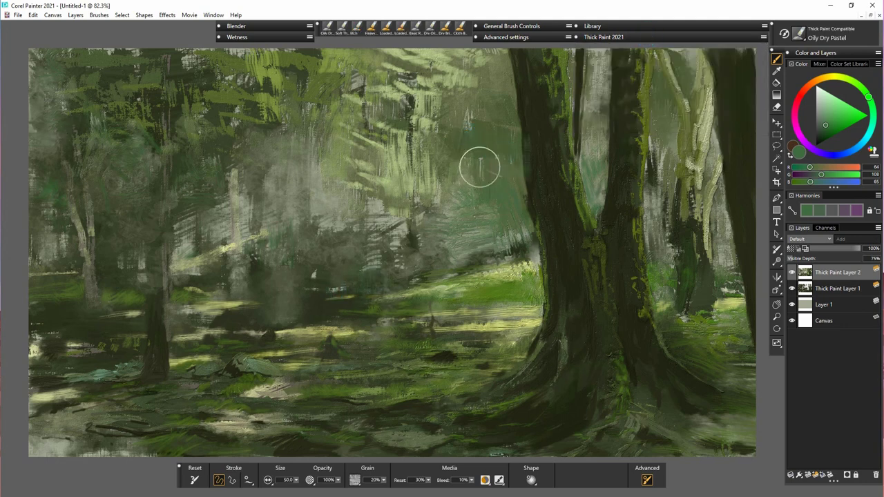
- Sample dark greens from the painting and, at brush size 16.8, brush them over the misty background between the left trunks and the forked tree
{"action": "left_click", "coordinate": [316, 306], "text": "alt"}
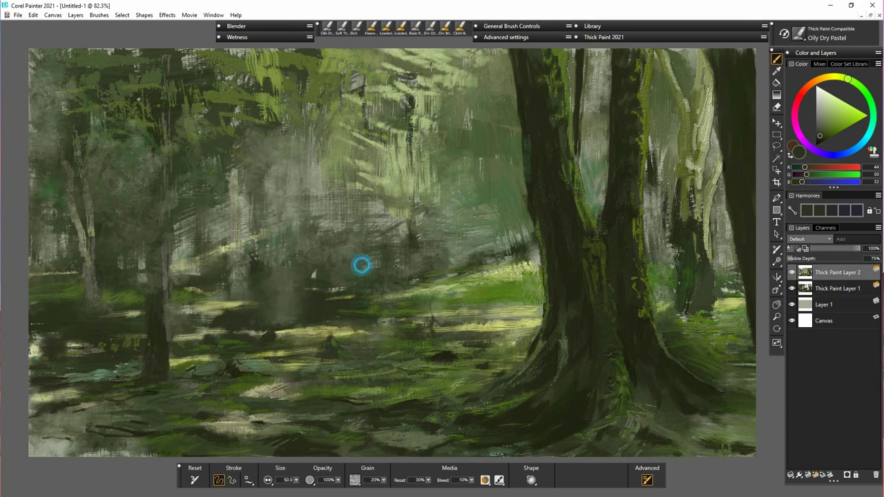
{"action": "left_click_drag", "start_coordinate": [296, 480], "coordinate": [284, 481]}
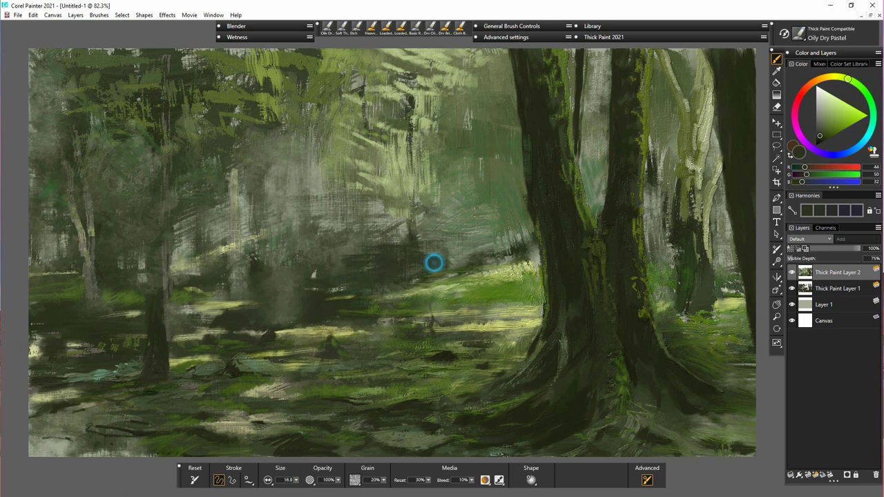
{"action": "mouse_move", "coordinate": [234, 224]}
{"action": "left_mouse_down"}
{"action": "mouse_move", "coordinate": [311, 225]}
{"action": "mouse_move", "coordinate": [293, 207]}
{"action": "mouse_move", "coordinate": [173, 262]}
{"action": "mouse_move", "coordinate": [221, 201]}
{"action": "mouse_move", "coordinate": [210, 240]}
{"action": "mouse_move", "coordinate": [279, 208]}
{"action": "mouse_move", "coordinate": [302, 218]}
{"action": "mouse_move", "coordinate": [263, 209]}
{"action": "mouse_move", "coordinate": [304, 212]}
{"action": "left_mouse_up"}
{"action": "left_click_drag", "start_coordinate": [312, 171], "coordinate": [322, 226]}
{"action": "left_click", "coordinate": [171, 154], "text": "alt"}
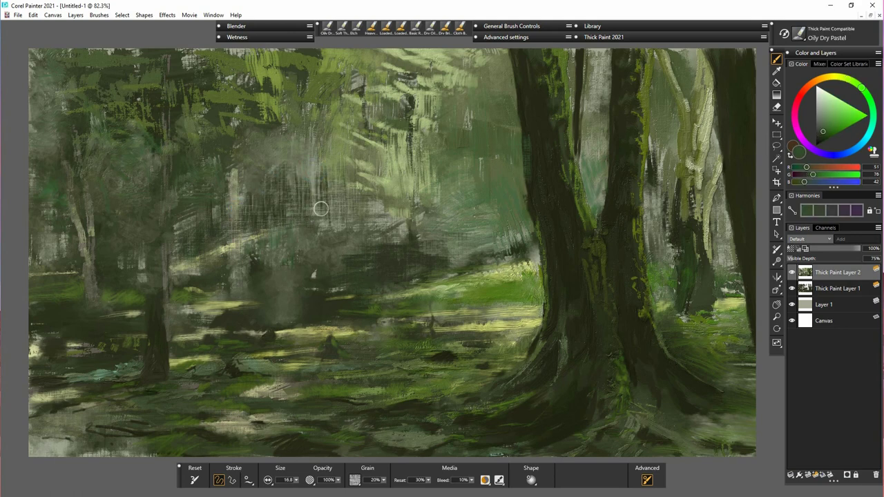
{"action": "mouse_move", "coordinate": [264, 198]}
{"action": "left_mouse_down"}
{"action": "mouse_move", "coordinate": [334, 201]}
{"action": "mouse_move", "coordinate": [307, 166]}
{"action": "mouse_move", "coordinate": [276, 149]}
{"action": "mouse_move", "coordinate": [327, 122]}
{"action": "mouse_move", "coordinate": [223, 79]}
{"action": "mouse_move", "coordinate": [283, 115]}
{"action": "mouse_move", "coordinate": [389, 127]}
{"action": "left_mouse_up"}
{"action": "mouse_move", "coordinate": [311, 123]}
{"action": "left_mouse_down"}
{"action": "mouse_move", "coordinate": [310, 191]}
{"action": "mouse_move", "coordinate": [325, 232]}
{"action": "left_mouse_up"}
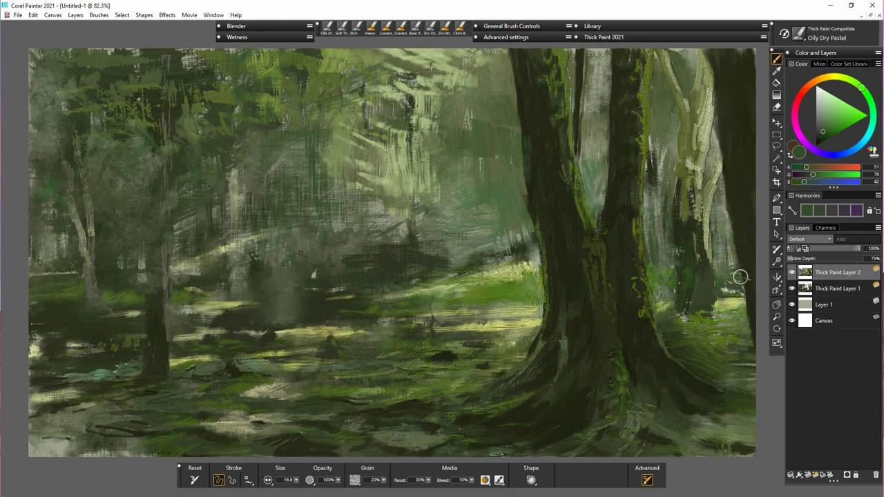
- With the Soft Thin Bristle, paint a lighter cool green into the misty background at size 17.5, then broaden the foliage at size 70.2
{"action": "left_click", "coordinate": [637, 37]}
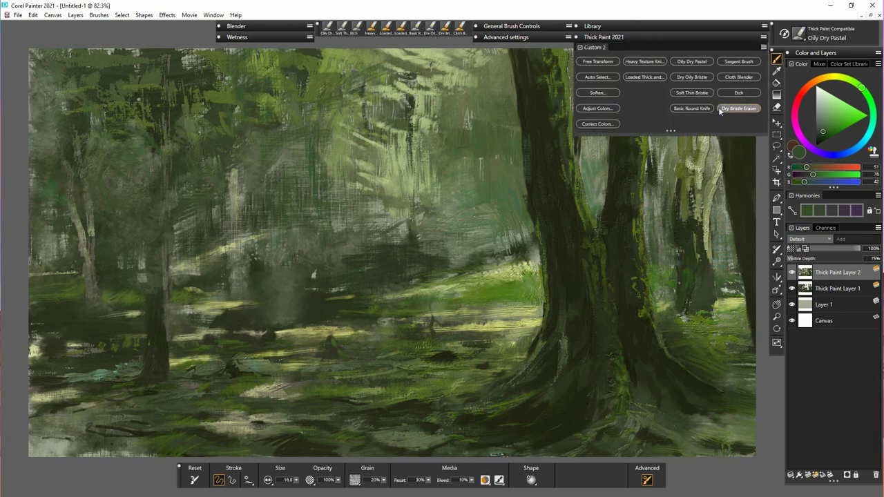
{"action": "left_click", "coordinate": [692, 93]}
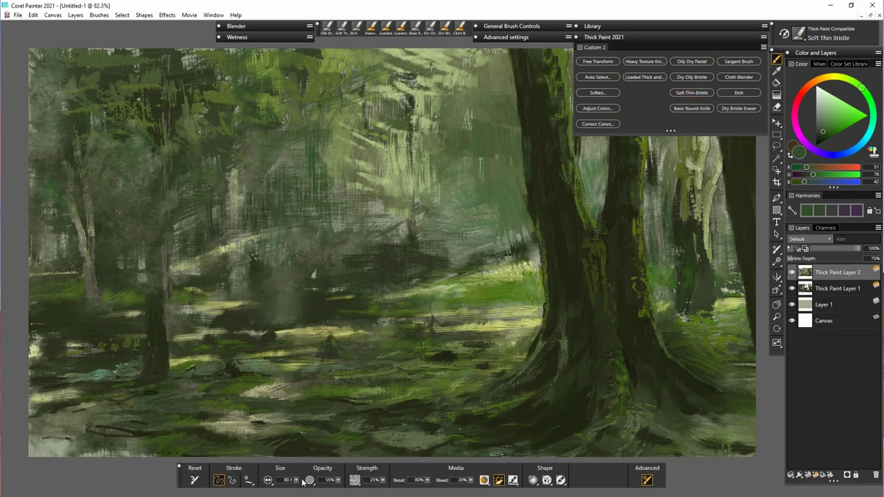
{"action": "left_click_drag", "start_coordinate": [297, 480], "coordinate": [276, 489]}
{"action": "left_click", "coordinate": [507, 197], "text": "alt"}
{"action": "left_click", "coordinate": [829, 116]}
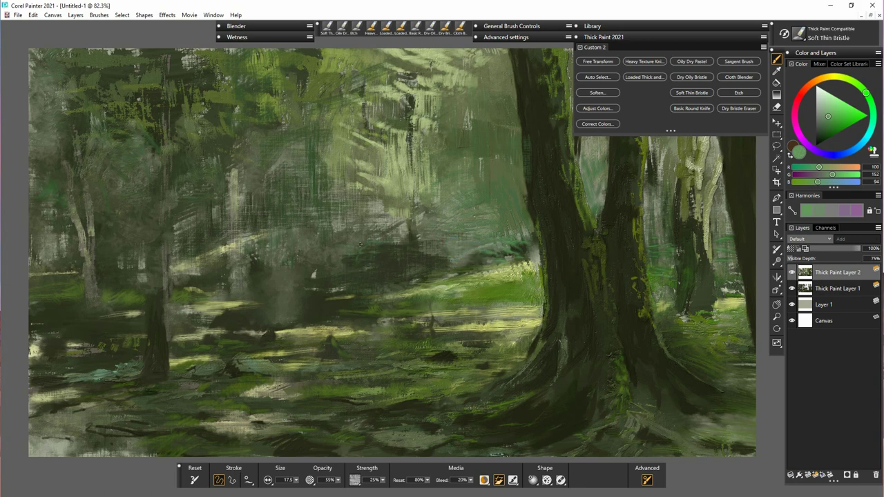
{"action": "left_click_drag", "start_coordinate": [296, 480], "coordinate": [304, 481]}
{"action": "mouse_move", "coordinate": [353, 199]}
{"action": "left_mouse_down"}
{"action": "mouse_move", "coordinate": [331, 217]}
{"action": "mouse_move", "coordinate": [338, 175]}
{"action": "left_mouse_up"}
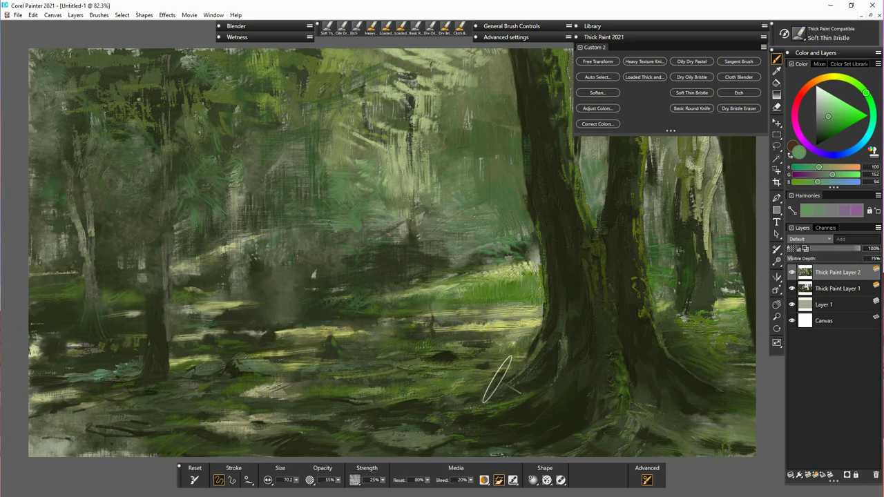
- Switch to the Heavy Texture Knife, choose a dark greyish brown, and paint thin distant trunks just left of the forked tree
{"action": "left_click", "coordinate": [644, 61]}
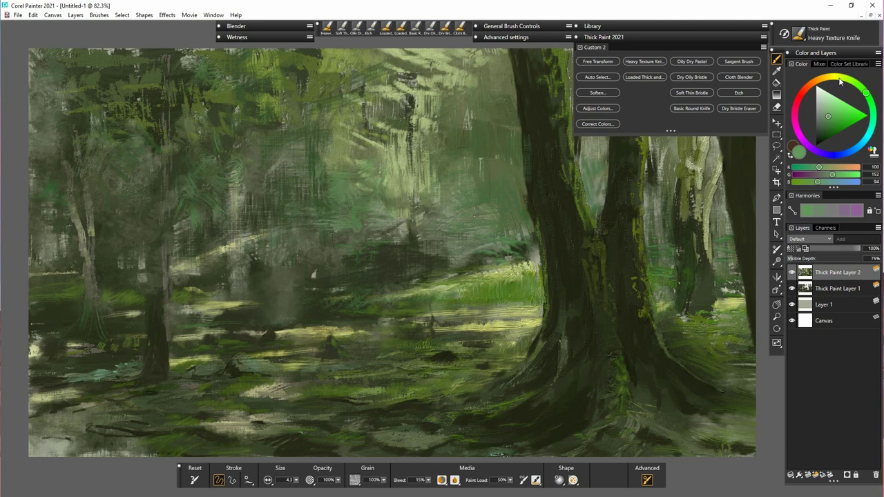
{"action": "left_click_drag", "start_coordinate": [841, 81], "coordinate": [829, 78]}
{"action": "left_click_drag", "start_coordinate": [824, 121], "coordinate": [820, 131]}
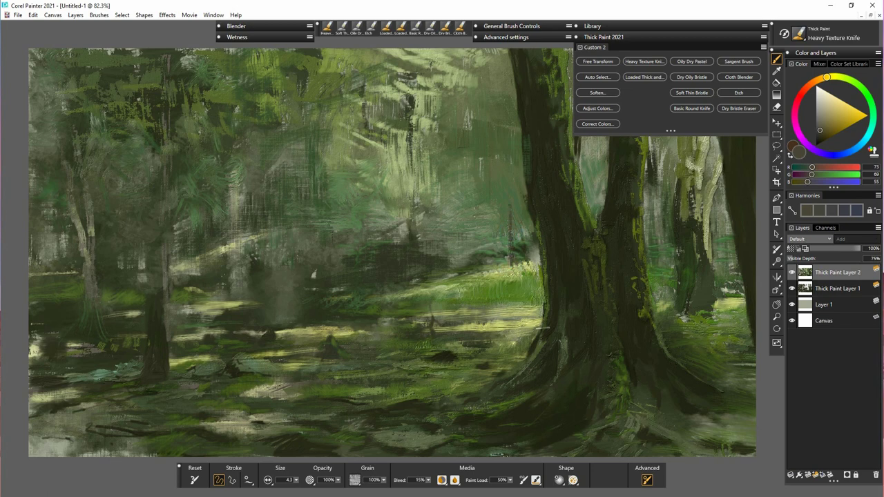
{"action": "mouse_move", "coordinate": [490, 96]}
{"action": "left_mouse_down"}
{"action": "mouse_move", "coordinate": [492, 251]}
{"action": "mouse_move", "coordinate": [493, 205]}
{"action": "left_mouse_up"}
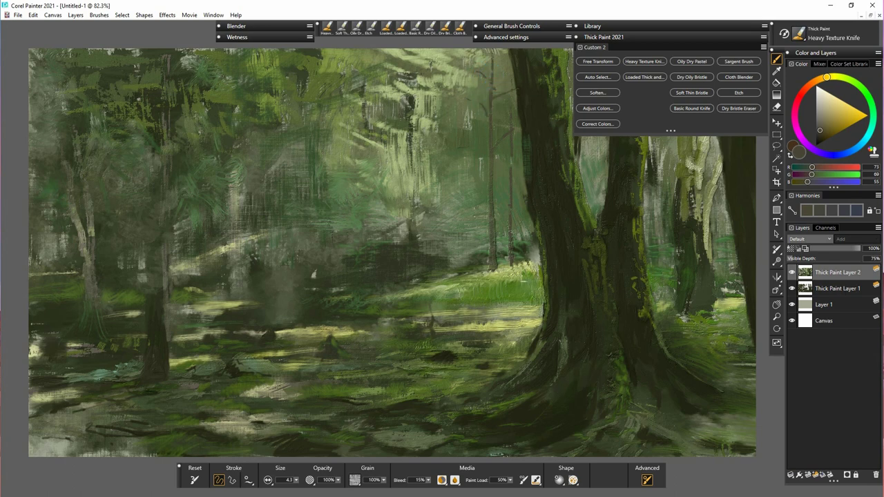
- Paint a thicker distant trunk in the same brown from the upper foliage down to the left end of the sunlit bank
{"action": "mouse_move", "coordinate": [425, 275]}
{"action": "left_mouse_down"}
{"action": "mouse_move", "coordinate": [430, 221]}
{"action": "mouse_move", "coordinate": [420, 248]}
{"action": "mouse_move", "coordinate": [426, 185]}
{"action": "left_mouse_up"}
{"action": "left_click_drag", "start_coordinate": [425, 149], "coordinate": [428, 67]}
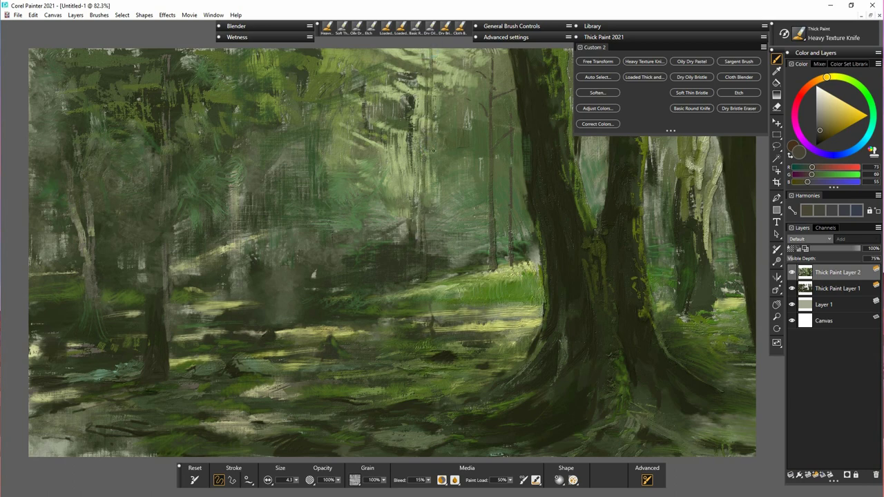
{"action": "left_click_drag", "start_coordinate": [427, 159], "coordinate": [437, 268]}
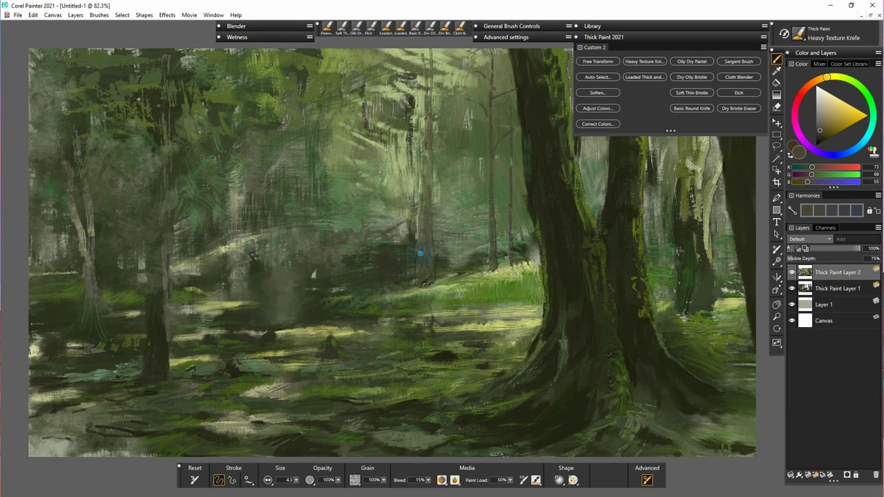
{"action": "left_click", "coordinate": [417, 287]}
- Sample a yellowish green, lighten it to a pale tint, and paint highlights along the newest distant trunk and the grass at its base
{"action": "left_click", "coordinate": [437, 292], "text": "alt"}
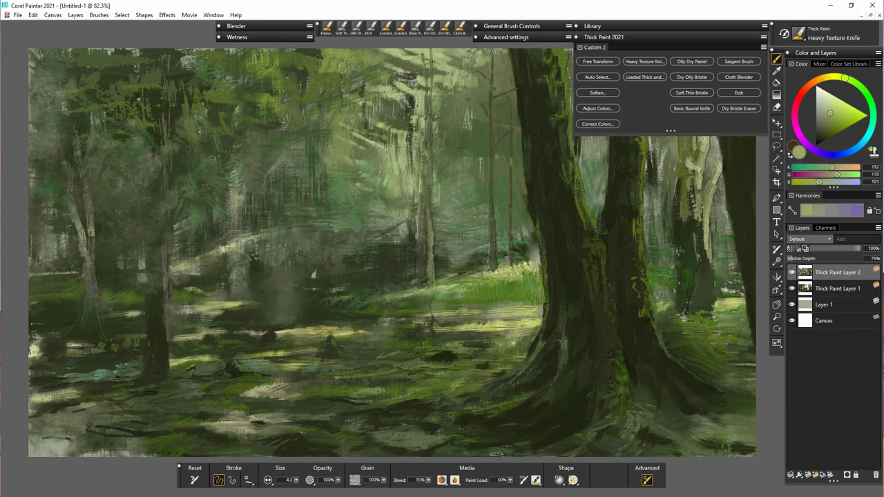
{"action": "left_click", "coordinate": [826, 101]}
{"action": "mouse_move", "coordinate": [431, 142]}
{"action": "left_mouse_down"}
{"action": "mouse_move", "coordinate": [432, 221]}
{"action": "mouse_move", "coordinate": [432, 147]}
{"action": "left_mouse_up"}
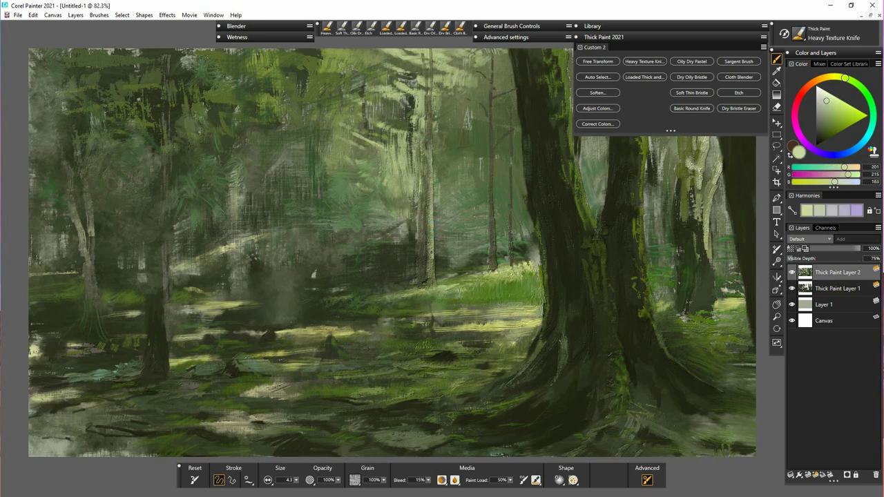
{"action": "mouse_move", "coordinate": [425, 260]}
{"action": "left_mouse_down"}
{"action": "mouse_move", "coordinate": [419, 242]}
{"action": "mouse_move", "coordinate": [429, 232]}
{"action": "mouse_move", "coordinate": [433, 287]}
{"action": "mouse_move", "coordinate": [426, 269]}
{"action": "mouse_move", "coordinate": [424, 280]}
{"action": "left_mouse_up"}
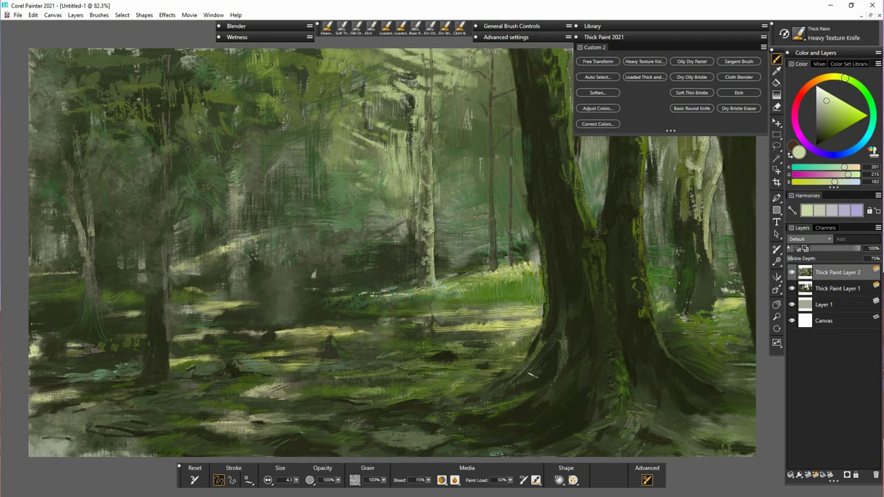
- With the Heavy Texture Knife, dab pale highlights on the sunlit bank and paint faint dark trunk strokes left of the pale birch
{"action": "mouse_move", "coordinate": [487, 272]}
{"action": "left_mouse_down"}
{"action": "mouse_move", "coordinate": [493, 268]}
{"action": "mouse_move", "coordinate": [478, 271]}
{"action": "mouse_move", "coordinate": [535, 267]}
{"action": "left_mouse_up"}
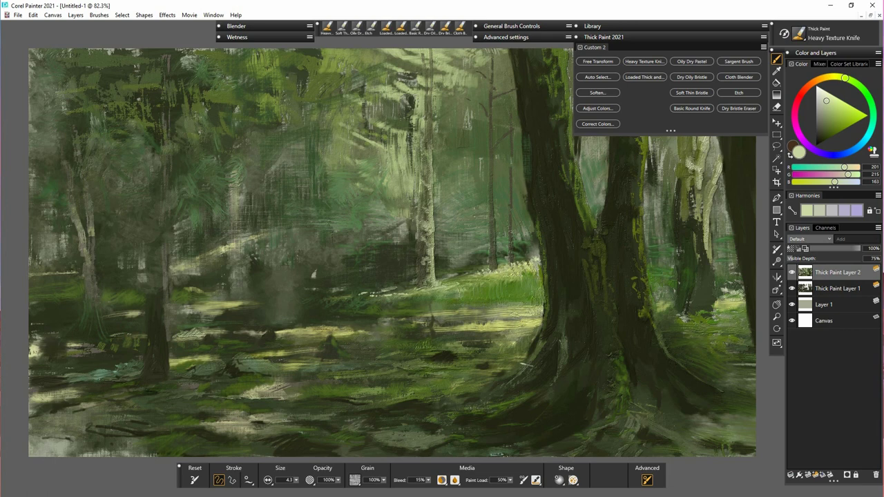
{"action": "left_click", "coordinate": [163, 358], "text": "alt"}
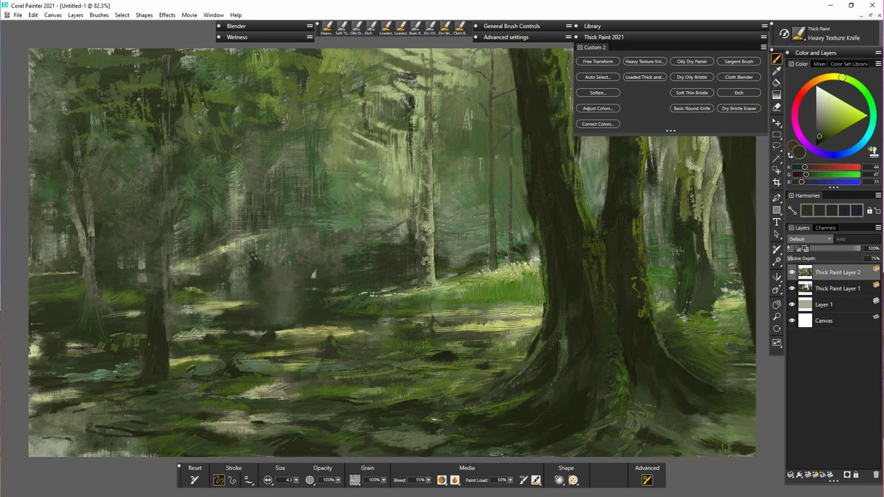
{"action": "left_click_drag", "start_coordinate": [309, 322], "coordinate": [301, 195]}
{"action": "left_click_drag", "start_coordinate": [294, 290], "coordinate": [294, 232]}
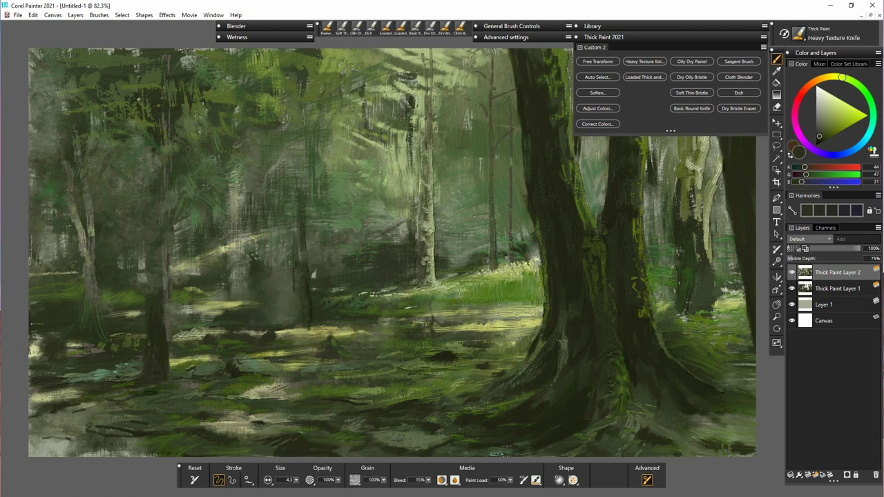
- Use the Basic Round Knife at size 21.1 to paint a solid dark trunk with a forked top left of the pale birch
{"action": "left_click", "coordinate": [644, 77]}
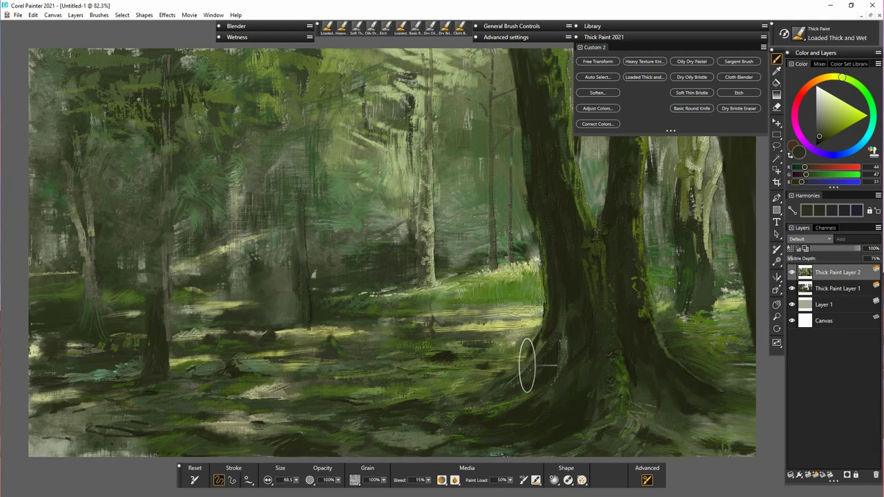
{"action": "left_click", "coordinate": [744, 109]}
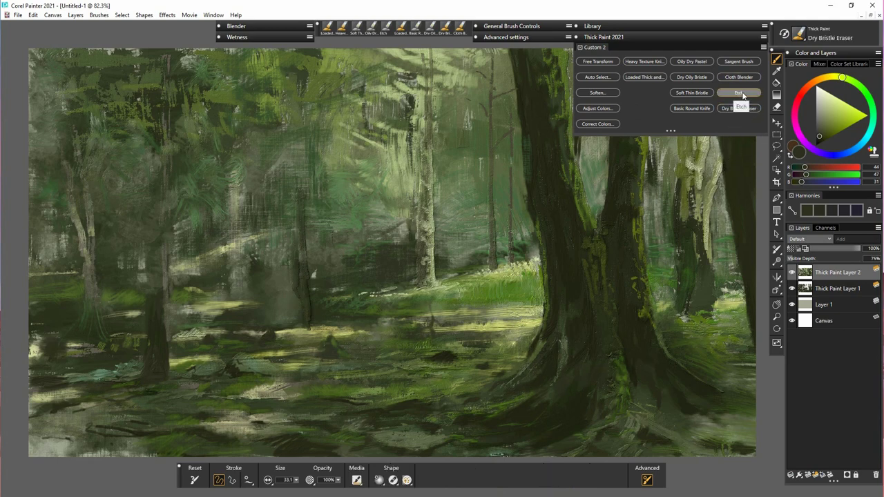
{"action": "left_click", "coordinate": [692, 109]}
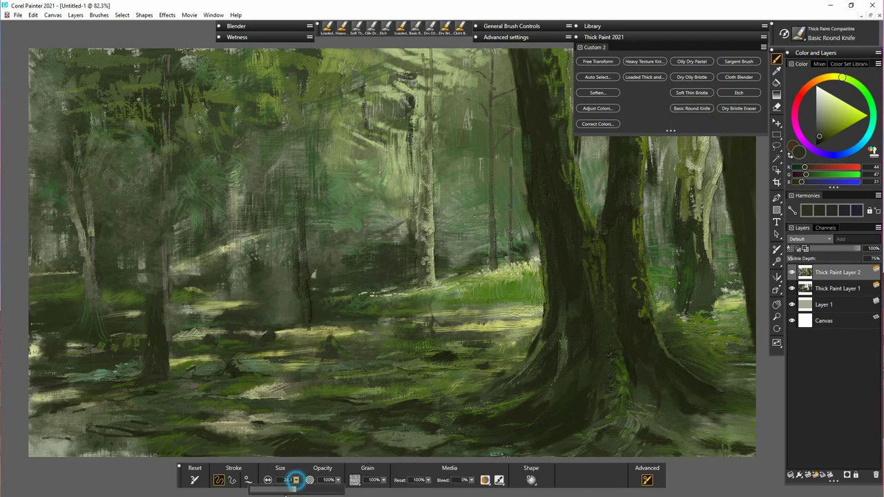
{"action": "left_click_drag", "start_coordinate": [298, 315], "coordinate": [294, 164]}
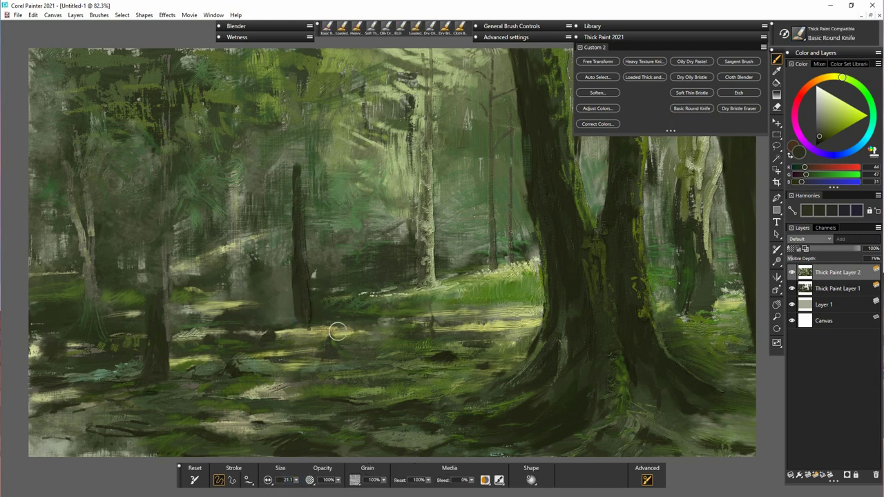
{"action": "mouse_move", "coordinate": [293, 203]}
{"action": "left_mouse_down"}
{"action": "mouse_move", "coordinate": [276, 61]}
{"action": "mouse_move", "coordinate": [294, 49]}
{"action": "mouse_move", "coordinate": [300, 164]}
{"action": "mouse_move", "coordinate": [297, 95]}
{"action": "left_mouse_up"}
{"action": "left_click_drag", "start_coordinate": [278, 137], "coordinate": [291, 225]}
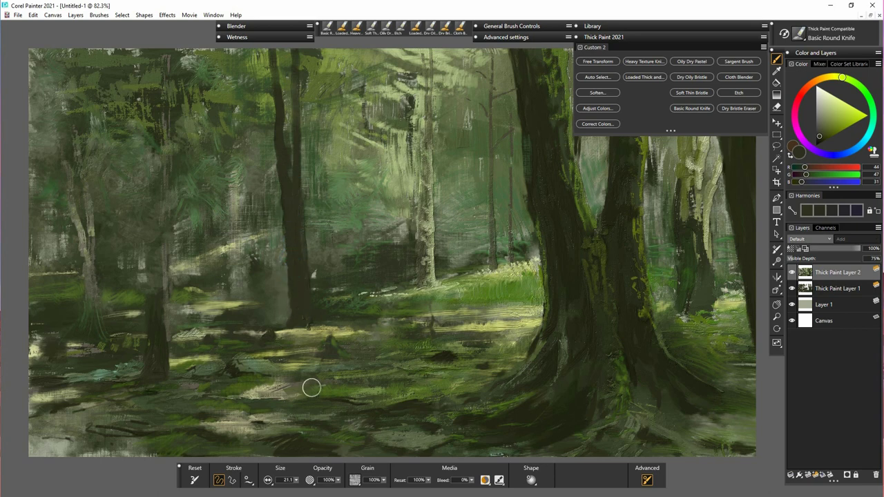
- Set the knife size to 9.5 and paint a slender dark tree between the forked trunk and the pale birch
{"action": "left_click", "coordinate": [296, 480]}
{"action": "left_click", "coordinate": [286, 490]}
{"action": "left_click_drag", "start_coordinate": [365, 291], "coordinate": [360, 263]}
{"action": "left_click_drag", "start_coordinate": [357, 209], "coordinate": [356, 182]}
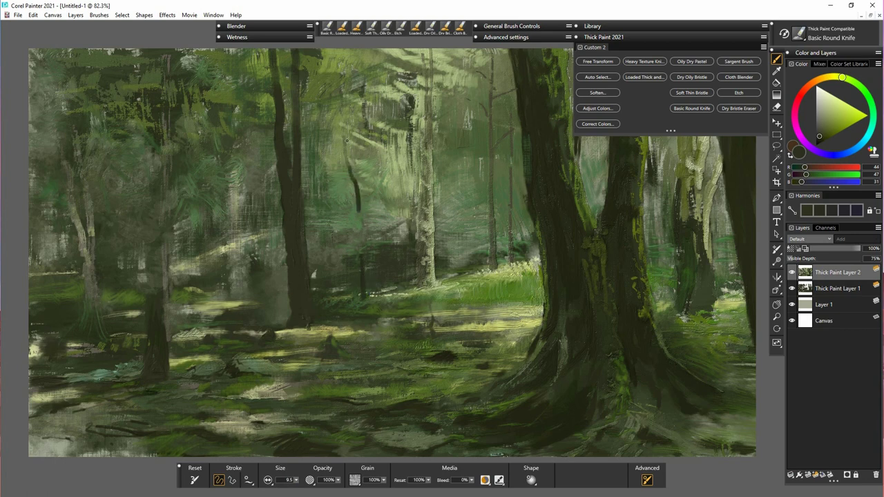
{"action": "left_click_drag", "start_coordinate": [342, 125], "coordinate": [322, 71]}
- Set the knife size to 6 and add thin upper branches to the slender tree and beside the forked dark trunk
{"action": "left_click", "coordinate": [296, 480]}
{"action": "left_click", "coordinate": [283, 489]}
{"action": "mouse_move", "coordinate": [341, 123]}
{"action": "left_mouse_down"}
{"action": "mouse_move", "coordinate": [325, 84]}
{"action": "mouse_move", "coordinate": [351, 88]}
{"action": "mouse_move", "coordinate": [358, 49]}
{"action": "left_mouse_up"}
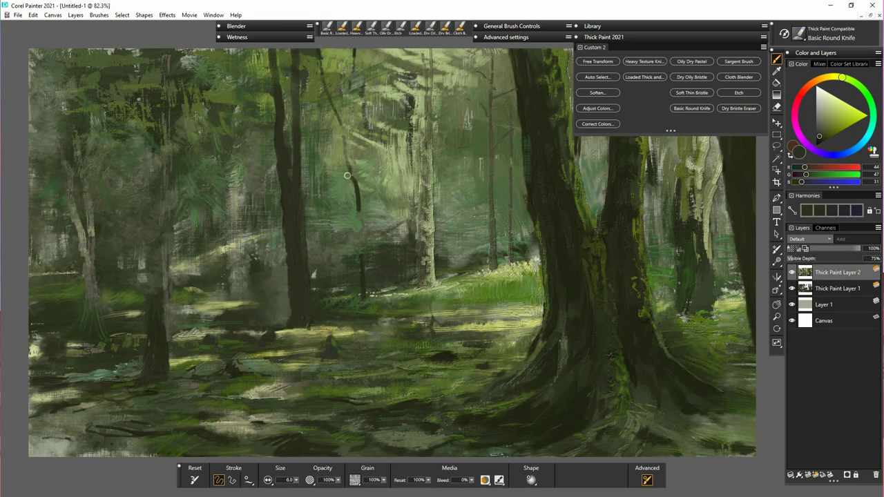
{"action": "left_click_drag", "start_coordinate": [290, 49], "coordinate": [295, 125]}
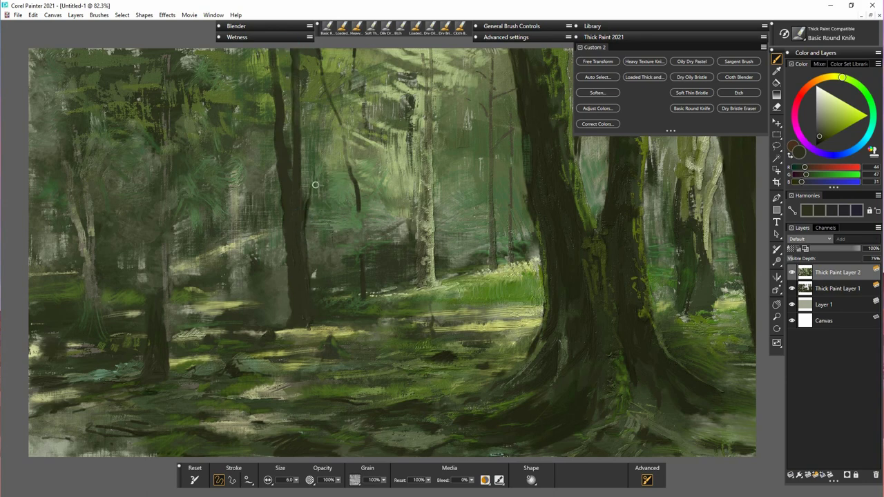
{"action": "left_click_drag", "start_coordinate": [308, 202], "coordinate": [313, 154]}
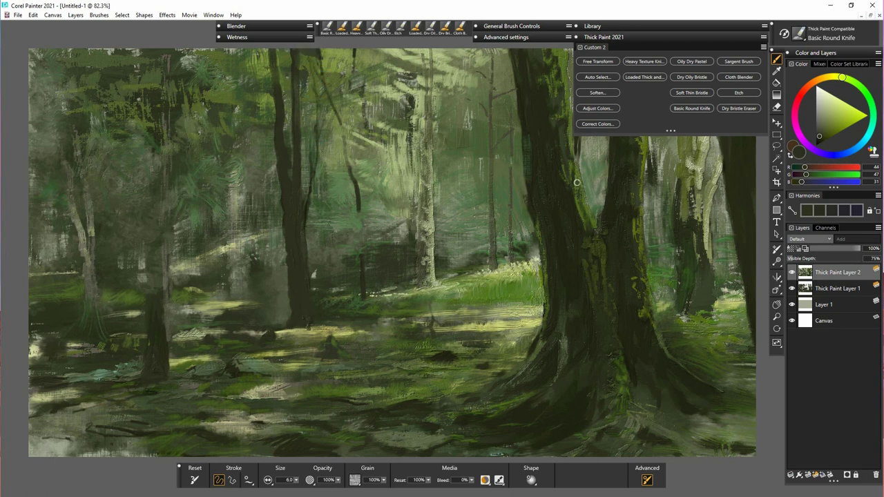
{"action": "left_click", "coordinate": [338, 301], "text": "alt"}
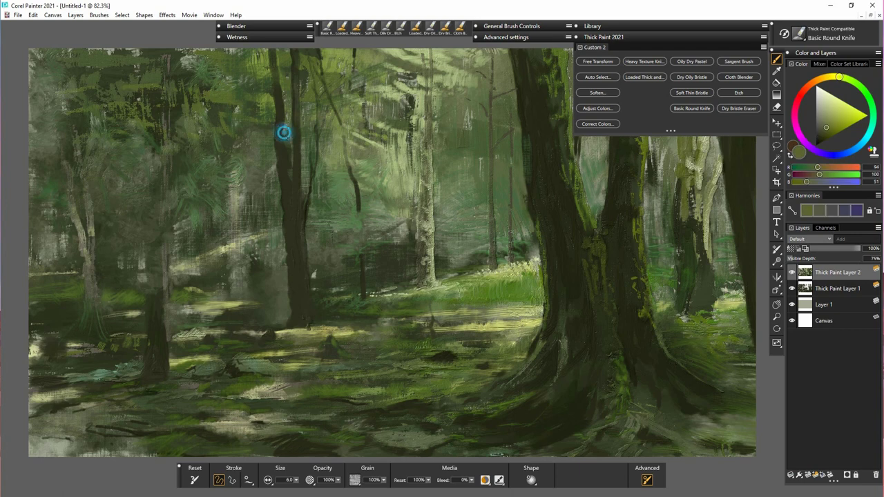
{"action": "left_click_drag", "start_coordinate": [297, 88], "coordinate": [301, 79]}
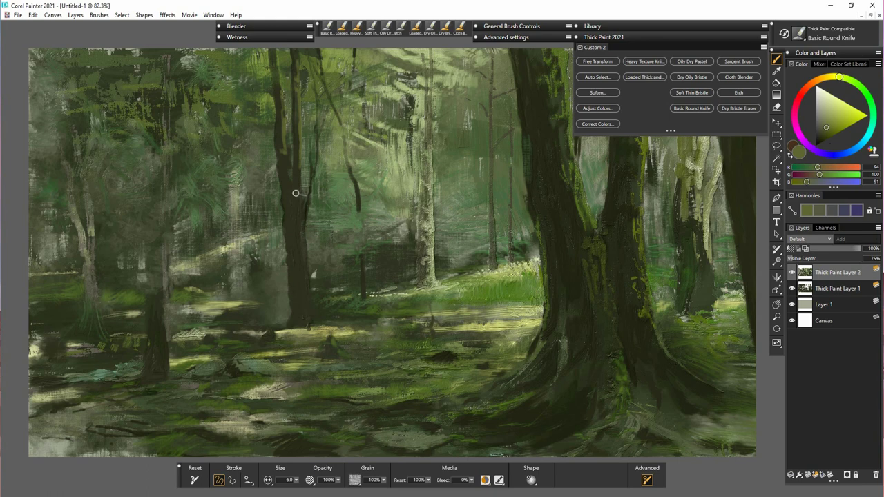
{"action": "key", "text": "ctrl+z"}
- Choose a muted olive (RGB 77, 83, 53) and paint bark highlights down the forked trunk and onto its roots
{"action": "left_click", "coordinate": [286, 180], "text": "alt"}
{"action": "left_click", "coordinate": [823, 131]}
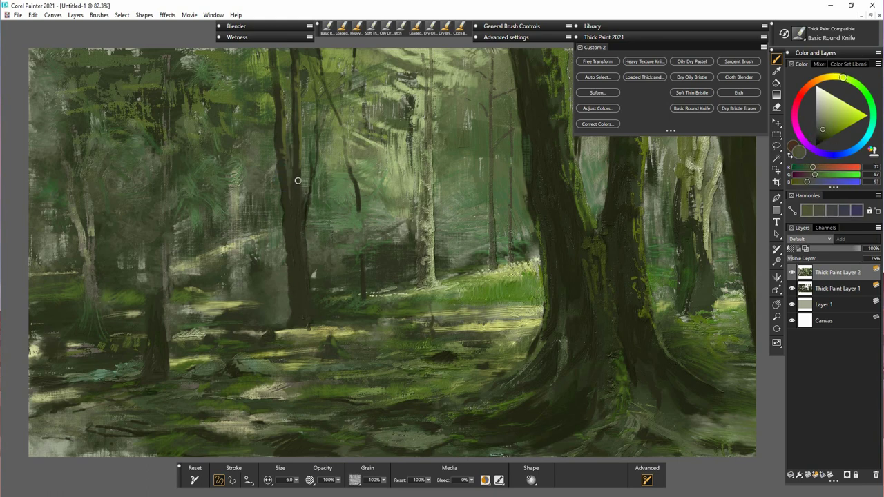
{"action": "left_click_drag", "start_coordinate": [289, 213], "coordinate": [302, 248]}
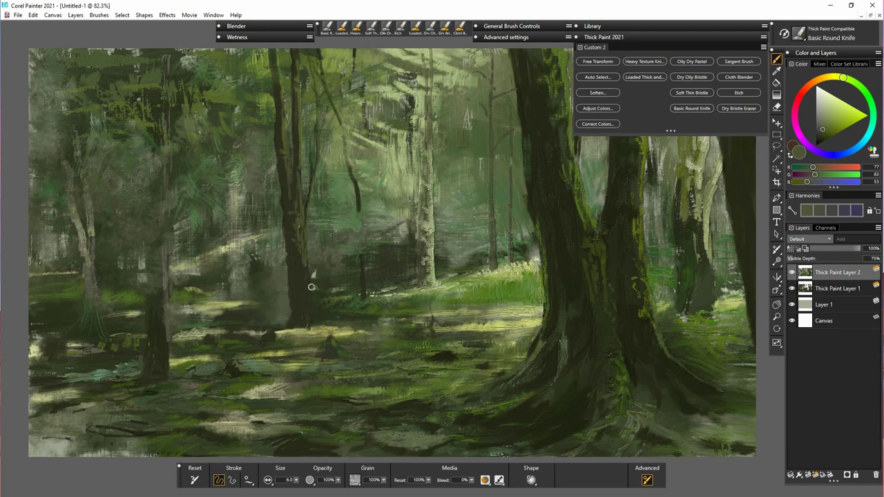
{"action": "left_click_drag", "start_coordinate": [301, 297], "coordinate": [322, 325]}
{"action": "mouse_move", "coordinate": [297, 329]}
{"action": "left_mouse_down"}
{"action": "mouse_move", "coordinate": [293, 335]}
{"action": "mouse_move", "coordinate": [310, 326]}
{"action": "left_mouse_up"}
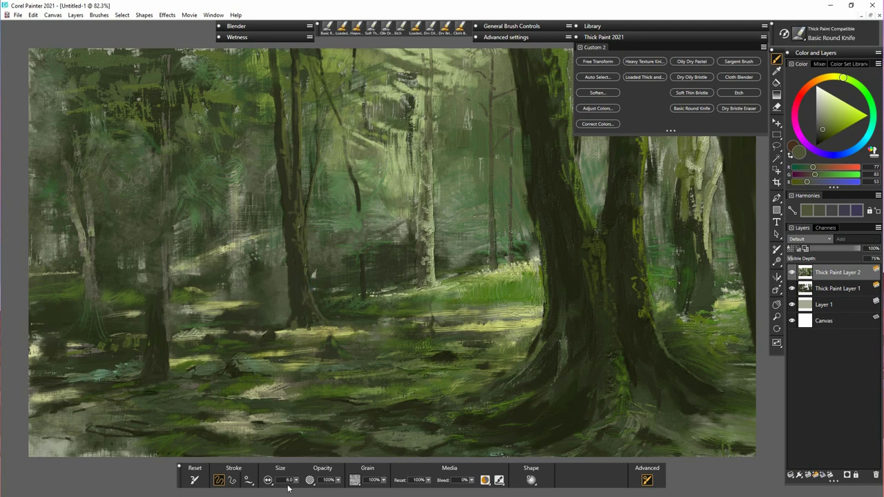
- Set the knife size to 10.5 and broaden the olive bark highlights along the forked trunk from its base to the canopy
{"action": "left_click_drag", "start_coordinate": [296, 480], "coordinate": [301, 481]}
{"action": "left_click_drag", "start_coordinate": [307, 307], "coordinate": [318, 319]}
{"action": "left_click_drag", "start_coordinate": [306, 279], "coordinate": [319, 312]}
{"action": "left_click_drag", "start_coordinate": [308, 212], "coordinate": [300, 61]}
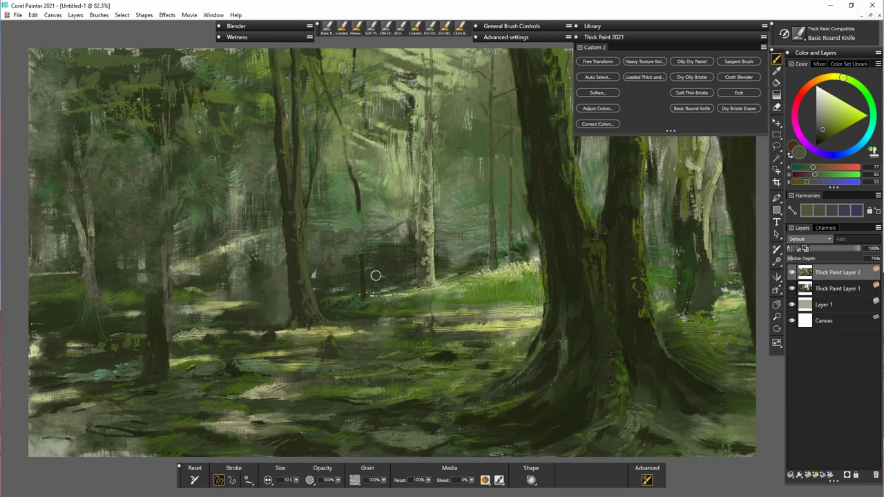
- Paint a second dark forked trunk just left of the first in RGB 47, 50, 34, and shade its side with RGB 58, 64, 44
{"action": "left_click", "coordinate": [294, 278], "text": "alt"}
{"action": "mouse_move", "coordinate": [263, 304]}
{"action": "left_mouse_down"}
{"action": "mouse_move", "coordinate": [261, 272]}
{"action": "mouse_move", "coordinate": [254, 313]}
{"action": "mouse_move", "coordinate": [248, 142]}
{"action": "mouse_move", "coordinate": [234, 61]}
{"action": "mouse_move", "coordinate": [248, 102]}
{"action": "mouse_move", "coordinate": [255, 192]}
{"action": "mouse_move", "coordinate": [251, 111]}
{"action": "mouse_move", "coordinate": [258, 130]}
{"action": "mouse_move", "coordinate": [260, 51]}
{"action": "left_mouse_up"}
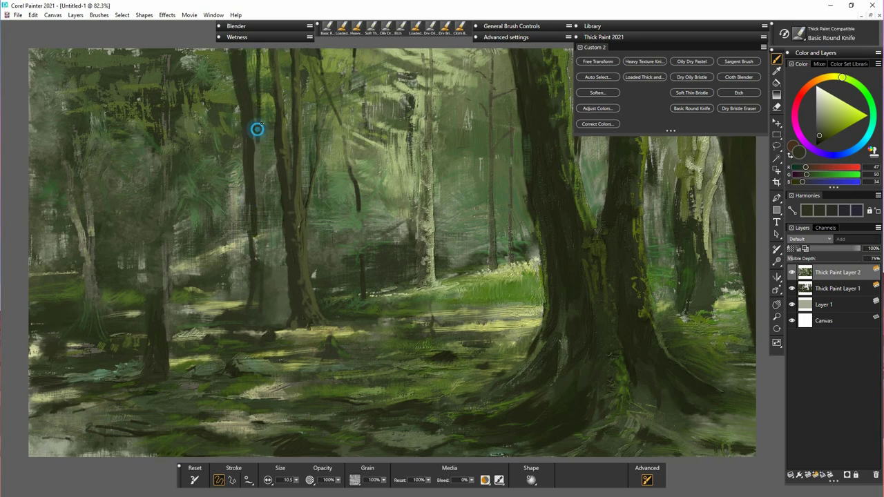
{"action": "left_click_drag", "start_coordinate": [257, 130], "coordinate": [257, 88]}
{"action": "mouse_move", "coordinate": [260, 126]}
{"action": "left_mouse_down"}
{"action": "mouse_move", "coordinate": [269, 97]}
{"action": "mouse_move", "coordinate": [296, 91]}
{"action": "mouse_move", "coordinate": [288, 146]}
{"action": "mouse_move", "coordinate": [287, 106]}
{"action": "mouse_move", "coordinate": [265, 113]}
{"action": "mouse_move", "coordinate": [279, 67]}
{"action": "mouse_move", "coordinate": [275, 103]}
{"action": "left_mouse_up"}
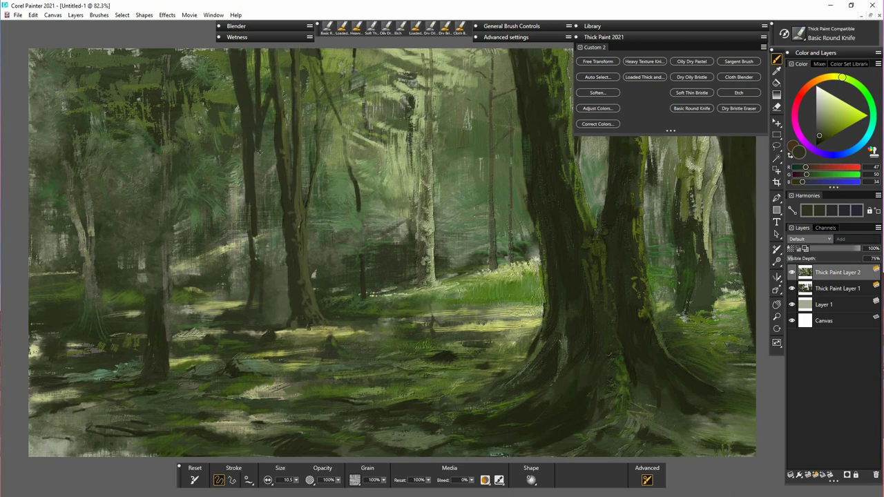
{"action": "mouse_move", "coordinate": [251, 140]}
{"action": "left_mouse_down"}
{"action": "mouse_move", "coordinate": [272, 296]}
{"action": "mouse_move", "coordinate": [256, 307]}
{"action": "left_mouse_up"}
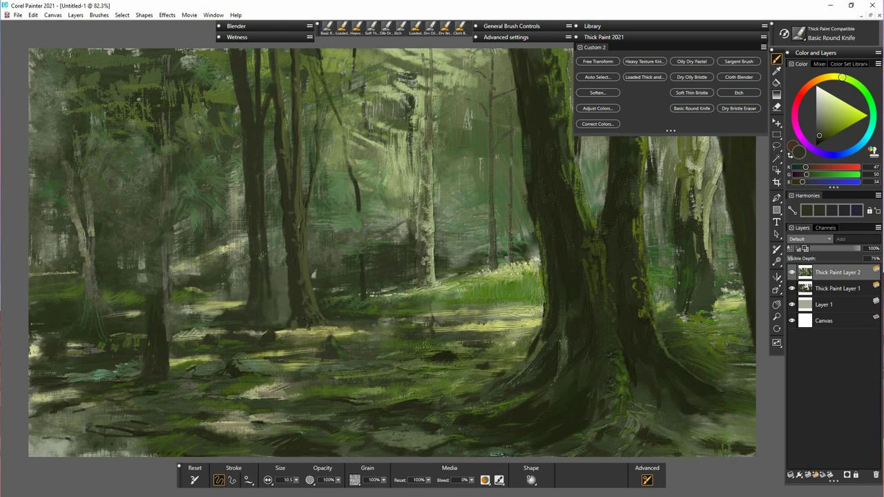
{"action": "left_click", "coordinate": [268, 257], "text": "alt"}
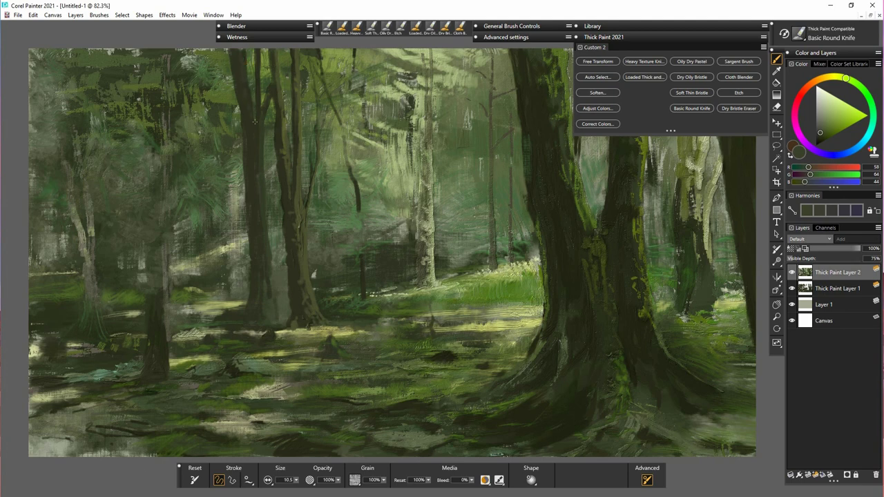
{"action": "left_click_drag", "start_coordinate": [265, 192], "coordinate": [279, 317]}
- Set the knife size to 5.4 and sample pale yellow-green and moss-green tones from the forest floor
{"action": "left_click", "coordinate": [241, 309], "text": "alt"}
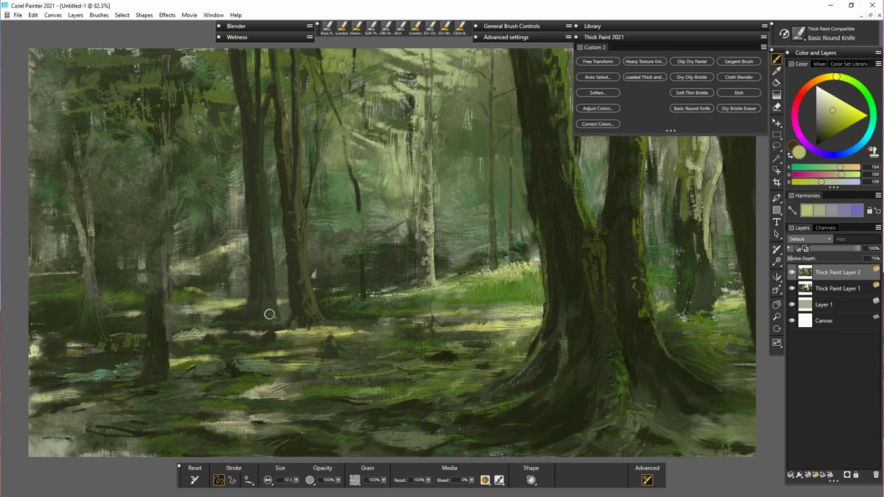
{"action": "left_click_drag", "start_coordinate": [295, 480], "coordinate": [287, 488]}
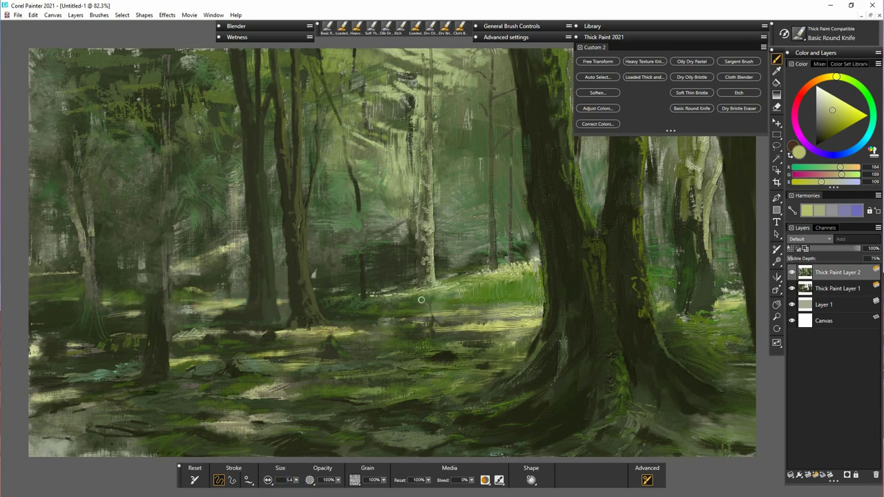
{"action": "left_click", "coordinate": [187, 300], "text": "alt"}
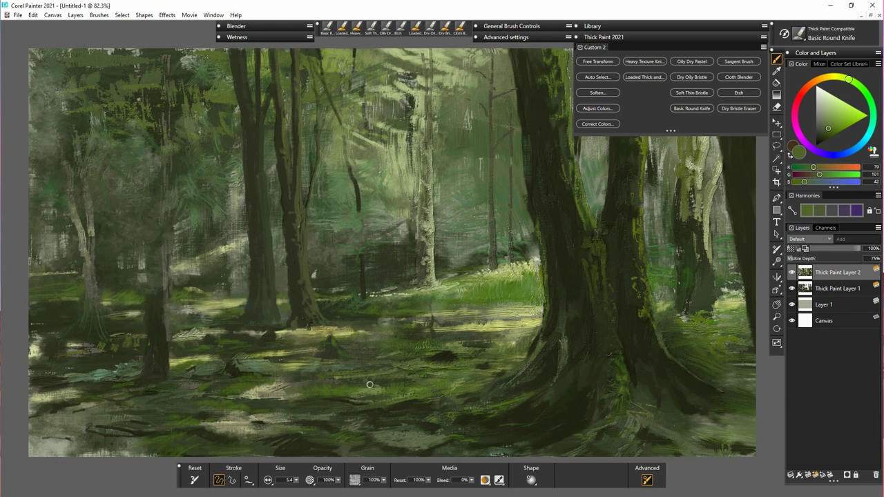
- Sample the dark trunk colour (RGB 47, 50, 34) and outline the left foreground trunk's upper part up into the canopy
{"action": "left_click", "coordinate": [259, 232], "text": "alt"}
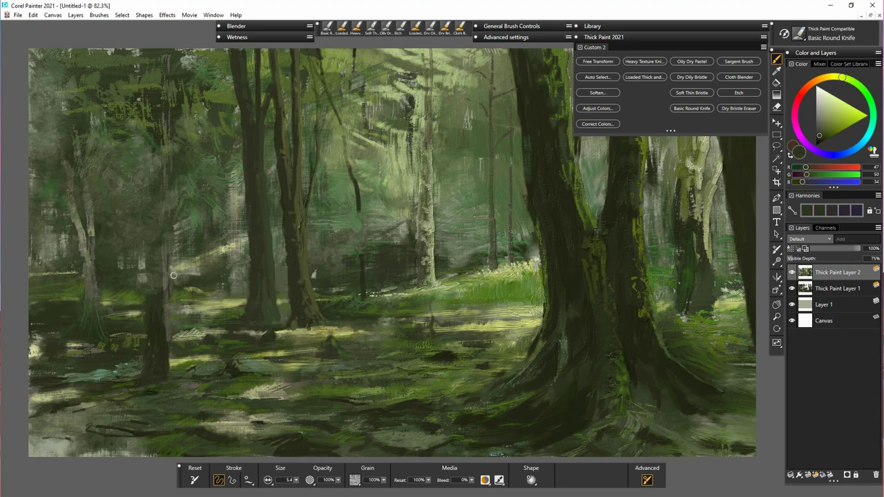
{"action": "left_click_drag", "start_coordinate": [146, 191], "coordinate": [135, 50]}
{"action": "left_click_drag", "start_coordinate": [137, 110], "coordinate": [147, 242]}
{"action": "mouse_move", "coordinate": [138, 93]}
{"action": "left_mouse_down"}
{"action": "mouse_move", "coordinate": [136, 51]}
{"action": "mouse_move", "coordinate": [147, 117]}
{"action": "left_mouse_up"}
- Set the knife size to 11.3 and thicken the left foreground trunk from the canopy down to its base
{"action": "left_click_drag", "start_coordinate": [297, 481], "coordinate": [308, 482]}
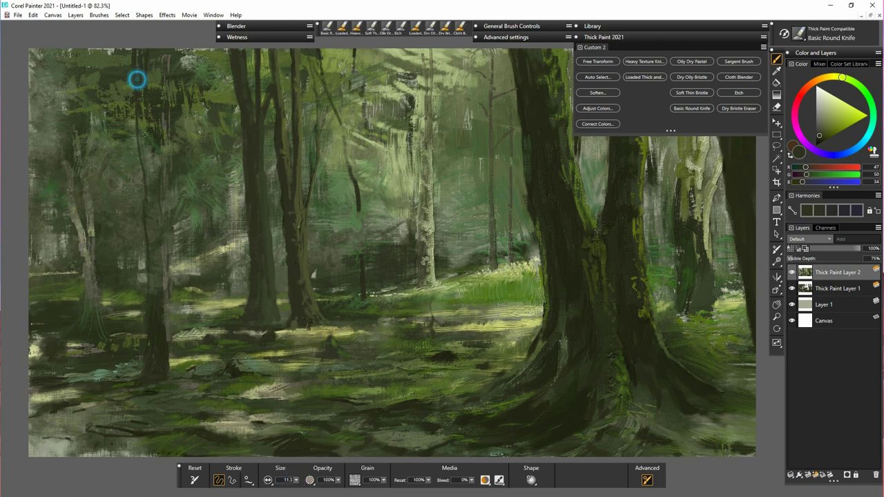
{"action": "mouse_move", "coordinate": [136, 79]}
{"action": "left_mouse_down"}
{"action": "mouse_move", "coordinate": [144, 144]}
{"action": "mouse_move", "coordinate": [153, 143]}
{"action": "mouse_move", "coordinate": [144, 98]}
{"action": "mouse_move", "coordinate": [153, 247]}
{"action": "mouse_move", "coordinate": [154, 190]}
{"action": "mouse_move", "coordinate": [154, 232]}
{"action": "left_mouse_up"}
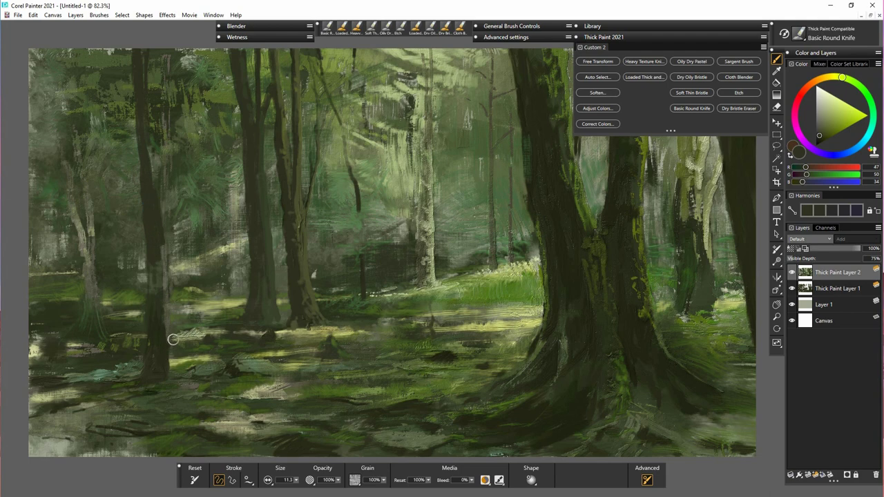
{"action": "mouse_move", "coordinate": [148, 308]}
{"action": "left_mouse_down"}
{"action": "mouse_move", "coordinate": [148, 263]}
{"action": "mouse_move", "coordinate": [163, 284]}
{"action": "left_mouse_up"}
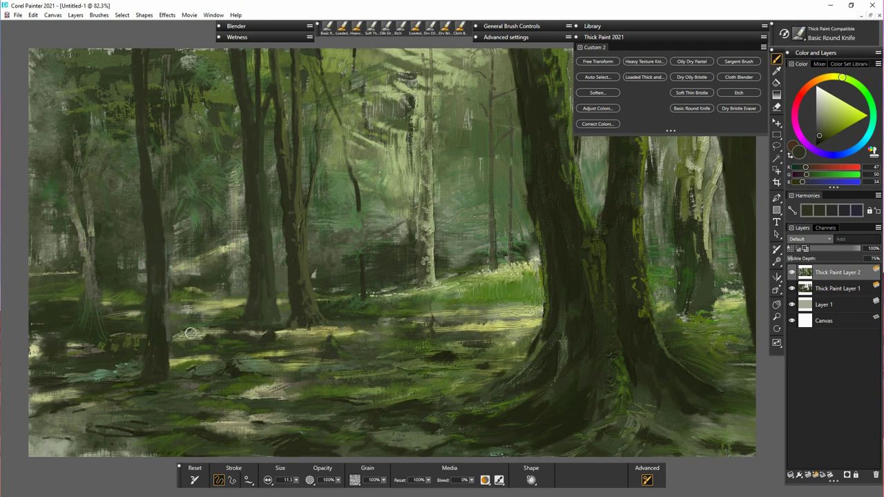
{"action": "left_click_drag", "start_coordinate": [158, 368], "coordinate": [162, 348]}
{"action": "mouse_move", "coordinate": [145, 371]}
{"action": "left_mouse_down"}
{"action": "mouse_move", "coordinate": [147, 351]}
{"action": "mouse_move", "coordinate": [160, 373]}
{"action": "left_mouse_up"}
- Paint dark background trunks around the pale forked tree at the far left and along the canvas edge
{"action": "mouse_move", "coordinate": [78, 327]}
{"action": "left_mouse_down"}
{"action": "mouse_move", "coordinate": [88, 302]}
{"action": "mouse_move", "coordinate": [83, 184]}
{"action": "left_mouse_up"}
{"action": "left_click_drag", "start_coordinate": [87, 311], "coordinate": [98, 328]}
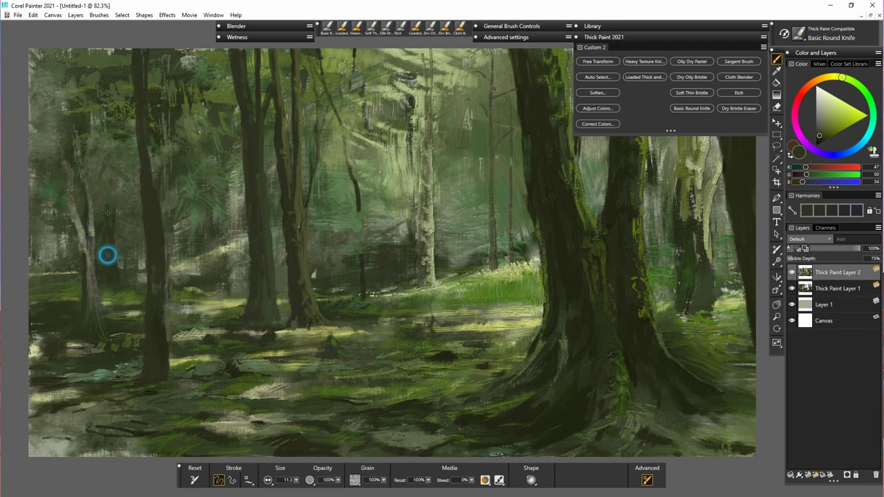
{"action": "left_click_drag", "start_coordinate": [108, 254], "coordinate": [107, 199]}
{"action": "mouse_move", "coordinate": [43, 301]}
{"action": "left_mouse_down"}
{"action": "mouse_move", "coordinate": [40, 150]}
{"action": "mouse_move", "coordinate": [29, 150]}
{"action": "left_mouse_up"}
{"action": "left_click_drag", "start_coordinate": [29, 120], "coordinate": [66, 148]}
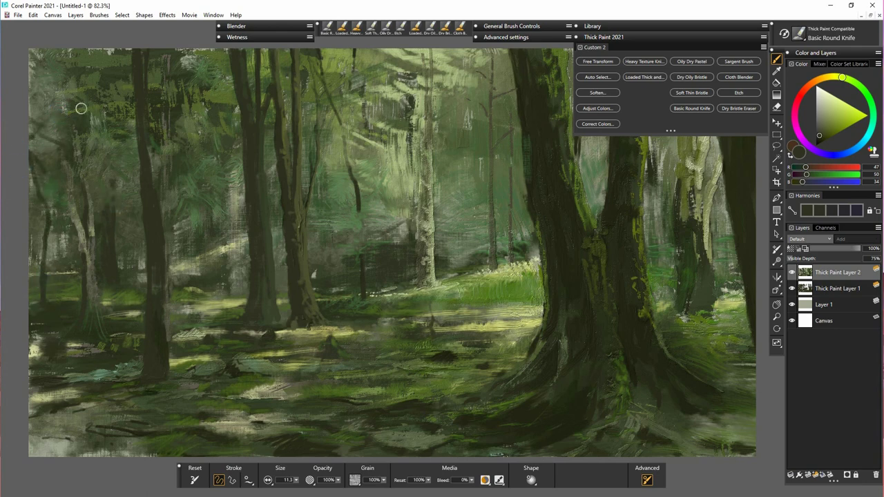
- Set the knife size to 5.8 and paint thin dark branches on the edge tree, reaching up to the top of the canvas
{"action": "left_click_drag", "start_coordinate": [296, 481], "coordinate": [283, 490]}
{"action": "left_click_drag", "start_coordinate": [44, 106], "coordinate": [34, 108]}
{"action": "left_click_drag", "start_coordinate": [56, 140], "coordinate": [34, 130]}
{"action": "mouse_move", "coordinate": [42, 169]}
{"action": "left_mouse_down"}
{"action": "mouse_move", "coordinate": [73, 153]}
{"action": "mouse_move", "coordinate": [36, 186]}
{"action": "left_mouse_up"}
{"action": "left_click_drag", "start_coordinate": [36, 155], "coordinate": [42, 178]}
{"action": "mouse_move", "coordinate": [44, 110]}
{"action": "left_mouse_down"}
{"action": "mouse_move", "coordinate": [58, 91]}
{"action": "mouse_move", "coordinate": [29, 83]}
{"action": "mouse_move", "coordinate": [88, 70]}
{"action": "mouse_move", "coordinate": [54, 50]}
{"action": "left_mouse_up"}
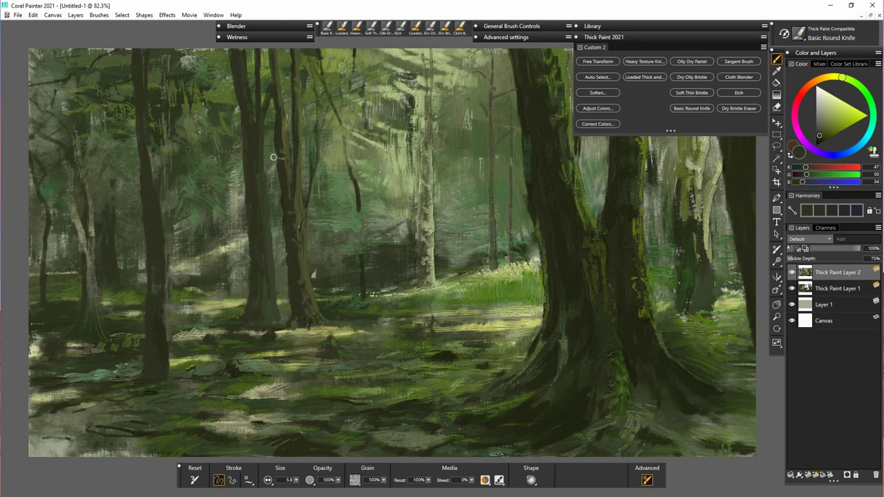
- Paint a curved bare branch and several slim background trunks between the left foreground trunk and the second forked trunk
{"action": "left_click_drag", "start_coordinate": [179, 119], "coordinate": [228, 148]}
{"action": "left_click_drag", "start_coordinate": [218, 192], "coordinate": [219, 263]}
{"action": "mouse_move", "coordinate": [218, 231]}
{"action": "left_mouse_down"}
{"action": "mouse_move", "coordinate": [220, 294]}
{"action": "mouse_move", "coordinate": [201, 98]}
{"action": "left_mouse_up"}
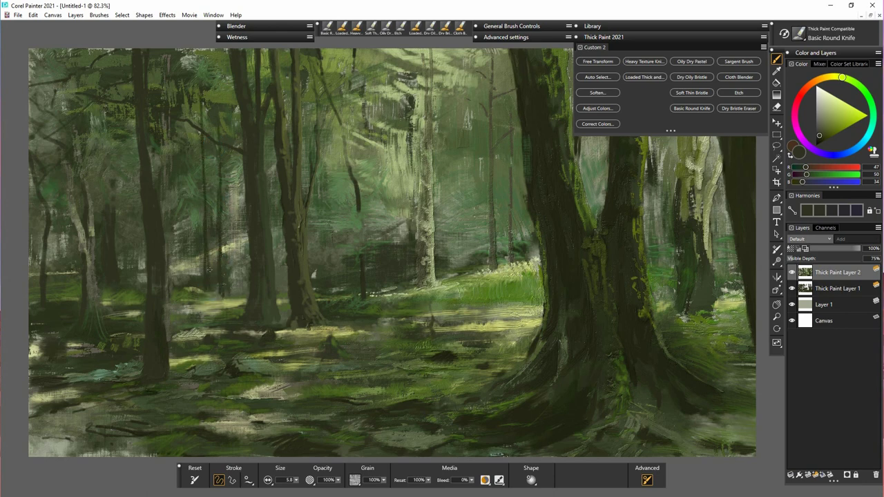
{"action": "left_click_drag", "start_coordinate": [209, 269], "coordinate": [205, 145]}
{"action": "mouse_move", "coordinate": [195, 264]}
{"action": "left_mouse_down"}
{"action": "mouse_move", "coordinate": [192, 224]}
{"action": "mouse_move", "coordinate": [190, 273]}
{"action": "left_mouse_up"}
{"action": "left_click_drag", "start_coordinate": [187, 197], "coordinate": [195, 248]}
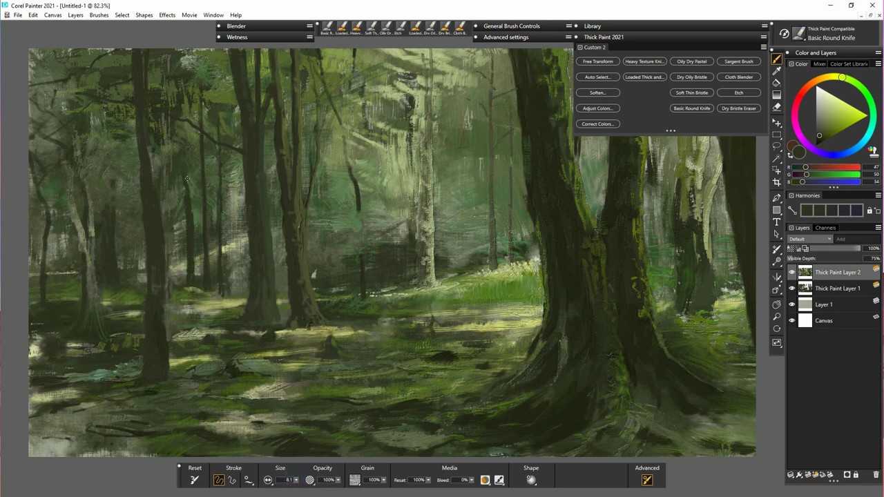
{"action": "left_click_drag", "start_coordinate": [184, 139], "coordinate": [182, 119]}
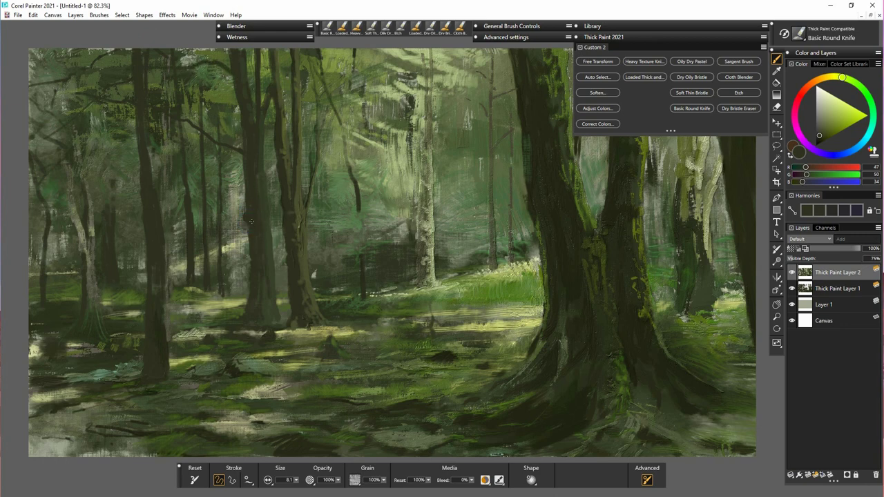
- Paint a long diagonal branch joining the second trunk, plus thinner branches around it with the knife size at 4.3
{"action": "mouse_move", "coordinate": [150, 46]}
{"action": "left_mouse_down"}
{"action": "mouse_move", "coordinate": [195, 99]}
{"action": "mouse_move", "coordinate": [239, 205]}
{"action": "left_mouse_up"}
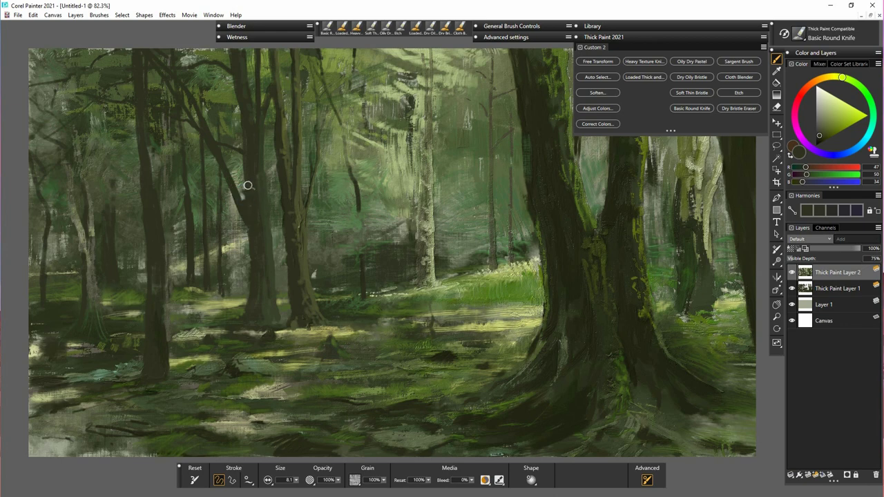
{"action": "left_click_drag", "start_coordinate": [297, 480], "coordinate": [295, 479]}
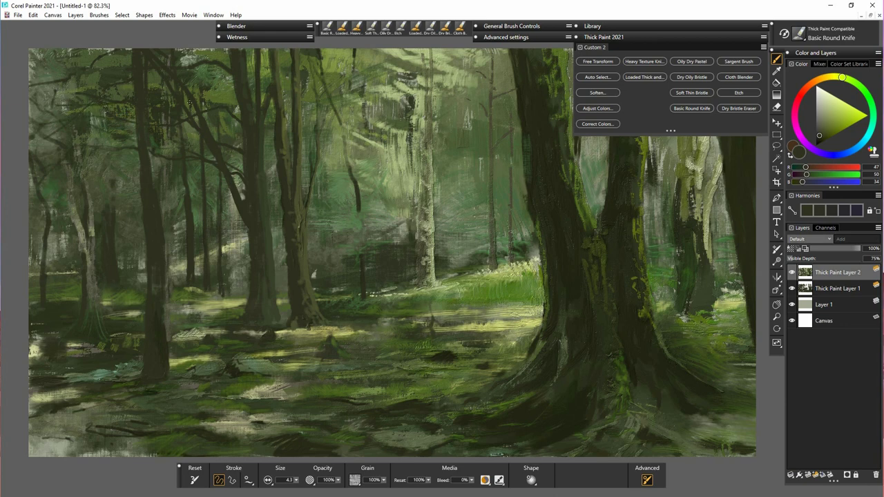
{"action": "left_click_drag", "start_coordinate": [168, 45], "coordinate": [244, 104]}
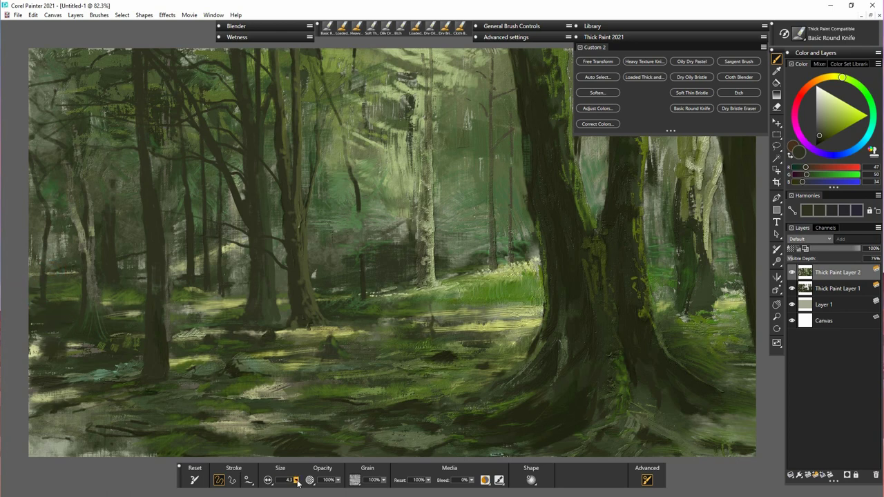
- Set the knife size to 10.9 and paint dark strokes over the pale ground in the lower-left corner of the canvas
{"action": "left_click_drag", "start_coordinate": [298, 483], "coordinate": [313, 482]}
{"action": "left_click_drag", "start_coordinate": [43, 415], "coordinate": [67, 421]}
{"action": "left_click_drag", "start_coordinate": [43, 437], "coordinate": [109, 457]}
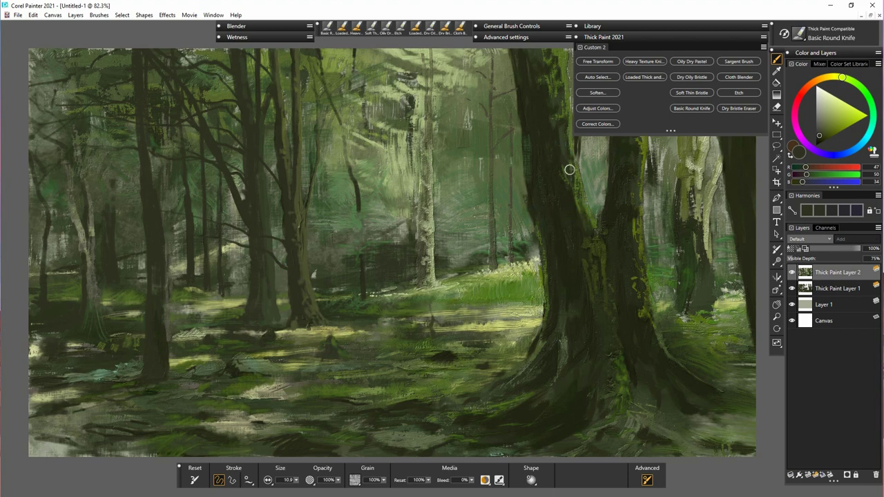
- Collapse the custom brush palette, sample a dark green from the large tree and darken its base, roots and nearby foreground
{"action": "double_click", "coordinate": [639, 38]}
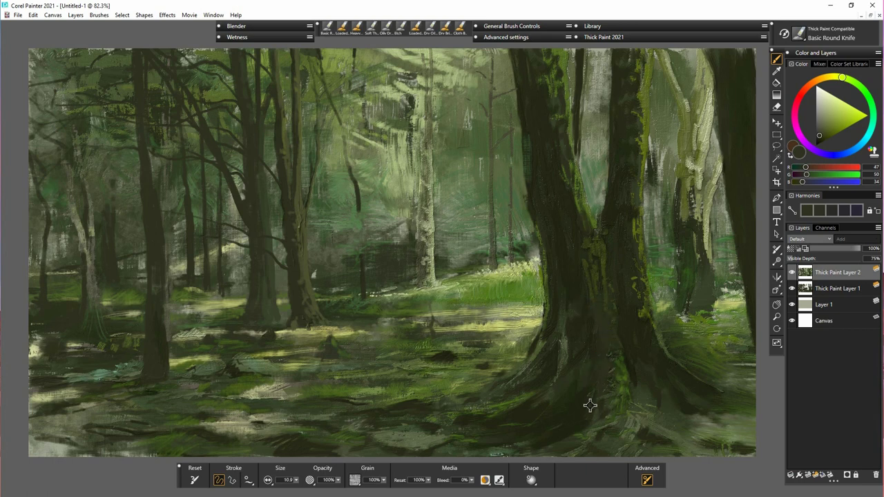
{"action": "left_click", "coordinate": [596, 361], "text": "alt"}
{"action": "left_click_drag", "start_coordinate": [600, 338], "coordinate": [619, 379]}
{"action": "mouse_move", "coordinate": [611, 382]}
{"action": "left_mouse_down"}
{"action": "mouse_move", "coordinate": [621, 388]}
{"action": "mouse_move", "coordinate": [616, 395]}
{"action": "mouse_move", "coordinate": [624, 391]}
{"action": "mouse_move", "coordinate": [613, 403]}
{"action": "left_mouse_up"}
{"action": "left_click_drag", "start_coordinate": [616, 406], "coordinate": [610, 406]}
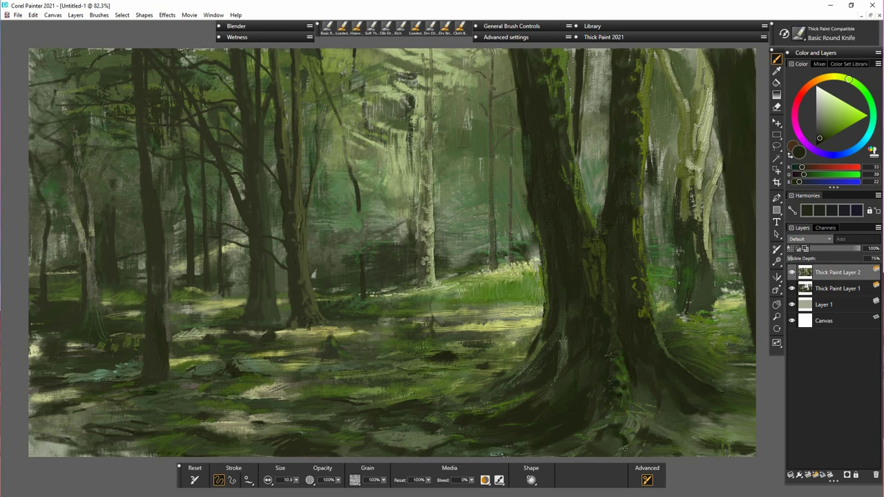
{"action": "left_click_drag", "start_coordinate": [559, 448], "coordinate": [537, 456]}
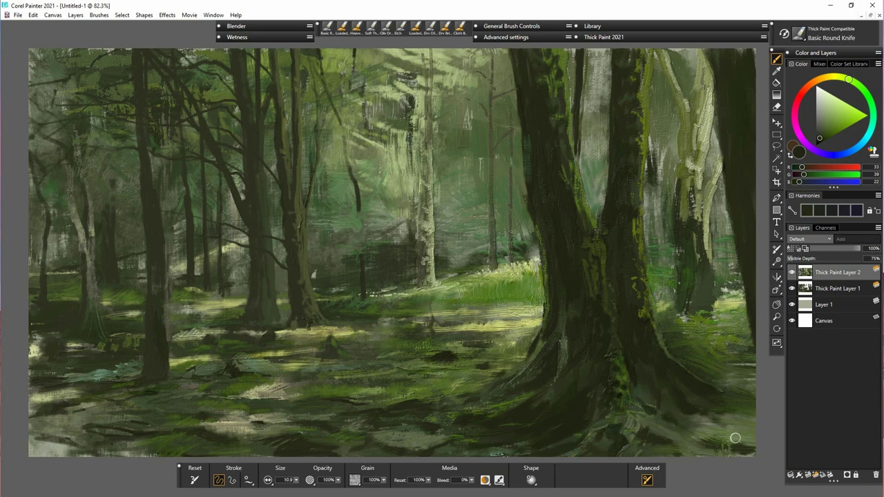
{"action": "left_click_drag", "start_coordinate": [731, 444], "coordinate": [750, 449]}
- Paint patches of sampled olive and fresh green on the ground to the right of the large tree
{"action": "left_click", "coordinate": [711, 366], "text": "alt"}
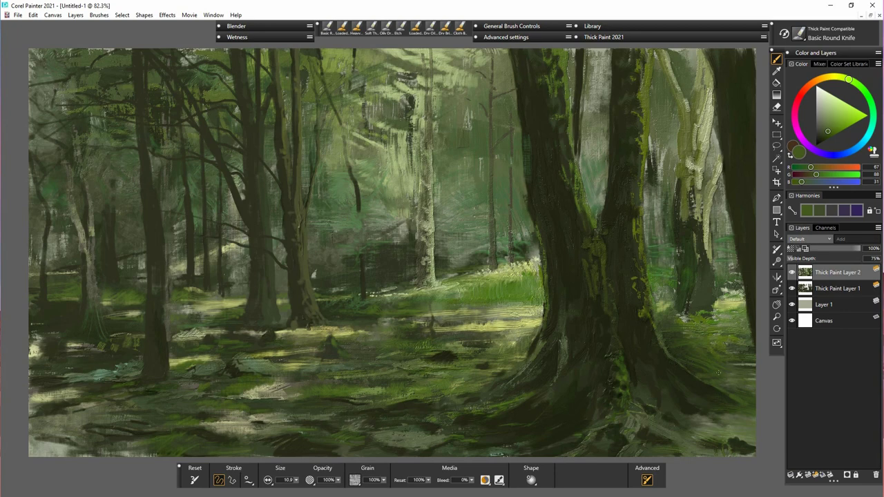
{"action": "left_click", "coordinate": [642, 316], "text": "alt"}
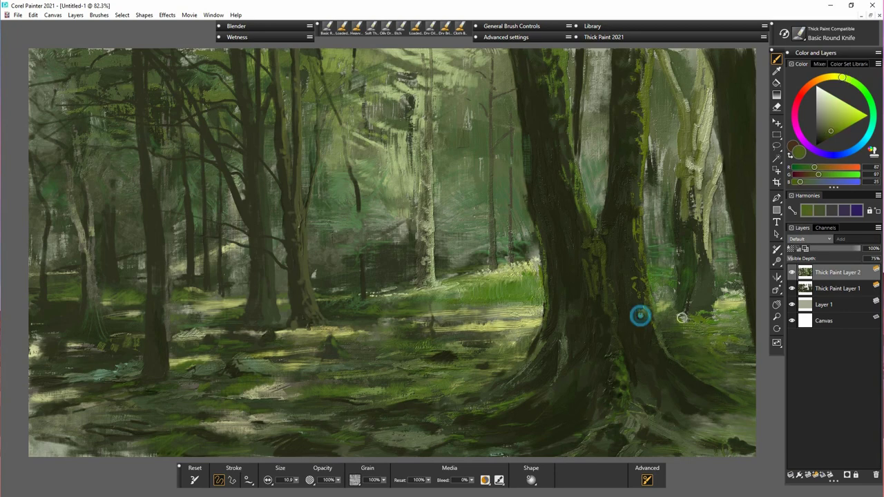
{"action": "left_click", "coordinate": [749, 352], "text": "alt"}
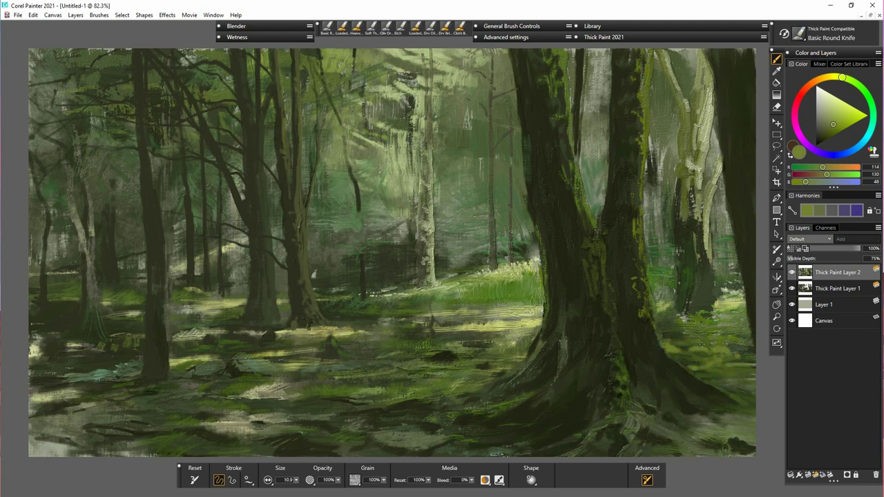
{"action": "mouse_move", "coordinate": [664, 330]}
{"action": "left_mouse_down"}
{"action": "mouse_move", "coordinate": [678, 311]}
{"action": "mouse_move", "coordinate": [688, 318]}
{"action": "left_mouse_up"}
{"action": "left_click_drag", "start_coordinate": [666, 319], "coordinate": [699, 316]}
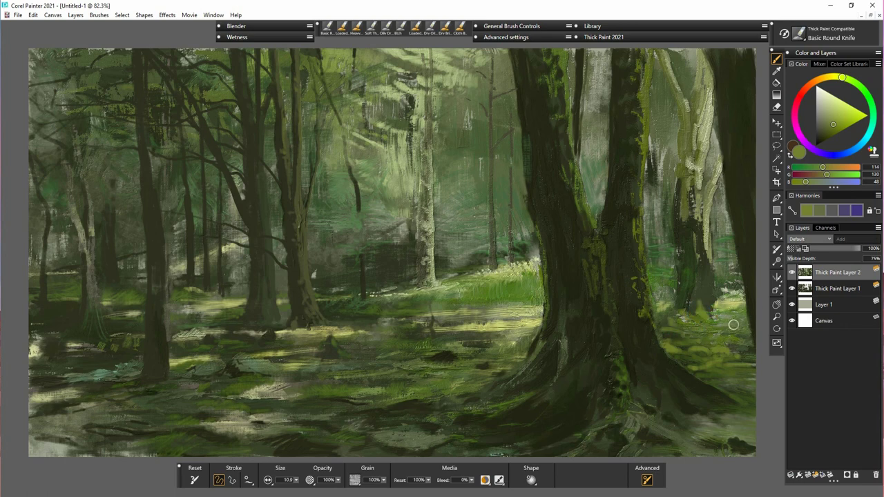
{"action": "left_click", "coordinate": [675, 325], "text": "alt"}
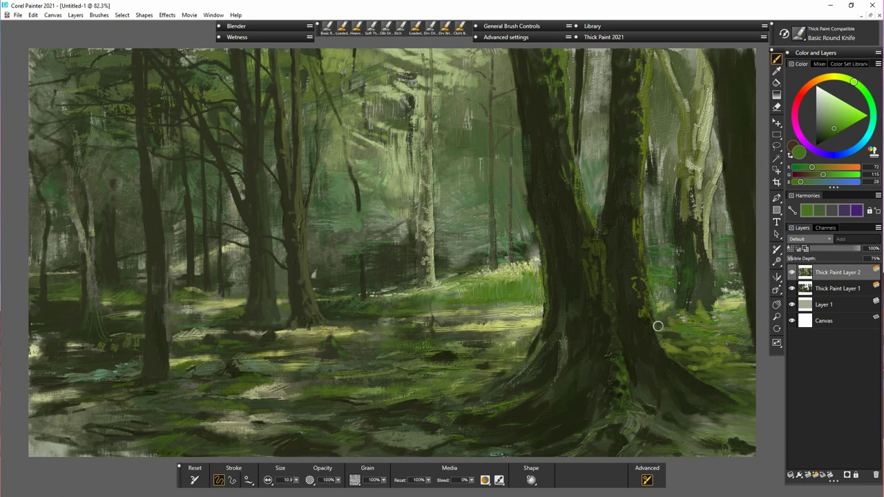
{"action": "left_click_drag", "start_coordinate": [675, 344], "coordinate": [708, 348]}
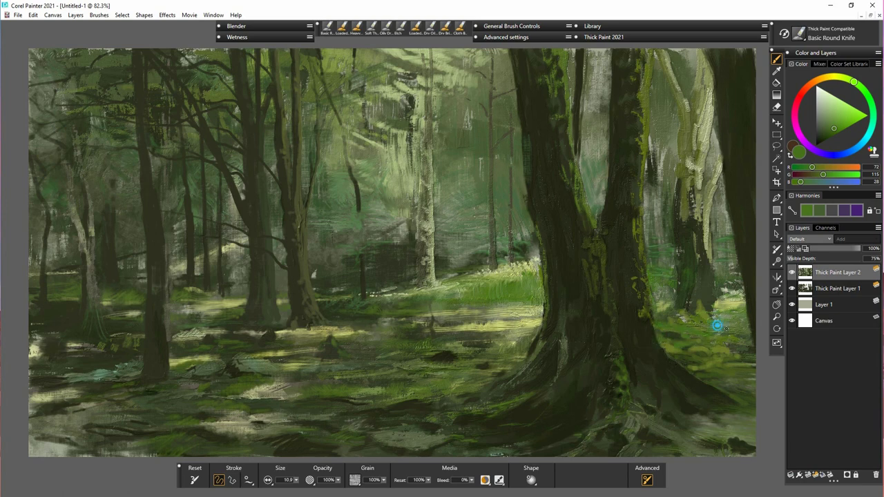
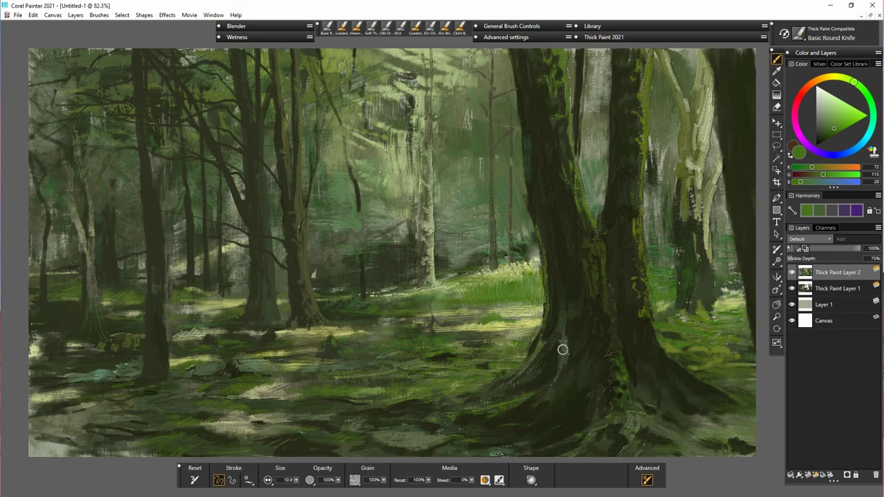
- Sample a ground green, lighten it, set the knife size to 5.8 and add light touches right of the large tree
{"action": "left_click", "coordinate": [435, 355], "text": "alt"}
{"action": "left_click", "coordinate": [831, 126]}
{"action": "left_click_drag", "start_coordinate": [297, 480], "coordinate": [294, 480]}
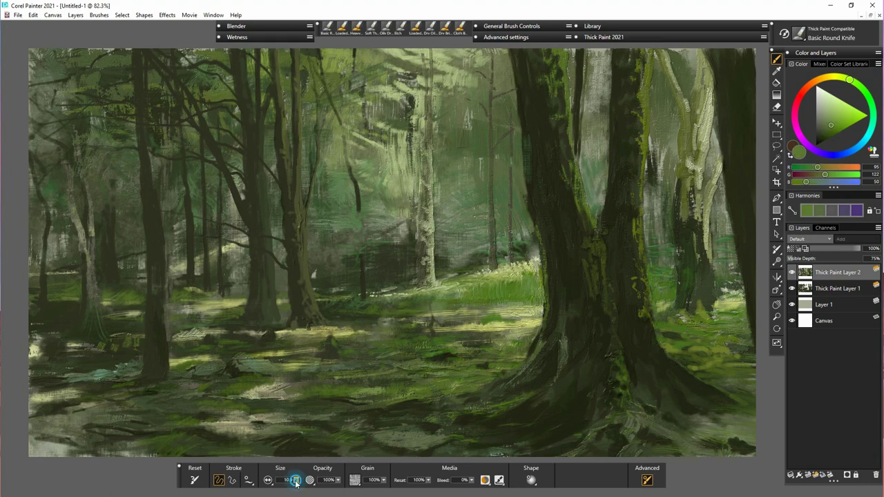
{"action": "left_click", "coordinate": [681, 351], "text": "alt"}
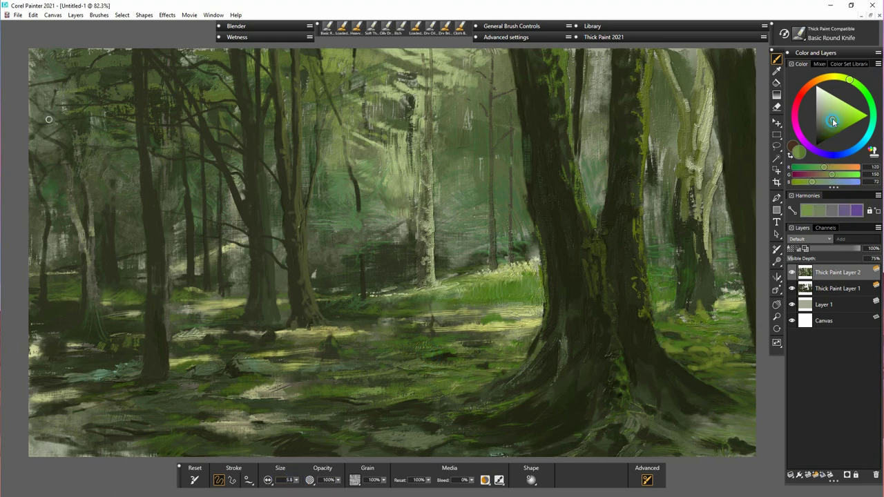
{"action": "mouse_move", "coordinate": [693, 348]}
{"action": "left_mouse_down"}
{"action": "mouse_move", "coordinate": [732, 348]}
{"action": "mouse_move", "coordinate": [692, 343]}
{"action": "mouse_move", "coordinate": [685, 334]}
{"action": "mouse_move", "coordinate": [706, 330]}
{"action": "left_mouse_up"}
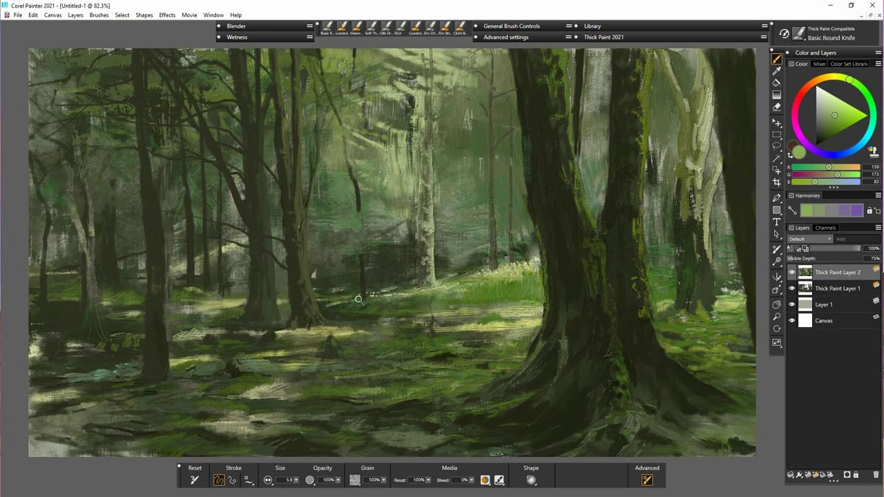
- Paint thin light green highlights along the distant ground from the sunlit mound to the left canvas edge
{"action": "left_click_drag", "start_coordinate": [363, 297], "coordinate": [413, 290]}
{"action": "left_click_drag", "start_coordinate": [279, 305], "coordinate": [290, 310]}
{"action": "left_click_drag", "start_coordinate": [119, 316], "coordinate": [135, 315]}
{"action": "left_click_drag", "start_coordinate": [31, 314], "coordinate": [67, 306]}
- Pick a pale green (182, 204, 146), set the knife size to 7.3 and dab light spots along the distant ground among the left trees
{"action": "left_click", "coordinate": [829, 106]}
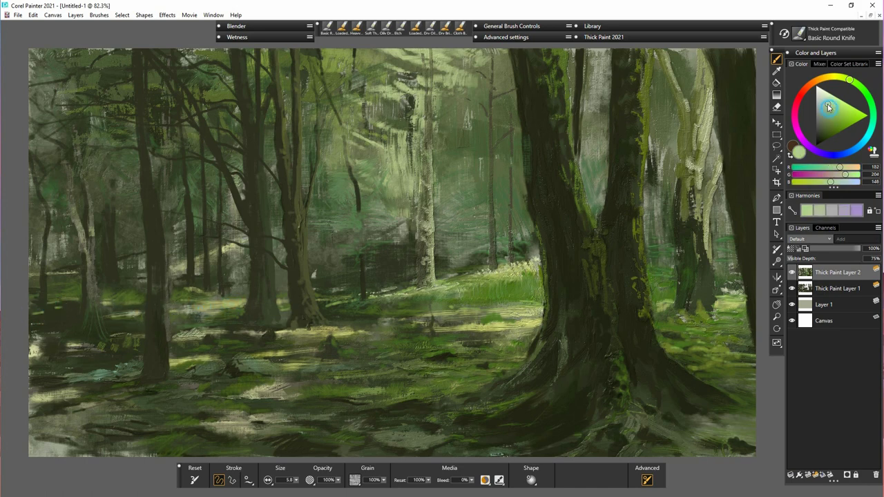
{"action": "left_click_drag", "start_coordinate": [297, 481], "coordinate": [301, 486]}
{"action": "mouse_move", "coordinate": [32, 313]}
{"action": "left_mouse_down"}
{"action": "mouse_move", "coordinate": [65, 301]}
{"action": "mouse_move", "coordinate": [116, 320]}
{"action": "mouse_move", "coordinate": [95, 285]}
{"action": "mouse_move", "coordinate": [59, 281]}
{"action": "mouse_move", "coordinate": [85, 277]}
{"action": "mouse_move", "coordinate": [67, 286]}
{"action": "mouse_move", "coordinate": [79, 290]}
{"action": "mouse_move", "coordinate": [46, 284]}
{"action": "left_mouse_up"}
{"action": "mouse_move", "coordinate": [133, 284]}
{"action": "left_mouse_down"}
{"action": "mouse_move", "coordinate": [126, 285]}
{"action": "mouse_move", "coordinate": [136, 284]}
{"action": "left_mouse_up"}
{"action": "left_click", "coordinate": [167, 285]}
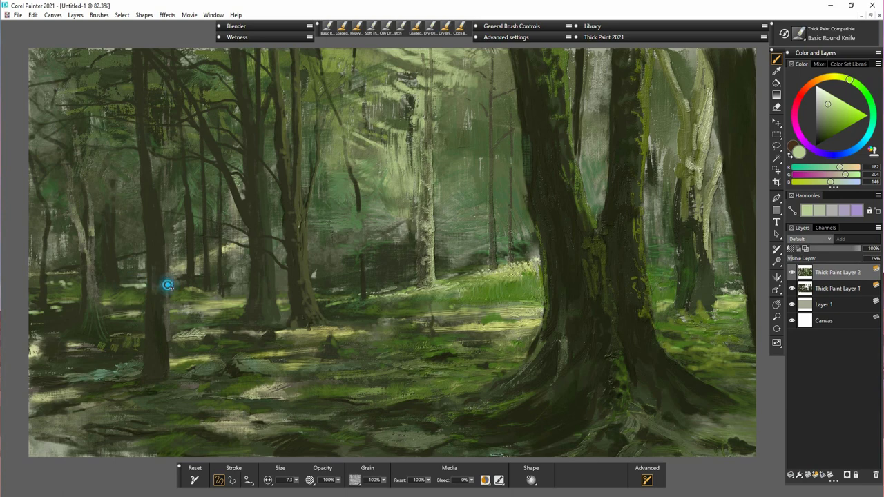
{"action": "left_click_drag", "start_coordinate": [209, 297], "coordinate": [216, 298]}
{"action": "left_click_drag", "start_coordinate": [231, 299], "coordinate": [239, 300]}
{"action": "left_click_drag", "start_coordinate": [225, 313], "coordinate": [240, 300]}
{"action": "left_click_drag", "start_coordinate": [279, 298], "coordinate": [309, 296]}
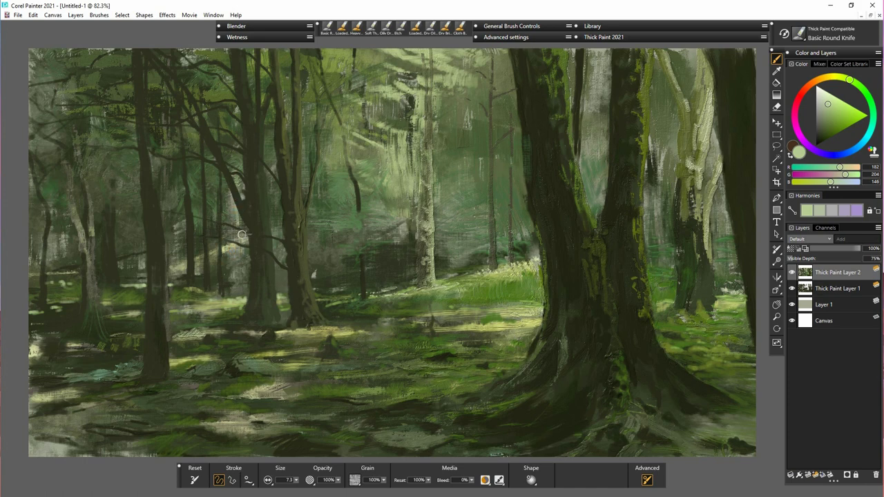
- Paint pale green light on a slim background trunk left of the second trunk and on the forked tree's stem
{"action": "mouse_move", "coordinate": [232, 234]}
{"action": "left_mouse_down"}
{"action": "mouse_move", "coordinate": [242, 260]}
{"action": "mouse_move", "coordinate": [252, 254]}
{"action": "mouse_move", "coordinate": [231, 261]}
{"action": "mouse_move", "coordinate": [248, 231]}
{"action": "mouse_move", "coordinate": [236, 237]}
{"action": "mouse_move", "coordinate": [229, 136]}
{"action": "left_mouse_up"}
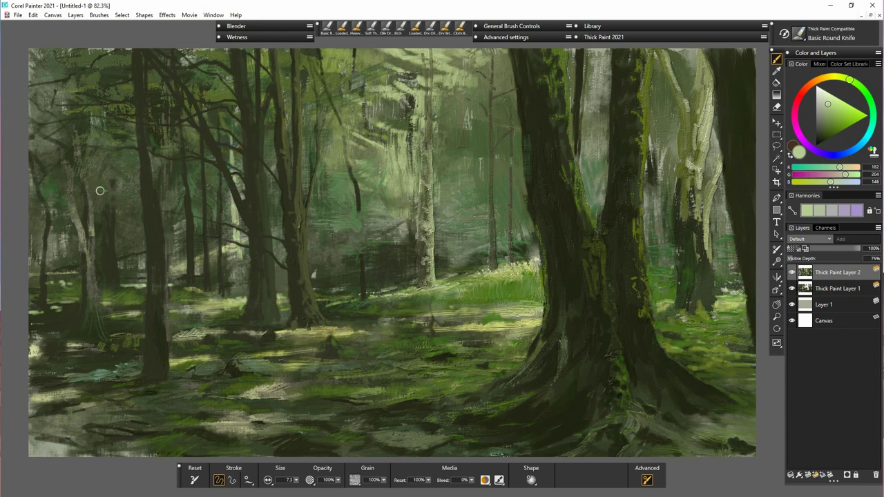
{"action": "left_click_drag", "start_coordinate": [80, 147], "coordinate": [93, 223]}
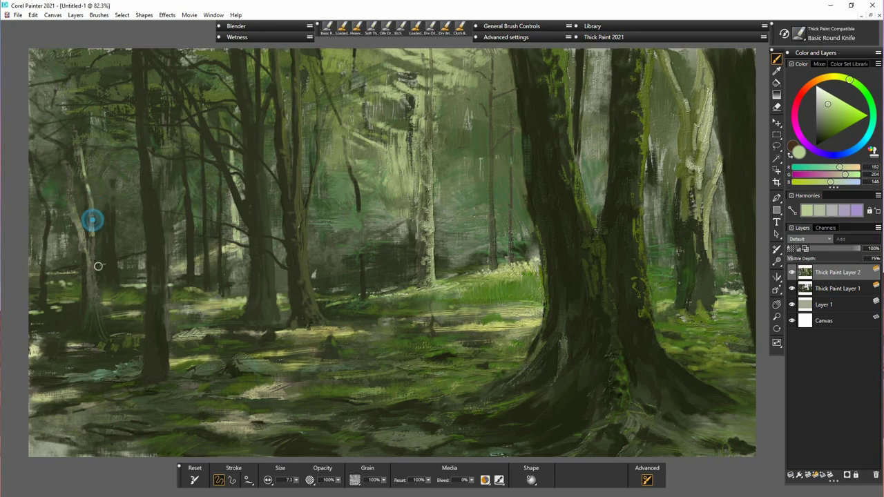
- Shift the colour to pale yellow (204, 201, 146) and highlight the forked tree's stems, upper branch and roots
{"action": "left_click", "coordinate": [834, 79]}
{"action": "mouse_move", "coordinate": [87, 183]}
{"action": "left_mouse_down"}
{"action": "mouse_move", "coordinate": [96, 225]}
{"action": "mouse_move", "coordinate": [85, 185]}
{"action": "left_mouse_up"}
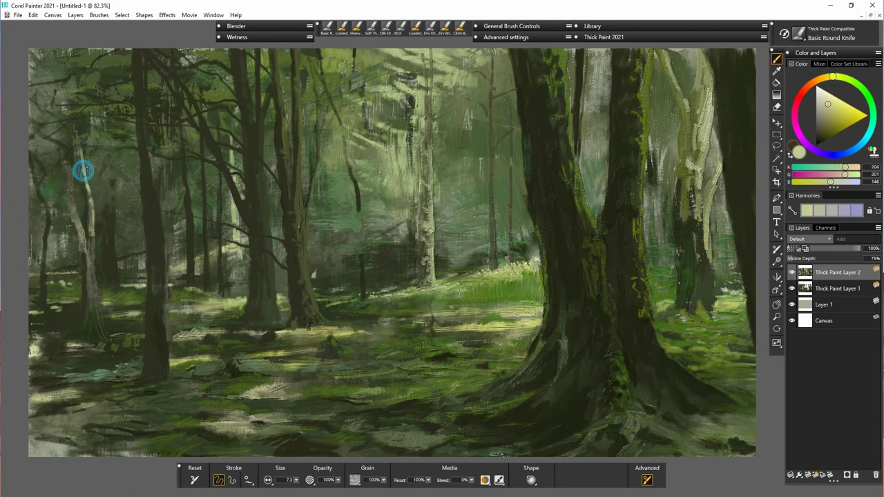
{"action": "mouse_move", "coordinate": [32, 89]}
{"action": "left_mouse_down"}
{"action": "mouse_move", "coordinate": [72, 127]}
{"action": "mouse_move", "coordinate": [87, 158]}
{"action": "mouse_move", "coordinate": [95, 221]}
{"action": "left_mouse_up"}
{"action": "left_click_drag", "start_coordinate": [60, 147], "coordinate": [74, 200]}
{"action": "left_click", "coordinate": [69, 173]}
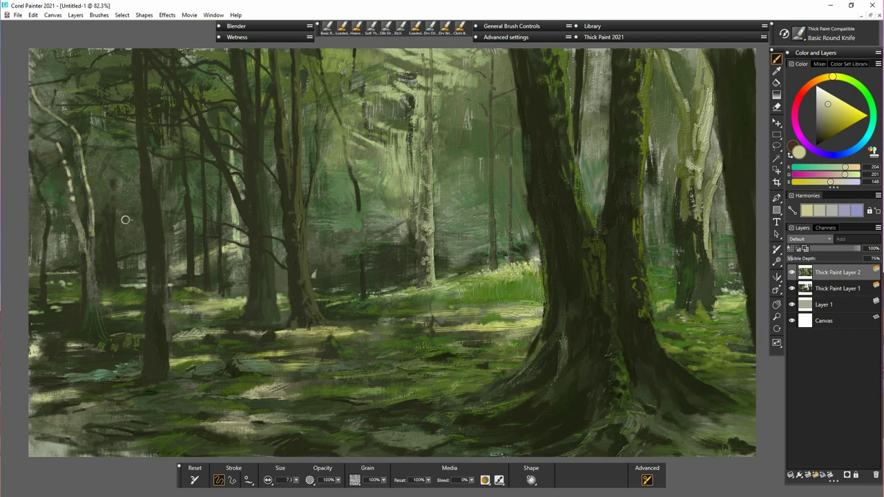
{"action": "left_click_drag", "start_coordinate": [95, 238], "coordinate": [95, 244]}
{"action": "mouse_move", "coordinate": [96, 304]}
{"action": "left_mouse_down"}
{"action": "mouse_move", "coordinate": [96, 325]}
{"action": "mouse_move", "coordinate": [82, 336]}
{"action": "left_mouse_up"}
{"action": "mouse_move", "coordinate": [90, 318]}
{"action": "left_mouse_down"}
{"action": "mouse_move", "coordinate": [71, 343]}
{"action": "mouse_move", "coordinate": [93, 306]}
{"action": "mouse_move", "coordinate": [102, 338]}
{"action": "left_mouse_up"}
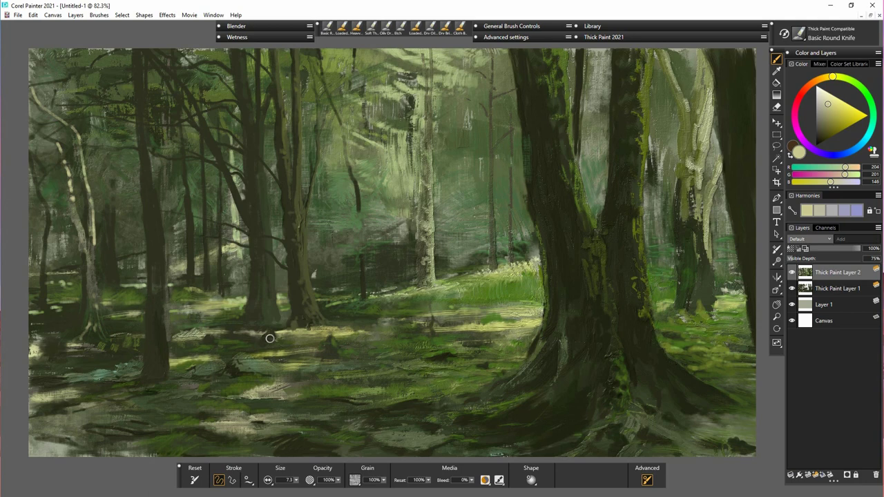
- Sample a mossy green (80, 101, 32) and paint ground patches around the bases of the left trees
{"action": "left_click", "coordinate": [190, 368], "text": "alt"}
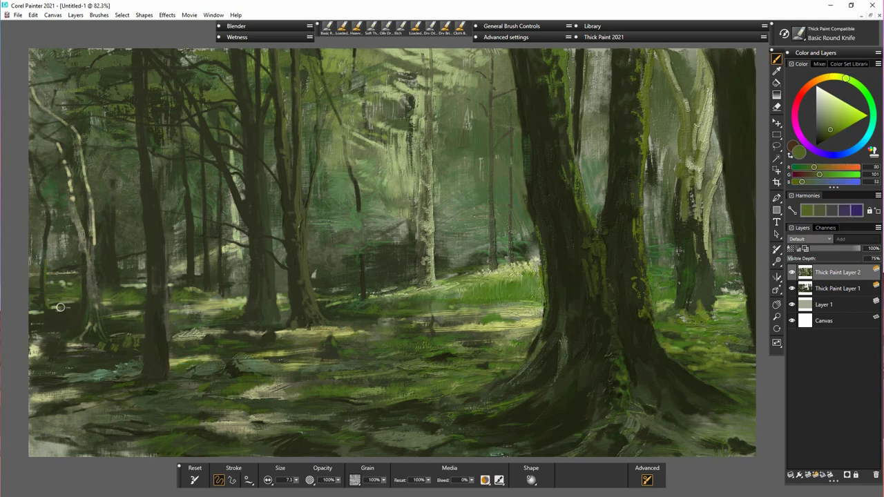
{"action": "mouse_move", "coordinate": [53, 300]}
{"action": "left_mouse_down"}
{"action": "mouse_move", "coordinate": [37, 326]}
{"action": "mouse_move", "coordinate": [64, 317]}
{"action": "mouse_move", "coordinate": [71, 328]}
{"action": "mouse_move", "coordinate": [106, 322]}
{"action": "mouse_move", "coordinate": [53, 312]}
{"action": "left_mouse_up"}
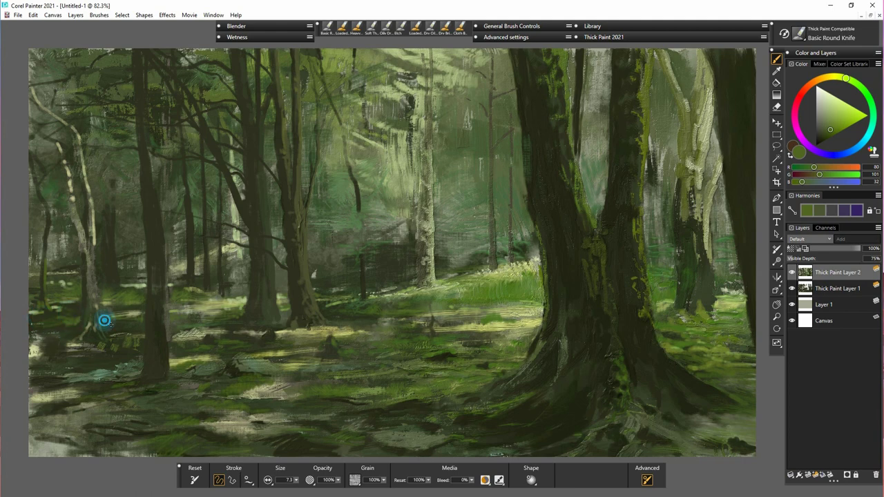
{"action": "mouse_move", "coordinate": [195, 320]}
{"action": "left_mouse_down"}
{"action": "mouse_move", "coordinate": [168, 322]}
{"action": "mouse_move", "coordinate": [180, 315]}
{"action": "left_mouse_up"}
{"action": "mouse_move", "coordinate": [361, 315]}
{"action": "left_mouse_down"}
{"action": "mouse_move", "coordinate": [328, 321]}
{"action": "mouse_move", "coordinate": [298, 295]}
{"action": "mouse_move", "coordinate": [313, 310]}
{"action": "mouse_move", "coordinate": [294, 328]}
{"action": "left_mouse_up"}
- Paint mossy green touches along the lower part and base of the second trunk
{"action": "mouse_move", "coordinate": [271, 294]}
{"action": "left_mouse_down"}
{"action": "mouse_move", "coordinate": [266, 310]}
{"action": "mouse_move", "coordinate": [263, 293]}
{"action": "left_mouse_up"}
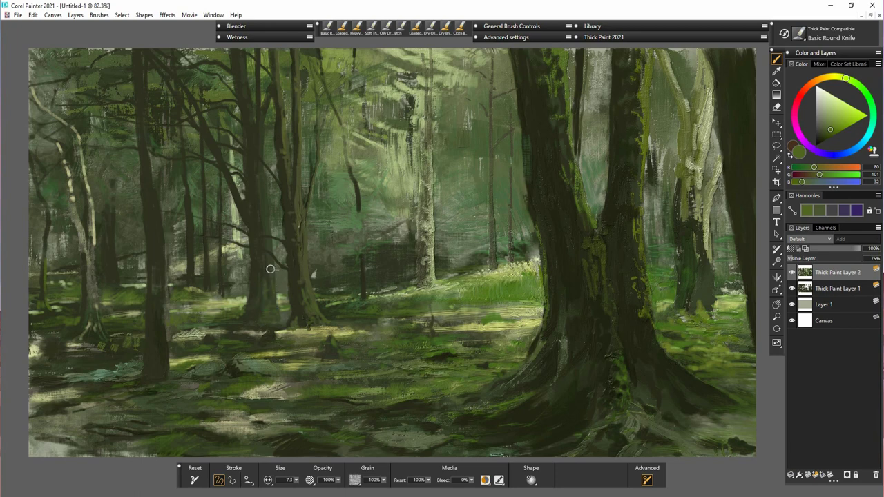
{"action": "mouse_move", "coordinate": [268, 253]}
{"action": "left_mouse_down"}
{"action": "mouse_move", "coordinate": [268, 230]}
{"action": "mouse_move", "coordinate": [270, 263]}
{"action": "left_mouse_up"}
{"action": "mouse_move", "coordinate": [272, 299]}
{"action": "left_mouse_down"}
{"action": "mouse_move", "coordinate": [244, 315]}
{"action": "mouse_move", "coordinate": [268, 300]}
{"action": "left_mouse_up"}
- Paint dark roots on the midground trees, and slim dark trunks and green ground behind the pale forked tree
{"action": "left_click", "coordinate": [257, 300], "text": "alt"}
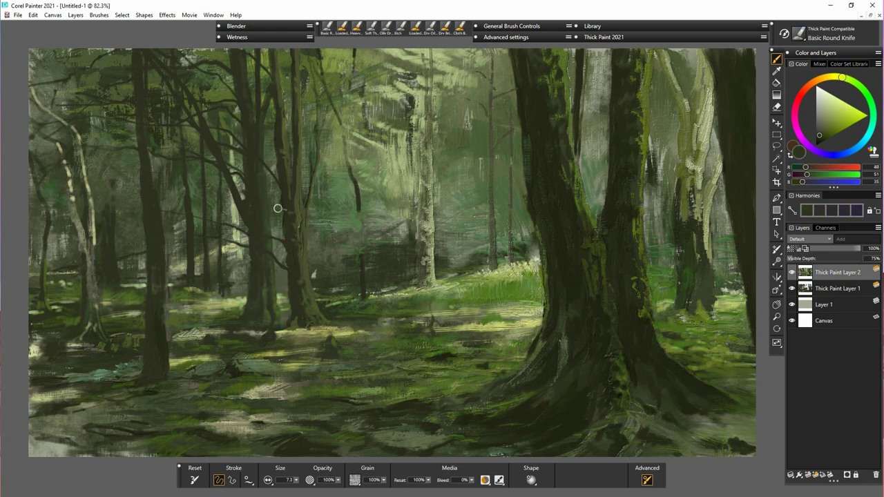
{"action": "mouse_move", "coordinate": [313, 314]}
{"action": "left_mouse_down"}
{"action": "mouse_move", "coordinate": [336, 327]}
{"action": "mouse_move", "coordinate": [321, 298]}
{"action": "mouse_move", "coordinate": [306, 307]}
{"action": "mouse_move", "coordinate": [305, 294]}
{"action": "mouse_move", "coordinate": [301, 320]}
{"action": "mouse_move", "coordinate": [266, 321]}
{"action": "left_mouse_up"}
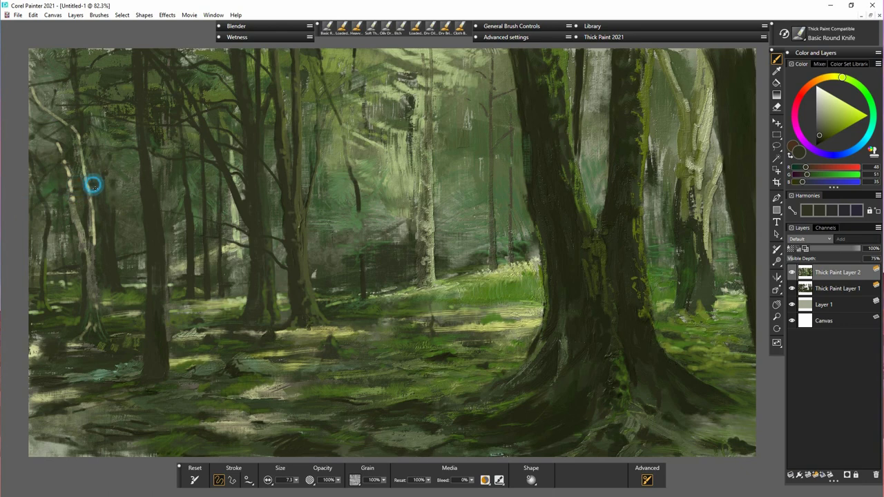
{"action": "left_click", "coordinate": [124, 297], "text": "alt"}
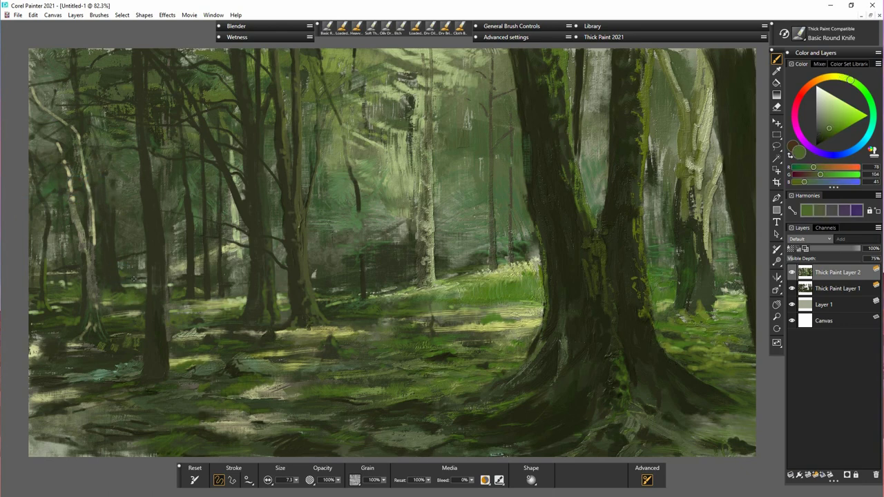
{"action": "left_click", "coordinate": [71, 277], "text": "alt"}
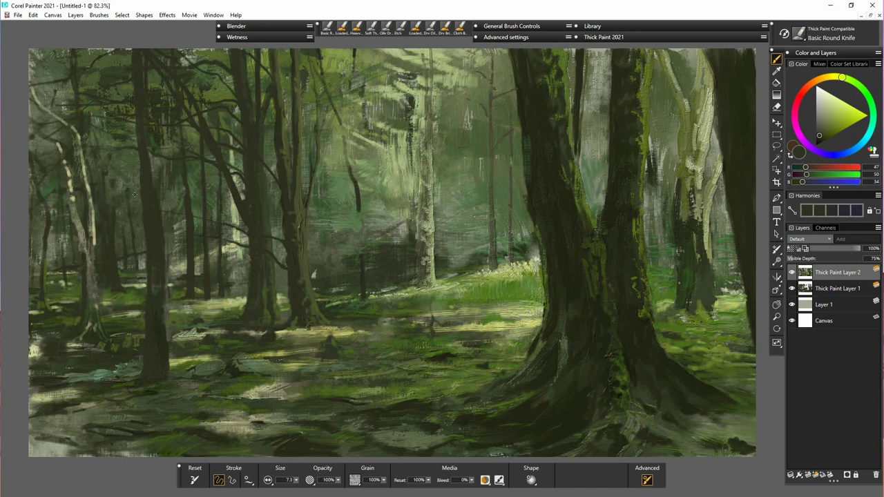
- Sample the large tree's dark tone, set the knife size to 8.1 and darken the ground and roots beneath the left trees
{"action": "left_click_drag", "start_coordinate": [296, 480], "coordinate": [304, 482]}
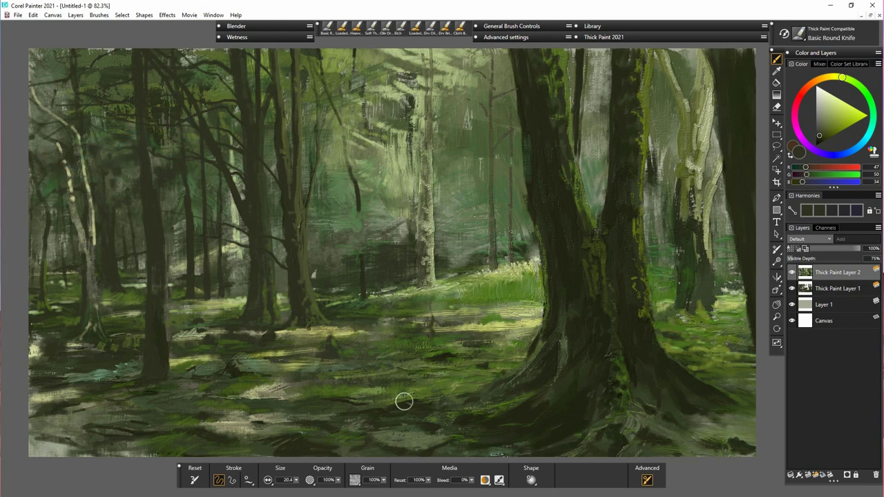
{"action": "left_click", "coordinate": [552, 336], "text": "alt"}
{"action": "left_click_drag", "start_coordinate": [297, 480], "coordinate": [290, 480]}
{"action": "left_click_drag", "start_coordinate": [236, 325], "coordinate": [228, 325]}
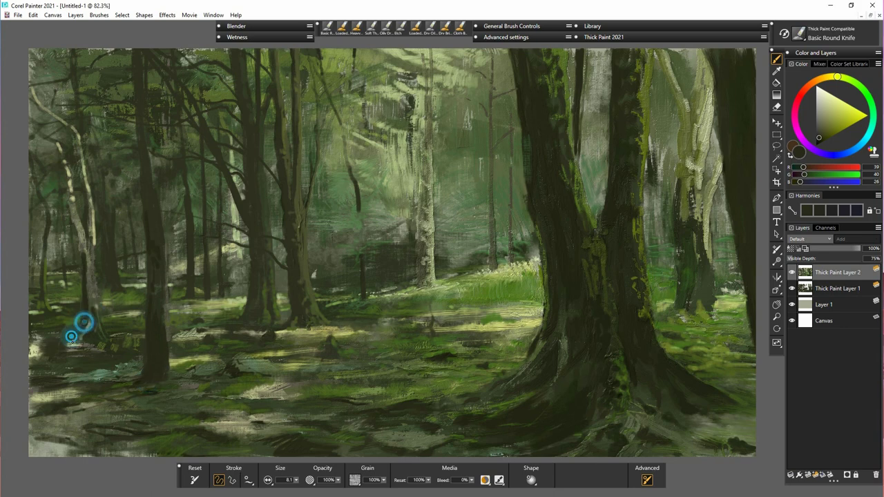
{"action": "left_click_drag", "start_coordinate": [73, 338], "coordinate": [104, 356]}
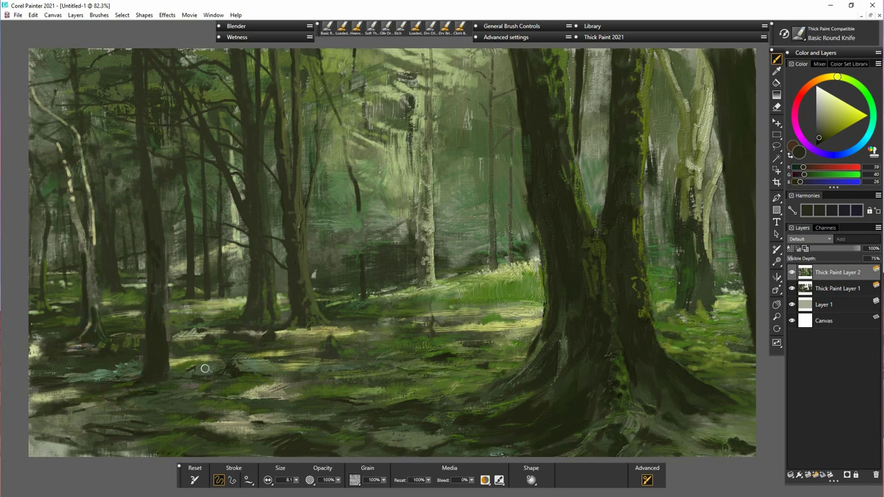
- Darken the base of the second trunk and the trunks and branches of the midground trees with the dark green-brown
{"action": "left_click_drag", "start_coordinate": [150, 383], "coordinate": [106, 382]}
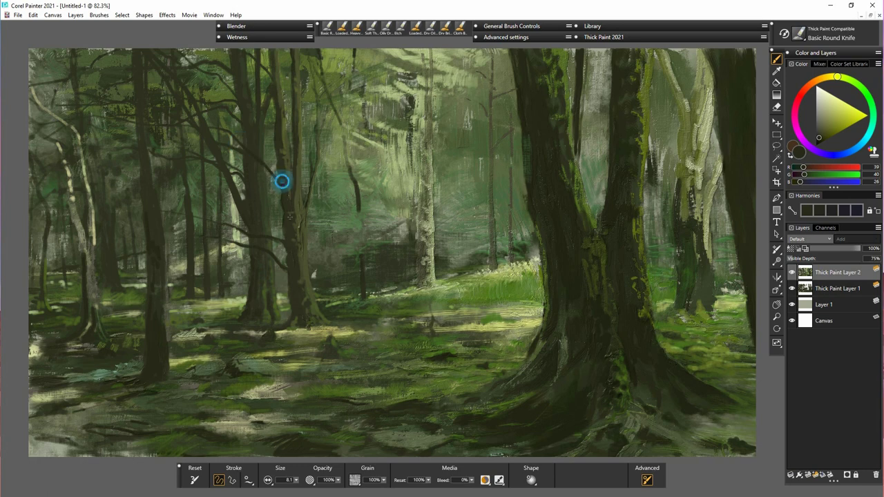
{"action": "mouse_move", "coordinate": [295, 200]}
{"action": "left_mouse_down"}
{"action": "mouse_move", "coordinate": [300, 152]}
{"action": "mouse_move", "coordinate": [288, 122]}
{"action": "mouse_move", "coordinate": [285, 143]}
{"action": "mouse_move", "coordinate": [277, 116]}
{"action": "left_mouse_up"}
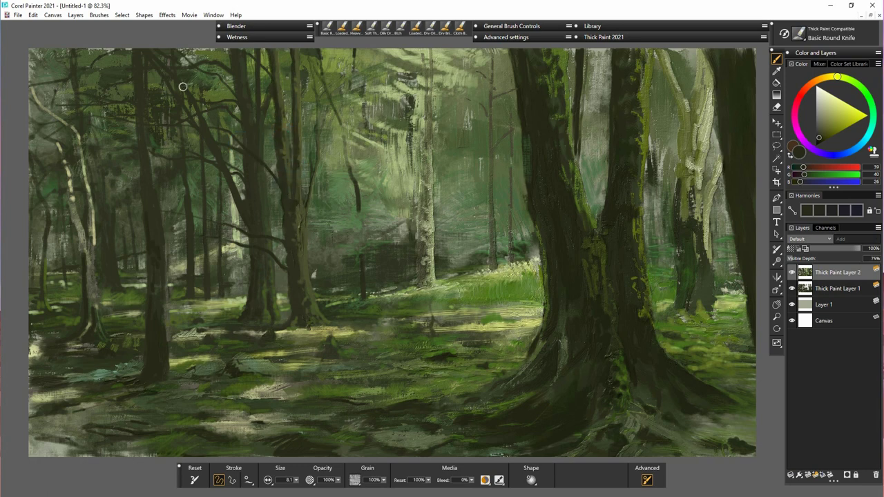
{"action": "left_click_drag", "start_coordinate": [183, 87], "coordinate": [189, 130]}
{"action": "left_click", "coordinate": [140, 152]}
- Sample the pale bark tone from the far-left tree, adjust it and paint a light highlight down the second trunk's upper part
{"action": "left_click", "coordinate": [71, 181], "text": "alt"}
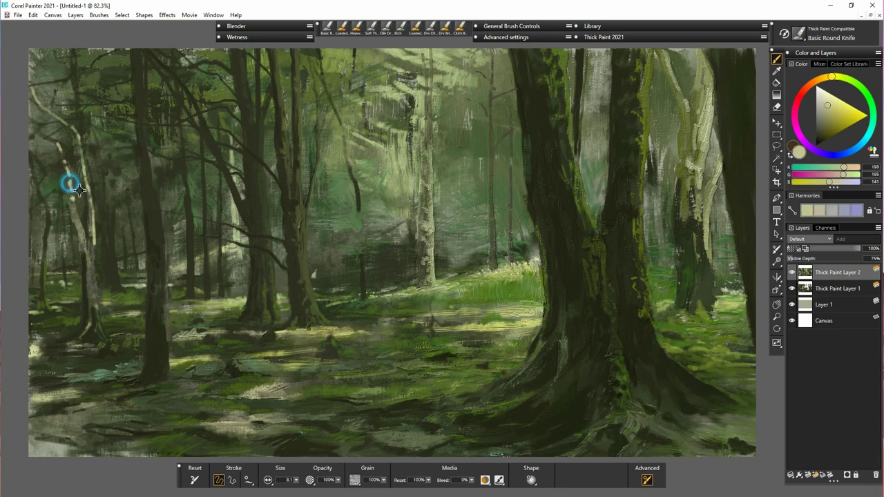
{"action": "left_click", "coordinate": [827, 106]}
{"action": "left_click_drag", "start_coordinate": [135, 38], "coordinate": [144, 63]}
{"action": "mouse_move", "coordinate": [149, 95]}
{"action": "left_mouse_down"}
{"action": "mouse_move", "coordinate": [146, 129]}
{"action": "mouse_move", "coordinate": [148, 158]}
{"action": "mouse_move", "coordinate": [157, 114]}
{"action": "mouse_move", "coordinate": [153, 156]}
{"action": "mouse_move", "coordinate": [150, 142]}
{"action": "mouse_move", "coordinate": [158, 193]}
{"action": "mouse_move", "coordinate": [156, 131]}
{"action": "left_mouse_up"}
- Set the knife size to 3.0 and paint thin pale branches from the second trunk, plus light lines on the far-left trunks
{"action": "left_click", "coordinate": [296, 481]}
{"action": "left_click", "coordinate": [267, 489]}
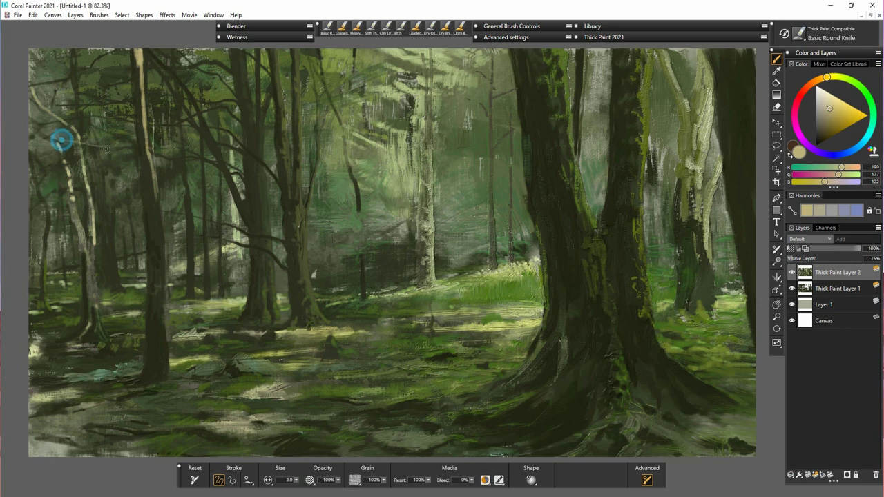
{"action": "left_click_drag", "start_coordinate": [59, 139], "coordinate": [144, 156]}
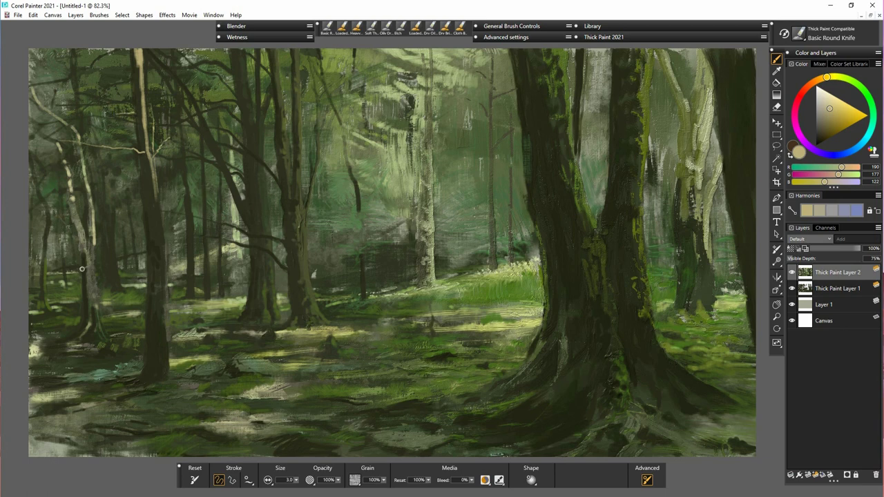
{"action": "mouse_move", "coordinate": [50, 227]}
{"action": "left_mouse_down"}
{"action": "mouse_move", "coordinate": [46, 259]}
{"action": "mouse_move", "coordinate": [61, 199]}
{"action": "left_mouse_up"}
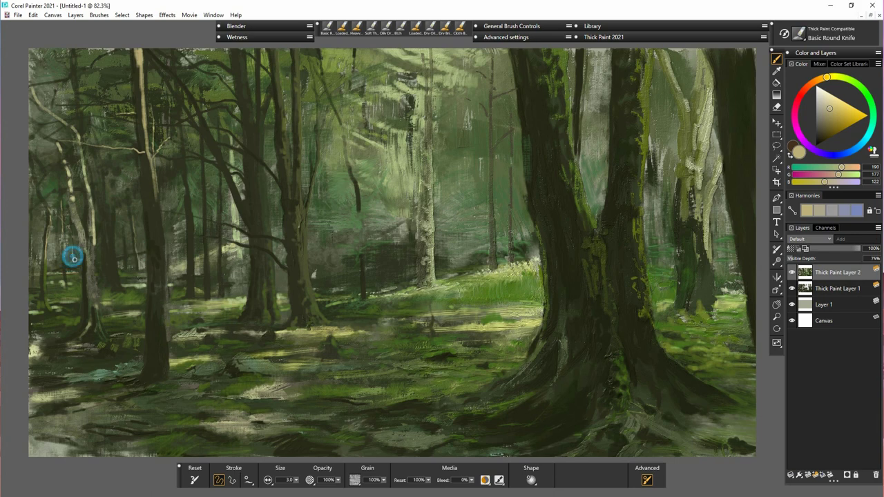
- Pick a lighter beige (197, 189, 157), raise the knife size to 8.1 and dab light spots at the far-left edge and among the upper branches
{"action": "left_click", "coordinate": [824, 103]}
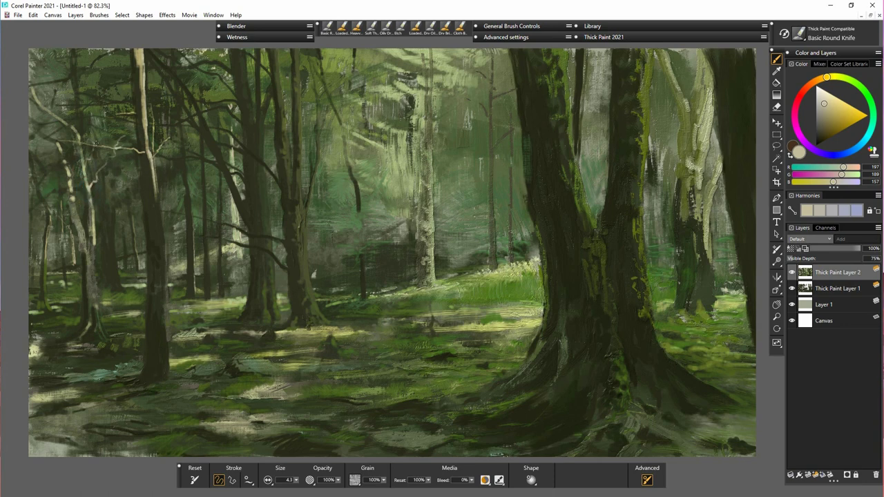
{"action": "left_click", "coordinate": [297, 480]}
{"action": "left_click", "coordinate": [39, 148]}
{"action": "left_click", "coordinate": [36, 140]}
{"action": "left_click", "coordinate": [32, 127]}
{"action": "left_click", "coordinate": [32, 133]}
{"action": "left_click", "coordinate": [176, 105]}
{"action": "left_click", "coordinate": [163, 106]}
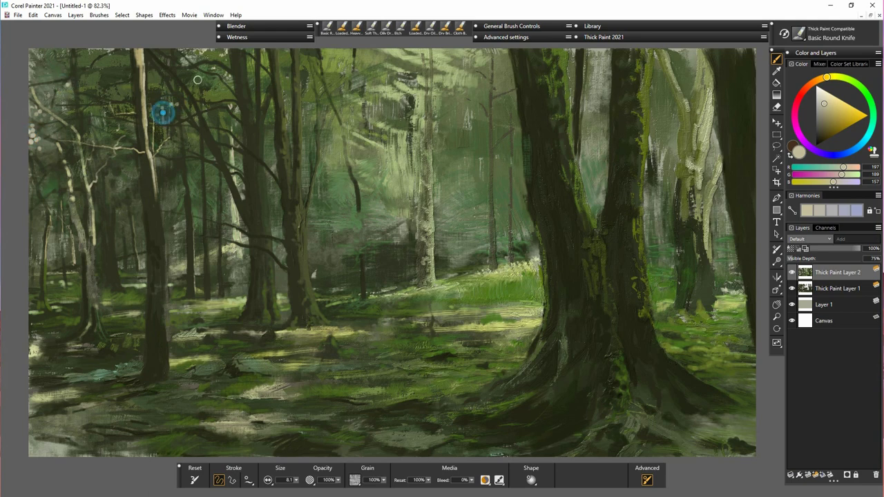
{"action": "left_click", "coordinate": [185, 60]}
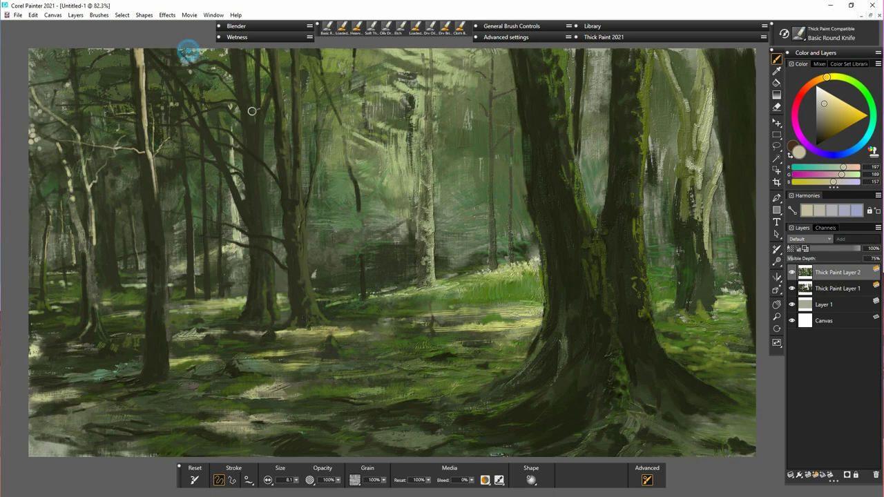
- Set the knife size to 3.4, sample pale greens and paint thin light edges along the midground tree trunk
{"action": "left_click", "coordinate": [190, 57], "text": "alt"}
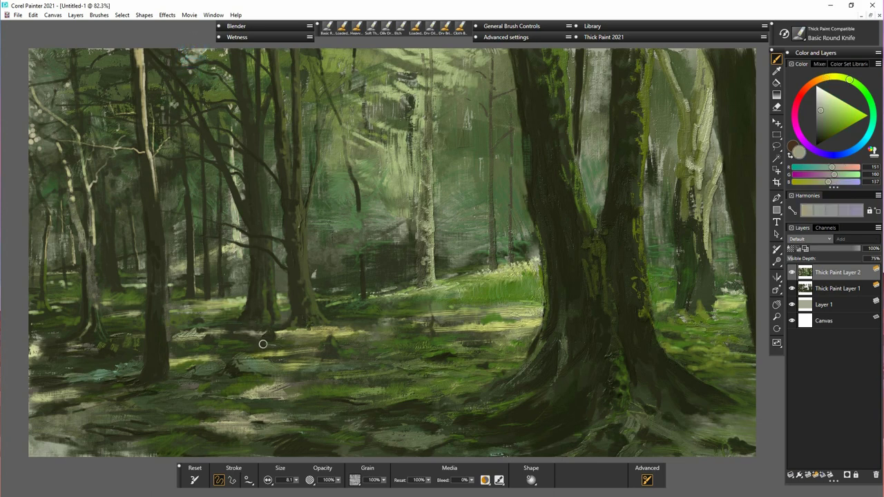
{"action": "left_click_drag", "start_coordinate": [296, 484], "coordinate": [273, 484]}
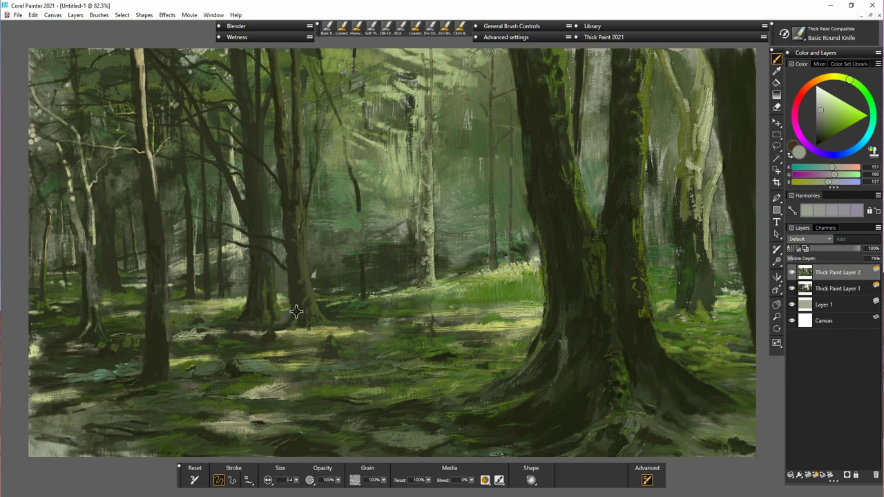
{"action": "left_click", "coordinate": [244, 302], "text": "alt"}
{"action": "left_click_drag", "start_coordinate": [268, 198], "coordinate": [273, 239]}
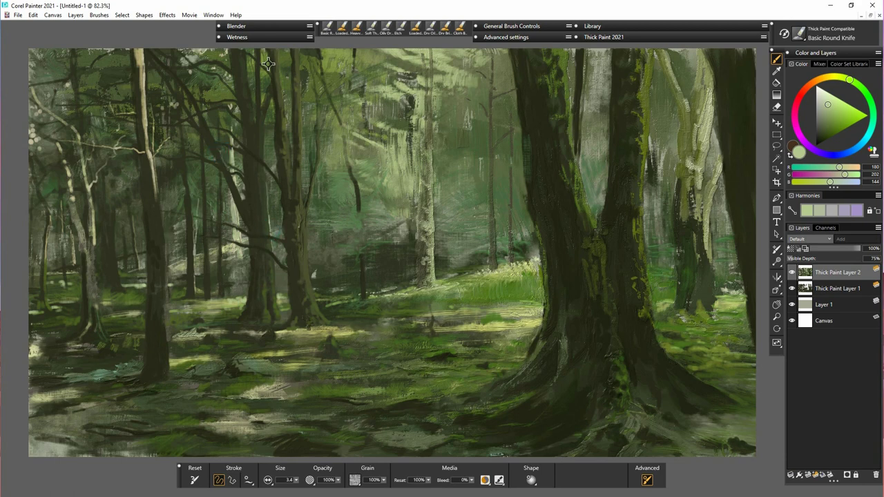
- Sample a leafy green (127, 149, 65), set the knife size to 5.3 and paint mossy light on the forked midground trunk
{"action": "left_click", "coordinate": [269, 63], "text": "alt"}
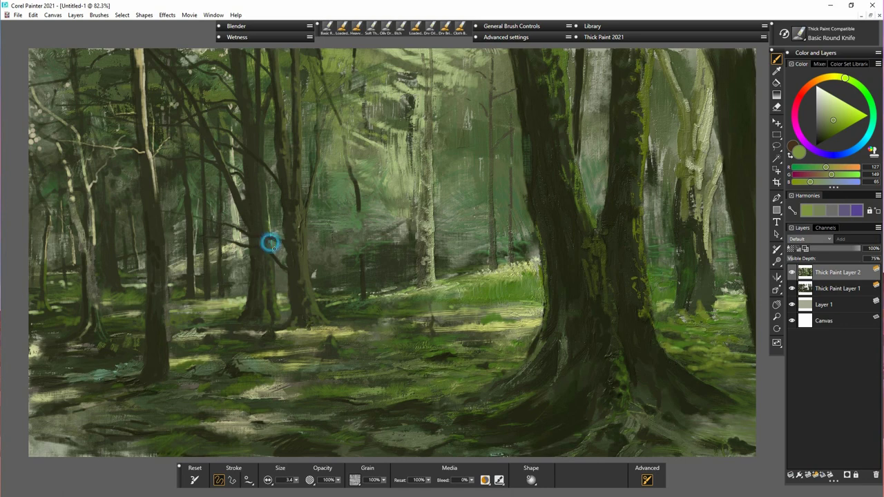
{"action": "left_click_drag", "start_coordinate": [295, 480], "coordinate": [298, 481]}
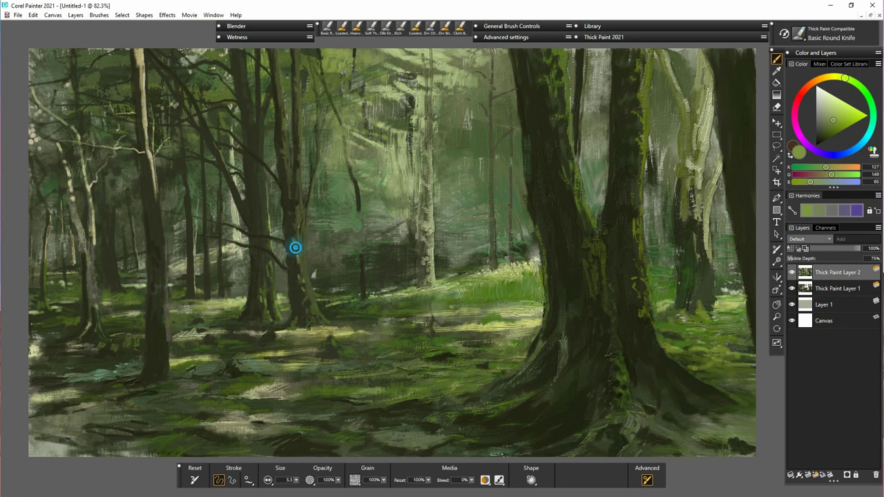
{"action": "left_click_drag", "start_coordinate": [297, 246], "coordinate": [302, 232]}
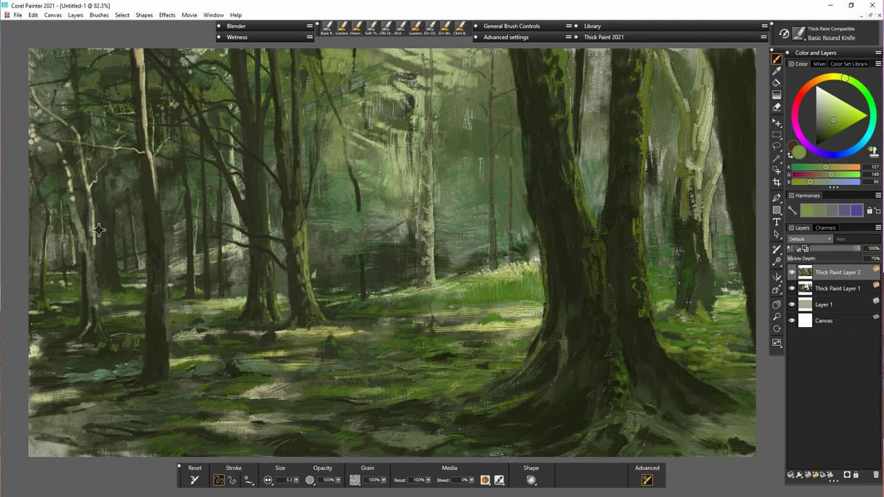
- Sample a pale bark tone (159, 157, 114) and highlight the lit side and base of the forked midground trunk
{"action": "left_click", "coordinate": [308, 272], "text": "alt"}
{"action": "mouse_move", "coordinate": [308, 271]}
{"action": "left_mouse_down"}
{"action": "mouse_move", "coordinate": [304, 237]}
{"action": "mouse_move", "coordinate": [300, 251]}
{"action": "mouse_move", "coordinate": [311, 209]}
{"action": "left_mouse_up"}
{"action": "mouse_move", "coordinate": [311, 280]}
{"action": "left_mouse_down"}
{"action": "mouse_move", "coordinate": [312, 310]}
{"action": "mouse_move", "coordinate": [275, 306]}
{"action": "left_mouse_up"}
{"action": "mouse_move", "coordinate": [272, 312]}
{"action": "left_mouse_down"}
{"action": "mouse_move", "coordinate": [267, 322]}
{"action": "mouse_move", "coordinate": [113, 322]}
{"action": "left_mouse_up"}
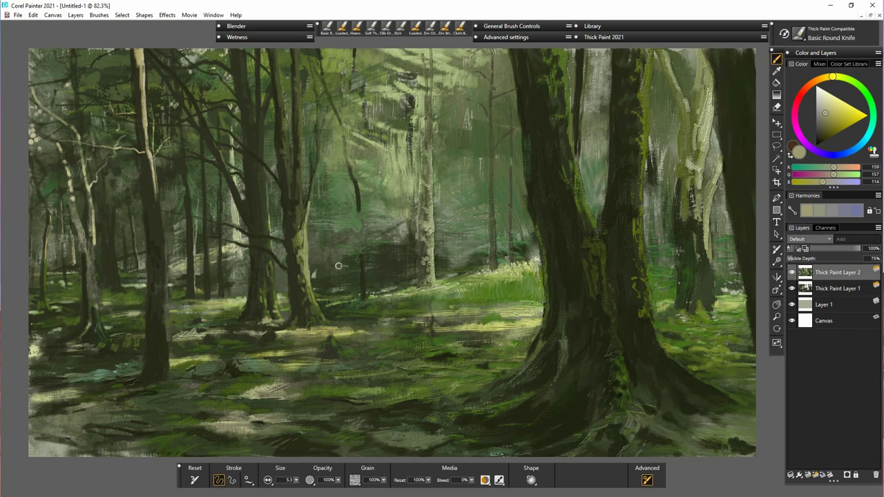
- Join the slim central trunk in a sampled dark tone, and dab sampled green (77, 113, 59) foliage among the left trees
{"action": "left_click", "coordinate": [361, 258], "text": "alt"}
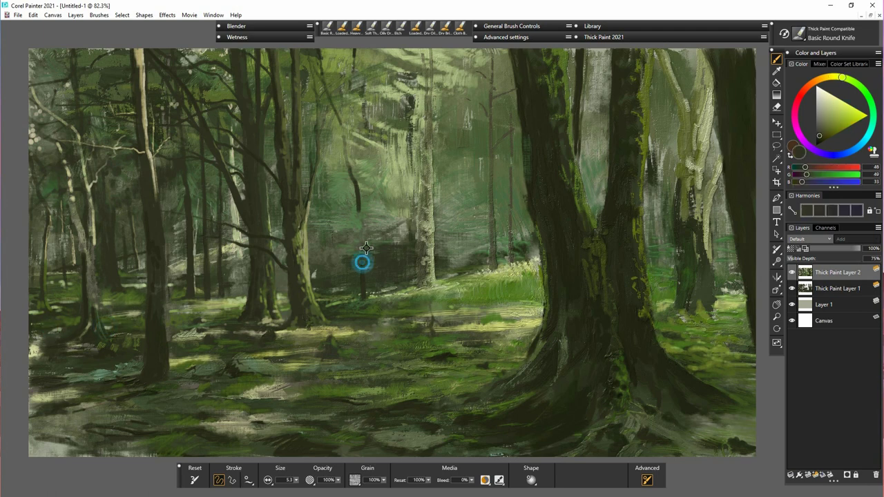
{"action": "left_click", "coordinate": [328, 210], "text": "alt"}
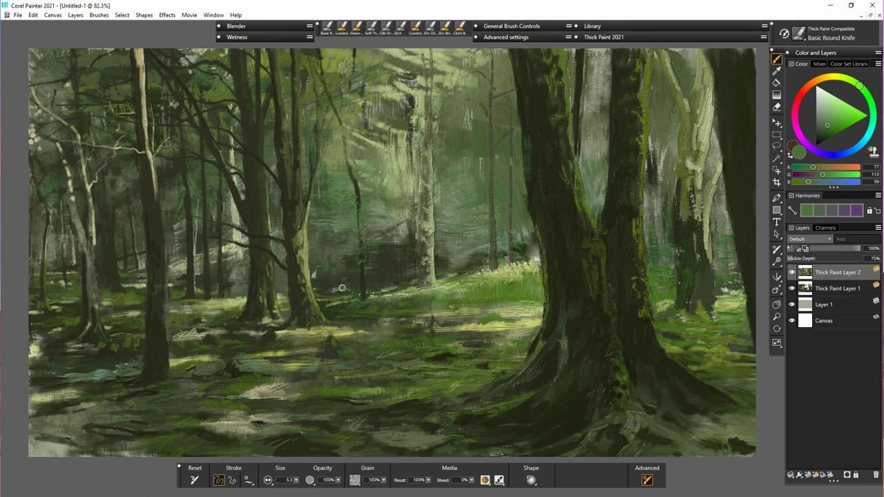
{"action": "left_click_drag", "start_coordinate": [219, 278], "coordinate": [181, 288]}
{"action": "left_click_drag", "start_coordinate": [135, 282], "coordinate": [138, 283]}
{"action": "left_click_drag", "start_coordinate": [47, 210], "coordinate": [37, 190]}
{"action": "left_click_drag", "start_coordinate": [68, 144], "coordinate": [46, 134]}
{"action": "left_click_drag", "start_coordinate": [54, 88], "coordinate": [65, 63]}
{"action": "left_click", "coordinate": [131, 74]}
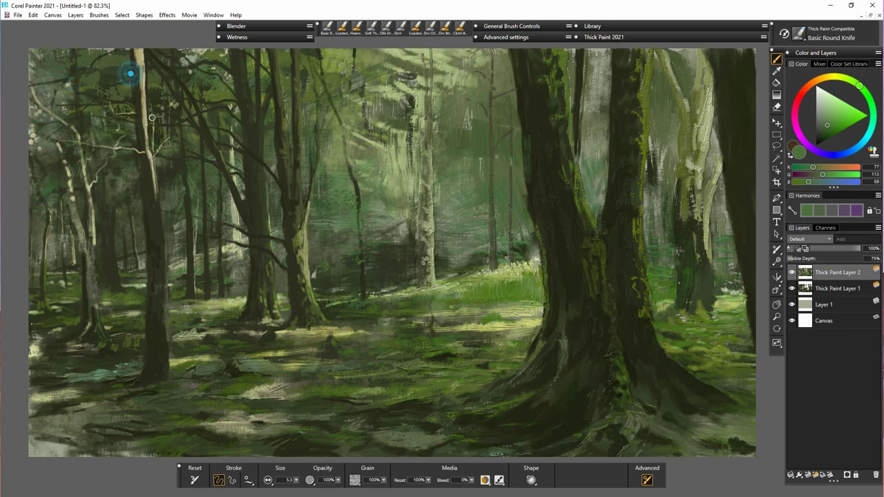
{"action": "mouse_move", "coordinate": [130, 73]}
{"action": "left_mouse_down"}
{"action": "mouse_move", "coordinate": [102, 71]}
{"action": "mouse_move", "coordinate": [87, 99]}
{"action": "mouse_move", "coordinate": [73, 102]}
{"action": "left_mouse_up"}
{"action": "mouse_move", "coordinate": [120, 211]}
{"action": "left_mouse_down"}
{"action": "mouse_move", "coordinate": [112, 217]}
{"action": "mouse_move", "coordinate": [124, 223]}
{"action": "mouse_move", "coordinate": [113, 201]}
{"action": "mouse_move", "coordinate": [92, 205]}
{"action": "left_mouse_up"}
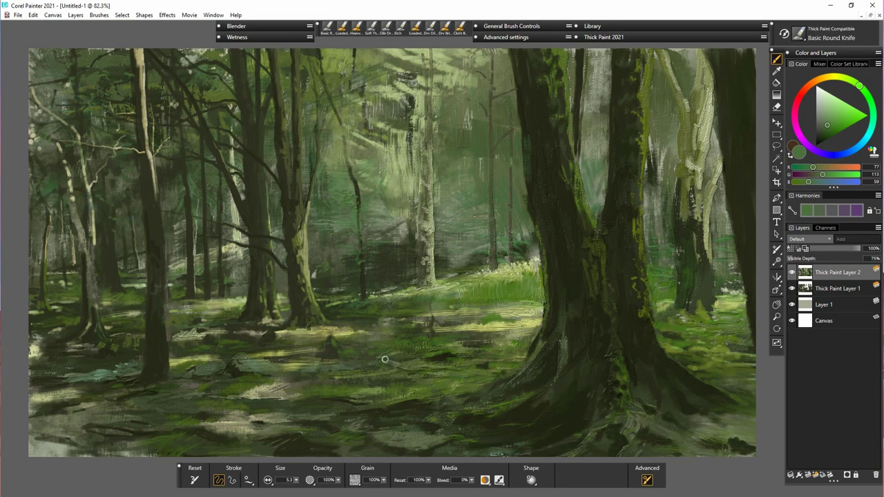
{"action": "left_click_drag", "start_coordinate": [168, 228], "coordinate": [166, 170]}
{"action": "mouse_move", "coordinate": [166, 81]}
{"action": "left_mouse_down"}
{"action": "mouse_move", "coordinate": [146, 59]}
{"action": "mouse_move", "coordinate": [172, 60]}
{"action": "left_mouse_up"}
- Pick a brighter green (107, 148, 62) and paint leaf clusters in the canopy of the far-left trees
{"action": "left_click", "coordinate": [828, 121]}
{"action": "left_click", "coordinate": [854, 84]}
{"action": "left_click", "coordinate": [834, 121]}
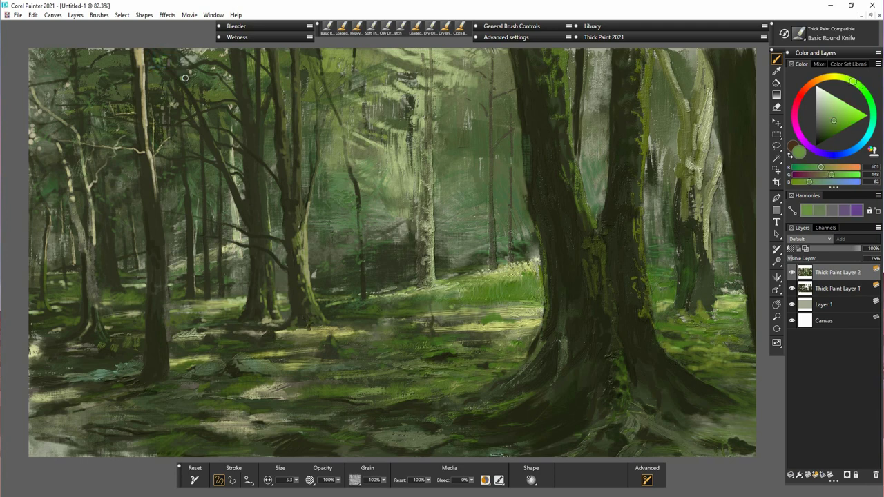
{"action": "left_click_drag", "start_coordinate": [92, 79], "coordinate": [99, 83]}
{"action": "mouse_move", "coordinate": [39, 63]}
{"action": "left_mouse_down"}
{"action": "mouse_move", "coordinate": [52, 84]}
{"action": "mouse_move", "coordinate": [49, 78]}
{"action": "left_mouse_up"}
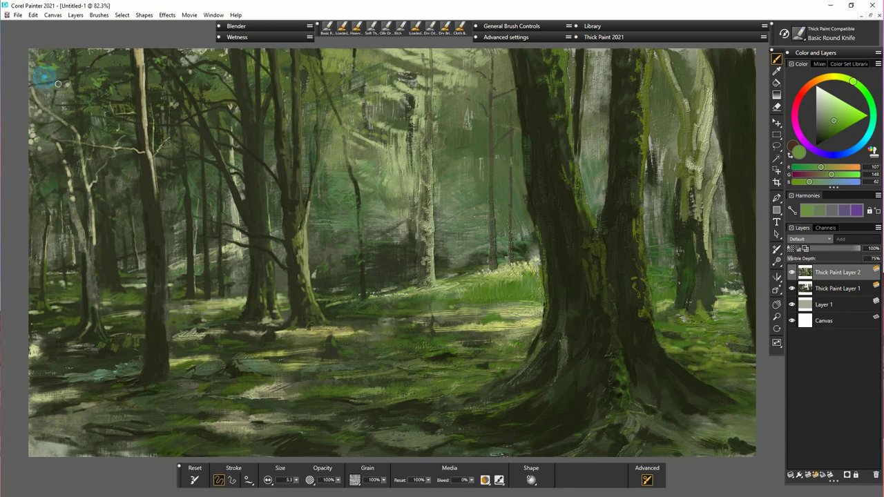
{"action": "mouse_move", "coordinate": [95, 116]}
{"action": "left_mouse_down"}
{"action": "mouse_move", "coordinate": [90, 105]}
{"action": "mouse_move", "coordinate": [77, 106]}
{"action": "left_mouse_up"}
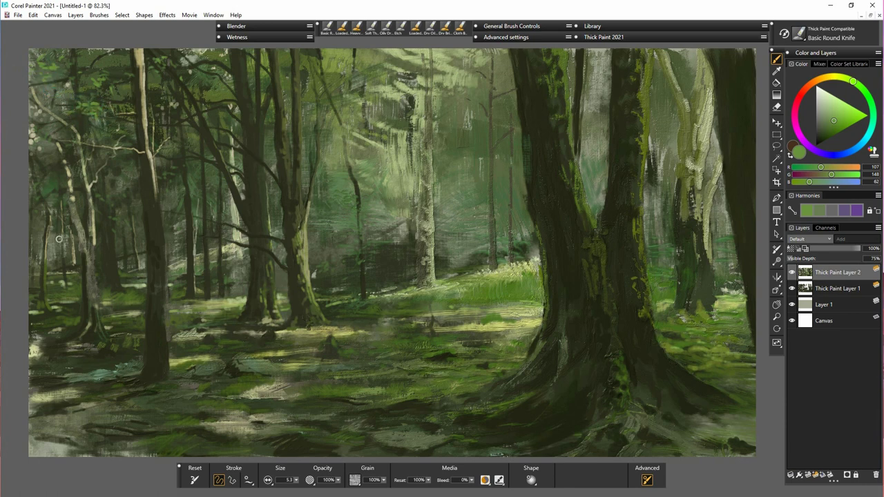
- Add bright green touches between the far-left trunks and leaf dabs on the upper branches of the midground trees
{"action": "left_click_drag", "start_coordinate": [54, 250], "coordinate": [58, 227]}
{"action": "left_click_drag", "start_coordinate": [78, 286], "coordinate": [71, 284]}
{"action": "left_click_drag", "start_coordinate": [169, 114], "coordinate": [178, 107]}
{"action": "left_click", "coordinate": [208, 92]}
{"action": "left_click", "coordinate": [182, 123]}
{"action": "left_click", "coordinate": [210, 75]}
{"action": "left_click", "coordinate": [230, 61]}
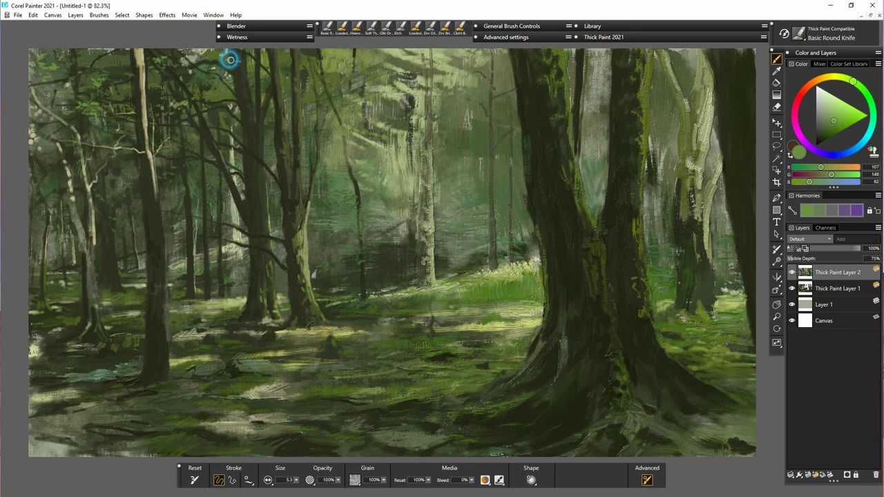
{"action": "left_click", "coordinate": [222, 54]}
- Pick a muted green (90, 113, 65) and dab softer leaves across the midground branches and between the left trunks
{"action": "left_click", "coordinate": [826, 124]}
{"action": "mouse_move", "coordinate": [230, 58]}
{"action": "left_mouse_down"}
{"action": "mouse_move", "coordinate": [249, 88]}
{"action": "mouse_move", "coordinate": [271, 87]}
{"action": "left_mouse_up"}
{"action": "left_click", "coordinate": [240, 60]}
{"action": "left_click", "coordinate": [284, 87]}
{"action": "left_click", "coordinate": [267, 109]}
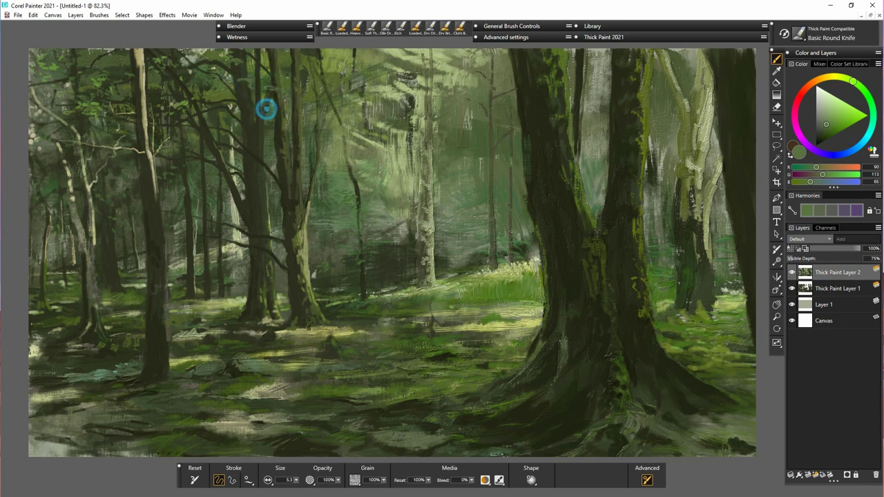
{"action": "mouse_move", "coordinate": [222, 135]}
{"action": "left_mouse_down"}
{"action": "mouse_move", "coordinate": [241, 143]}
{"action": "mouse_move", "coordinate": [205, 148]}
{"action": "mouse_move", "coordinate": [193, 126]}
{"action": "left_mouse_up"}
{"action": "mouse_move", "coordinate": [176, 196]}
{"action": "left_mouse_down"}
{"action": "mouse_move", "coordinate": [171, 225]}
{"action": "mouse_move", "coordinate": [164, 225]}
{"action": "mouse_move", "coordinate": [177, 221]}
{"action": "mouse_move", "coordinate": [123, 234]}
{"action": "left_mouse_up"}
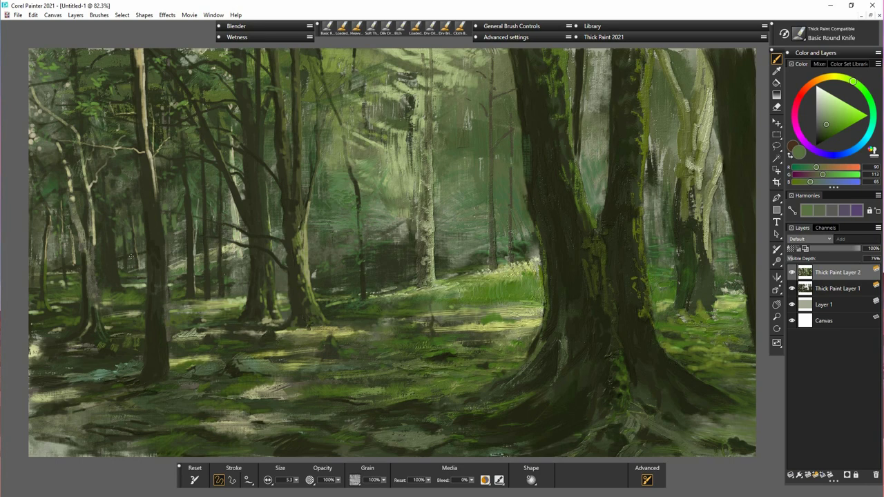
{"action": "mouse_move", "coordinate": [129, 257]}
{"action": "left_mouse_down"}
{"action": "mouse_move", "coordinate": [134, 247]}
{"action": "mouse_move", "coordinate": [125, 243]}
{"action": "mouse_move", "coordinate": [134, 239]}
{"action": "left_mouse_up"}
{"action": "left_click_drag", "start_coordinate": [78, 255], "coordinate": [78, 255]}
- Sample the second trunk's dark tone (55, 60, 40) and paint small dark strokes in the undergrowth on both sides of it
{"action": "left_click", "coordinate": [153, 221], "text": "alt"}
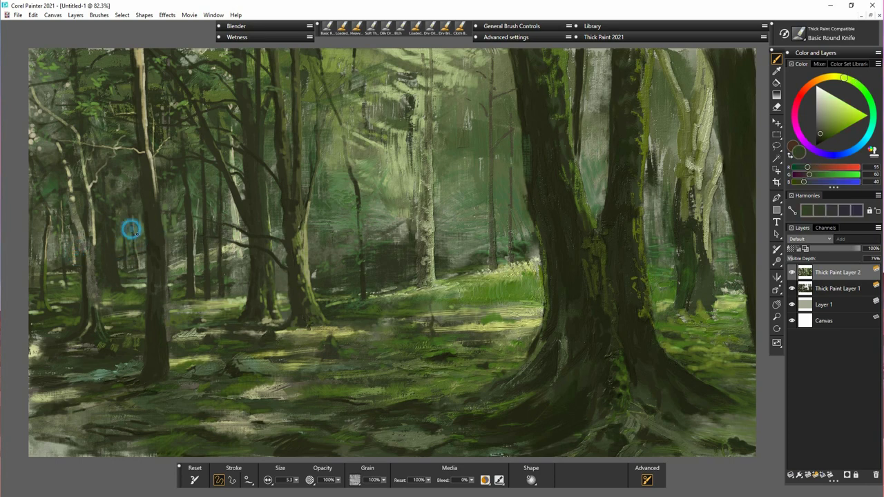
{"action": "left_click_drag", "start_coordinate": [128, 237], "coordinate": [142, 231]}
{"action": "left_click_drag", "start_coordinate": [167, 232], "coordinate": [172, 230]}
{"action": "left_click_drag", "start_coordinate": [166, 242], "coordinate": [177, 226]}
- Sample a dark green (50, 58, 38), set the knife size to 16.2 and darken the bushes around the slim central trunk
{"action": "left_click", "coordinate": [387, 257], "text": "alt"}
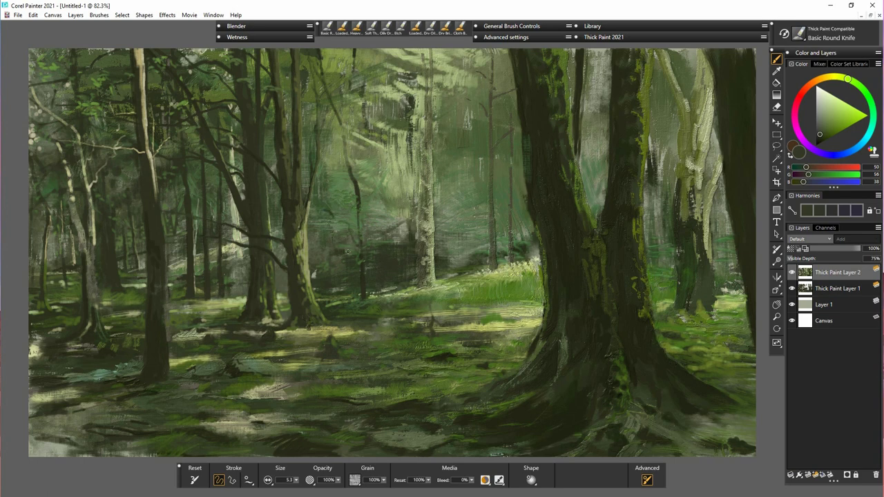
{"action": "left_click_drag", "start_coordinate": [297, 481], "coordinate": [304, 481]}
{"action": "left_click_drag", "start_coordinate": [346, 257], "coordinate": [319, 254]}
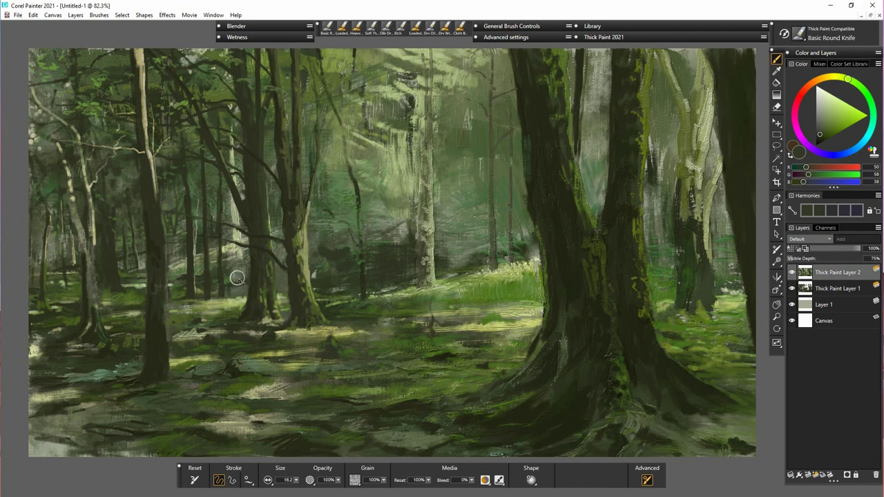
{"action": "left_click", "coordinate": [274, 269]}
{"action": "left_click", "coordinate": [350, 270]}
{"action": "left_click", "coordinate": [345, 274]}
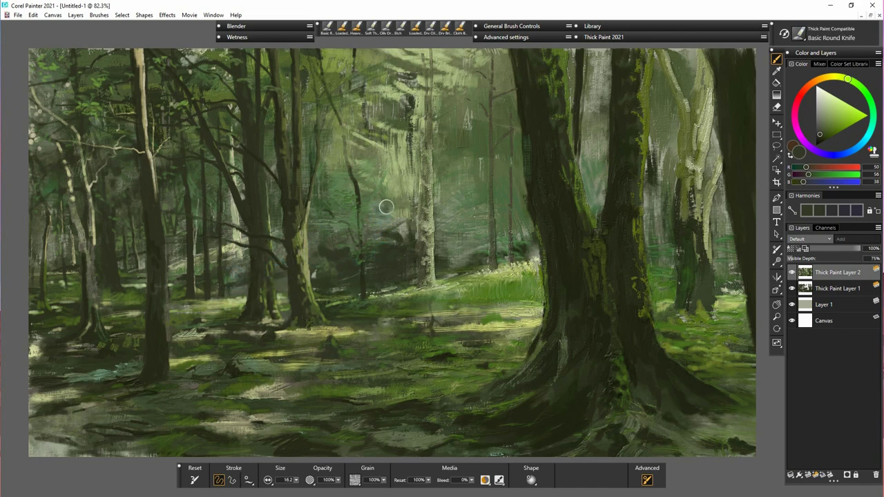
- Reduce the knife size to 5.1, raise it to 7.3, and paint dark branches reaching from the forked midground tree toward the central canopy
{"action": "left_click", "coordinate": [296, 481]}
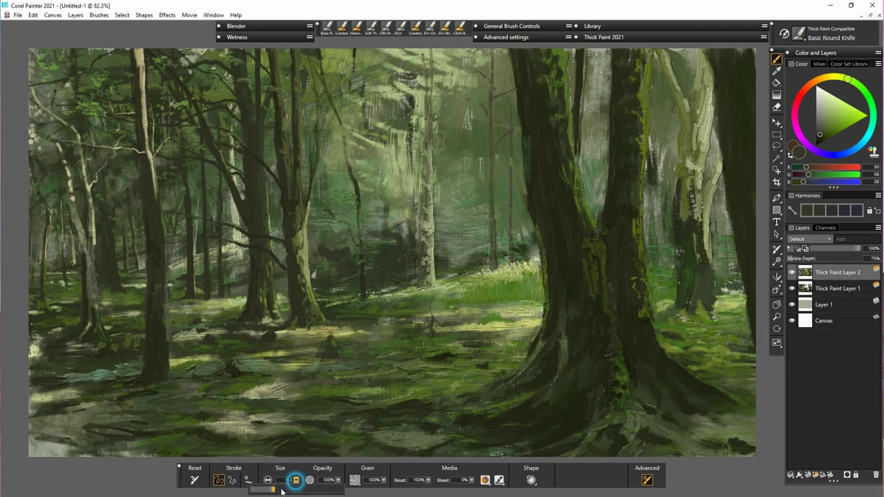
{"action": "left_click", "coordinate": [282, 490]}
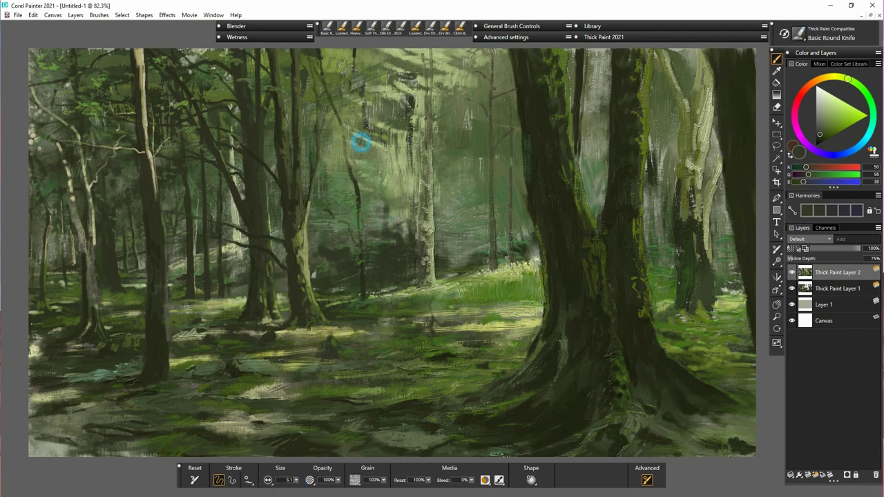
{"action": "key", "text": "bracketright"}
{"action": "key", "text": "bracketright"}
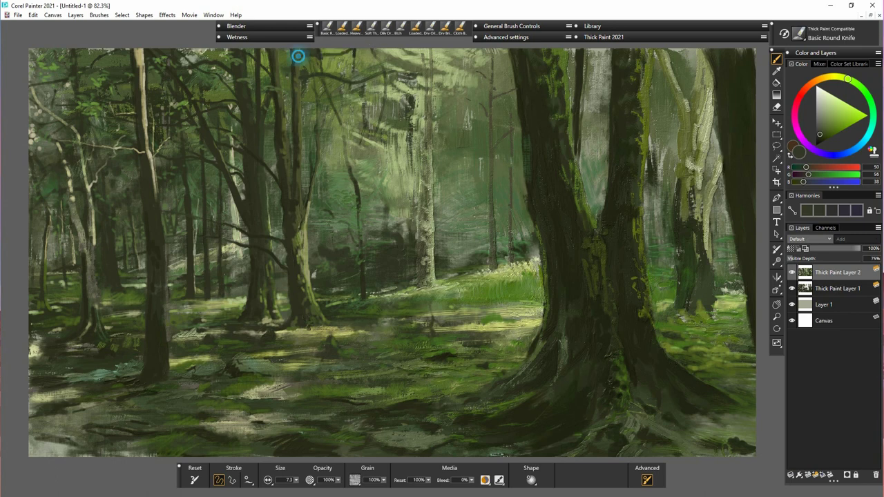
- Sample an olive green (107, 130, 57) and dab leaf clusters across the upper branches of the left and midground trees
{"action": "left_click", "coordinate": [264, 73], "text": "alt"}
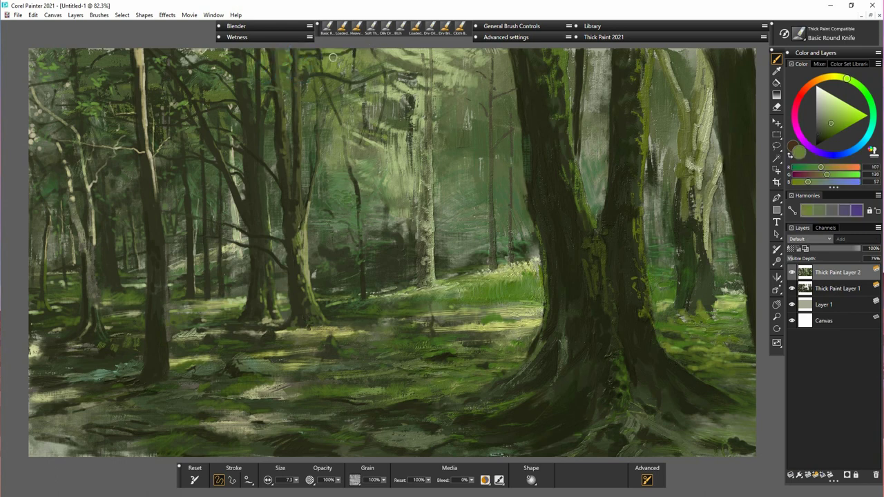
{"action": "mouse_move", "coordinate": [248, 77]}
{"action": "left_mouse_down"}
{"action": "mouse_move", "coordinate": [214, 94]}
{"action": "mouse_move", "coordinate": [211, 83]}
{"action": "mouse_move", "coordinate": [158, 77]}
{"action": "mouse_move", "coordinate": [205, 66]}
{"action": "left_mouse_up"}
{"action": "left_click", "coordinate": [159, 77]}
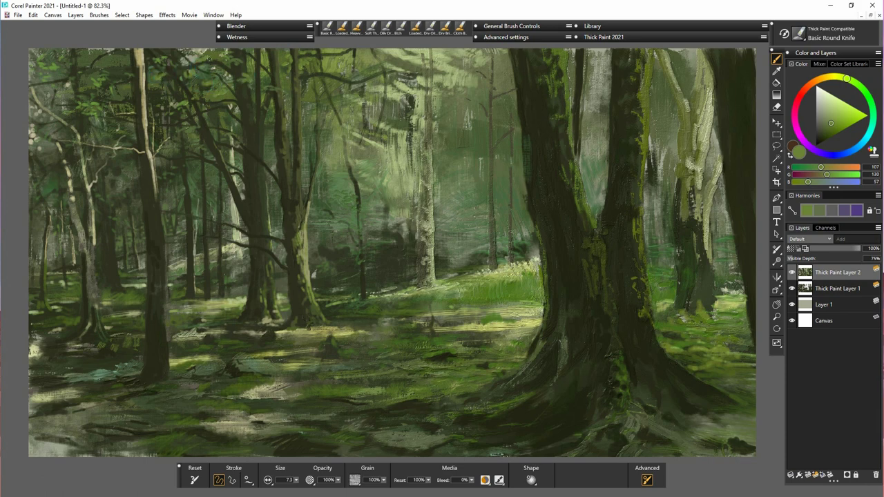
{"action": "mouse_move", "coordinate": [86, 82]}
{"action": "left_mouse_down"}
{"action": "mouse_move", "coordinate": [107, 55]}
{"action": "mouse_move", "coordinate": [86, 51]}
{"action": "left_mouse_up"}
- Brush olive-green grass strokes onto the ground between the left trunks, around the midground trees and in the sunlit clearing
{"action": "left_click_drag", "start_coordinate": [109, 294], "coordinate": [115, 295]}
{"action": "left_click_drag", "start_coordinate": [64, 283], "coordinate": [112, 280]}
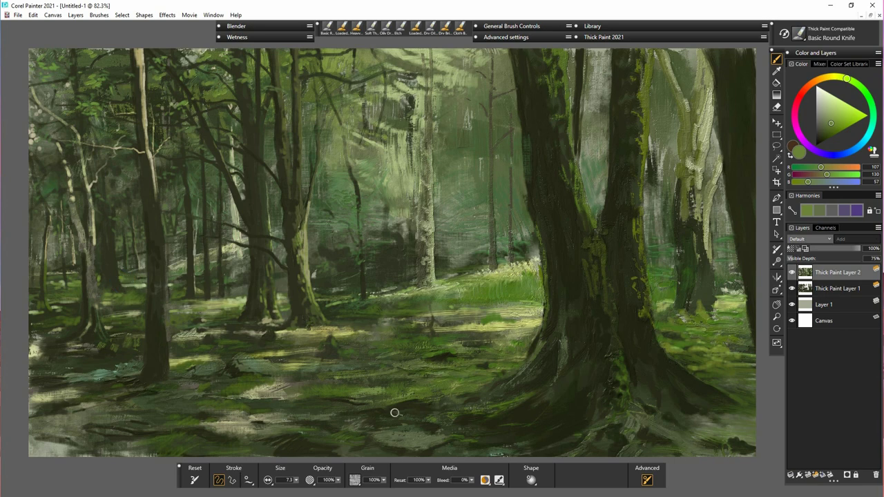
{"action": "left_click_drag", "start_coordinate": [484, 300], "coordinate": [514, 293]}
{"action": "mouse_move", "coordinate": [323, 286]}
{"action": "left_mouse_down"}
{"action": "mouse_move", "coordinate": [382, 276]}
{"action": "mouse_move", "coordinate": [318, 285]}
{"action": "left_mouse_up"}
{"action": "left_click_drag", "start_coordinate": [232, 291], "coordinate": [335, 278]}
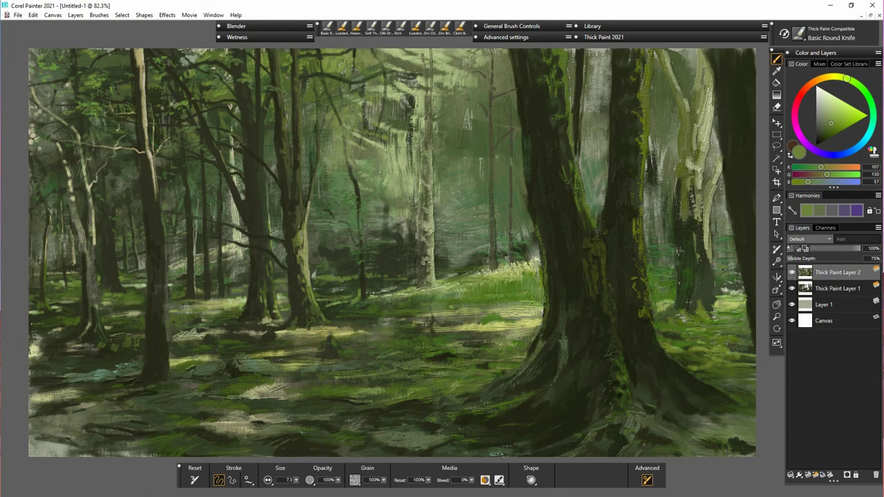
- Paint moss on the tree behind the large twin trunk, then sample a dark green (64, 77, 35) and shade its bark
{"action": "mouse_move", "coordinate": [670, 289]}
{"action": "left_mouse_down"}
{"action": "mouse_move", "coordinate": [654, 262]}
{"action": "mouse_move", "coordinate": [668, 260]}
{"action": "left_mouse_up"}
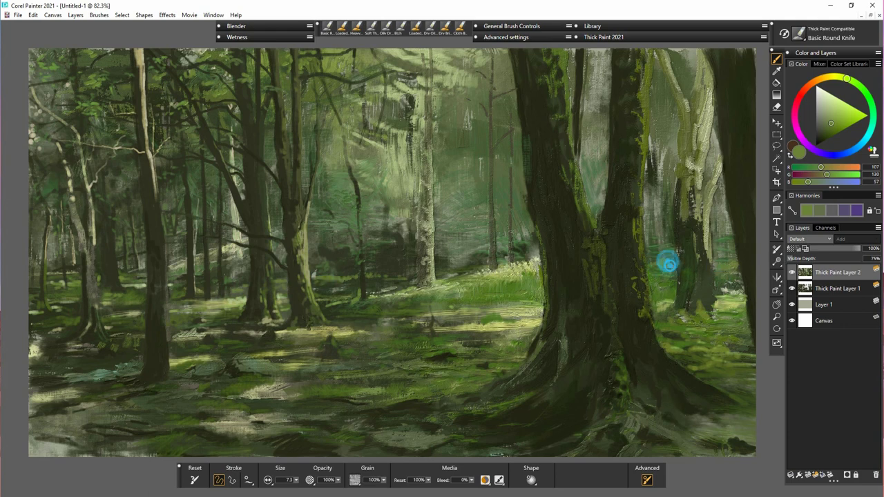
{"action": "left_click_drag", "start_coordinate": [674, 305], "coordinate": [690, 292]}
{"action": "mouse_move", "coordinate": [684, 248]}
{"action": "left_mouse_down"}
{"action": "mouse_move", "coordinate": [684, 233]}
{"action": "mouse_move", "coordinate": [681, 239]}
{"action": "left_mouse_up"}
{"action": "left_click", "coordinate": [682, 239], "text": "alt"}
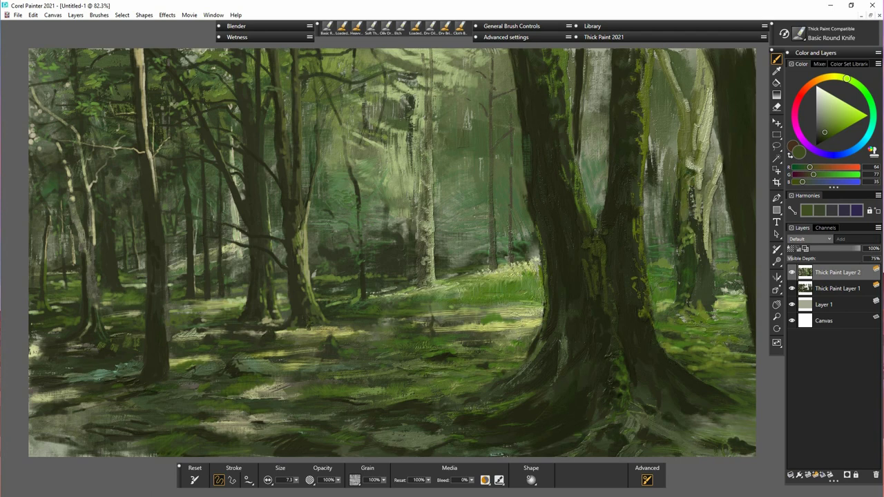
{"action": "mouse_move", "coordinate": [685, 216]}
{"action": "left_mouse_down"}
{"action": "mouse_move", "coordinate": [684, 252]}
{"action": "mouse_move", "coordinate": [700, 287]}
{"action": "mouse_move", "coordinate": [696, 297]}
{"action": "mouse_move", "coordinate": [695, 261]}
{"action": "mouse_move", "coordinate": [695, 309]}
{"action": "left_mouse_up"}
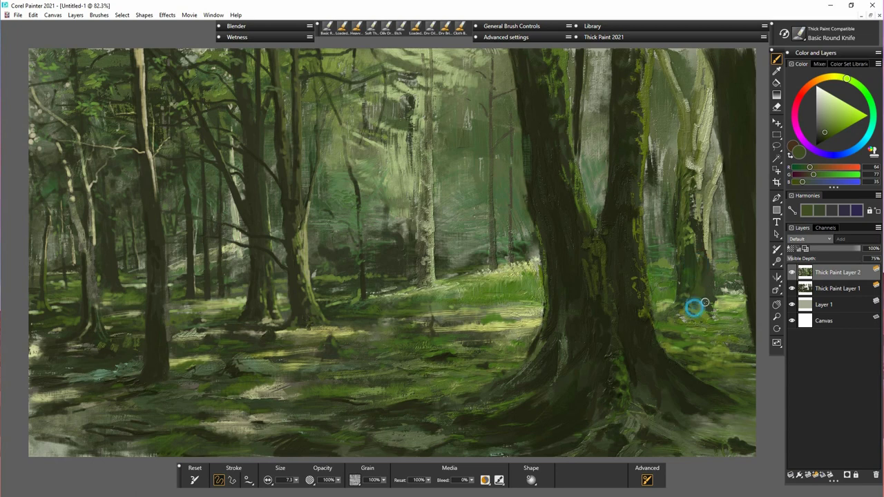
{"action": "left_click_drag", "start_coordinate": [705, 214], "coordinate": [695, 155]}
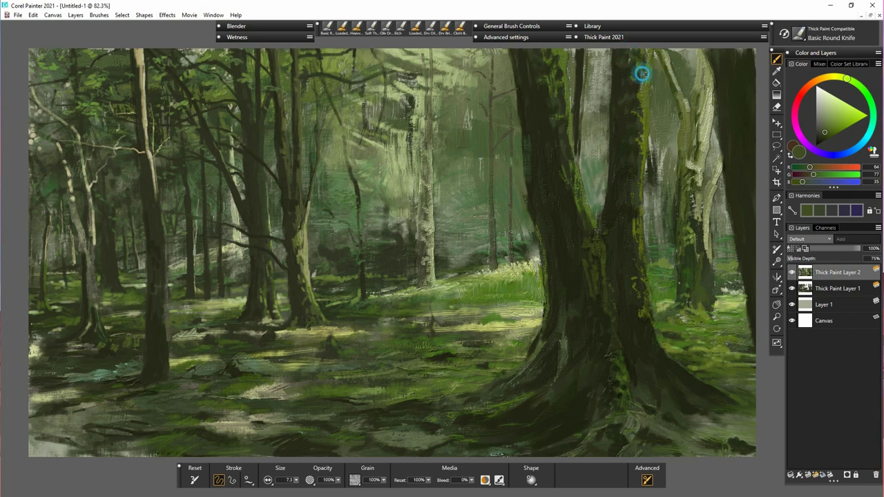
- Paint dark green moss patches and bark strokes along both stems of the large twin trunk
{"action": "mouse_move", "coordinate": [643, 74]}
{"action": "left_mouse_down"}
{"action": "mouse_move", "coordinate": [643, 55]}
{"action": "mouse_move", "coordinate": [641, 97]}
{"action": "mouse_move", "coordinate": [632, 88]}
{"action": "left_mouse_up"}
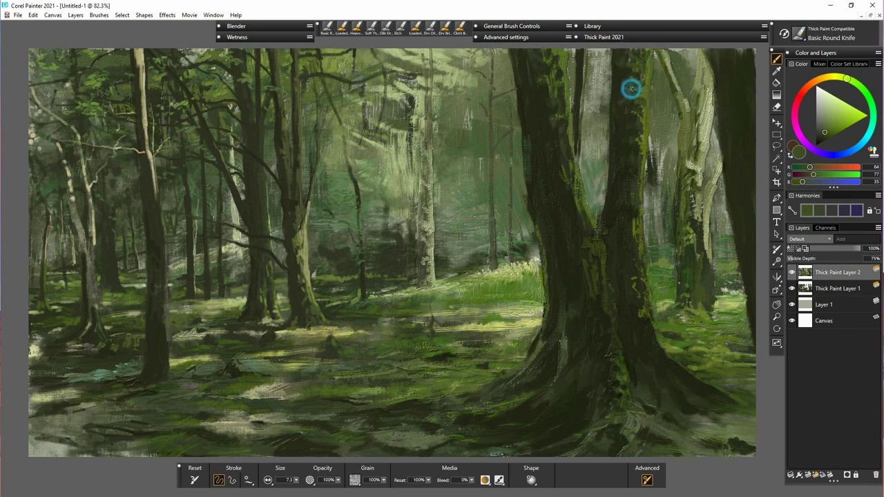
{"action": "mouse_move", "coordinate": [645, 123]}
{"action": "left_mouse_down"}
{"action": "mouse_move", "coordinate": [624, 124]}
{"action": "mouse_move", "coordinate": [642, 167]}
{"action": "mouse_move", "coordinate": [622, 207]}
{"action": "mouse_move", "coordinate": [634, 174]}
{"action": "left_mouse_up"}
{"action": "mouse_move", "coordinate": [568, 187]}
{"action": "left_mouse_down"}
{"action": "mouse_move", "coordinate": [553, 146]}
{"action": "mouse_move", "coordinate": [573, 165]}
{"action": "mouse_move", "coordinate": [547, 112]}
{"action": "mouse_move", "coordinate": [556, 101]}
{"action": "mouse_move", "coordinate": [562, 108]}
{"action": "mouse_move", "coordinate": [553, 136]}
{"action": "mouse_move", "coordinate": [526, 111]}
{"action": "mouse_move", "coordinate": [540, 238]}
{"action": "left_mouse_up"}
{"action": "mouse_move", "coordinate": [565, 354]}
{"action": "left_mouse_down"}
{"action": "mouse_move", "coordinate": [545, 336]}
{"action": "mouse_move", "coordinate": [533, 363]}
{"action": "mouse_move", "coordinate": [553, 353]}
{"action": "mouse_move", "coordinate": [565, 309]}
{"action": "mouse_move", "coordinate": [574, 308]}
{"action": "mouse_move", "coordinate": [574, 256]}
{"action": "mouse_move", "coordinate": [564, 243]}
{"action": "mouse_move", "coordinate": [560, 267]}
{"action": "mouse_move", "coordinate": [558, 259]}
{"action": "mouse_move", "coordinate": [572, 252]}
{"action": "mouse_move", "coordinate": [576, 259]}
{"action": "left_mouse_up"}
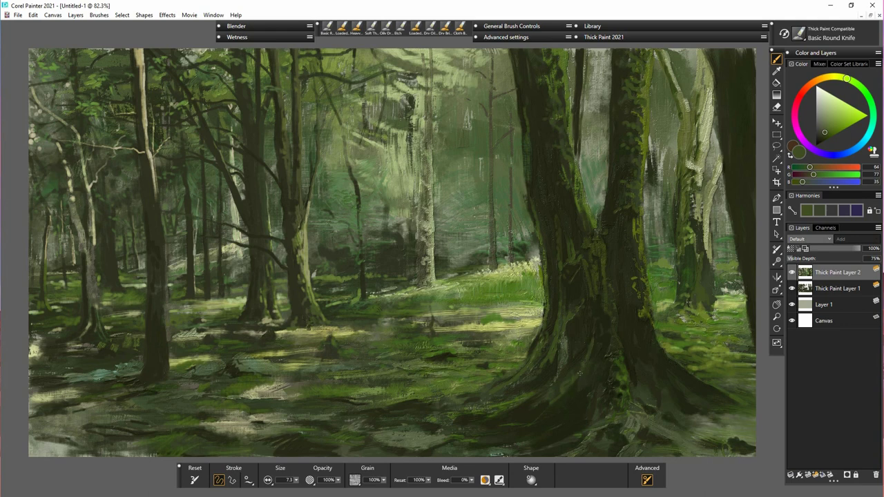
- Extend the dark green moss strokes down the large tree's base and along its spreading roots on both sides
{"action": "mouse_move", "coordinate": [624, 363]}
{"action": "left_mouse_down"}
{"action": "mouse_move", "coordinate": [615, 325]}
{"action": "mouse_move", "coordinate": [644, 339]}
{"action": "mouse_move", "coordinate": [649, 328]}
{"action": "mouse_move", "coordinate": [655, 349]}
{"action": "left_mouse_up"}
{"action": "left_click_drag", "start_coordinate": [669, 379], "coordinate": [717, 416]}
{"action": "left_click_drag", "start_coordinate": [631, 396], "coordinate": [625, 401]}
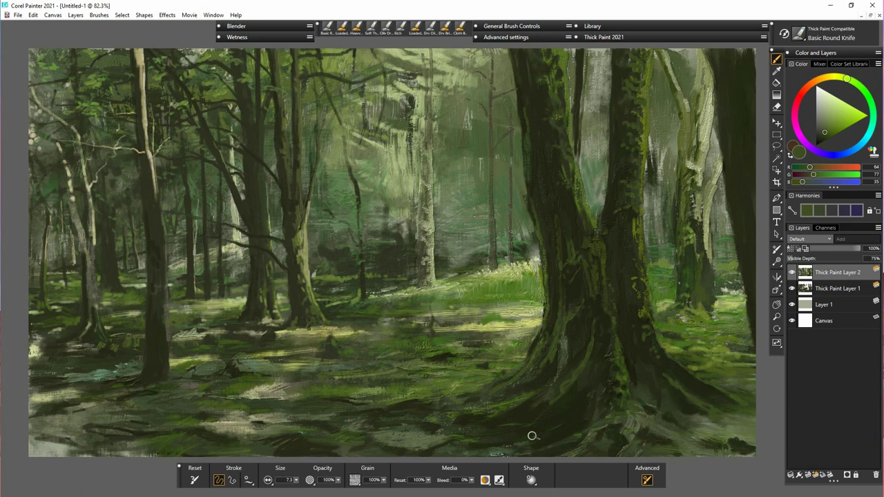
{"action": "mouse_move", "coordinate": [524, 422]}
{"action": "left_mouse_down"}
{"action": "mouse_move", "coordinate": [487, 431]}
{"action": "mouse_move", "coordinate": [538, 411]}
{"action": "mouse_move", "coordinate": [563, 416]}
{"action": "left_mouse_up"}
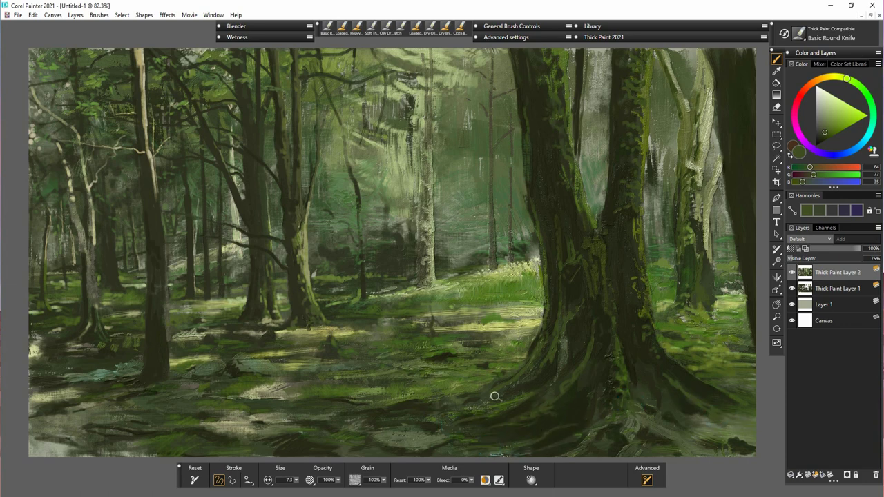
{"action": "mouse_move", "coordinate": [506, 386]}
{"action": "left_mouse_down"}
{"action": "mouse_move", "coordinate": [436, 418]}
{"action": "mouse_move", "coordinate": [488, 389]}
{"action": "left_mouse_up"}
- Sample a mossy green (101, 125, 56) and add grass strokes to the central forest floor and the small mounds
{"action": "left_click", "coordinate": [414, 390], "text": "alt"}
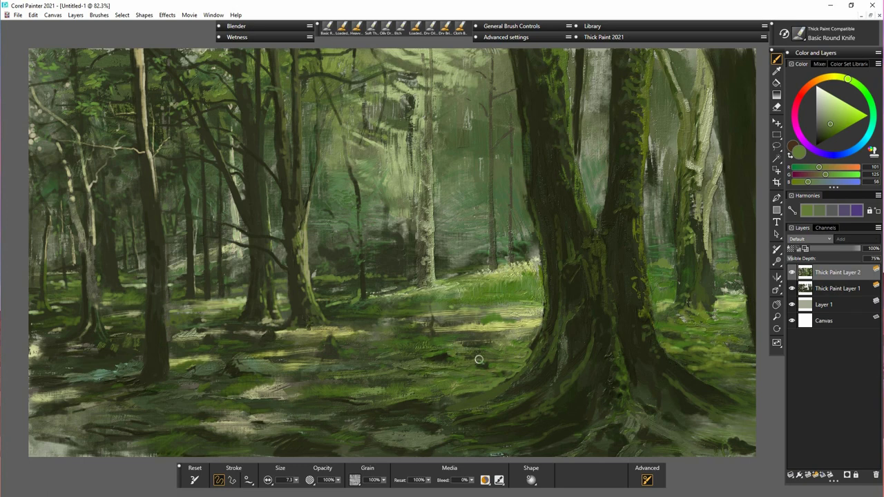
{"action": "left_click", "coordinate": [351, 350]}
{"action": "left_click_drag", "start_coordinate": [266, 382], "coordinate": [246, 384]}
- Pick a greyed green (118, 132, 90) and a darker ground tone, and paint stones and ground patches across the lower left floor
{"action": "left_click", "coordinate": [347, 403], "text": "alt"}
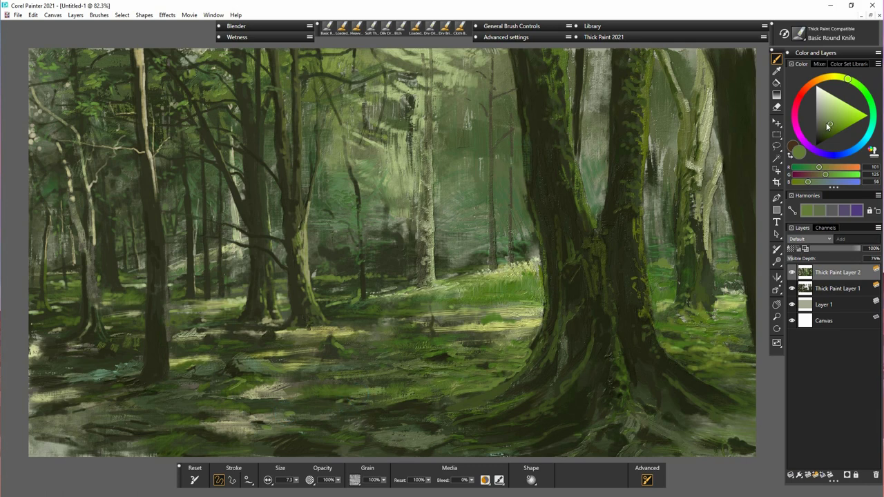
{"action": "left_click_drag", "start_coordinate": [215, 398], "coordinate": [197, 401]}
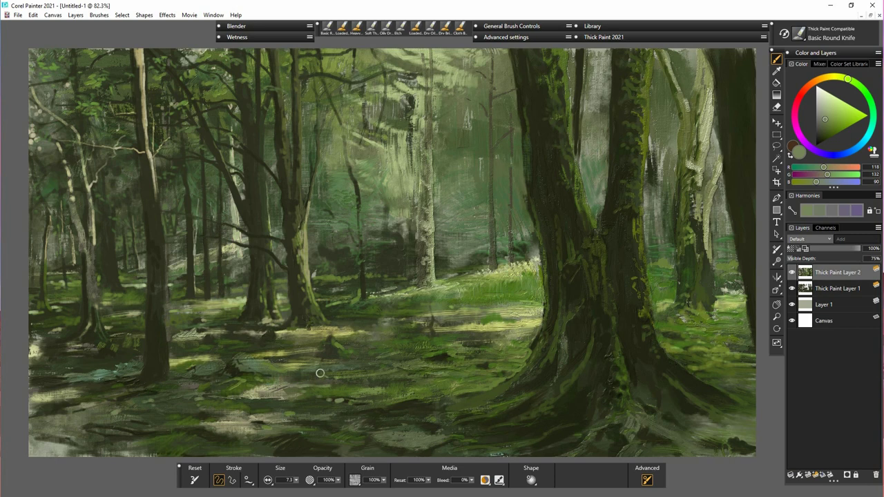
{"action": "mouse_move", "coordinate": [242, 369]}
{"action": "left_mouse_down"}
{"action": "mouse_move", "coordinate": [237, 361]}
{"action": "mouse_move", "coordinate": [229, 370]}
{"action": "mouse_move", "coordinate": [209, 363]}
{"action": "mouse_move", "coordinate": [250, 365]}
{"action": "left_mouse_up"}
{"action": "left_click", "coordinate": [204, 370], "text": "alt"}
{"action": "left_click_drag", "start_coordinate": [103, 361], "coordinate": [123, 359]}
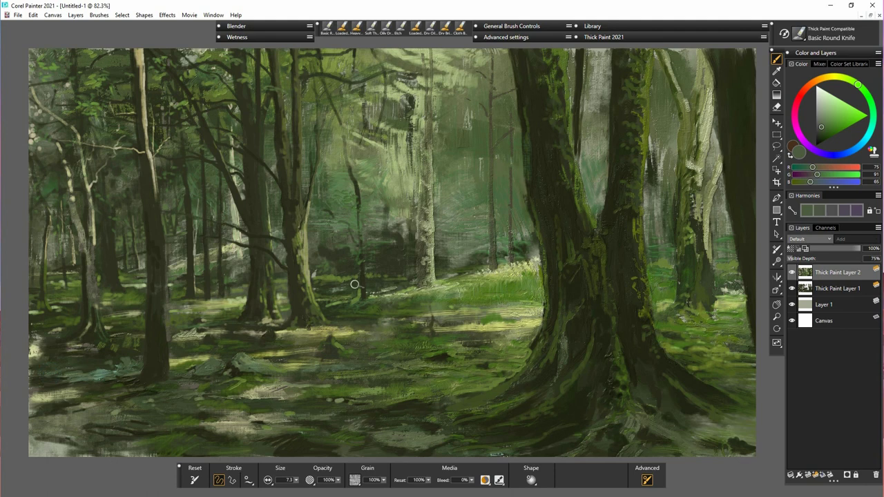
- Sample a pale olive (153, 155, 105), set the knife size to 3.5 and add thin light accents around the midground trunks
{"action": "left_click", "coordinate": [311, 253], "text": "alt"}
{"action": "left_click_drag", "start_coordinate": [296, 483], "coordinate": [290, 482]}
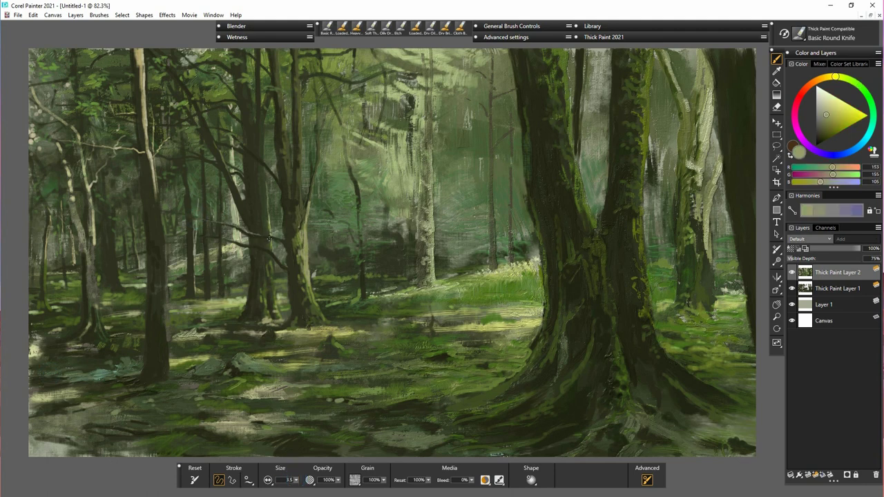
{"action": "left_click", "coordinate": [241, 244]}
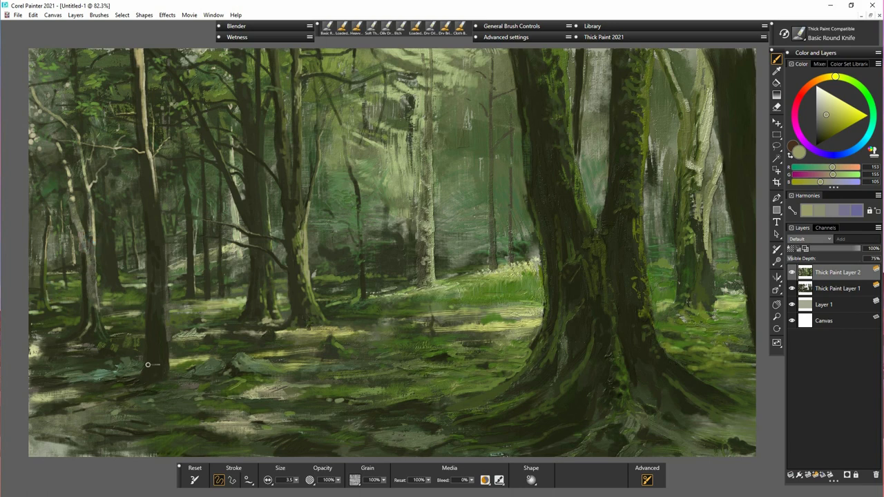
- Set the knife size to 7.1 and paint pale olive leaves and slim-trunk highlights behind and between the large tree's stems
{"action": "left_click_drag", "start_coordinate": [297, 480], "coordinate": [306, 480]}
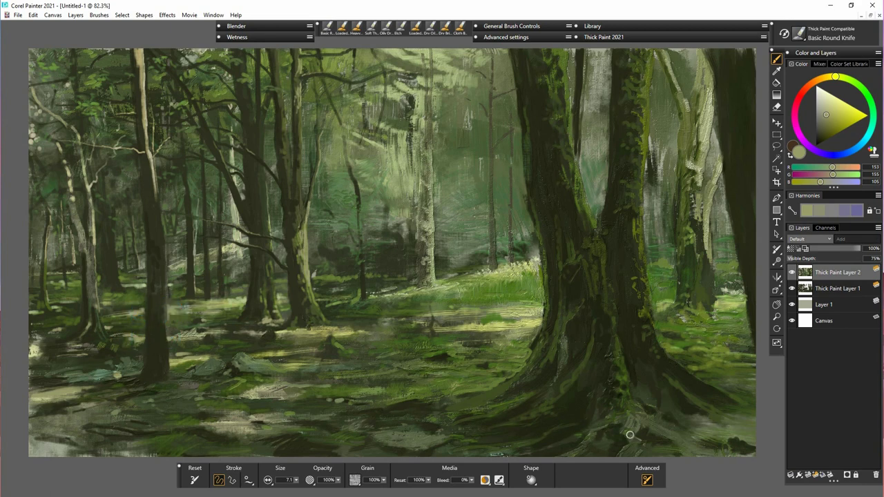
{"action": "left_click_drag", "start_coordinate": [522, 353], "coordinate": [532, 353]}
{"action": "left_click", "coordinate": [526, 353]}
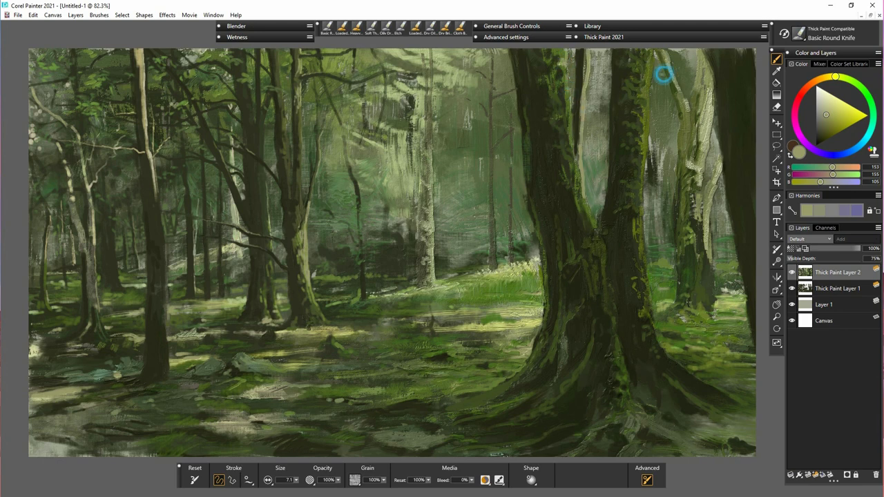
{"action": "mouse_move", "coordinate": [659, 83]}
{"action": "left_mouse_down"}
{"action": "mouse_move", "coordinate": [683, 79]}
{"action": "mouse_move", "coordinate": [694, 93]}
{"action": "left_mouse_up"}
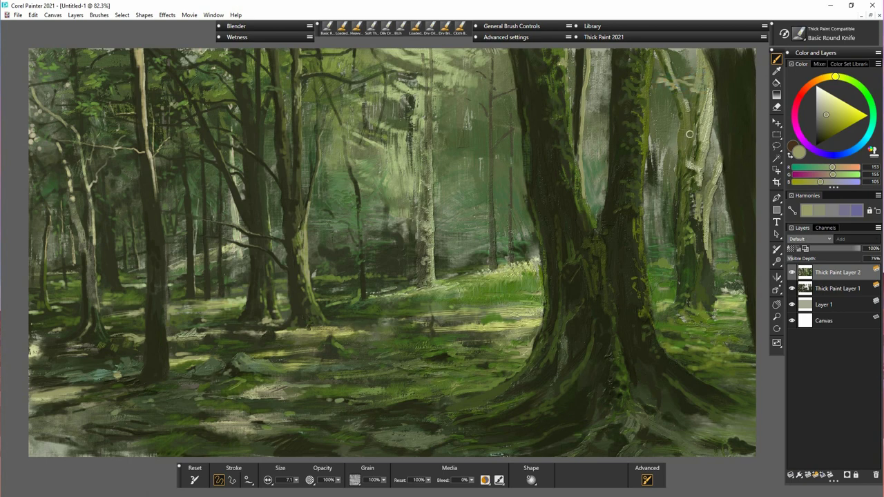
{"action": "mouse_move", "coordinate": [657, 141]}
{"action": "left_mouse_down"}
{"action": "mouse_move", "coordinate": [673, 142]}
{"action": "mouse_move", "coordinate": [682, 166]}
{"action": "left_mouse_up"}
{"action": "mouse_move", "coordinate": [664, 99]}
{"action": "left_mouse_down"}
{"action": "mouse_move", "coordinate": [661, 85]}
{"action": "mouse_move", "coordinate": [673, 104]}
{"action": "left_mouse_up"}
{"action": "left_click_drag", "start_coordinate": [593, 84], "coordinate": [596, 66]}
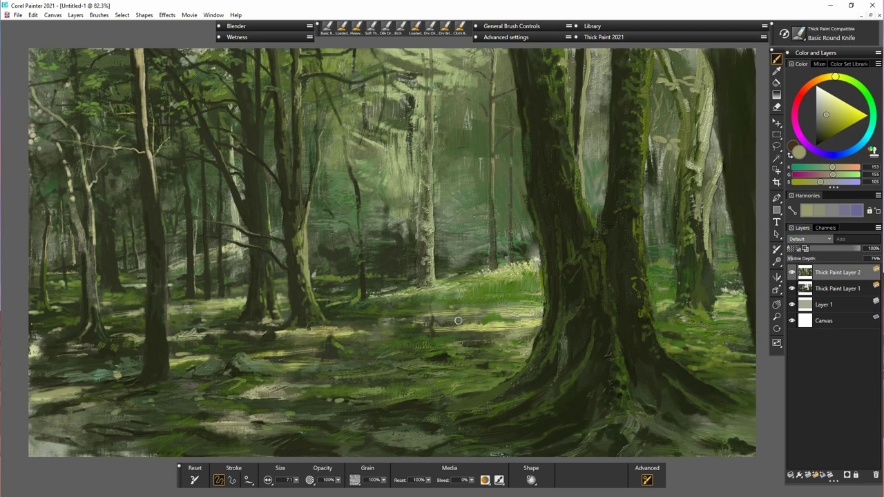
- Sample a light yellow-green (198, 211, 160) and highlight the distant slim trunks, midground leaves and the sunlit bank among the left trees
{"action": "left_click", "coordinate": [532, 257], "text": "alt"}
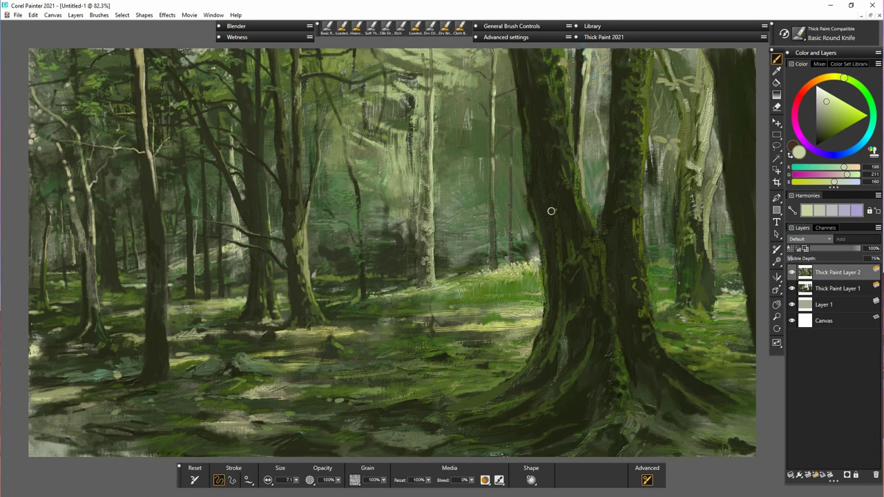
{"action": "mouse_move", "coordinate": [460, 162]}
{"action": "left_mouse_down"}
{"action": "mouse_move", "coordinate": [442, 152]}
{"action": "mouse_move", "coordinate": [456, 147]}
{"action": "left_mouse_up"}
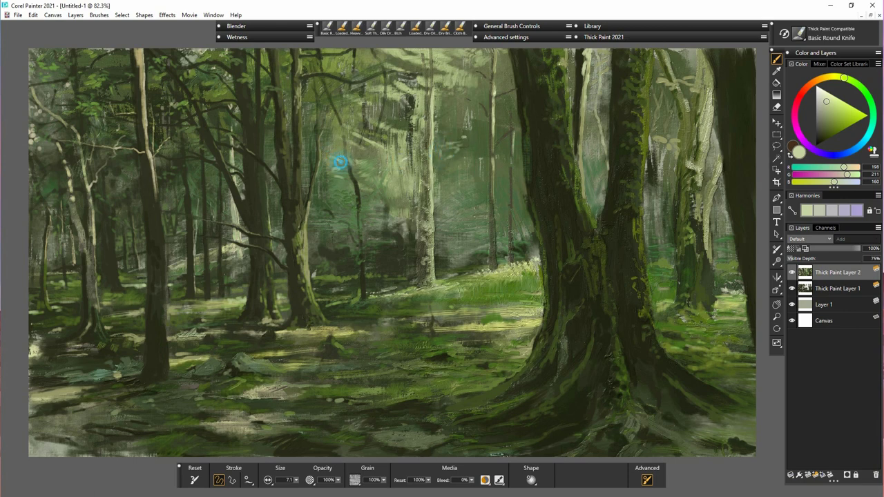
{"action": "mouse_move", "coordinate": [324, 146]}
{"action": "left_mouse_down"}
{"action": "mouse_move", "coordinate": [331, 151]}
{"action": "mouse_move", "coordinate": [306, 148]}
{"action": "left_mouse_up"}
{"action": "left_click_drag", "start_coordinate": [236, 178], "coordinate": [236, 209]}
{"action": "mouse_move", "coordinate": [223, 251]}
{"action": "left_mouse_down"}
{"action": "mouse_move", "coordinate": [234, 253]}
{"action": "mouse_move", "coordinate": [126, 262]}
{"action": "mouse_move", "coordinate": [53, 283]}
{"action": "mouse_move", "coordinate": [66, 284]}
{"action": "left_mouse_up"}
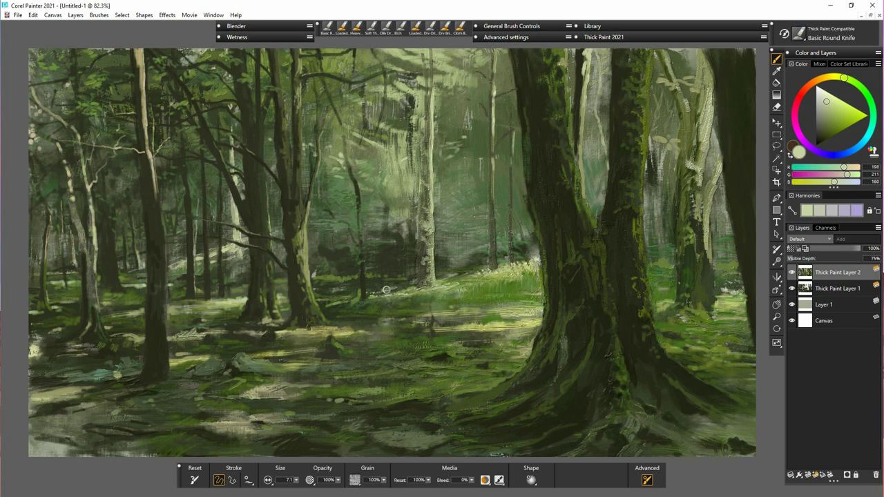
- Paint pale yellow-green light patches on the ground around the midground trees and in the clearing beside the large trunk
{"action": "mouse_move", "coordinate": [386, 291]}
{"action": "left_mouse_down"}
{"action": "mouse_move", "coordinate": [419, 285]}
{"action": "mouse_move", "coordinate": [431, 296]}
{"action": "mouse_move", "coordinate": [297, 291]}
{"action": "left_mouse_up"}
{"action": "mouse_move", "coordinate": [299, 336]}
{"action": "left_mouse_down"}
{"action": "mouse_move", "coordinate": [325, 335]}
{"action": "mouse_move", "coordinate": [293, 337]}
{"action": "left_mouse_up"}
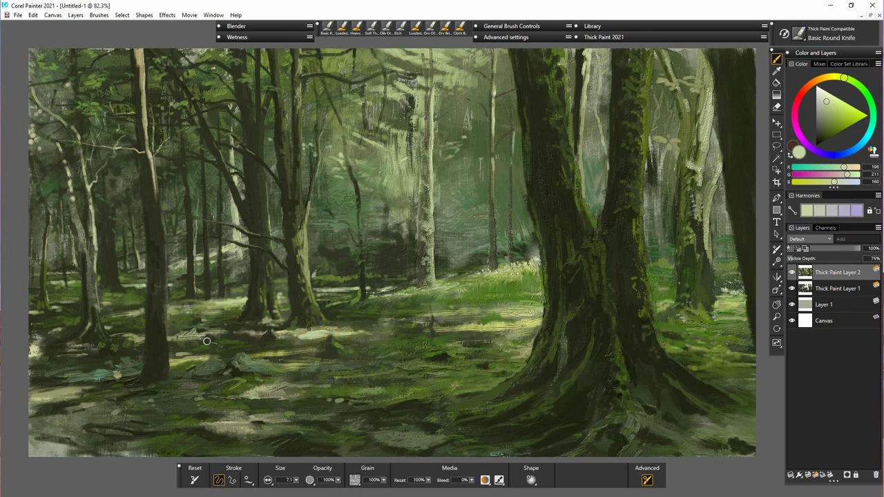
{"action": "left_click_drag", "start_coordinate": [207, 342], "coordinate": [187, 336]}
{"action": "left_click_drag", "start_coordinate": [461, 328], "coordinate": [529, 320]}
{"action": "mouse_move", "coordinate": [510, 312]}
{"action": "left_mouse_down"}
{"action": "mouse_move", "coordinate": [537, 307]}
{"action": "mouse_move", "coordinate": [481, 305]}
{"action": "left_mouse_up"}
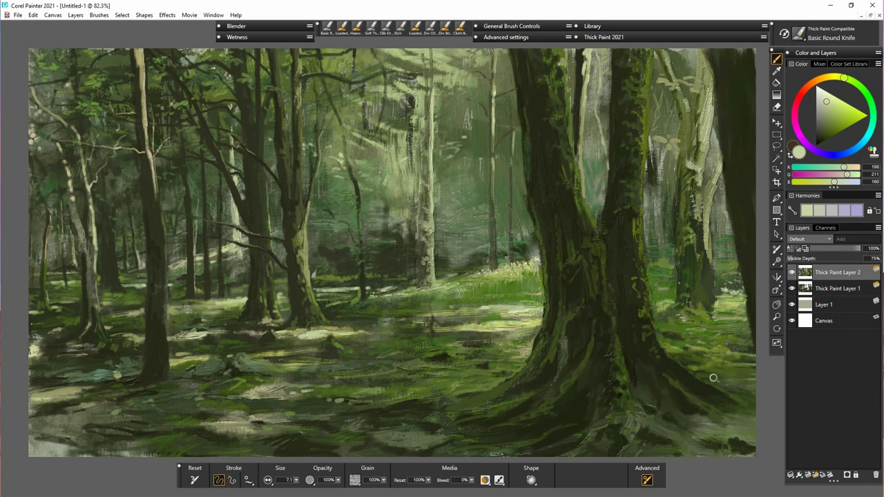
- Highlight the leaves and trunk of the pale tree behind the large tree, and the gap between the twin stems, in light yellow-green
{"action": "mouse_move", "coordinate": [712, 196]}
{"action": "left_mouse_down"}
{"action": "mouse_move", "coordinate": [703, 95]}
{"action": "mouse_move", "coordinate": [691, 80]}
{"action": "mouse_move", "coordinate": [655, 72]}
{"action": "left_mouse_up"}
{"action": "left_click_drag", "start_coordinate": [654, 73], "coordinate": [681, 85]}
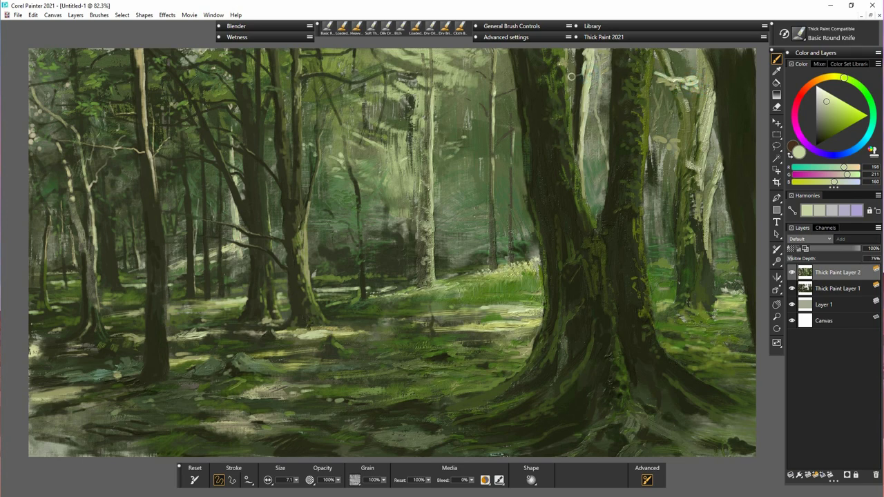
{"action": "left_click_drag", "start_coordinate": [567, 63], "coordinate": [565, 51]}
{"action": "left_click_drag", "start_coordinate": [654, 71], "coordinate": [672, 72]}
{"action": "mouse_move", "coordinate": [693, 119]}
{"action": "left_mouse_down"}
{"action": "mouse_move", "coordinate": [708, 145]}
{"action": "mouse_move", "coordinate": [699, 180]}
{"action": "left_mouse_up"}
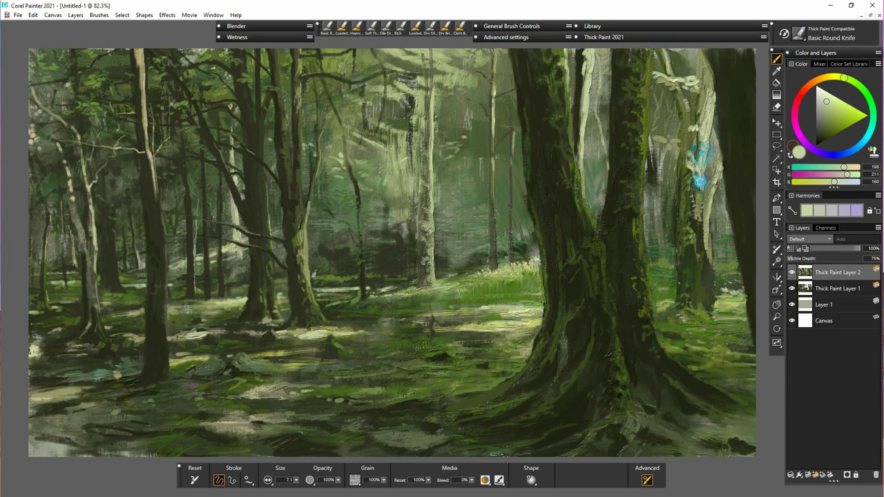
- Add light yellow-green sunlight streaks to the ground at the far right, below the central slim trunk and across the left floor
{"action": "mouse_move", "coordinate": [739, 292]}
{"action": "left_mouse_down"}
{"action": "mouse_move", "coordinate": [704, 294]}
{"action": "mouse_move", "coordinate": [743, 294]}
{"action": "left_mouse_up"}
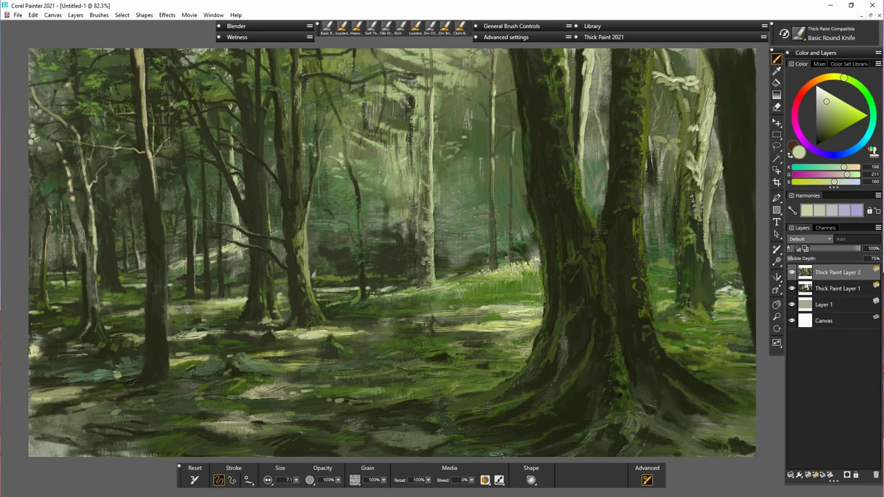
{"action": "mouse_move", "coordinate": [405, 291]}
{"action": "left_mouse_down"}
{"action": "mouse_move", "coordinate": [438, 284]}
{"action": "mouse_move", "coordinate": [434, 275]}
{"action": "mouse_move", "coordinate": [425, 287]}
{"action": "mouse_move", "coordinate": [461, 279]}
{"action": "mouse_move", "coordinate": [427, 283]}
{"action": "mouse_move", "coordinate": [450, 293]}
{"action": "mouse_move", "coordinate": [387, 286]}
{"action": "mouse_move", "coordinate": [411, 279]}
{"action": "mouse_move", "coordinate": [348, 301]}
{"action": "left_mouse_up"}
{"action": "left_click_drag", "start_coordinate": [392, 289], "coordinate": [317, 302]}
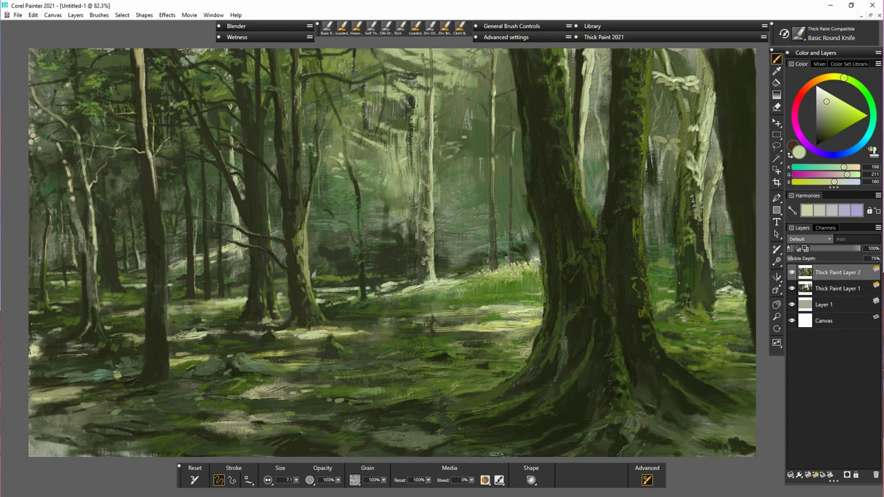
{"action": "left_click", "coordinate": [283, 302]}
{"action": "left_click", "coordinate": [242, 306]}
{"action": "left_click", "coordinate": [138, 312]}
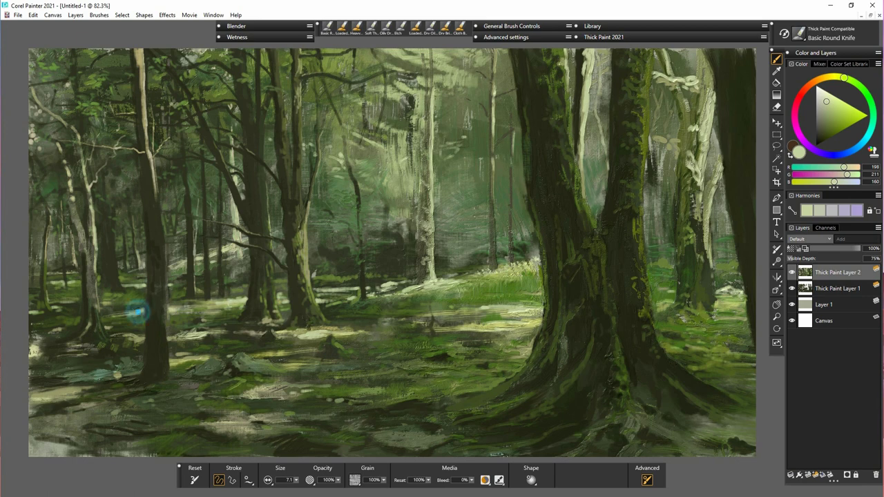
{"action": "mouse_move", "coordinate": [66, 395]}
{"action": "left_mouse_down"}
{"action": "mouse_move", "coordinate": [33, 400]}
{"action": "mouse_move", "coordinate": [80, 394]}
{"action": "left_mouse_up"}
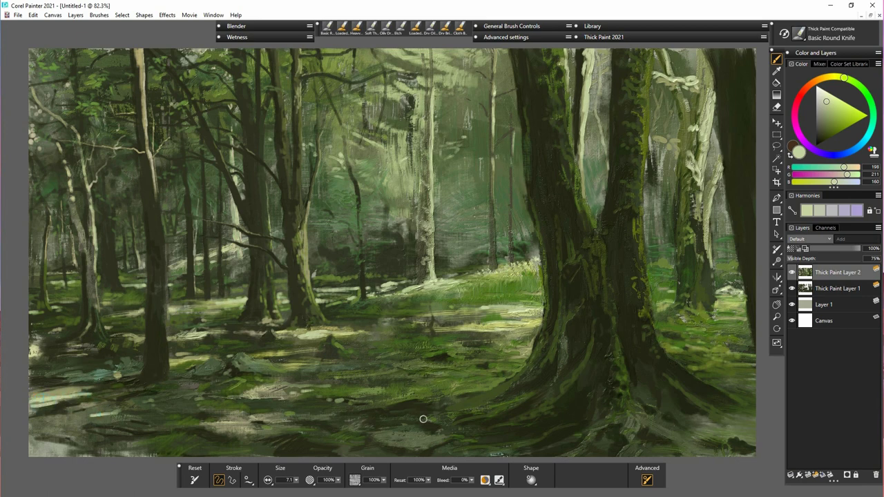
- Mix a cool green (66, 128, 74) from the clearing's colour and paint foliage strokes across the misty background between the trees
{"action": "left_click", "coordinate": [453, 283], "text": "alt"}
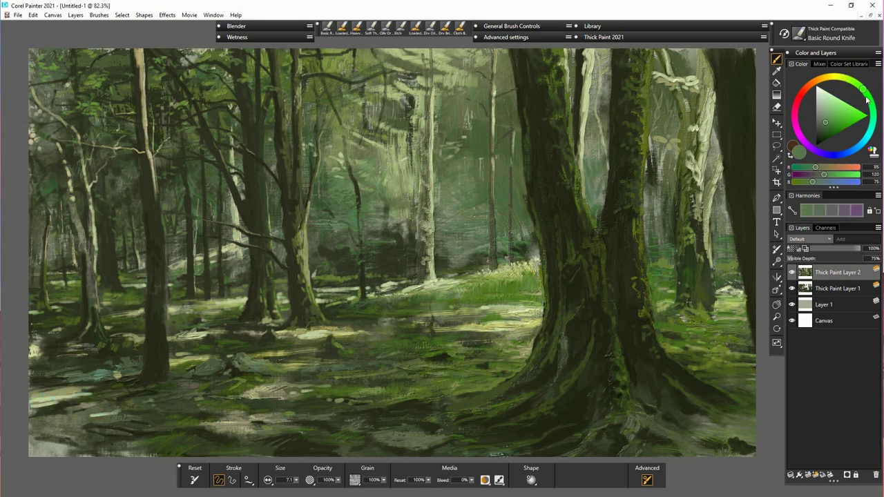
{"action": "left_click", "coordinate": [868, 100]}
{"action": "left_click", "coordinate": [828, 123]}
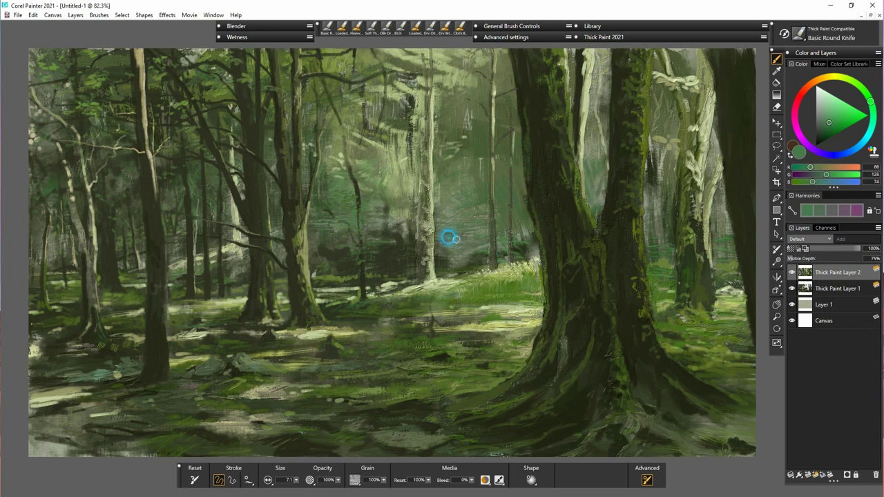
{"action": "left_click_drag", "start_coordinate": [456, 239], "coordinate": [477, 235]}
{"action": "mouse_move", "coordinate": [397, 245]}
{"action": "left_mouse_down"}
{"action": "mouse_move", "coordinate": [403, 231]}
{"action": "mouse_move", "coordinate": [392, 224]}
{"action": "mouse_move", "coordinate": [403, 214]}
{"action": "left_mouse_up"}
{"action": "left_click_drag", "start_coordinate": [317, 206], "coordinate": [324, 212]}
{"action": "left_click_drag", "start_coordinate": [286, 215], "coordinate": [278, 214]}
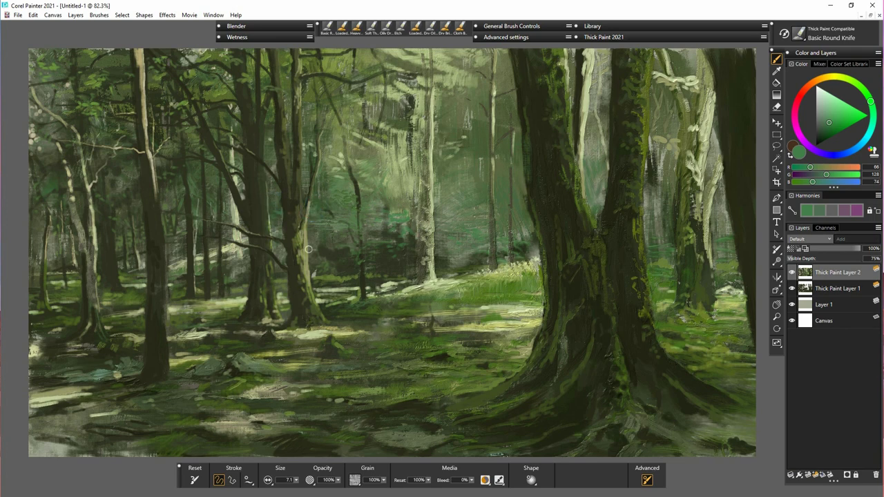
{"action": "mouse_move", "coordinate": [136, 212]}
{"action": "left_mouse_down"}
{"action": "mouse_move", "coordinate": [130, 205]}
{"action": "mouse_move", "coordinate": [122, 221]}
{"action": "mouse_move", "coordinate": [134, 225]}
{"action": "left_mouse_up"}
{"action": "mouse_move", "coordinate": [406, 248]}
{"action": "left_mouse_down"}
{"action": "mouse_move", "coordinate": [373, 279]}
{"action": "mouse_move", "coordinate": [461, 256]}
{"action": "mouse_move", "coordinate": [466, 205]}
{"action": "mouse_move", "coordinate": [469, 222]}
{"action": "mouse_move", "coordinate": [471, 198]}
{"action": "mouse_move", "coordinate": [485, 208]}
{"action": "mouse_move", "coordinate": [477, 210]}
{"action": "mouse_move", "coordinate": [482, 221]}
{"action": "mouse_move", "coordinate": [506, 188]}
{"action": "mouse_move", "coordinate": [472, 140]}
{"action": "mouse_move", "coordinate": [465, 150]}
{"action": "mouse_move", "coordinate": [468, 123]}
{"action": "mouse_move", "coordinate": [445, 113]}
{"action": "mouse_move", "coordinate": [469, 117]}
{"action": "mouse_move", "coordinate": [475, 130]}
{"action": "mouse_move", "coordinate": [443, 99]}
{"action": "left_mouse_up"}
- Sample an olive green (105, 128, 55) and paint foliage strokes around the slim trunk in the upper background
{"action": "left_click", "coordinate": [286, 68], "text": "alt"}
{"action": "left_click_drag", "start_coordinate": [500, 93], "coordinate": [498, 84]}
{"action": "mouse_move", "coordinate": [508, 111]}
{"action": "left_mouse_down"}
{"action": "mouse_move", "coordinate": [506, 84]}
{"action": "mouse_move", "coordinate": [481, 96]}
{"action": "left_mouse_up"}
- Switch to the Etch brush and scratch texture into the central background foliage and the clearing's sunlit edge
{"action": "left_click", "coordinate": [685, 36]}
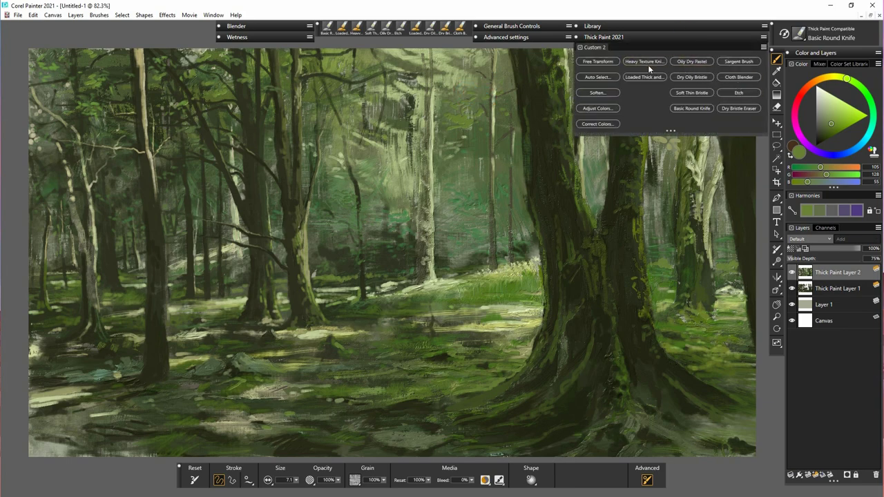
{"action": "left_click", "coordinate": [739, 93]}
{"action": "left_click_drag", "start_coordinate": [462, 122], "coordinate": [479, 90]}
{"action": "left_click_drag", "start_coordinate": [464, 206], "coordinate": [480, 213]}
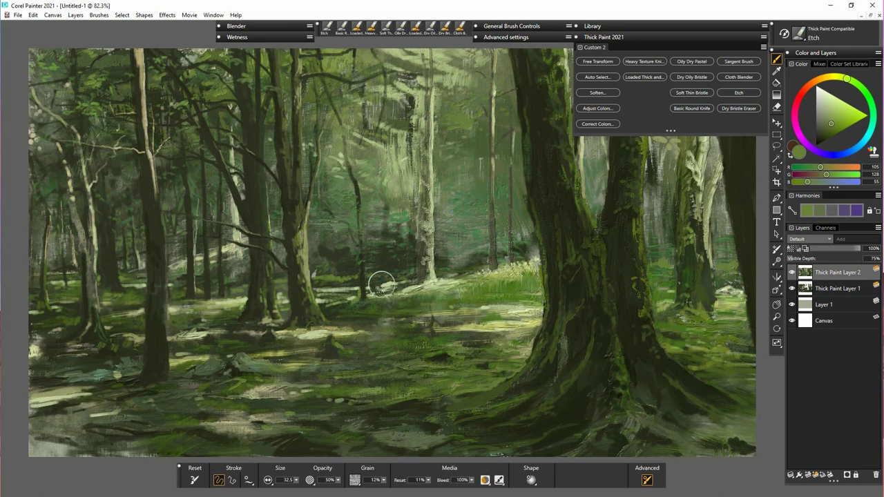
{"action": "left_click_drag", "start_coordinate": [381, 284], "coordinate": [367, 280]}
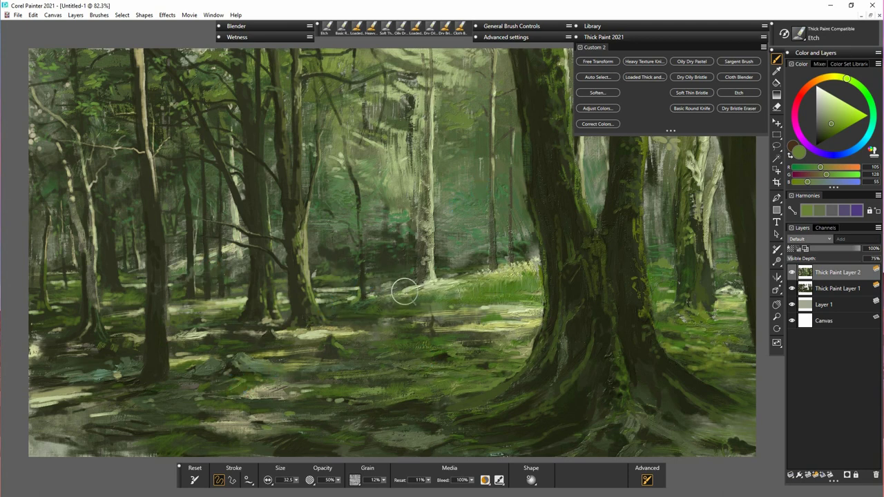
- Reduce the Etch brush size to 5.8 and etch fine marks at the clearing's edge and beside the pale tree's base
{"action": "left_click_drag", "start_coordinate": [297, 481], "coordinate": [279, 482]}
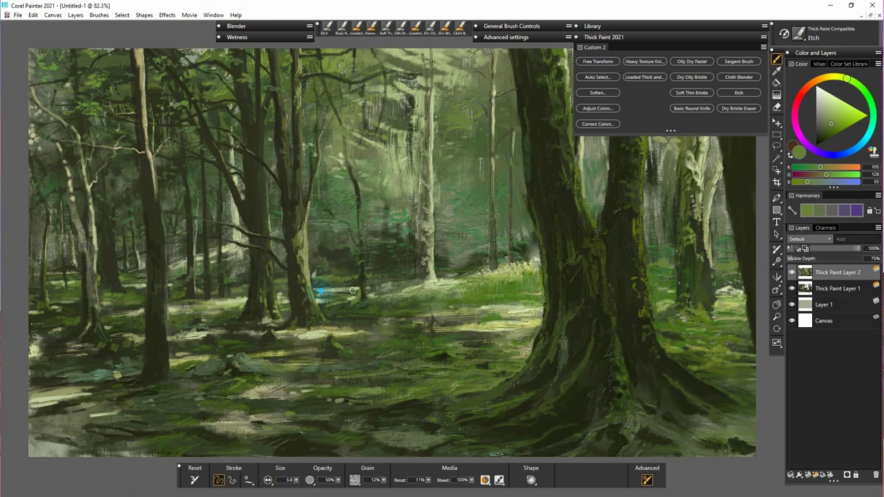
{"action": "left_click_drag", "start_coordinate": [353, 291], "coordinate": [346, 297]}
{"action": "left_click_drag", "start_coordinate": [679, 302], "coordinate": [679, 273]}
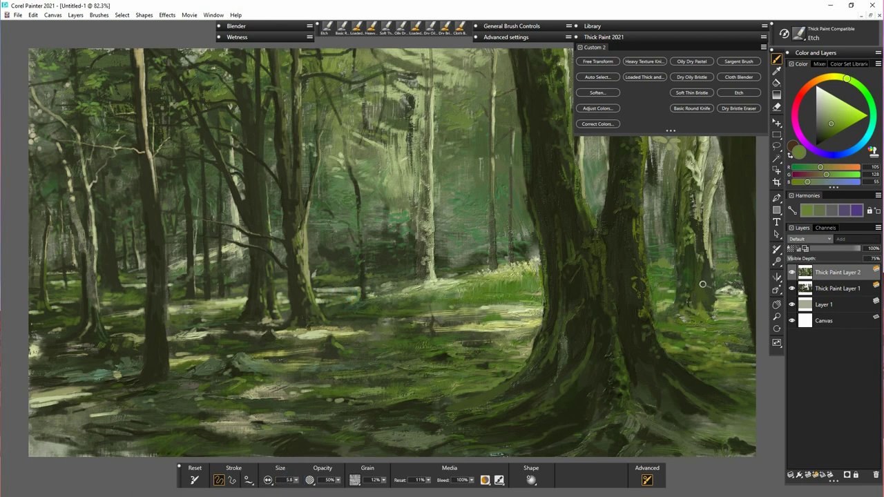
{"action": "left_click", "coordinate": [683, 39]}
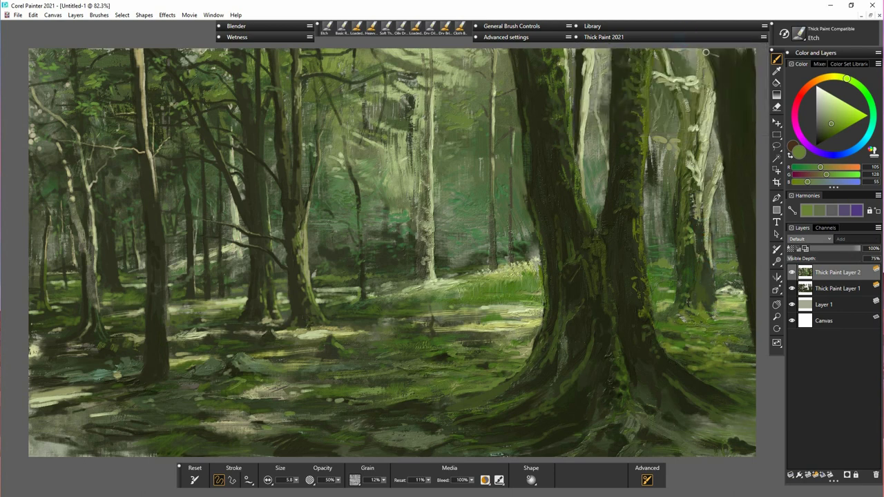
- Etch bark texture into the pale tree, the large twin trunk and its roots, and touch the nearby forest floor
{"action": "mouse_move", "coordinate": [682, 112]}
{"action": "left_mouse_down"}
{"action": "mouse_move", "coordinate": [699, 132]}
{"action": "mouse_move", "coordinate": [696, 200]}
{"action": "left_mouse_up"}
{"action": "left_click_drag", "start_coordinate": [630, 132], "coordinate": [626, 219]}
{"action": "left_click_drag", "start_coordinate": [637, 71], "coordinate": [621, 209]}
{"action": "left_click_drag", "start_coordinate": [571, 388], "coordinate": [553, 395]}
{"action": "left_click", "coordinate": [617, 392]}
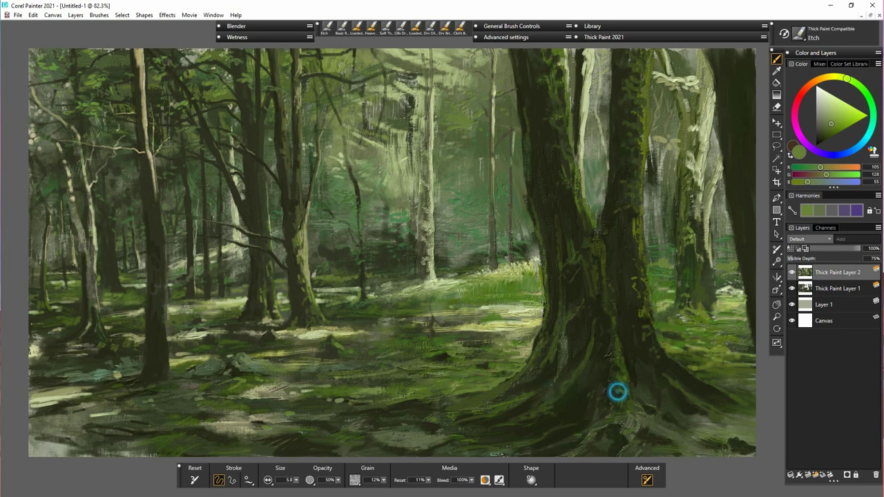
{"action": "left_click", "coordinate": [453, 413]}
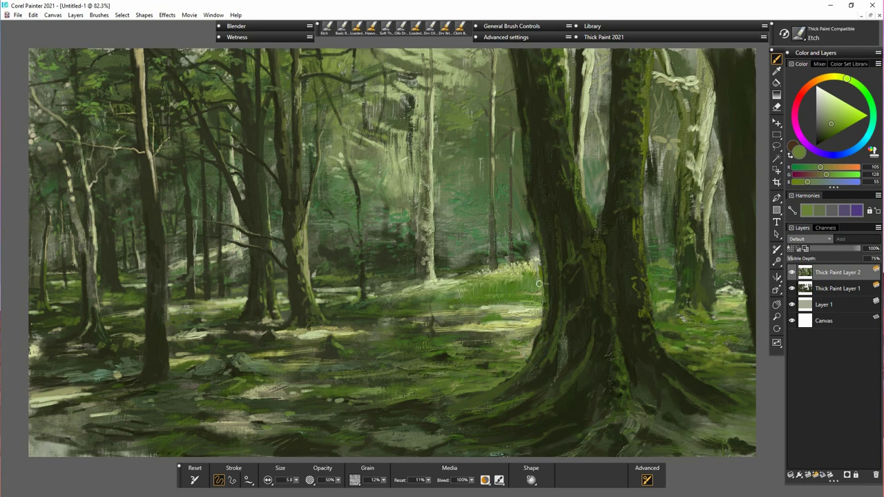
- Etch small scratches into the trunks, branches and leaf clusters of the left midground trees
{"action": "left_click", "coordinate": [252, 204]}
{"action": "left_click", "coordinate": [252, 140]}
{"action": "left_click", "coordinate": [229, 107]}
{"action": "left_click", "coordinate": [166, 156]}
{"action": "left_click", "coordinate": [193, 108]}
{"action": "left_click_drag", "start_coordinate": [190, 75], "coordinate": [206, 95]}
- Set the Etch brush size to 10.9 and scratch texture into the foliage and undergrowth around the far-left trees
{"action": "left_click_drag", "start_coordinate": [297, 481], "coordinate": [311, 480]}
{"action": "left_click", "coordinate": [84, 77]}
{"action": "left_click", "coordinate": [88, 110]}
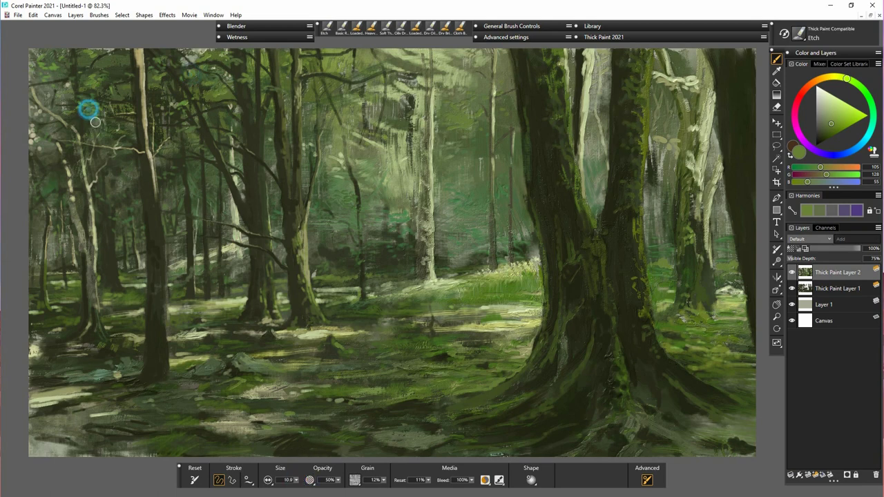
{"action": "left_click", "coordinate": [58, 110]}
{"action": "left_click", "coordinate": [34, 113]}
{"action": "left_click", "coordinate": [34, 136]}
{"action": "left_click", "coordinate": [56, 245]}
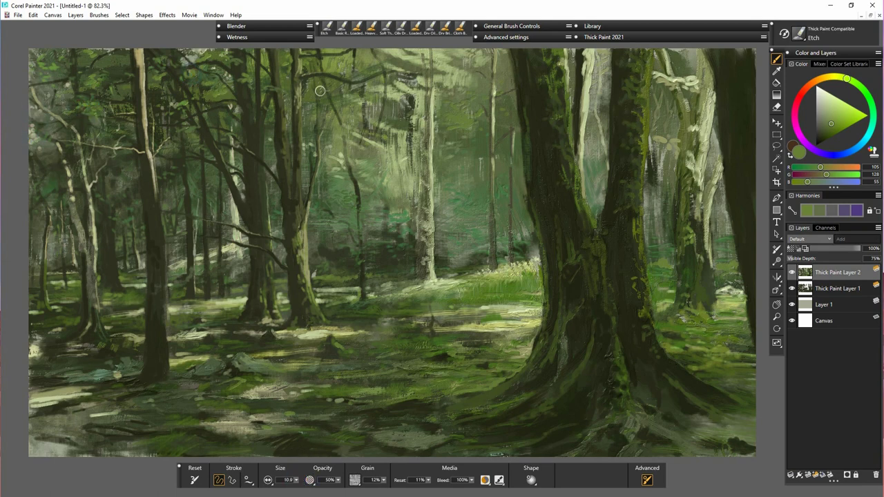
- Etch the canopy and background foliage around the midground trees and the distant sunlit bank
{"action": "left_click", "coordinate": [241, 75]}
{"action": "left_click", "coordinate": [289, 61]}
{"action": "left_click", "coordinate": [335, 69]}
{"action": "left_click", "coordinate": [373, 150]}
{"action": "left_click", "coordinate": [326, 203]}
{"action": "left_click", "coordinate": [233, 257]}
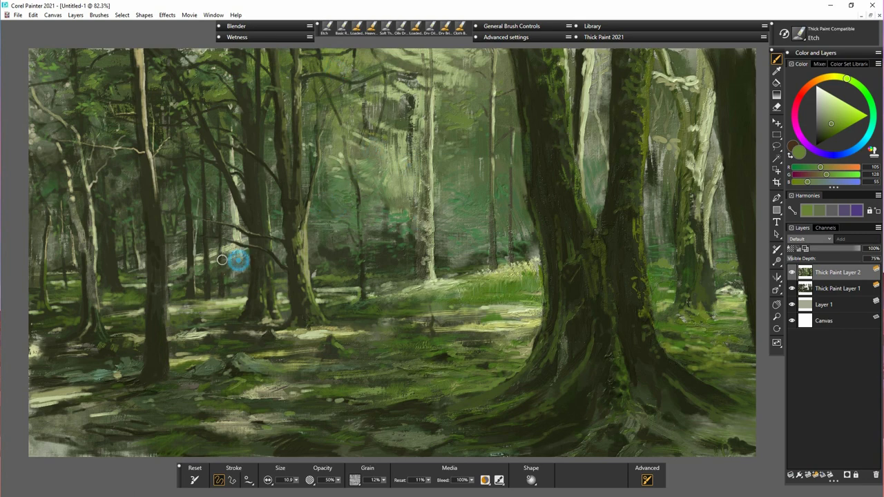
- Switch to the Basic Round Knife, mix a muted brown (104, 87, 64) and paint it on the midground tree's lower trunk
{"action": "left_click", "coordinate": [343, 29]}
{"action": "left_click", "coordinate": [428, 252], "text": "alt"}
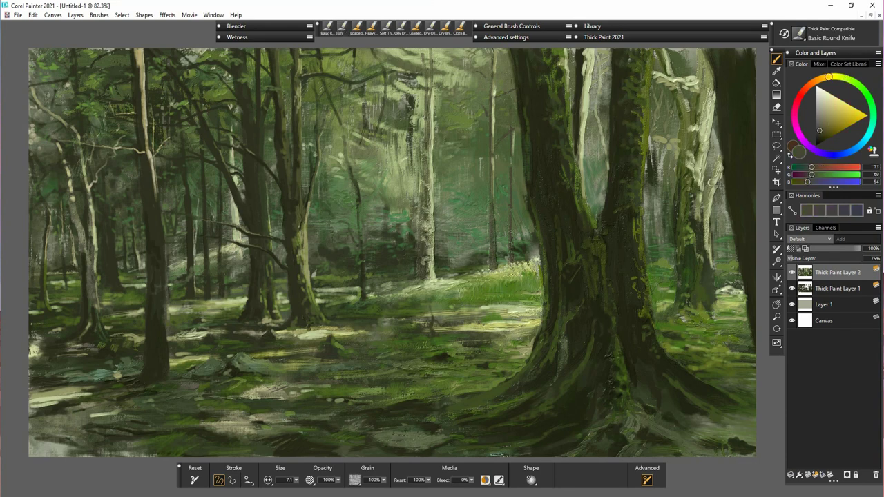
{"action": "left_click", "coordinate": [826, 79]}
{"action": "left_click", "coordinate": [825, 126]}
{"action": "left_click", "coordinate": [820, 80]}
{"action": "left_click_drag", "start_coordinate": [821, 83], "coordinate": [818, 81]}
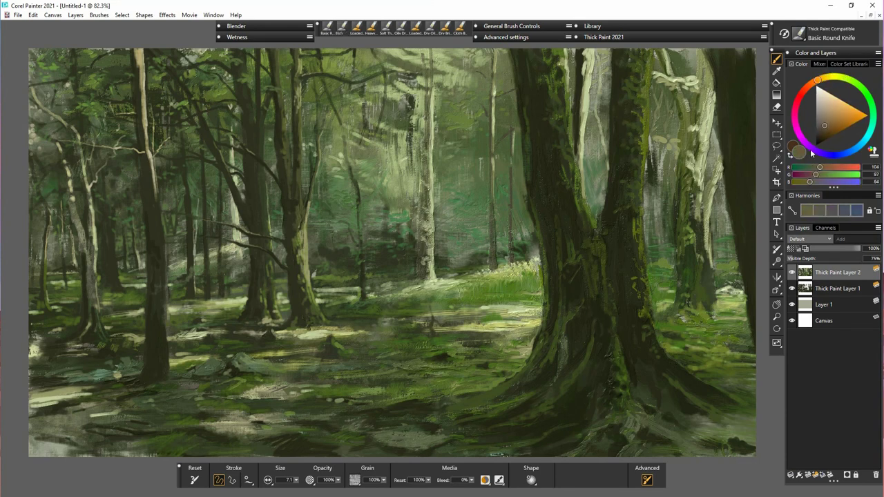
{"action": "mouse_move", "coordinate": [308, 281]}
{"action": "left_mouse_down"}
{"action": "mouse_move", "coordinate": [300, 301]}
{"action": "mouse_move", "coordinate": [315, 308]}
{"action": "left_mouse_up"}
- Mix a warmer brown (120, 91, 70) and add accents to the foreground floor, the pale trunks and the far-left slim tree
{"action": "left_click_drag", "start_coordinate": [826, 125], "coordinate": [827, 126]}
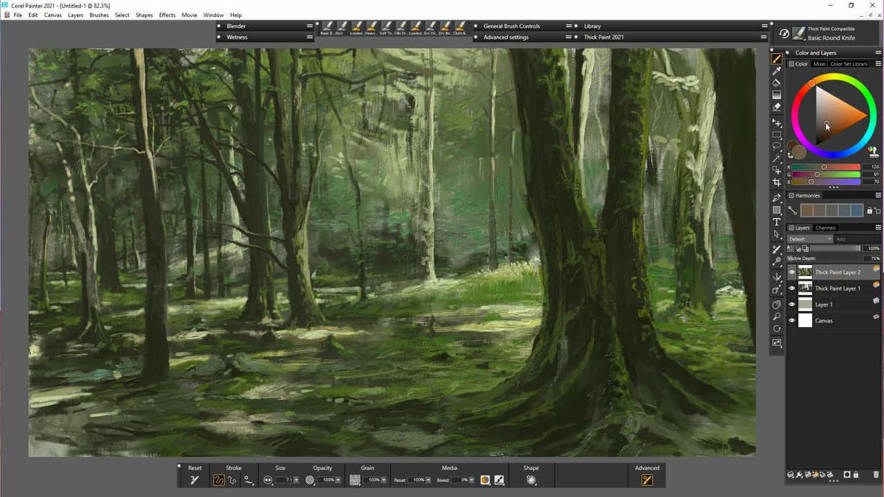
{"action": "mouse_move", "coordinate": [483, 433]}
{"action": "left_mouse_down"}
{"action": "mouse_move", "coordinate": [490, 428]}
{"action": "mouse_move", "coordinate": [413, 428]}
{"action": "left_mouse_up"}
{"action": "mouse_move", "coordinate": [672, 109]}
{"action": "left_mouse_down"}
{"action": "mouse_move", "coordinate": [666, 116]}
{"action": "mouse_move", "coordinate": [677, 111]}
{"action": "left_mouse_up"}
{"action": "left_click_drag", "start_coordinate": [581, 134], "coordinate": [582, 85]}
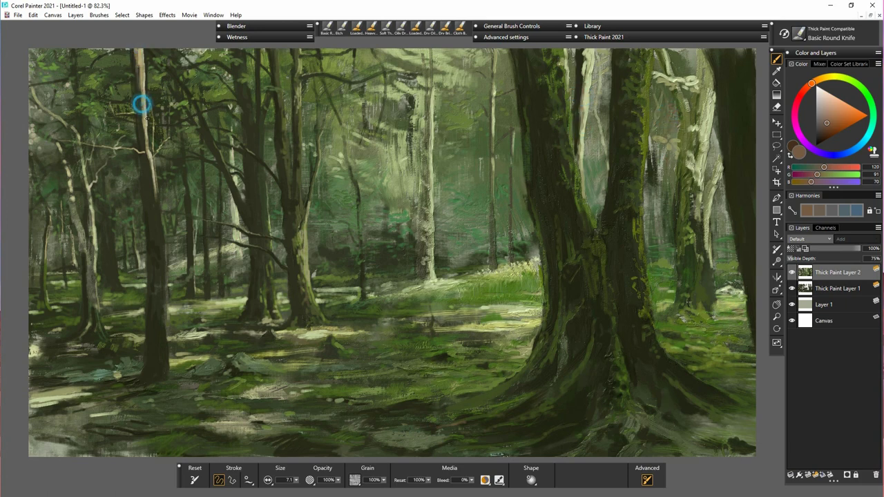
{"action": "left_click_drag", "start_coordinate": [47, 225], "coordinate": [44, 204]}
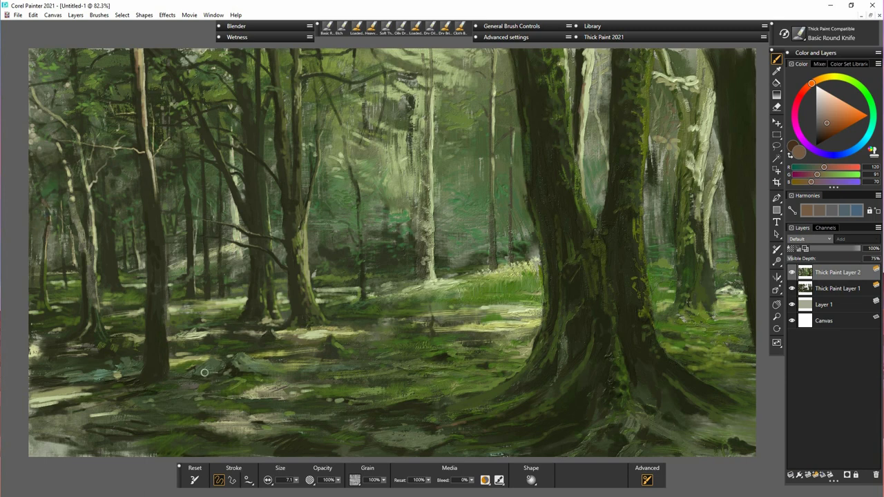
- Paint brown earth patches across the left and middle forest floor, with touches at the midground trunk and sunlit bank
{"action": "mouse_move", "coordinate": [62, 350]}
{"action": "left_mouse_down"}
{"action": "mouse_move", "coordinate": [87, 339]}
{"action": "mouse_move", "coordinate": [74, 353]}
{"action": "left_mouse_up"}
{"action": "left_click", "coordinate": [35, 380]}
{"action": "left_click_drag", "start_coordinate": [35, 379], "coordinate": [77, 371]}
{"action": "left_click_drag", "start_coordinate": [122, 315], "coordinate": [105, 316]}
{"action": "mouse_move", "coordinate": [222, 335]}
{"action": "left_mouse_down"}
{"action": "mouse_move", "coordinate": [188, 343]}
{"action": "mouse_move", "coordinate": [259, 335]}
{"action": "mouse_move", "coordinate": [287, 344]}
{"action": "left_mouse_up"}
{"action": "left_click_drag", "start_coordinate": [228, 353], "coordinate": [172, 348]}
{"action": "left_click_drag", "start_coordinate": [354, 349], "coordinate": [355, 332]}
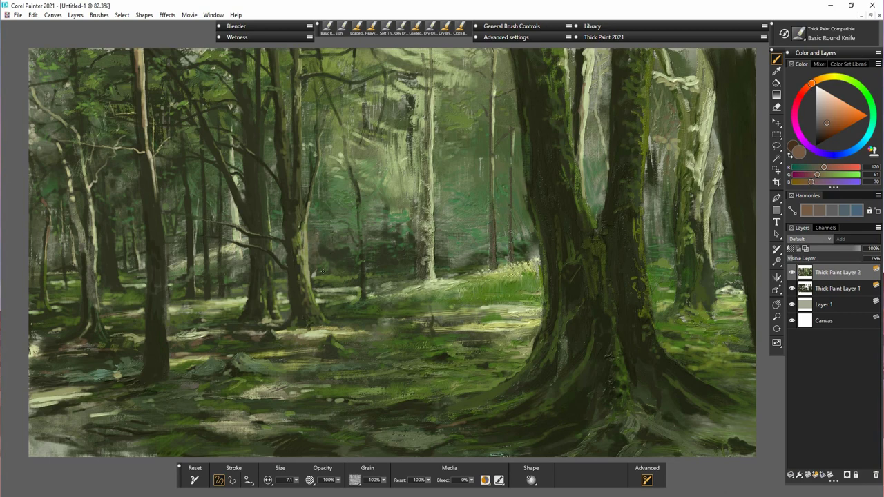
{"action": "left_click_drag", "start_coordinate": [311, 263], "coordinate": [310, 277]}
{"action": "left_click_drag", "start_coordinate": [212, 248], "coordinate": [208, 250]}
- Darken the brown to (88, 67, 52) and paint earth tones across the left floor and the central ground, using size 13.7
{"action": "left_click", "coordinate": [823, 130]}
{"action": "left_click", "coordinate": [112, 249]}
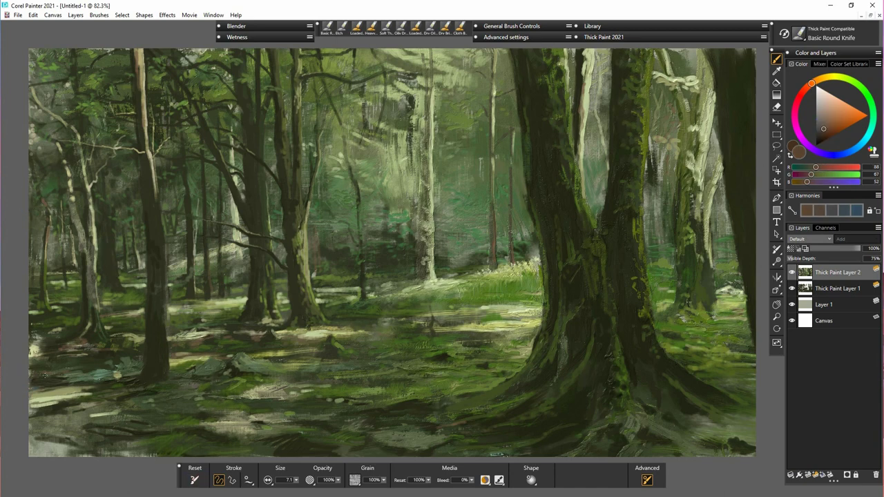
{"action": "left_click_drag", "start_coordinate": [62, 381], "coordinate": [35, 365]}
{"action": "mouse_move", "coordinate": [264, 377]}
{"action": "left_mouse_down"}
{"action": "mouse_move", "coordinate": [313, 374]}
{"action": "mouse_move", "coordinate": [288, 368]}
{"action": "mouse_move", "coordinate": [311, 363]}
{"action": "left_mouse_up"}
{"action": "mouse_move", "coordinate": [371, 335]}
{"action": "left_mouse_down"}
{"action": "mouse_move", "coordinate": [385, 333]}
{"action": "mouse_move", "coordinate": [391, 320]}
{"action": "left_mouse_up"}
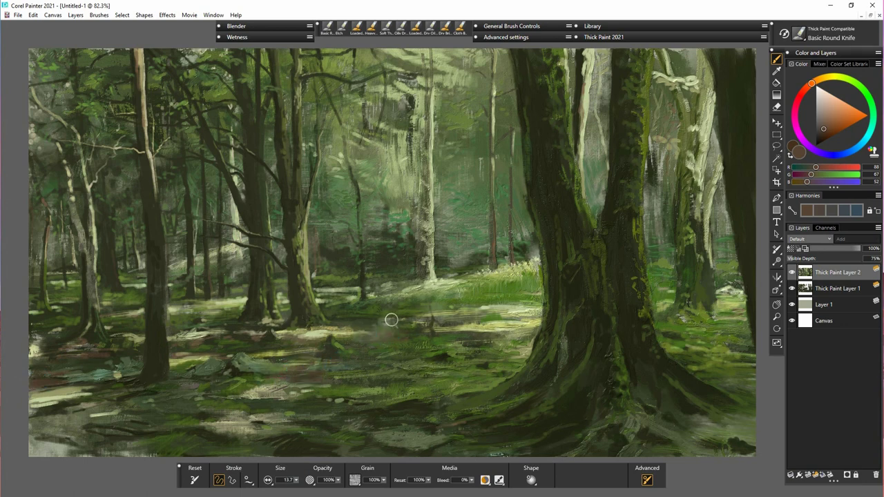
- Add dark brown strokes below the midground tree, beside the large tree's roots and on the floor at the far right
{"action": "left_click_drag", "start_coordinate": [312, 317], "coordinate": [313, 320]}
{"action": "mouse_move", "coordinate": [496, 359]}
{"action": "left_mouse_down"}
{"action": "mouse_move", "coordinate": [513, 361]}
{"action": "mouse_move", "coordinate": [469, 340]}
{"action": "left_mouse_up"}
{"action": "left_click_drag", "start_coordinate": [680, 415], "coordinate": [708, 420]}
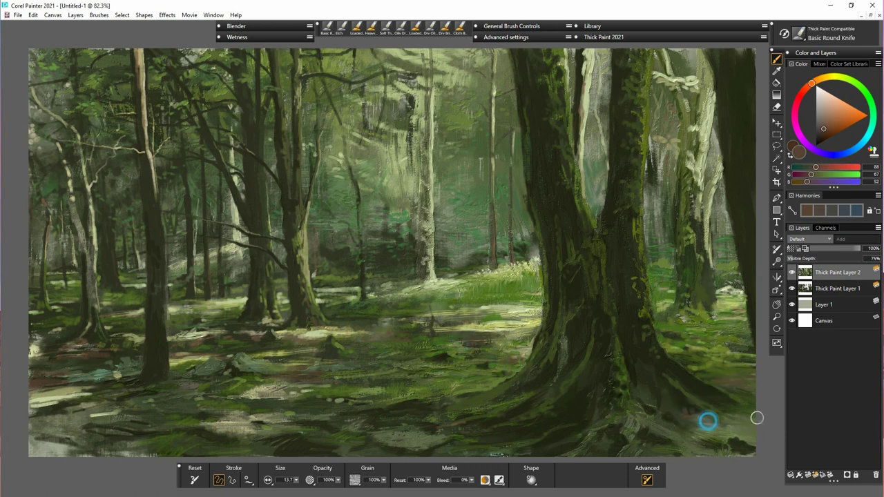
- Mix a very dark brown (56, 45, 38) and paint shadows below the large roots and along the foreground floor
{"action": "left_click", "coordinate": [817, 137]}
{"action": "left_click_drag", "start_coordinate": [817, 137], "coordinate": [820, 135]}
{"action": "mouse_move", "coordinate": [673, 413]}
{"action": "left_mouse_down"}
{"action": "mouse_move", "coordinate": [684, 404]}
{"action": "mouse_move", "coordinate": [715, 421]}
{"action": "mouse_move", "coordinate": [618, 438]}
{"action": "mouse_move", "coordinate": [618, 451]}
{"action": "left_mouse_up"}
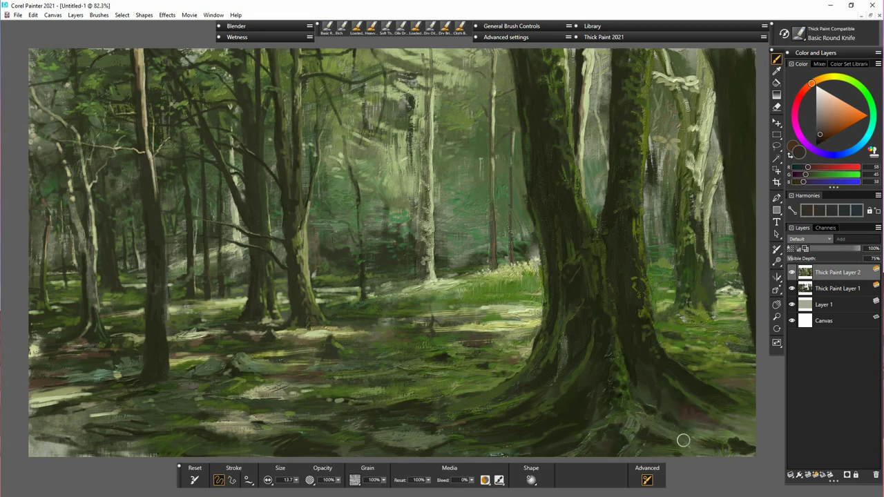
{"action": "mouse_move", "coordinate": [524, 437]}
{"action": "left_mouse_down"}
{"action": "mouse_move", "coordinate": [459, 457]}
{"action": "mouse_move", "coordinate": [179, 450]}
{"action": "mouse_move", "coordinate": [213, 443]}
{"action": "mouse_move", "coordinate": [20, 447]}
{"action": "mouse_move", "coordinate": [41, 442]}
{"action": "left_mouse_up"}
{"action": "mouse_move", "coordinate": [102, 417]}
{"action": "left_mouse_down"}
{"action": "mouse_move", "coordinate": [36, 419]}
{"action": "mouse_move", "coordinate": [38, 429]}
{"action": "left_mouse_up"}
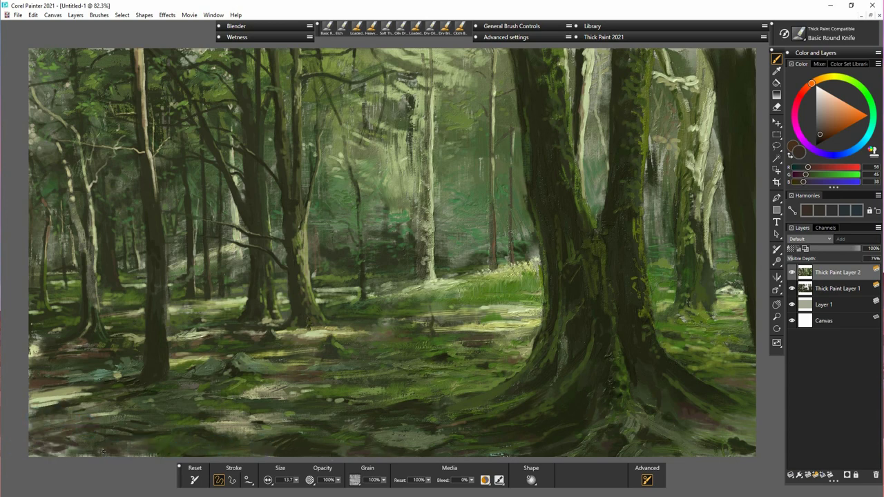
- Paint a sampled tone over the ground by the right roots, then add moss green (69, 112, 31) to the large trunk's fork
{"action": "left_click", "coordinate": [673, 391], "text": "alt"}
{"action": "mouse_move", "coordinate": [702, 414]}
{"action": "left_mouse_down"}
{"action": "mouse_move", "coordinate": [681, 416]}
{"action": "mouse_move", "coordinate": [739, 422]}
{"action": "left_mouse_up"}
{"action": "left_click", "coordinate": [677, 325], "text": "alt"}
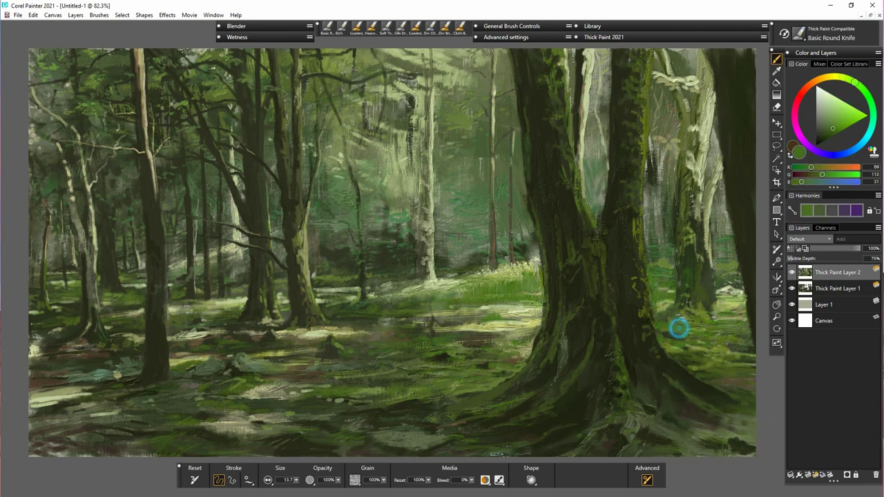
{"action": "mouse_move", "coordinate": [616, 366]}
{"action": "left_mouse_down"}
{"action": "mouse_move", "coordinate": [597, 293]}
{"action": "mouse_move", "coordinate": [617, 287]}
{"action": "mouse_move", "coordinate": [596, 278]}
{"action": "left_mouse_up"}
{"action": "left_click_drag", "start_coordinate": [585, 225], "coordinate": [599, 241]}
- Reduce the brush size to 6.6 and paint green leaves and moss over the left midground trees
{"action": "key", "text": "bracketleft"}
{"action": "key", "text": "bracketleft"}
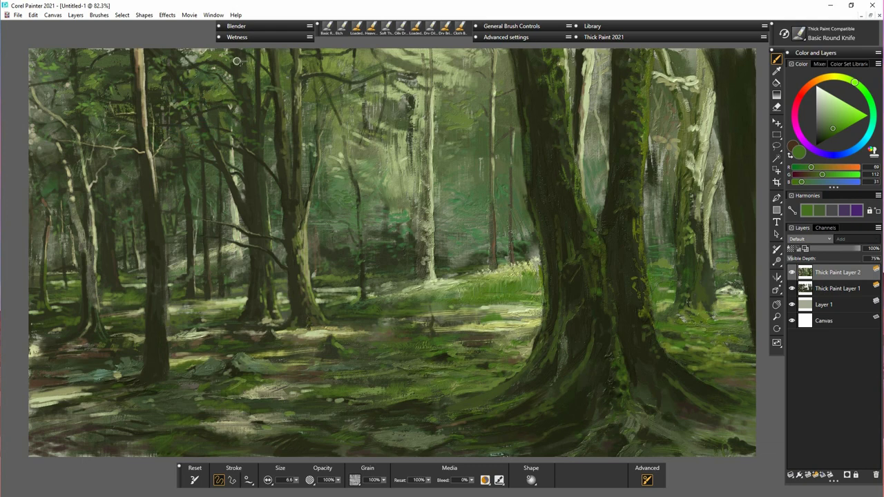
{"action": "mouse_move", "coordinate": [237, 61]}
{"action": "left_mouse_down"}
{"action": "mouse_move", "coordinate": [267, 59]}
{"action": "mouse_move", "coordinate": [265, 75]}
{"action": "mouse_move", "coordinate": [282, 65]}
{"action": "mouse_move", "coordinate": [308, 83]}
{"action": "mouse_move", "coordinate": [328, 80]}
{"action": "mouse_move", "coordinate": [276, 122]}
{"action": "left_mouse_up"}
{"action": "left_click_drag", "start_coordinate": [301, 223], "coordinate": [283, 246]}
{"action": "mouse_move", "coordinate": [195, 225]}
{"action": "left_mouse_down"}
{"action": "mouse_move", "coordinate": [174, 223]}
{"action": "mouse_move", "coordinate": [172, 237]}
{"action": "mouse_move", "coordinate": [196, 215]}
{"action": "mouse_move", "coordinate": [145, 228]}
{"action": "mouse_move", "coordinate": [157, 227]}
{"action": "mouse_move", "coordinate": [164, 311]}
{"action": "left_mouse_up"}
- Sample olive green (107, 131, 58) and dark olive (40, 41, 27), and refine the left foreground trunk and distant trunks
{"action": "left_click", "coordinate": [102, 281], "text": "alt"}
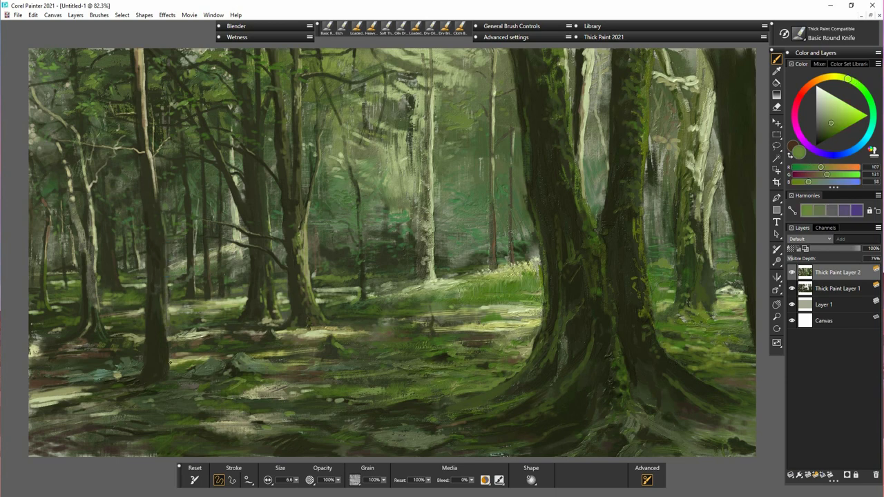
{"action": "left_click", "coordinate": [154, 221], "text": "alt"}
{"action": "left_click_drag", "start_coordinate": [156, 216], "coordinate": [138, 105]}
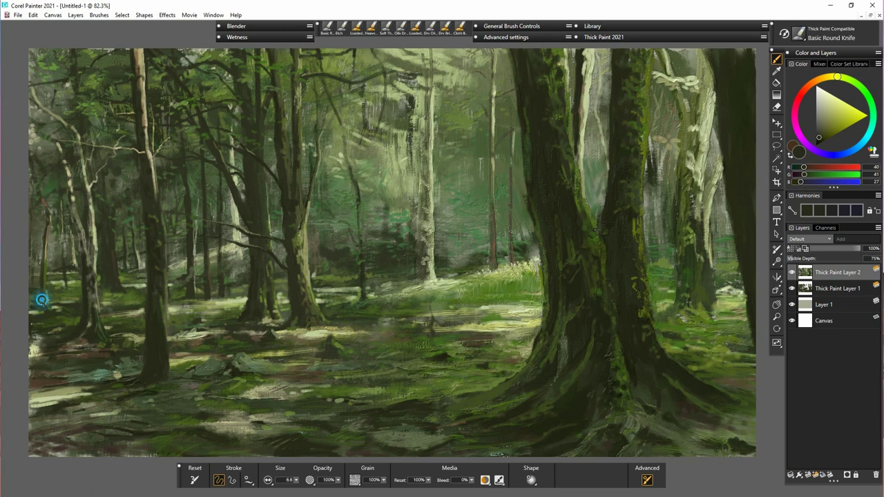
{"action": "left_click_drag", "start_coordinate": [193, 278], "coordinate": [192, 263]}
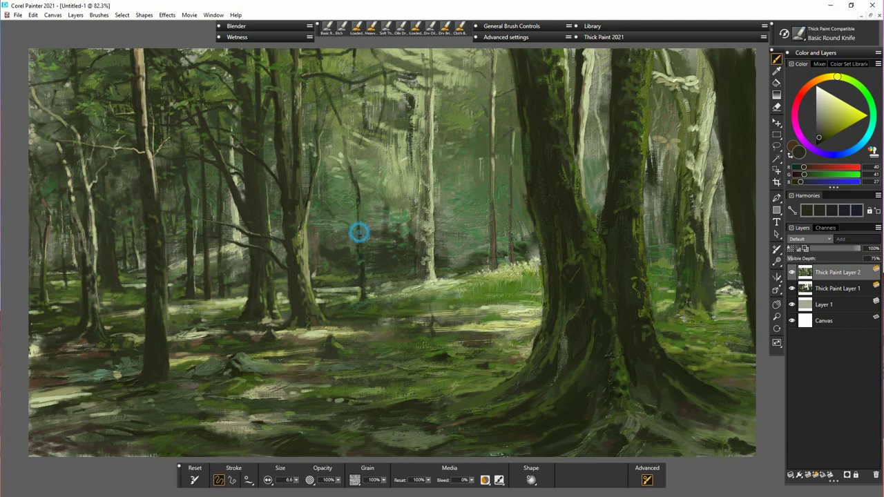
- Paint dark olive strokes on the thin central tree and the undergrowth beside the slim pale trunk
{"action": "left_click_drag", "start_coordinate": [350, 236], "coordinate": [360, 251]}
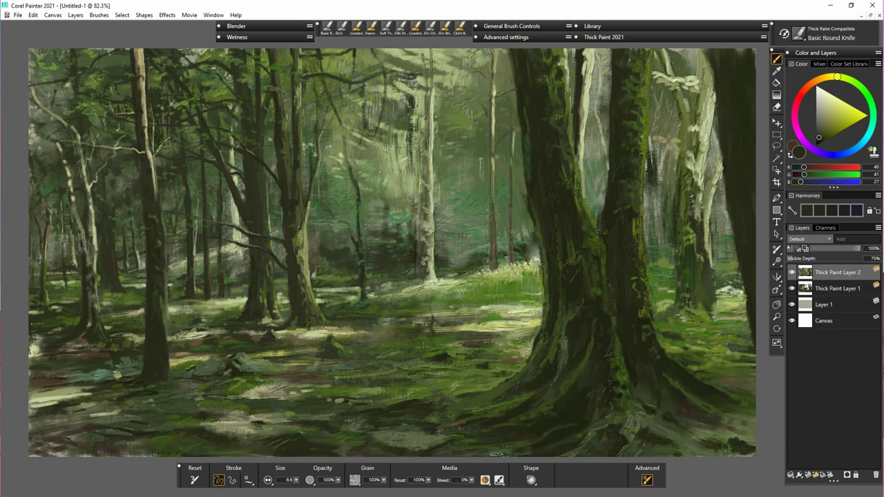
{"action": "left_click_drag", "start_coordinate": [439, 267], "coordinate": [397, 265]}
{"action": "mouse_move", "coordinate": [385, 217]}
{"action": "left_mouse_down"}
{"action": "mouse_move", "coordinate": [392, 268]}
{"action": "mouse_move", "coordinate": [399, 242]}
{"action": "left_mouse_up"}
- Enlarge the brush to 24.1 and darken the undergrowth behind the clearing and the small stump on the forest floor
{"action": "left_click_drag", "start_coordinate": [297, 480], "coordinate": [301, 483]}
{"action": "mouse_move", "coordinate": [372, 268]}
{"action": "left_mouse_down"}
{"action": "mouse_move", "coordinate": [403, 257]}
{"action": "mouse_move", "coordinate": [351, 260]}
{"action": "left_mouse_up"}
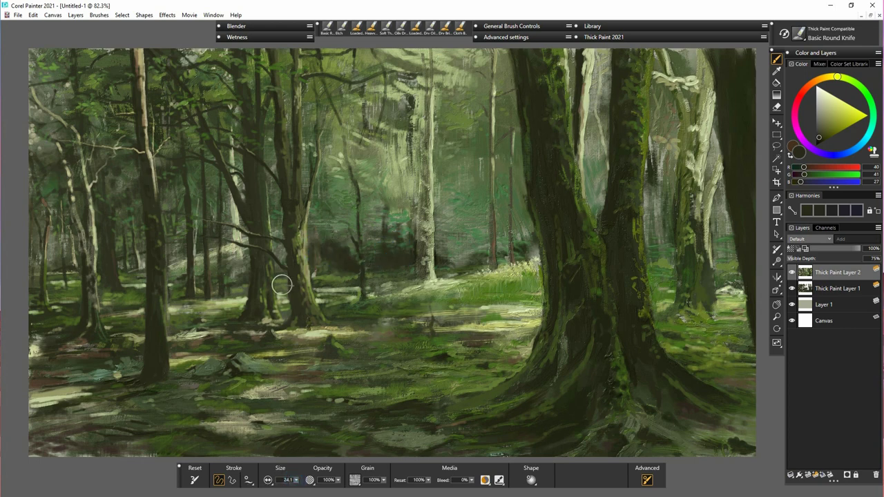
{"action": "left_click_drag", "start_coordinate": [334, 346], "coordinate": [333, 352]}
- Set the brush size to 12, paint a dark twisted shape in the clearing and sample dark green (57, 65, 36) from the large trunk
{"action": "left_click_drag", "start_coordinate": [297, 481], "coordinate": [287, 488]}
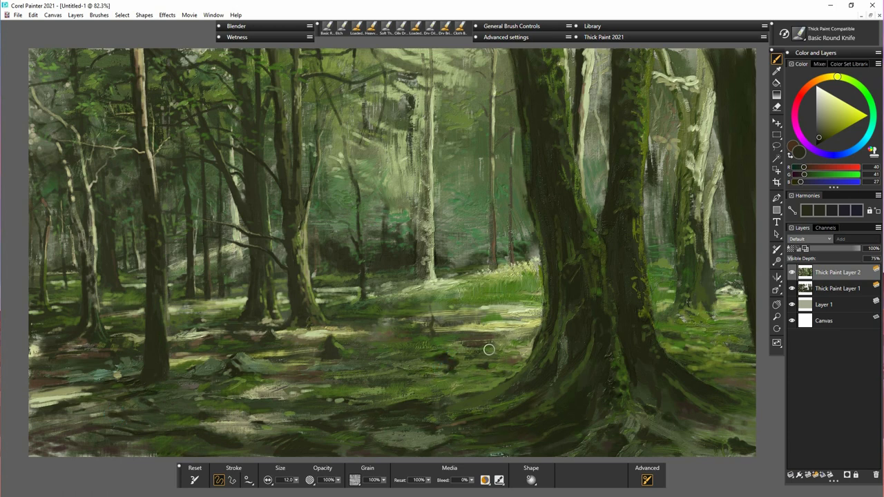
{"action": "left_click_drag", "start_coordinate": [424, 329], "coordinate": [431, 340]}
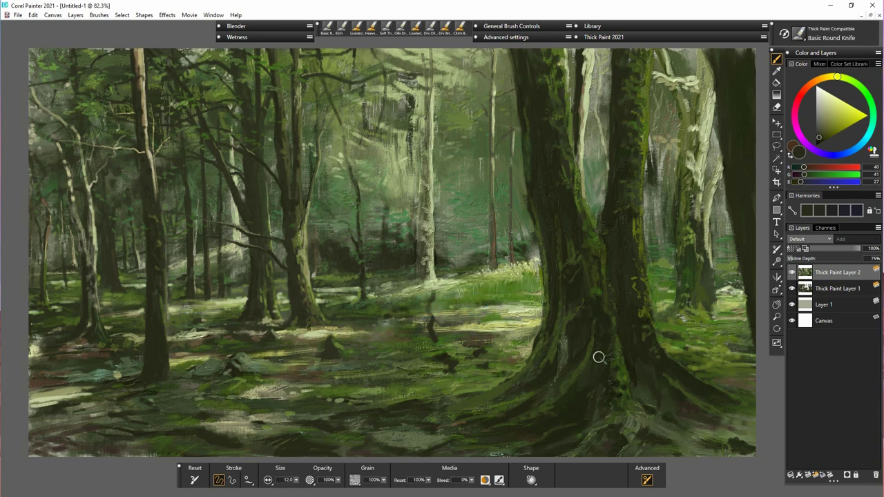
{"action": "left_click", "coordinate": [552, 326], "text": "alt"}
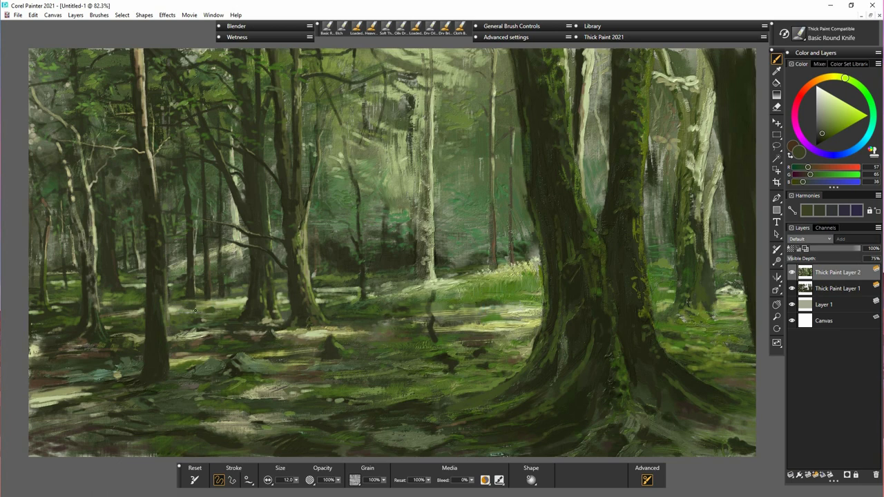
- Set the brush size to 7.1, paint a dark fallen branch across the clearing and sample dark green (33, 39, 22) from the large trunk's roots
{"action": "left_click_drag", "start_coordinate": [297, 483], "coordinate": [292, 482]}
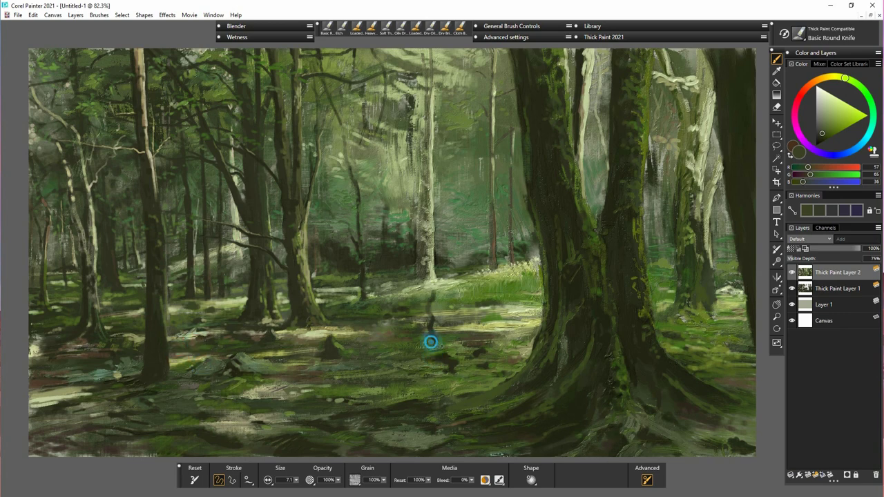
{"action": "left_click", "coordinate": [480, 354], "text": "alt"}
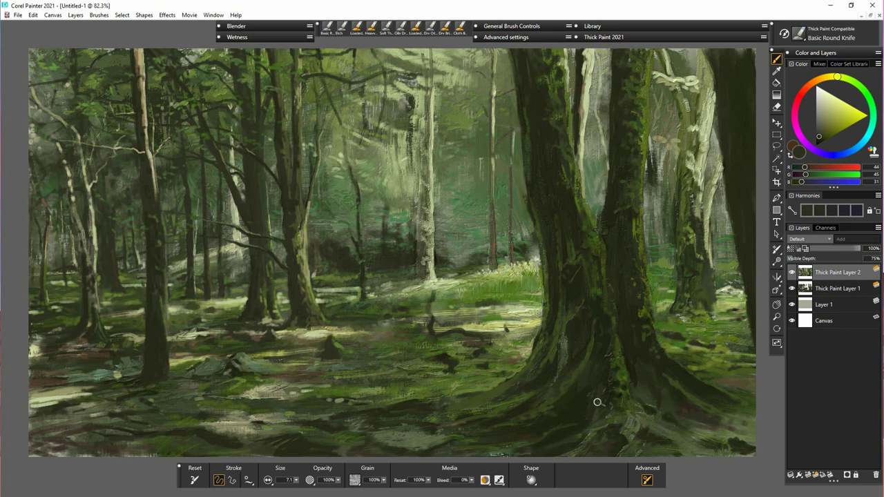
{"action": "left_click", "coordinate": [582, 418], "text": "alt"}
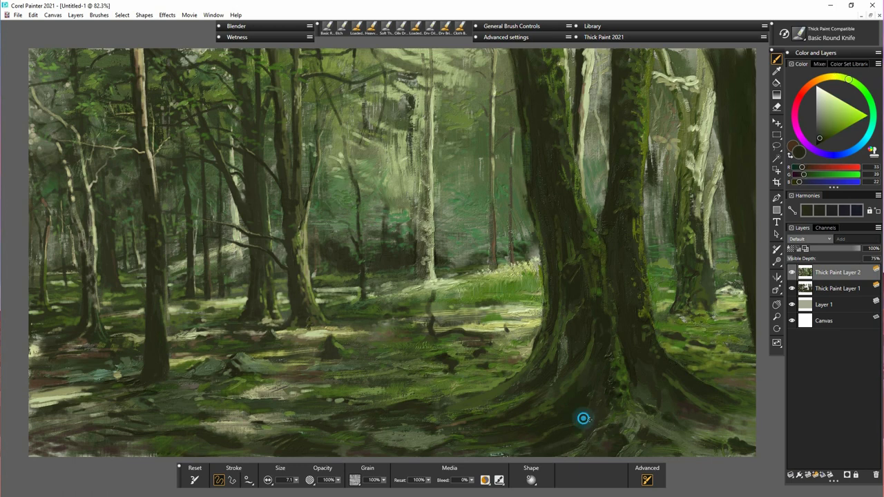
- Sample moss greens (75, 103, 31) and (96, 121, 55) and dab moss over the large trunk's roots
{"action": "left_click", "coordinate": [625, 384], "text": "alt"}
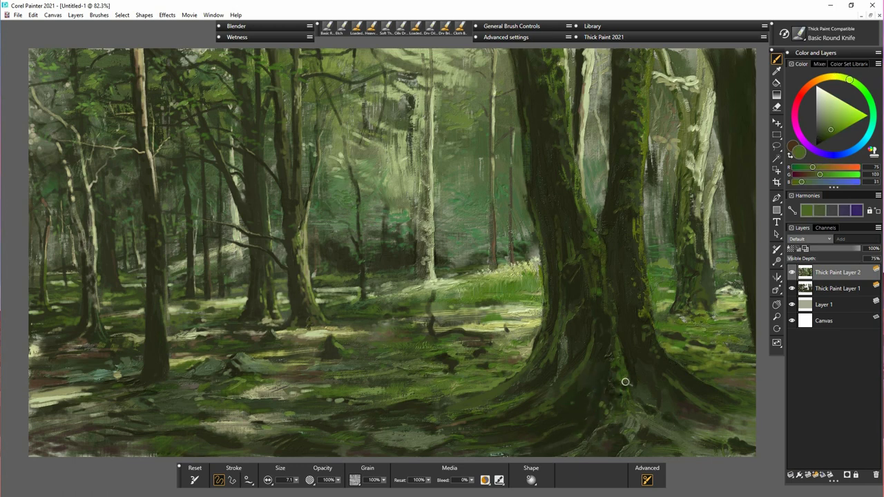
{"action": "mouse_move", "coordinate": [646, 388]}
{"action": "left_mouse_down"}
{"action": "mouse_move", "coordinate": [663, 375]}
{"action": "mouse_move", "coordinate": [682, 388]}
{"action": "mouse_move", "coordinate": [648, 341]}
{"action": "mouse_move", "coordinate": [623, 369]}
{"action": "mouse_move", "coordinate": [644, 405]}
{"action": "mouse_move", "coordinate": [624, 389]}
{"action": "mouse_move", "coordinate": [634, 439]}
{"action": "mouse_move", "coordinate": [626, 421]}
{"action": "mouse_move", "coordinate": [624, 431]}
{"action": "left_mouse_up"}
{"action": "left_click", "coordinate": [683, 388], "text": "alt"}
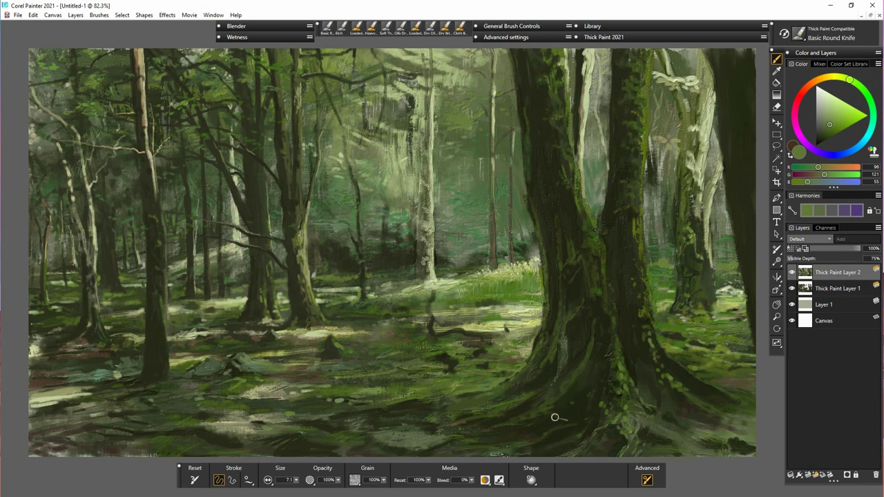
- Pick light green (109, 151, 95) and paint short strokes across the foreground forest floor
{"action": "left_click_drag", "start_coordinate": [372, 425], "coordinate": [419, 416]}
{"action": "left_click_drag", "start_coordinate": [851, 79], "coordinate": [862, 88]}
{"action": "left_click", "coordinate": [831, 121]}
{"action": "left_click_drag", "start_coordinate": [831, 122], "coordinate": [827, 116]}
{"action": "left_click_drag", "start_coordinate": [377, 421], "coordinate": [445, 424]}
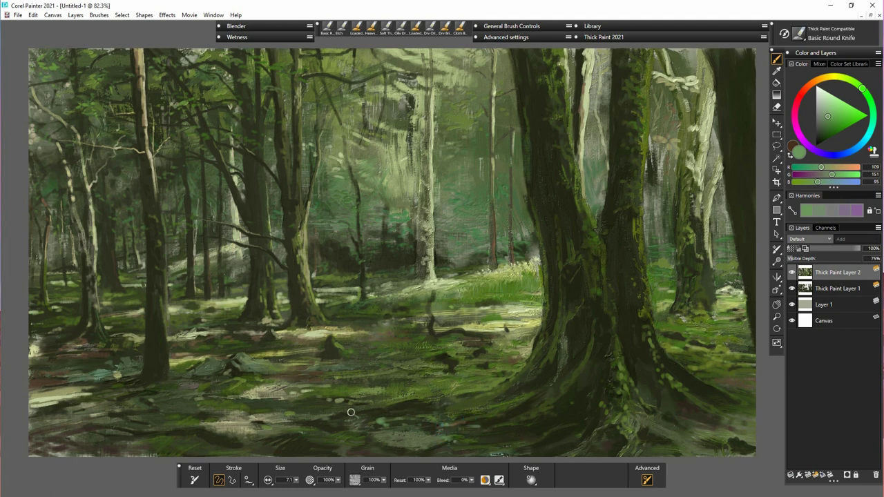
{"action": "left_click_drag", "start_coordinate": [332, 416], "coordinate": [308, 431]}
{"action": "left_click_drag", "start_coordinate": [334, 435], "coordinate": [284, 436]}
{"action": "mouse_move", "coordinate": [200, 428]}
{"action": "left_mouse_down"}
{"action": "mouse_move", "coordinate": [177, 428]}
{"action": "mouse_move", "coordinate": [232, 431]}
{"action": "left_mouse_up"}
{"action": "left_click_drag", "start_coordinate": [124, 426], "coordinate": [136, 429]}
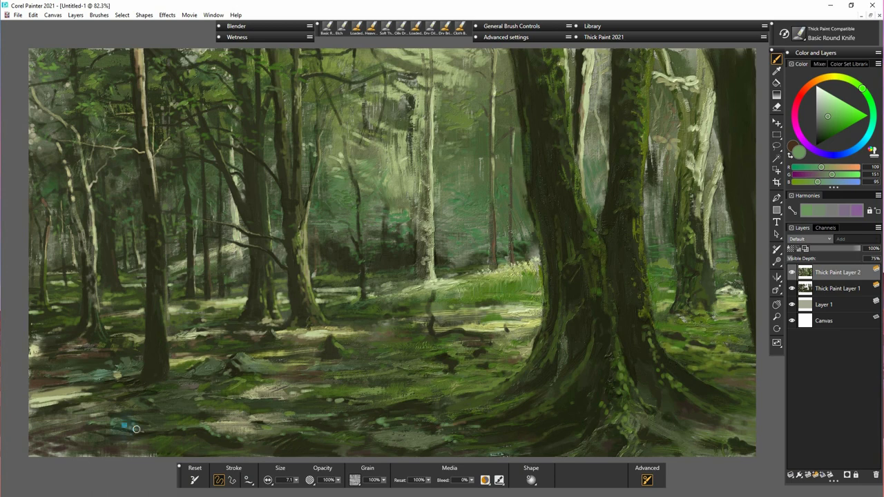
- Paint light green touches on the mid-ground rocks and floor and on the ground behind the large tree
{"action": "left_click_drag", "start_coordinate": [206, 368], "coordinate": [219, 364]}
{"action": "left_click_drag", "start_coordinate": [90, 358], "coordinate": [53, 361]}
{"action": "left_click_drag", "start_coordinate": [270, 329], "coordinate": [275, 337]}
{"action": "left_click_drag", "start_coordinate": [679, 333], "coordinate": [743, 336]}
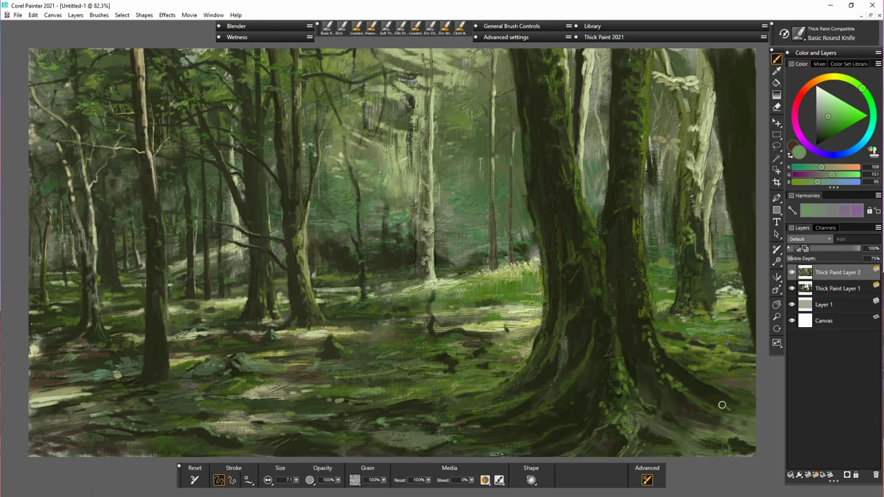
- Dab light green moss accents along the edges of the large foreground trunk
{"action": "left_click", "coordinate": [655, 333]}
{"action": "left_click", "coordinate": [586, 212]}
{"action": "left_click", "coordinate": [581, 202]}
{"action": "left_click", "coordinate": [563, 75]}
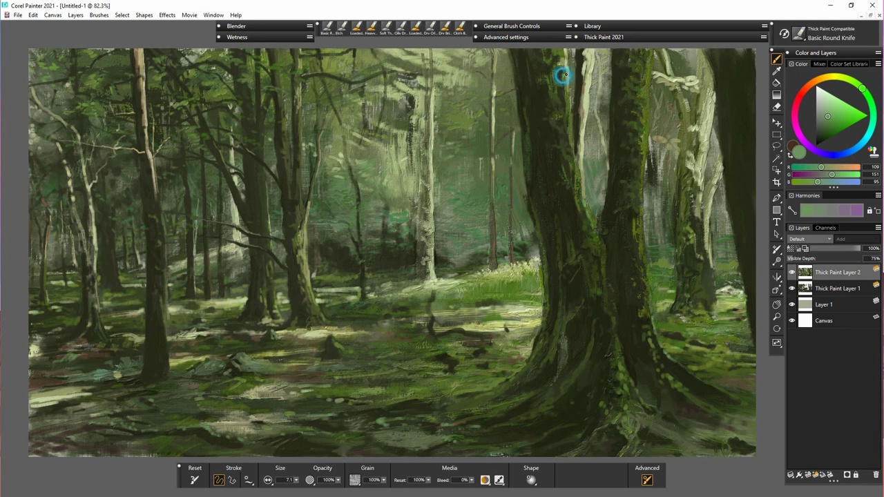
{"action": "left_click", "coordinate": [556, 50]}
{"action": "left_click", "coordinate": [557, 92]}
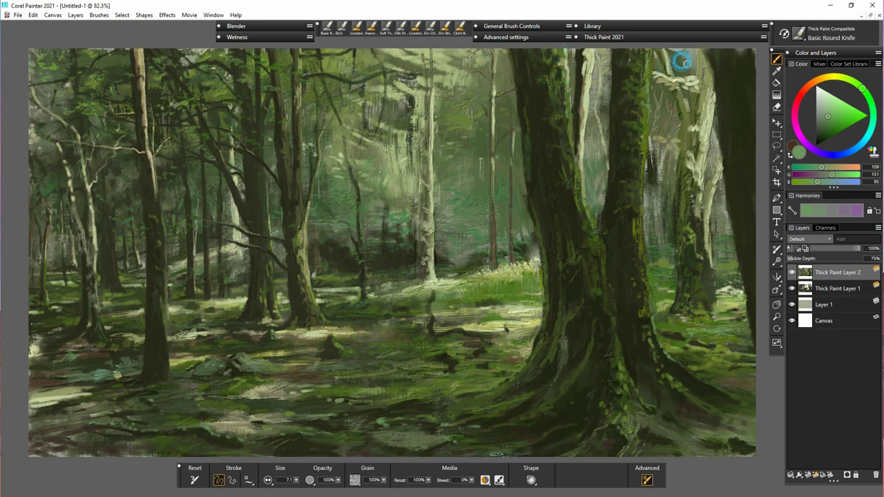
- Paint light green foliage strokes in the background gaps on both sides of the large tree
{"action": "left_click", "coordinate": [671, 116]}
{"action": "left_click_drag", "start_coordinate": [671, 118], "coordinate": [676, 110]}
{"action": "mouse_move", "coordinate": [590, 195]}
{"action": "left_mouse_down"}
{"action": "mouse_move", "coordinate": [602, 192]}
{"action": "mouse_move", "coordinate": [593, 151]}
{"action": "left_mouse_up"}
{"action": "mouse_move", "coordinate": [502, 186]}
{"action": "left_mouse_down"}
{"action": "mouse_move", "coordinate": [482, 176]}
{"action": "mouse_move", "coordinate": [517, 163]}
{"action": "left_mouse_up"}
- Enlarge the brush to 18.5 and paint light green foliage around the pale central trunk
{"action": "left_click_drag", "start_coordinate": [296, 480], "coordinate": [302, 481]}
{"action": "mouse_move", "coordinate": [461, 159]}
{"action": "left_mouse_down"}
{"action": "mouse_move", "coordinate": [455, 154]}
{"action": "mouse_move", "coordinate": [503, 150]}
{"action": "mouse_move", "coordinate": [473, 139]}
{"action": "mouse_move", "coordinate": [486, 82]}
{"action": "mouse_move", "coordinate": [453, 92]}
{"action": "left_mouse_up"}
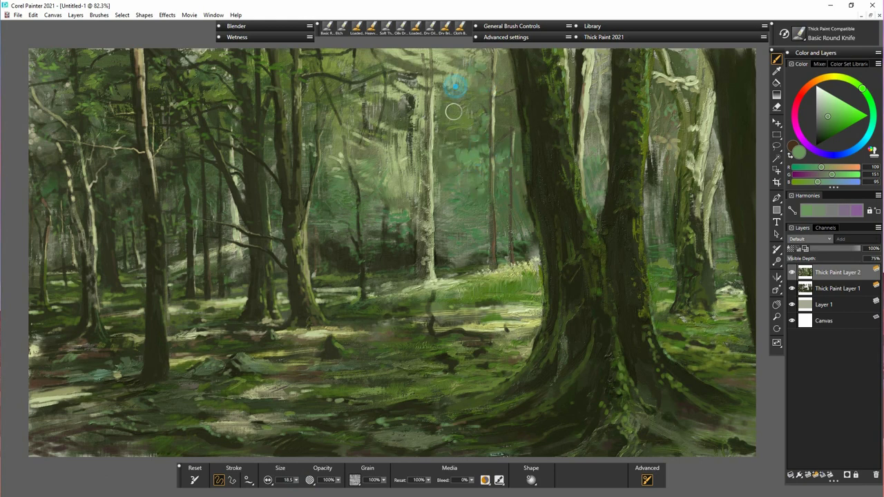
{"action": "mouse_move", "coordinate": [389, 159]}
{"action": "left_mouse_down"}
{"action": "mouse_move", "coordinate": [416, 178]}
{"action": "mouse_move", "coordinate": [370, 85]}
{"action": "mouse_move", "coordinate": [382, 53]}
{"action": "mouse_move", "coordinate": [397, 69]}
{"action": "left_mouse_up"}
- Pick pale yellow-green (216, 228, 164), set the brush size to 7.6 and highlight the thin central tree
{"action": "left_click", "coordinate": [589, 95], "text": "alt"}
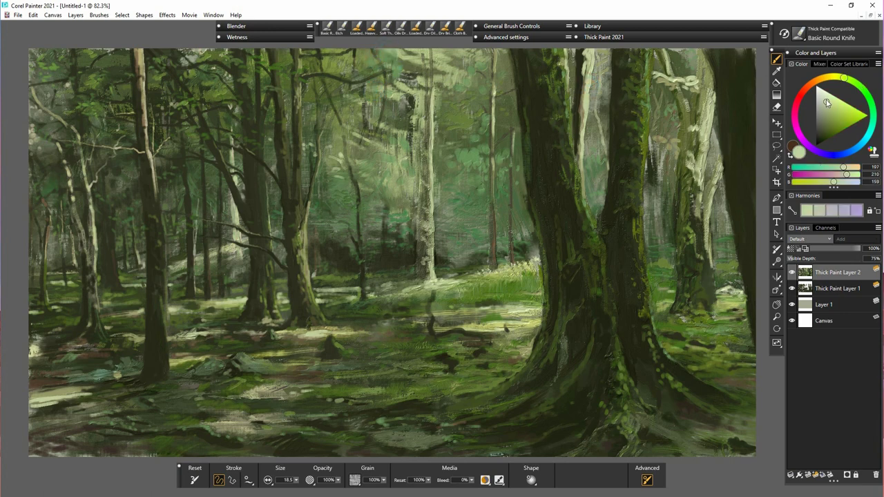
{"action": "left_click", "coordinate": [583, 95], "text": "alt"}
{"action": "left_click_drag", "start_coordinate": [297, 480], "coordinate": [285, 492]}
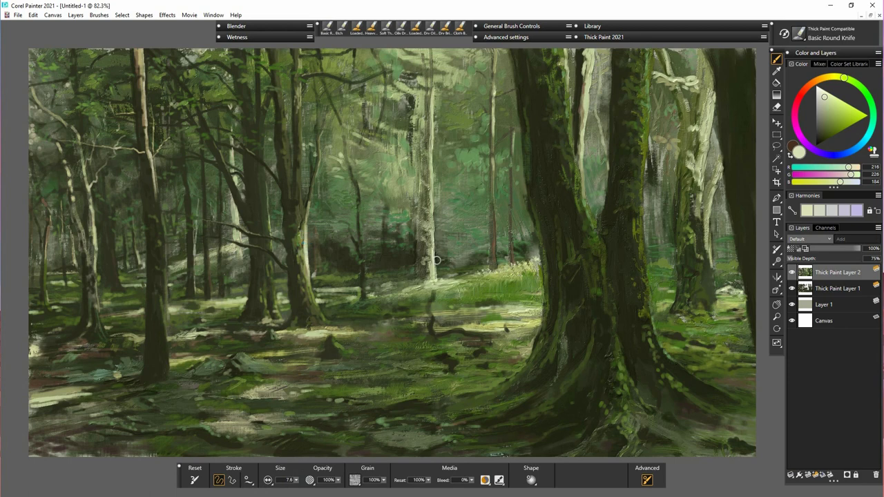
{"action": "left_click_drag", "start_coordinate": [355, 181], "coordinate": [345, 136]}
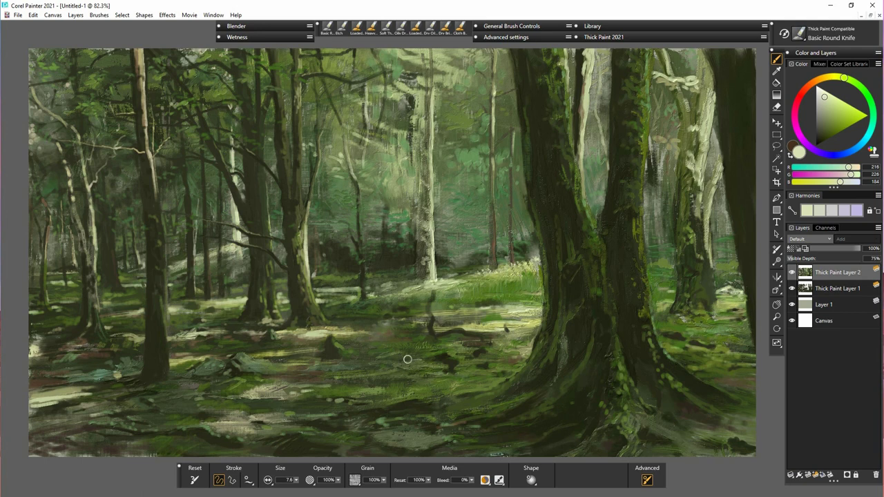
- Reduce the brush size to 6 and add pale highlights to a slim background trunk and the sunlit ground beneath the mid-ground trees
{"action": "left_click_drag", "start_coordinate": [297, 481], "coordinate": [285, 482]}
{"action": "left_click_drag", "start_coordinate": [201, 199], "coordinate": [194, 289]}
{"action": "left_click_drag", "start_coordinate": [297, 481], "coordinate": [302, 481]}
{"action": "left_click_drag", "start_coordinate": [267, 311], "coordinate": [269, 322]}
{"action": "mouse_move", "coordinate": [304, 328]}
{"action": "left_mouse_down"}
{"action": "mouse_move", "coordinate": [323, 322]}
{"action": "mouse_move", "coordinate": [283, 337]}
{"action": "left_mouse_up"}
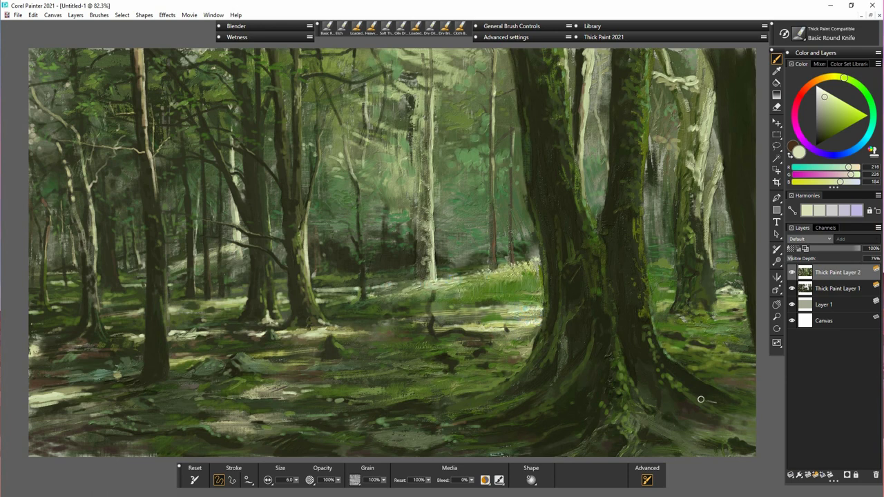
- Pick a paler cream (225, 233, 199) and highlight the trunk and branches of the pale tree behind the large one
{"action": "left_click", "coordinate": [822, 94]}
{"action": "left_click_drag", "start_coordinate": [712, 83], "coordinate": [708, 114]}
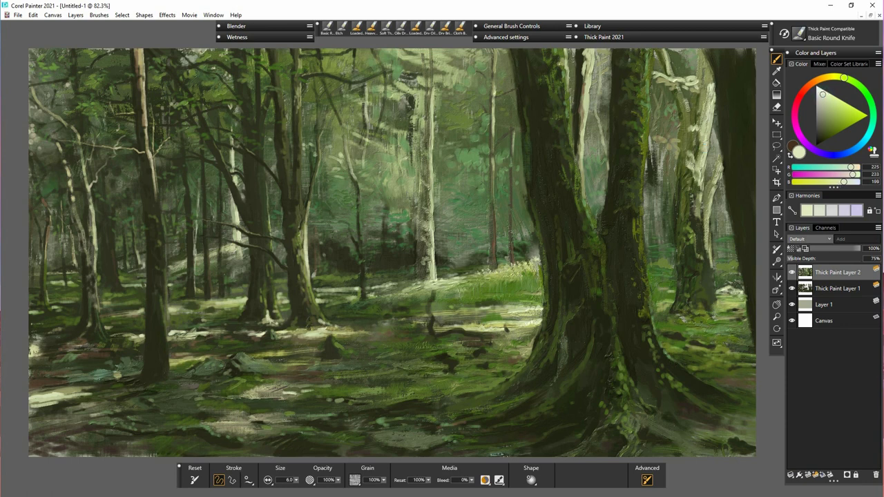
{"action": "left_click_drag", "start_coordinate": [673, 84], "coordinate": [703, 78]}
{"action": "left_click_drag", "start_coordinate": [661, 139], "coordinate": [680, 153]}
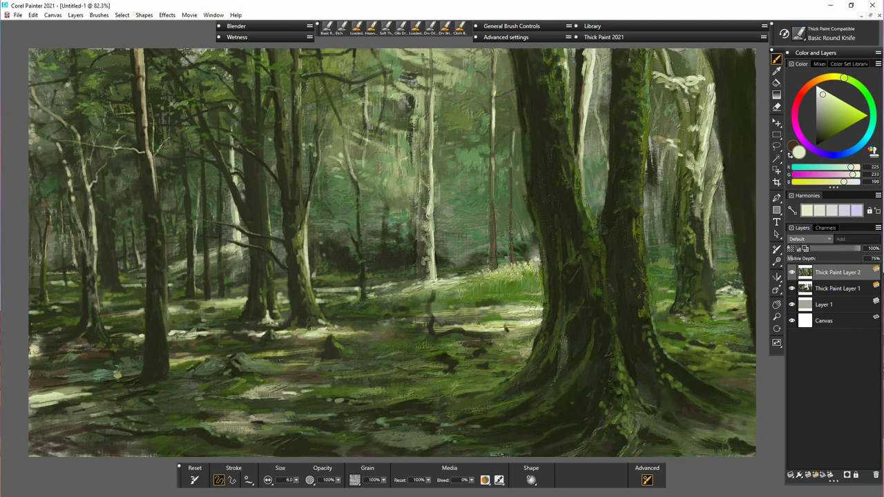
- Sample pale cream (218, 227, 192) from the central trunk and paint thin branches and light leaf specks around it
{"action": "left_click", "coordinate": [423, 186], "text": "alt"}
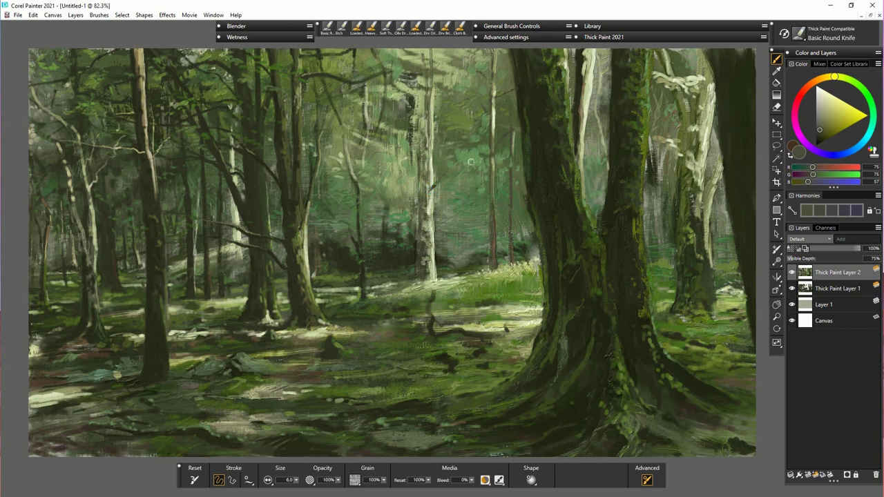
{"action": "left_click", "coordinate": [434, 163], "text": "alt"}
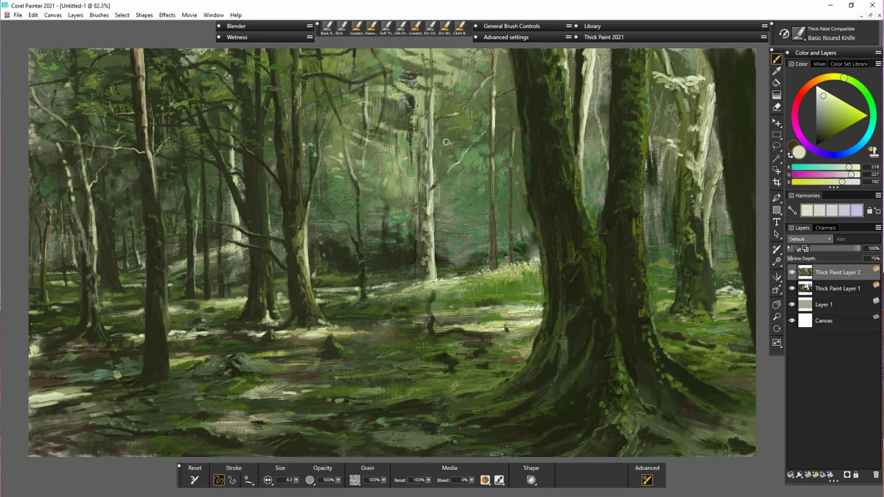
{"action": "left_click", "coordinate": [458, 137]}
{"action": "left_click", "coordinate": [444, 137]}
{"action": "left_click", "coordinate": [422, 136]}
{"action": "left_click", "coordinate": [399, 125]}
{"action": "key", "text": "ctrl+z"}
{"action": "left_click_drag", "start_coordinate": [378, 143], "coordinate": [388, 101]}
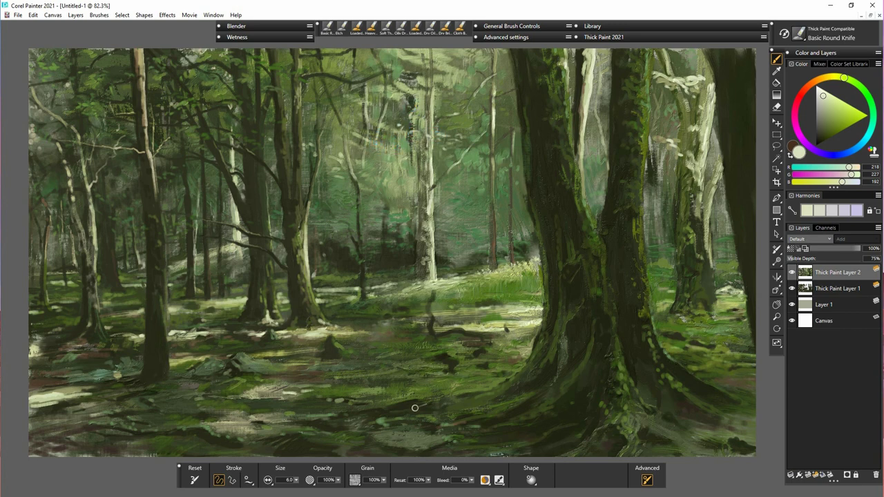
- Sample beige from the forest floor, shift it to (168, 168, 136) and paint pale highlights on the large tree's roots
{"action": "left_click", "coordinate": [400, 440], "text": "alt"}
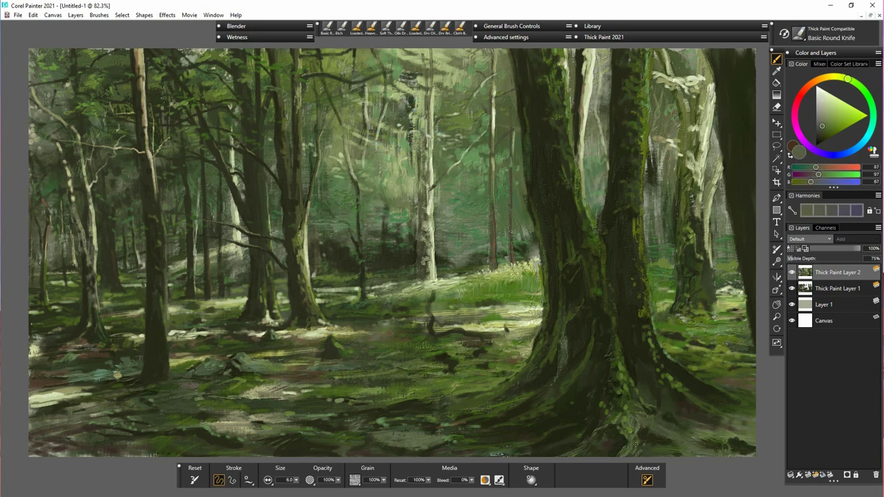
{"action": "left_click", "coordinate": [262, 396], "text": "alt"}
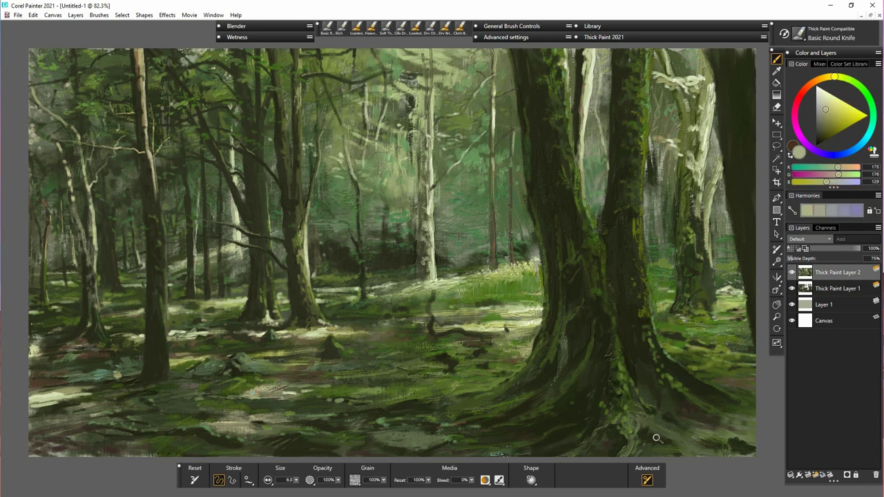
{"action": "left_click_drag", "start_coordinate": [630, 452], "coordinate": [634, 433]}
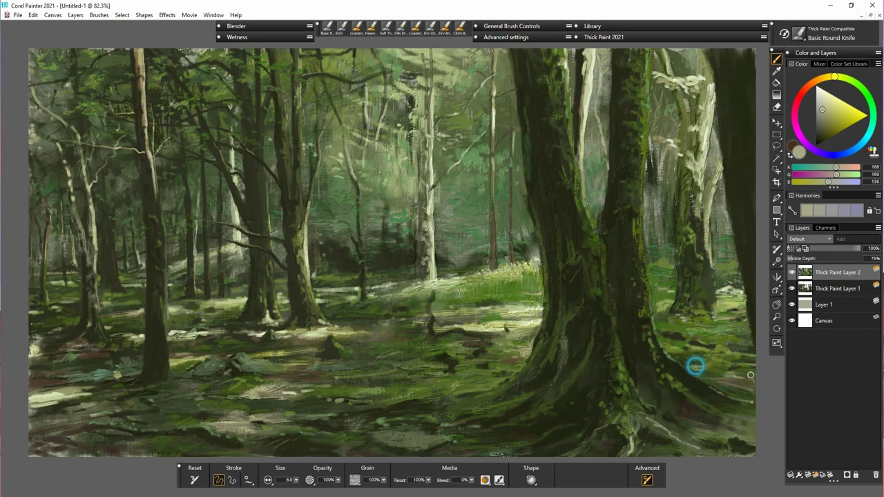
{"action": "left_click", "coordinate": [515, 352]}
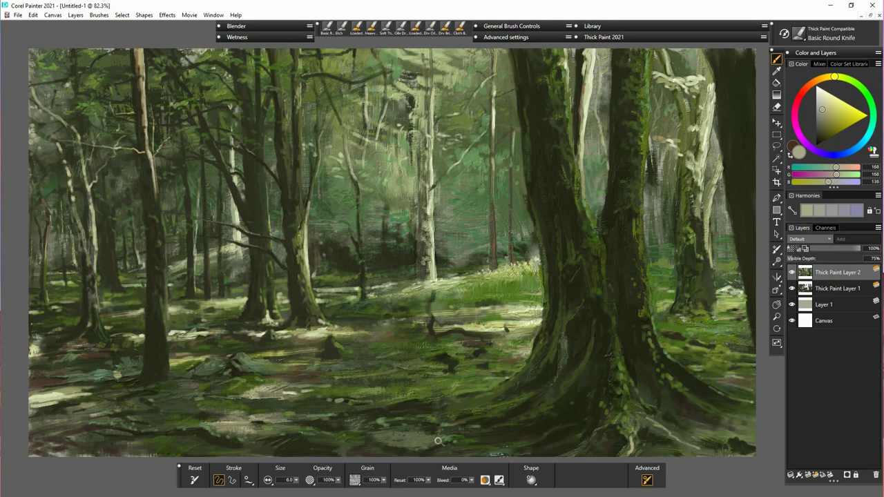
- Dab beige highlights along the nearest strip of forest floor, from beside the large tree's roots to the far corner
{"action": "mouse_move", "coordinate": [447, 441]}
{"action": "left_mouse_down"}
{"action": "mouse_move", "coordinate": [485, 429]}
{"action": "mouse_move", "coordinate": [510, 438]}
{"action": "left_mouse_up"}
{"action": "left_click", "coordinate": [550, 446]}
{"action": "left_click", "coordinate": [596, 450]}
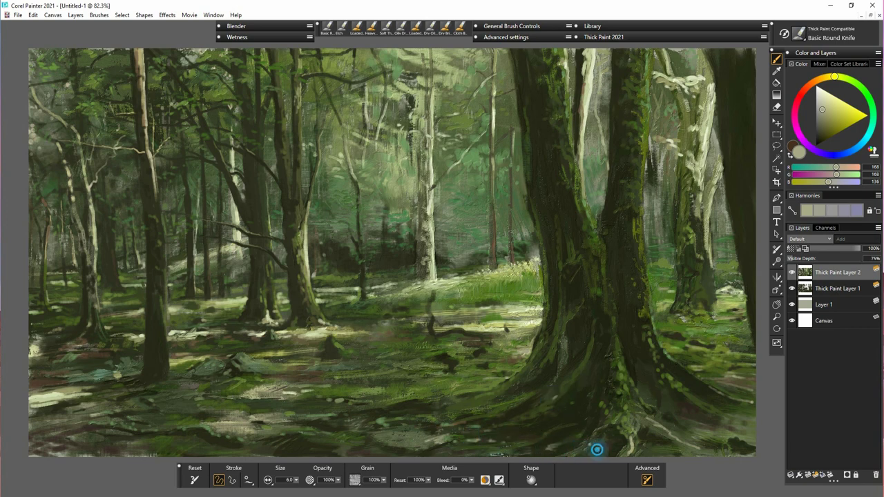
{"action": "left_click", "coordinate": [597, 444]}
{"action": "left_click", "coordinate": [601, 446]}
{"action": "left_click", "coordinate": [458, 448]}
{"action": "left_click", "coordinate": [364, 452]}
{"action": "left_click", "coordinate": [360, 449]}
{"action": "left_click_drag", "start_coordinate": [141, 450], "coordinate": [134, 445]}
- Pick grey-beige (135, 135, 115) and dab small touches over the shaded foreground and mid-ground forest floor
{"action": "left_click", "coordinate": [821, 116]}
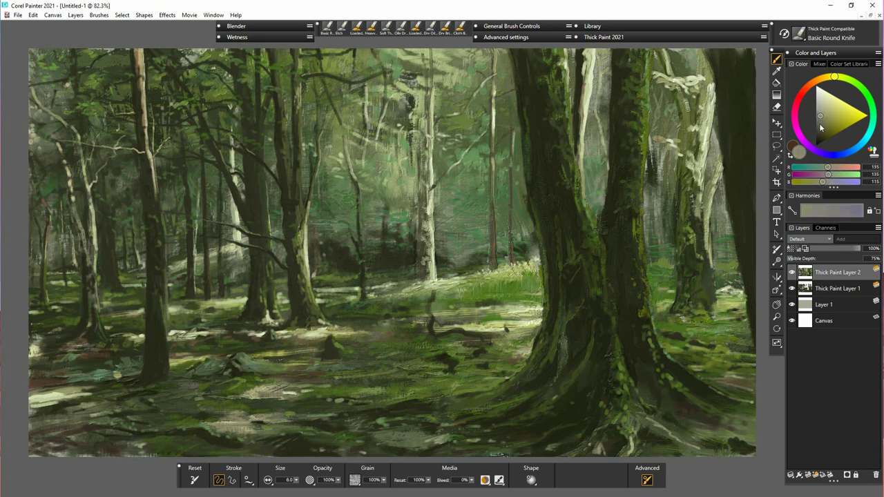
{"action": "left_click", "coordinate": [108, 446]}
{"action": "left_click", "coordinate": [72, 434]}
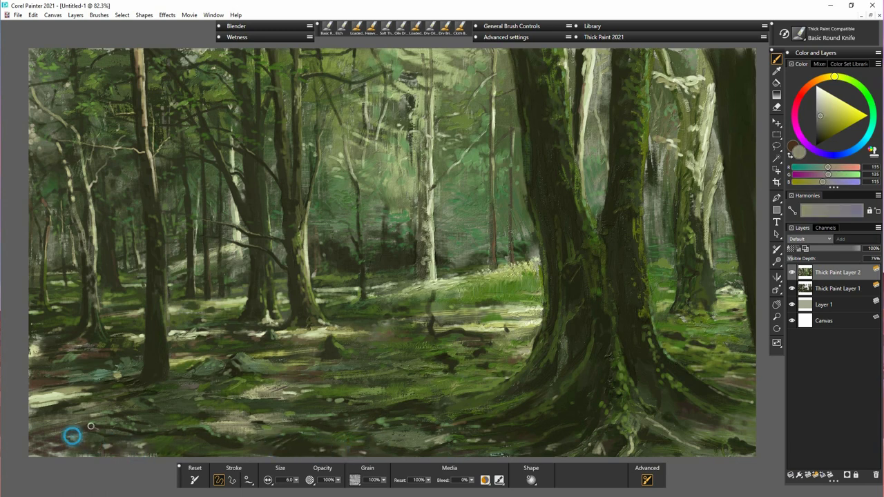
{"action": "left_click", "coordinate": [192, 404]}
{"action": "left_click", "coordinate": [310, 372]}
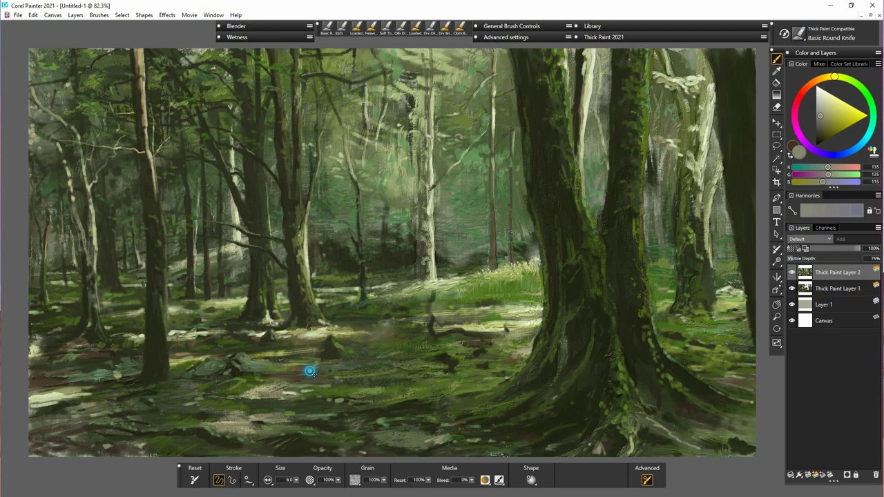
{"action": "left_click", "coordinate": [357, 365]}
{"action": "left_click", "coordinate": [215, 337]}
{"action": "left_click", "coordinate": [191, 345]}
{"action": "left_click", "coordinate": [131, 349]}
{"action": "left_click", "coordinate": [123, 352]}
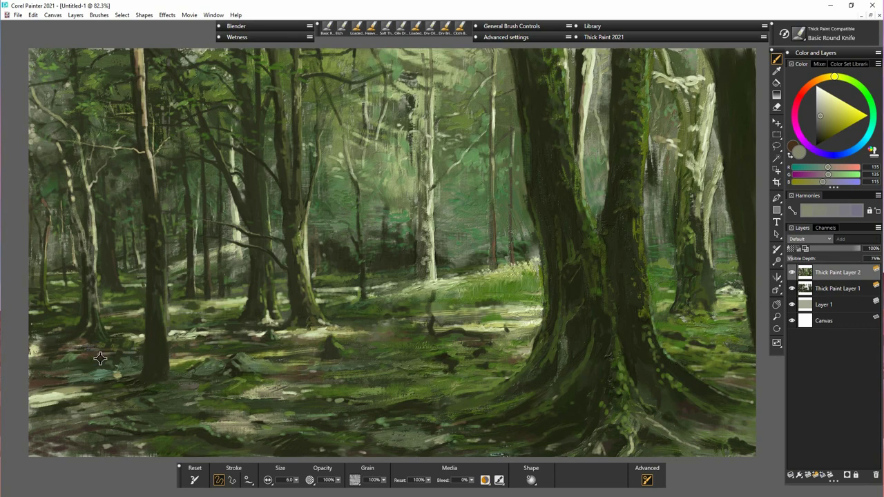
- Sample pale pinkish beige (202, 190, 176) and dab light spots on the ground around the dark left foreground trunk
{"action": "left_click", "coordinate": [96, 358], "text": "alt"}
{"action": "left_click", "coordinate": [295, 320], "text": "alt"}
{"action": "left_click", "coordinate": [90, 357]}
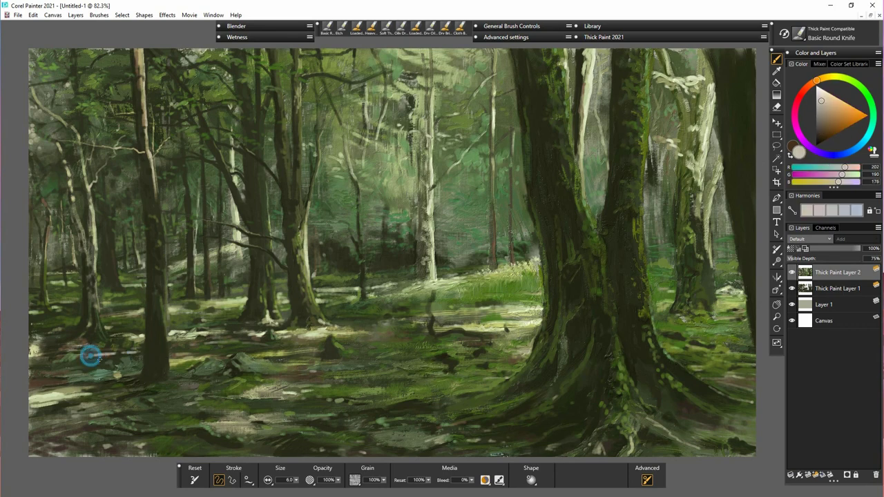
{"action": "left_click", "coordinate": [183, 349]}
{"action": "left_click", "coordinate": [171, 352]}
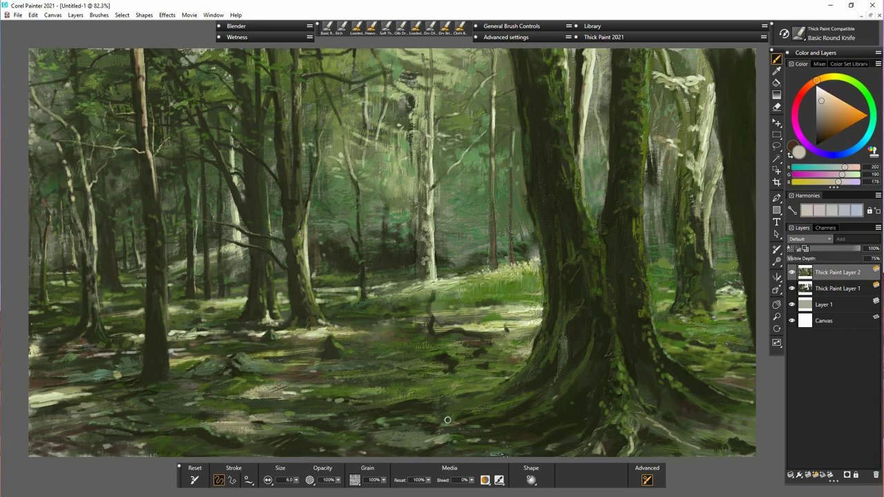
{"action": "left_click", "coordinate": [75, 355]}
{"action": "left_click", "coordinate": [53, 351]}
{"action": "left_click", "coordinate": [40, 352]}
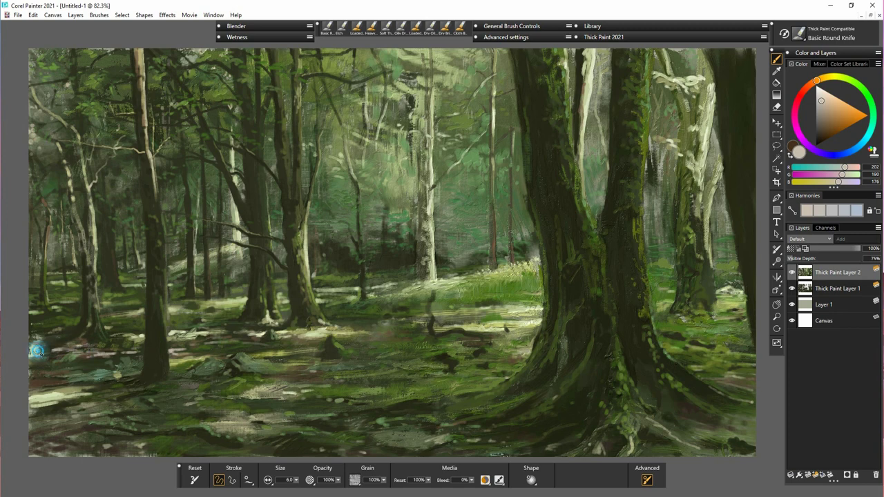
- Sample dark olive (45, 48, 32), brown (93, 79, 61) and grey-green (146, 154, 131) and refine the twisted shape in the clearing
{"action": "left_click", "coordinate": [451, 306], "text": "alt"}
{"action": "left_click", "coordinate": [430, 319], "text": "alt"}
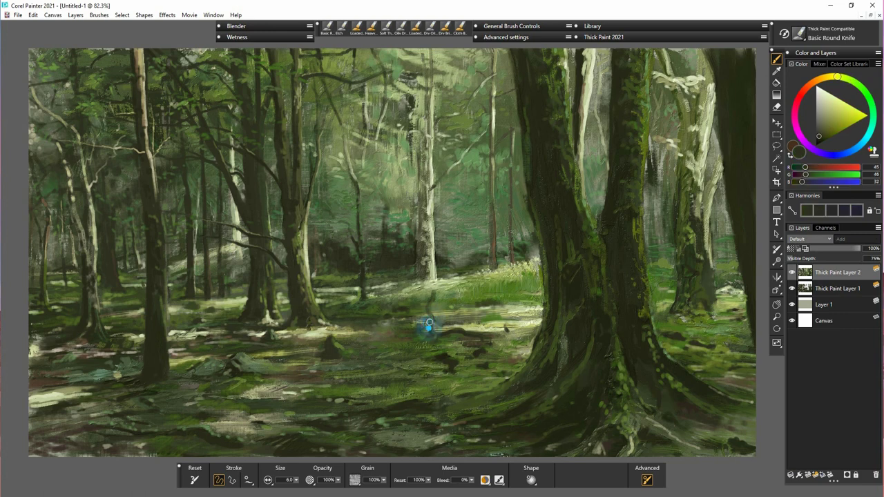
{"action": "left_click", "coordinate": [424, 312], "text": "alt"}
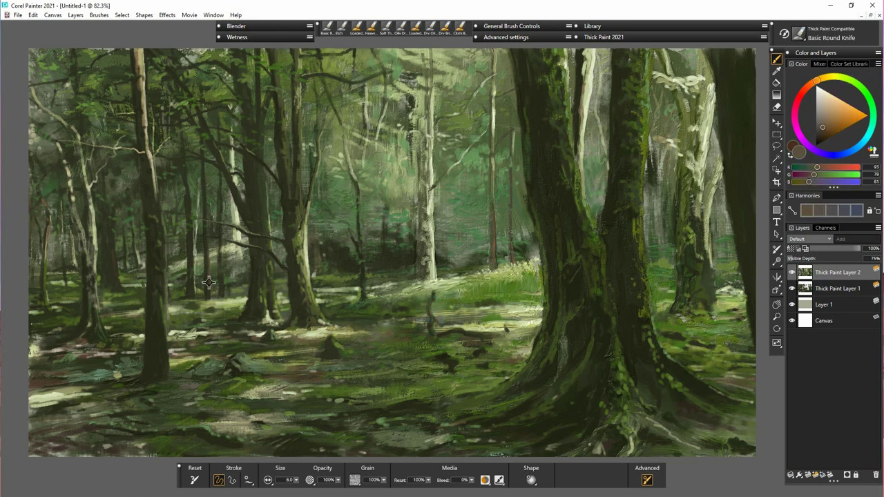
{"action": "left_click", "coordinate": [198, 258], "text": "alt"}
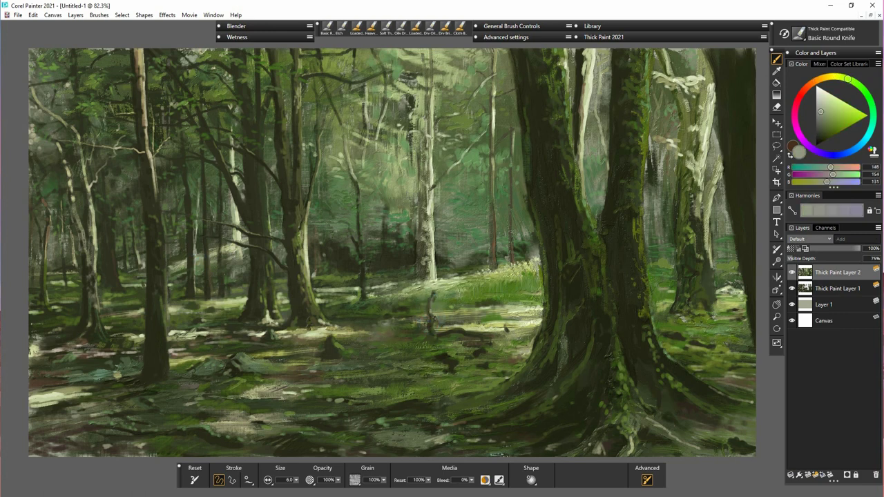
- Touch up the twisted shape's base in the clearing with grey-green, then with sampled yellow-green (185, 190, 109)
{"action": "left_click_drag", "start_coordinate": [450, 335], "coordinate": [458, 335]}
{"action": "left_click", "coordinate": [420, 332], "text": "alt"}
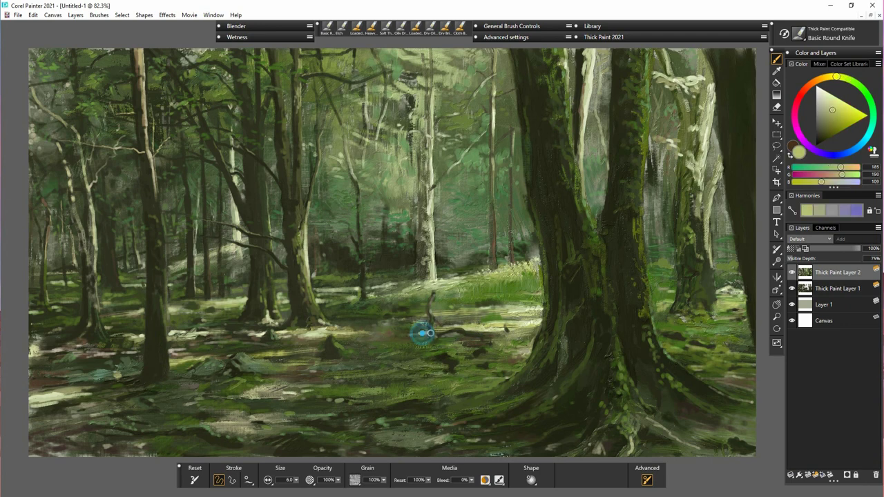
{"action": "mouse_move", "coordinate": [445, 332]}
{"action": "left_mouse_down"}
{"action": "mouse_move", "coordinate": [466, 330]}
{"action": "mouse_move", "coordinate": [416, 334]}
{"action": "left_mouse_up"}
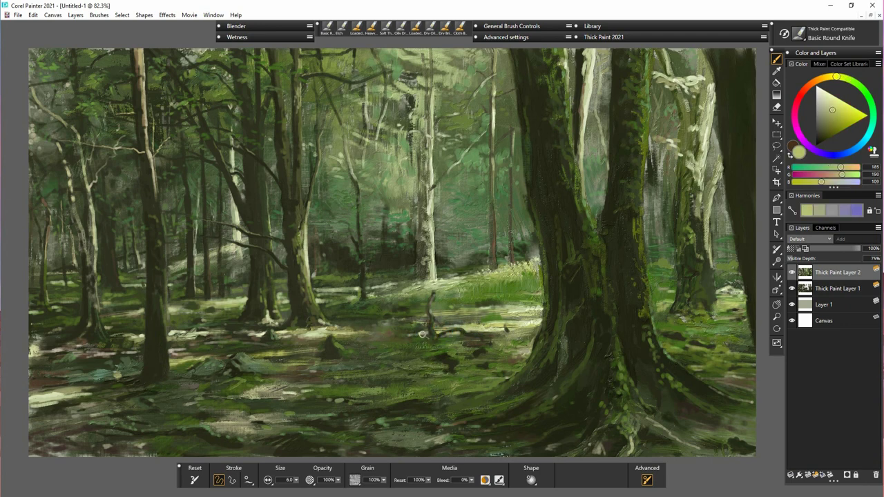
- Sample pale yellow-green (217, 227, 188) and stroke sunlit highlights along the dark left foreground trunk and the mid-ground trunk
{"action": "left_click", "coordinate": [433, 231], "text": "alt"}
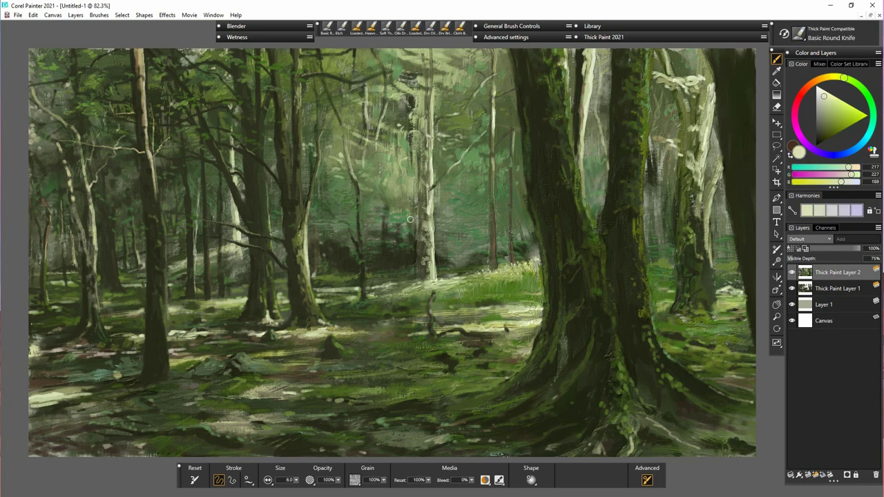
{"action": "left_click_drag", "start_coordinate": [141, 83], "coordinate": [150, 167]}
{"action": "left_click_drag", "start_coordinate": [146, 105], "coordinate": [142, 78]}
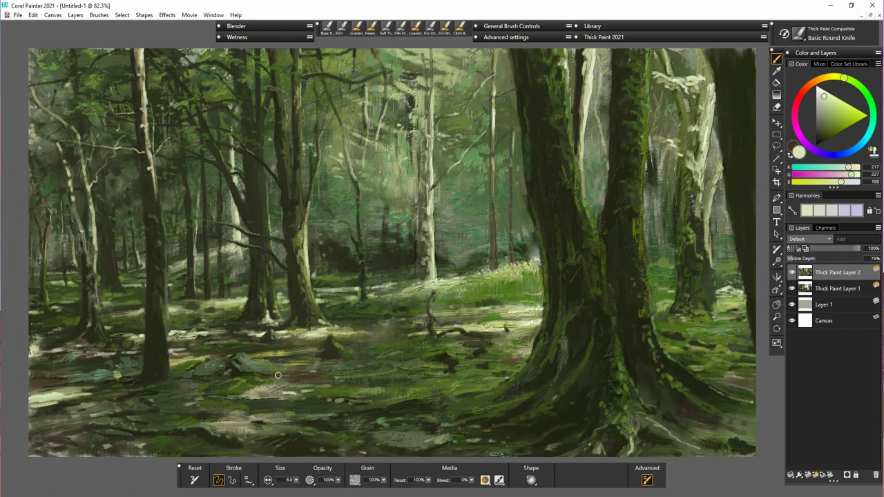
{"action": "left_click_drag", "start_coordinate": [302, 257], "coordinate": [301, 217]}
- Reduce the brush size to 3.2 and add thin pale highlights to the bare branch and upper twigs among the left trees
{"action": "left_click_drag", "start_coordinate": [296, 480], "coordinate": [288, 481]}
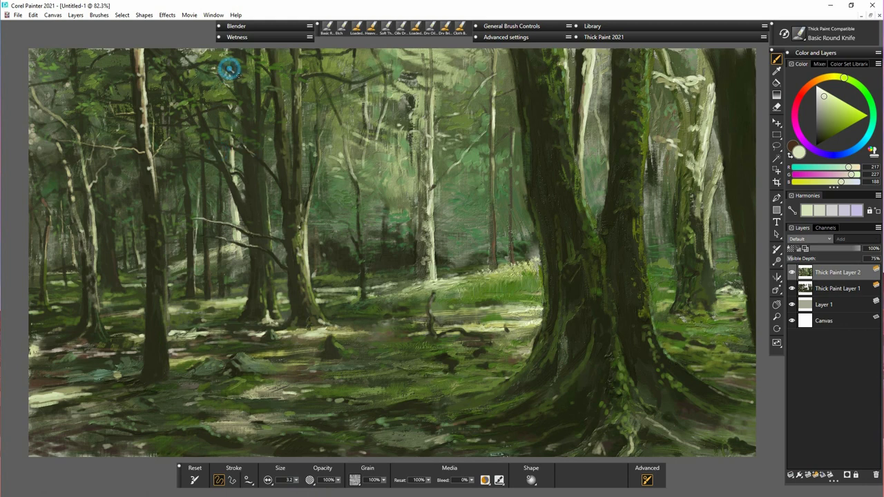
{"action": "left_click", "coordinate": [166, 77]}
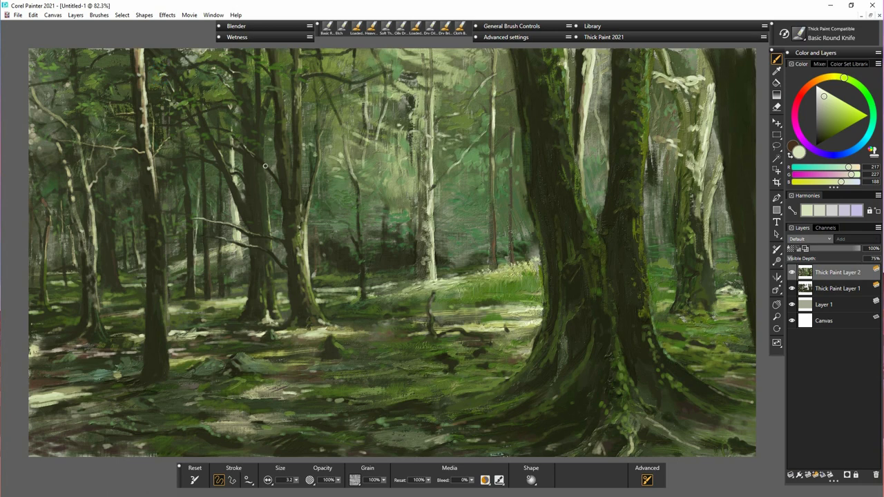
{"action": "left_click", "coordinate": [246, 53]}
{"action": "left_click", "coordinate": [227, 68]}
- Switch to the Etch brush and scratch texture into the foliage and forest floor around the dark left foreground trunk
{"action": "left_click", "coordinate": [343, 29]}
{"action": "left_click", "coordinate": [168, 101]}
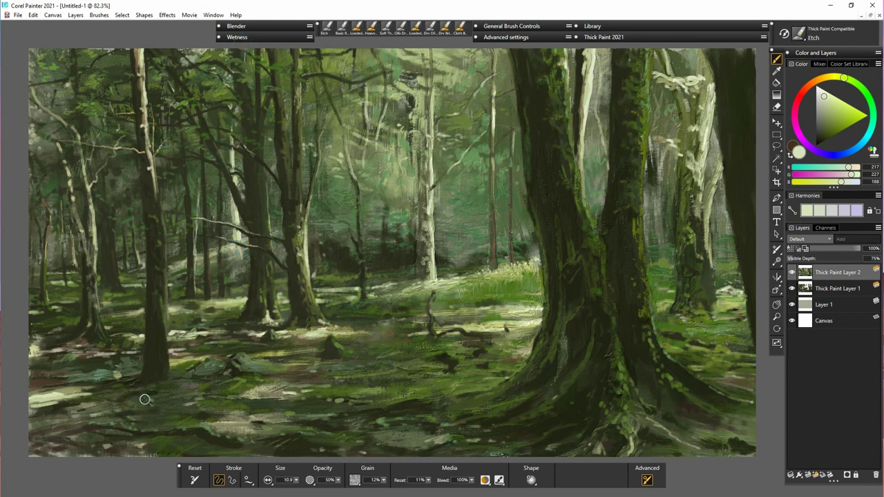
{"action": "mouse_move", "coordinate": [126, 426]}
{"action": "left_mouse_down"}
{"action": "mouse_move", "coordinate": [167, 429]}
{"action": "mouse_move", "coordinate": [144, 424]}
{"action": "left_mouse_up"}
{"action": "mouse_move", "coordinate": [65, 434]}
{"action": "left_mouse_down"}
{"action": "mouse_move", "coordinate": [90, 443]}
{"action": "mouse_move", "coordinate": [79, 453]}
{"action": "left_mouse_up"}
{"action": "mouse_move", "coordinate": [83, 393]}
{"action": "left_mouse_down"}
{"action": "mouse_move", "coordinate": [35, 408]}
{"action": "mouse_move", "coordinate": [56, 406]}
{"action": "left_mouse_up"}
{"action": "left_click_drag", "start_coordinate": [110, 376], "coordinate": [138, 372]}
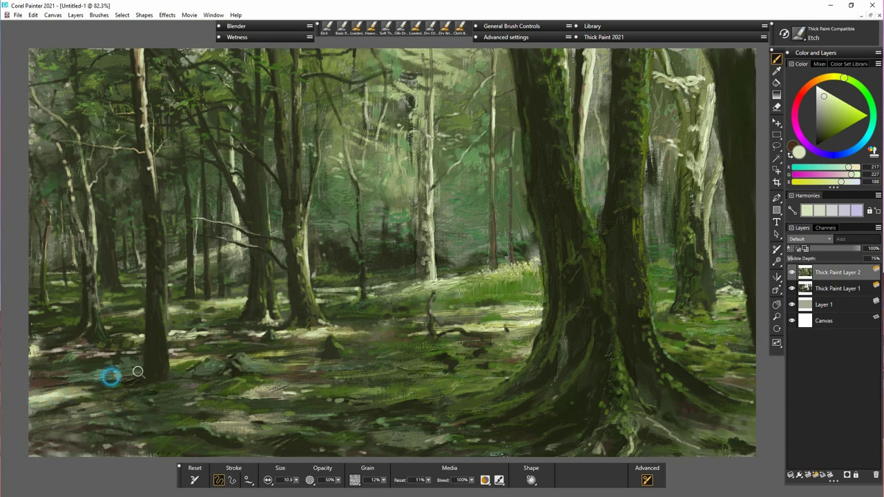
- Etch short texture strokes into the ground and trunk bases of the left mid-ground trees
{"action": "mouse_move", "coordinate": [102, 349]}
{"action": "left_mouse_down"}
{"action": "mouse_move", "coordinate": [112, 346]}
{"action": "mouse_move", "coordinate": [63, 361]}
{"action": "left_mouse_up"}
{"action": "left_click_drag", "start_coordinate": [170, 331], "coordinate": [209, 335]}
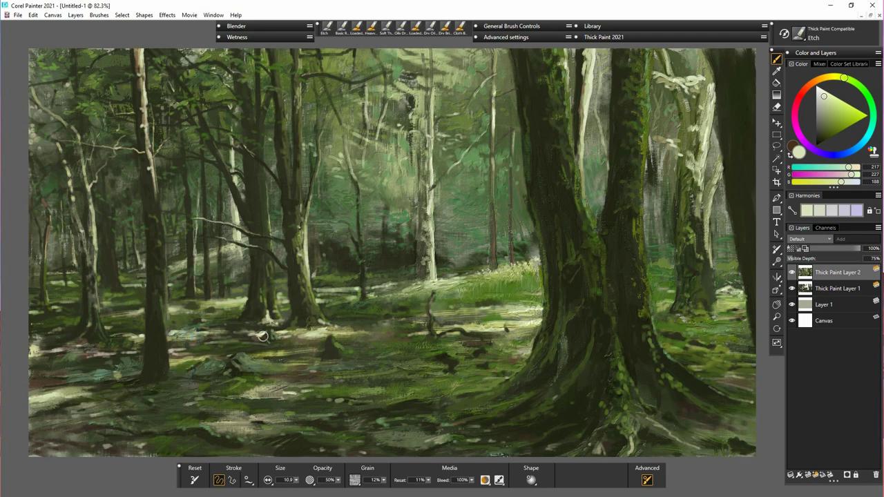
{"action": "left_click_drag", "start_coordinate": [267, 318], "coordinate": [260, 320]}
{"action": "left_click_drag", "start_coordinate": [319, 322], "coordinate": [322, 320]}
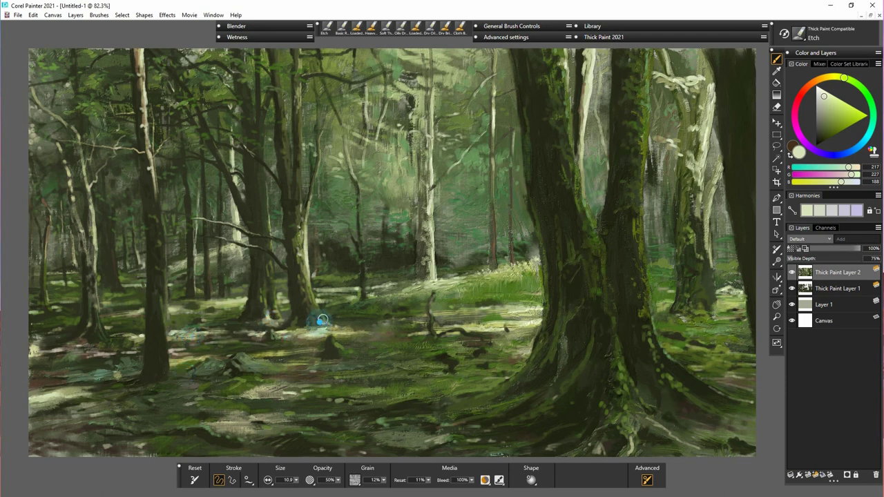
{"action": "mouse_move", "coordinate": [302, 272]}
{"action": "left_mouse_down"}
{"action": "mouse_move", "coordinate": [304, 289]}
{"action": "mouse_move", "coordinate": [298, 285]}
{"action": "left_mouse_up"}
{"action": "left_click_drag", "start_coordinate": [267, 338], "coordinate": [268, 340]}
- Etch fine texture into the misty background foliage, the thin distant trunk and the foot of the pale central tree
{"action": "mouse_move", "coordinate": [340, 165]}
{"action": "left_mouse_down"}
{"action": "mouse_move", "coordinate": [359, 141]}
{"action": "mouse_move", "coordinate": [363, 163]}
{"action": "mouse_move", "coordinate": [408, 140]}
{"action": "mouse_move", "coordinate": [448, 140]}
{"action": "mouse_move", "coordinate": [451, 150]}
{"action": "mouse_move", "coordinate": [425, 134]}
{"action": "mouse_move", "coordinate": [482, 156]}
{"action": "left_mouse_up"}
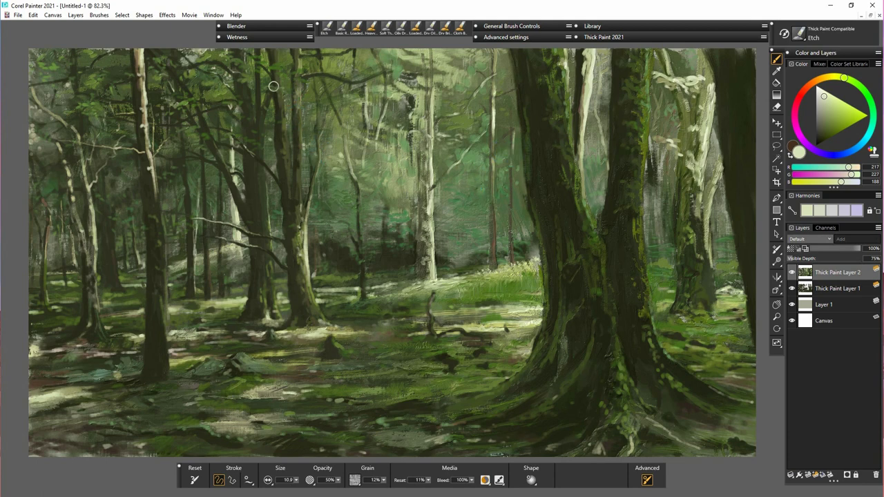
{"action": "left_click_drag", "start_coordinate": [492, 85], "coordinate": [489, 60]}
{"action": "left_click_drag", "start_coordinate": [432, 278], "coordinate": [446, 279]}
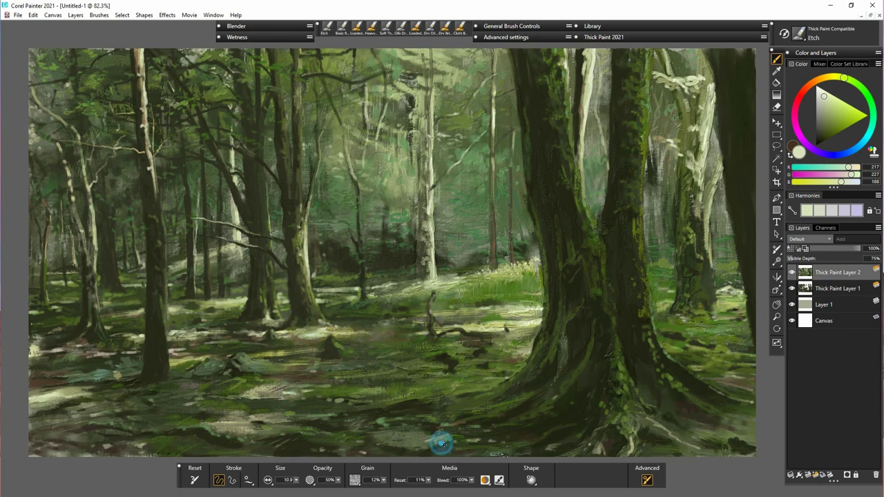
- Etch texture around the large tree's roots, the slender mid-ground trunk and the mossy foreground floor
{"action": "left_click_drag", "start_coordinate": [736, 444], "coordinate": [732, 442]}
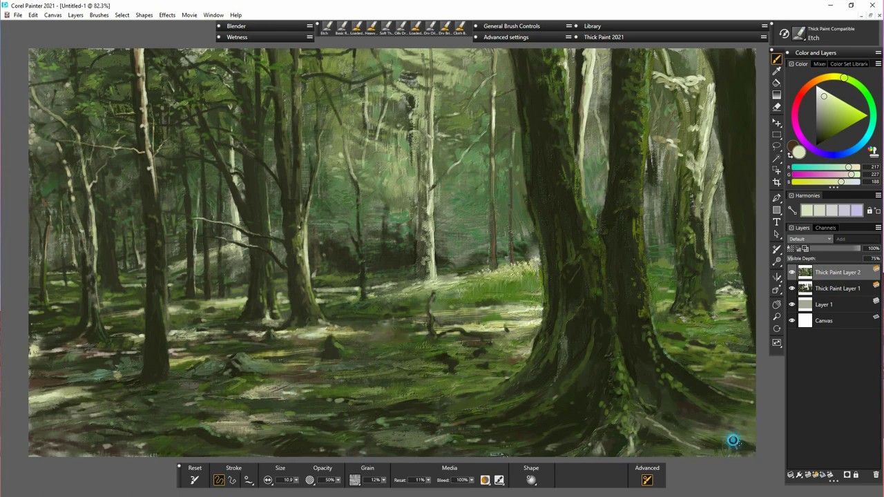
{"action": "mouse_move", "coordinate": [672, 434]}
{"action": "left_mouse_down"}
{"action": "mouse_move", "coordinate": [644, 405]}
{"action": "mouse_move", "coordinate": [680, 415]}
{"action": "mouse_move", "coordinate": [679, 397]}
{"action": "mouse_move", "coordinate": [692, 399]}
{"action": "mouse_move", "coordinate": [682, 382]}
{"action": "mouse_move", "coordinate": [725, 400]}
{"action": "left_mouse_up"}
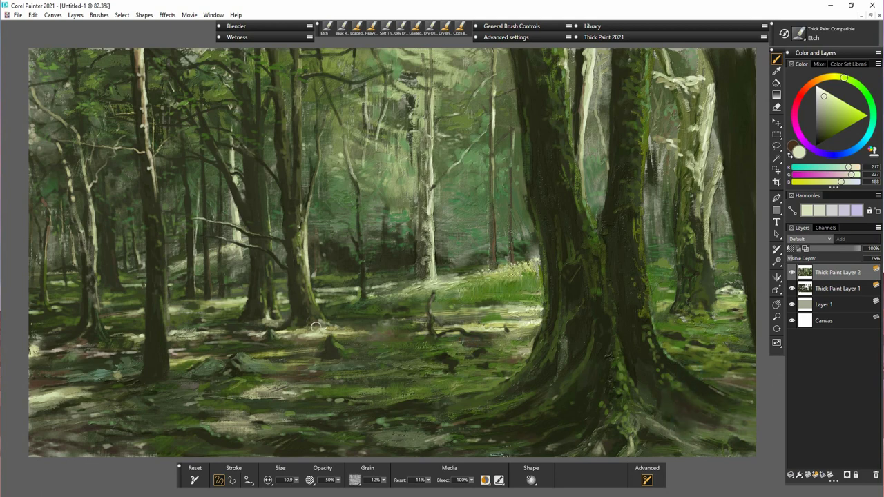
{"action": "mouse_move", "coordinate": [315, 326]}
{"action": "left_mouse_down"}
{"action": "mouse_move", "coordinate": [192, 308]}
{"action": "mouse_move", "coordinate": [249, 302]}
{"action": "mouse_move", "coordinate": [230, 274]}
{"action": "mouse_move", "coordinate": [343, 253]}
{"action": "mouse_move", "coordinate": [342, 156]}
{"action": "left_mouse_up"}
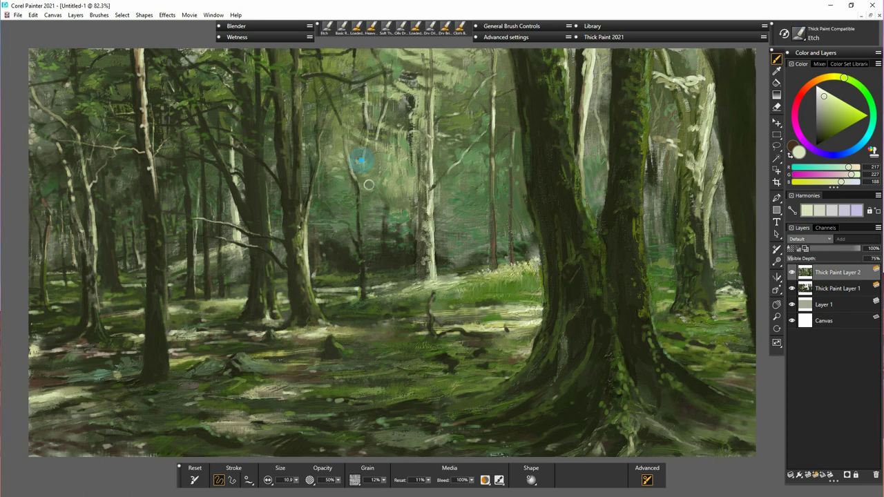
{"action": "left_click_drag", "start_coordinate": [369, 184], "coordinate": [366, 195]}
{"action": "left_click_drag", "start_coordinate": [441, 411], "coordinate": [486, 394]}
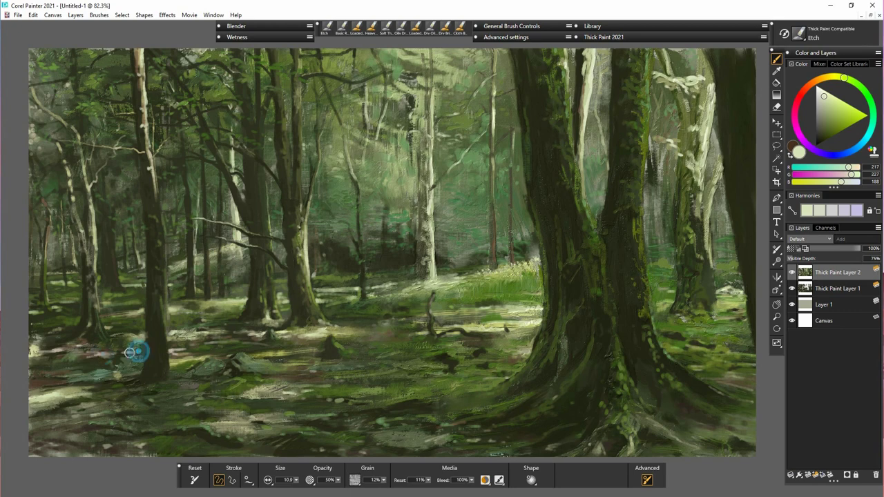